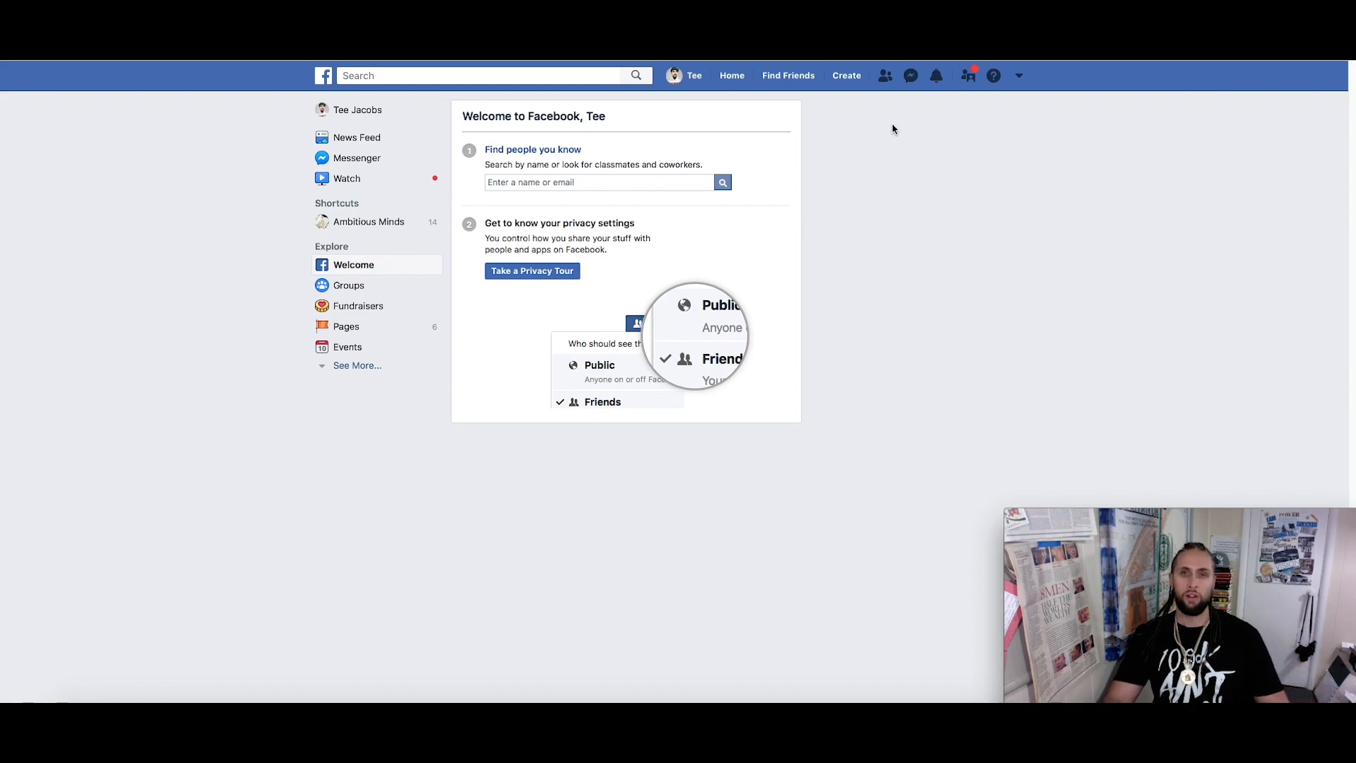
# Open the account menu listing the managed pages and the Business Manager account
pyautogui.click(1021, 81)
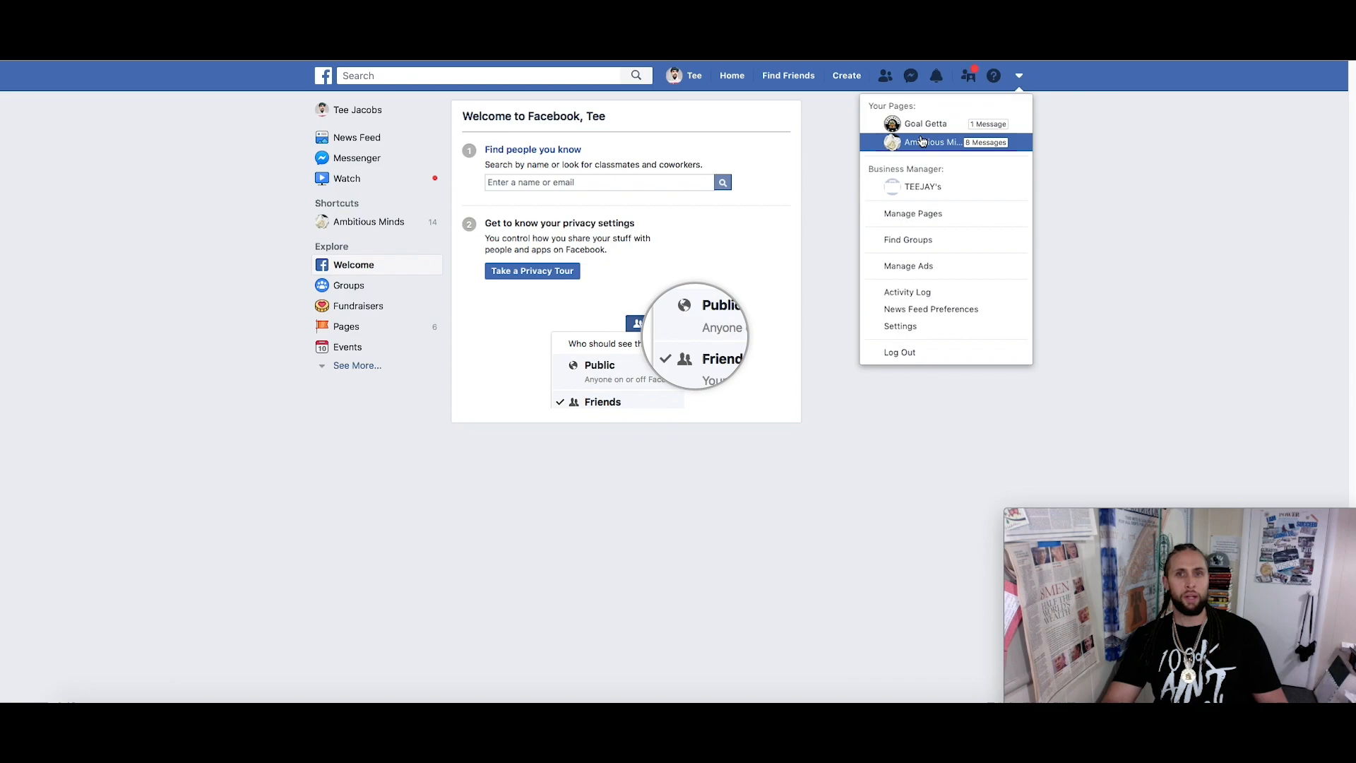
# Open TEEJAY's business in Business Manager and scroll its home page
pyautogui.click(923, 191)
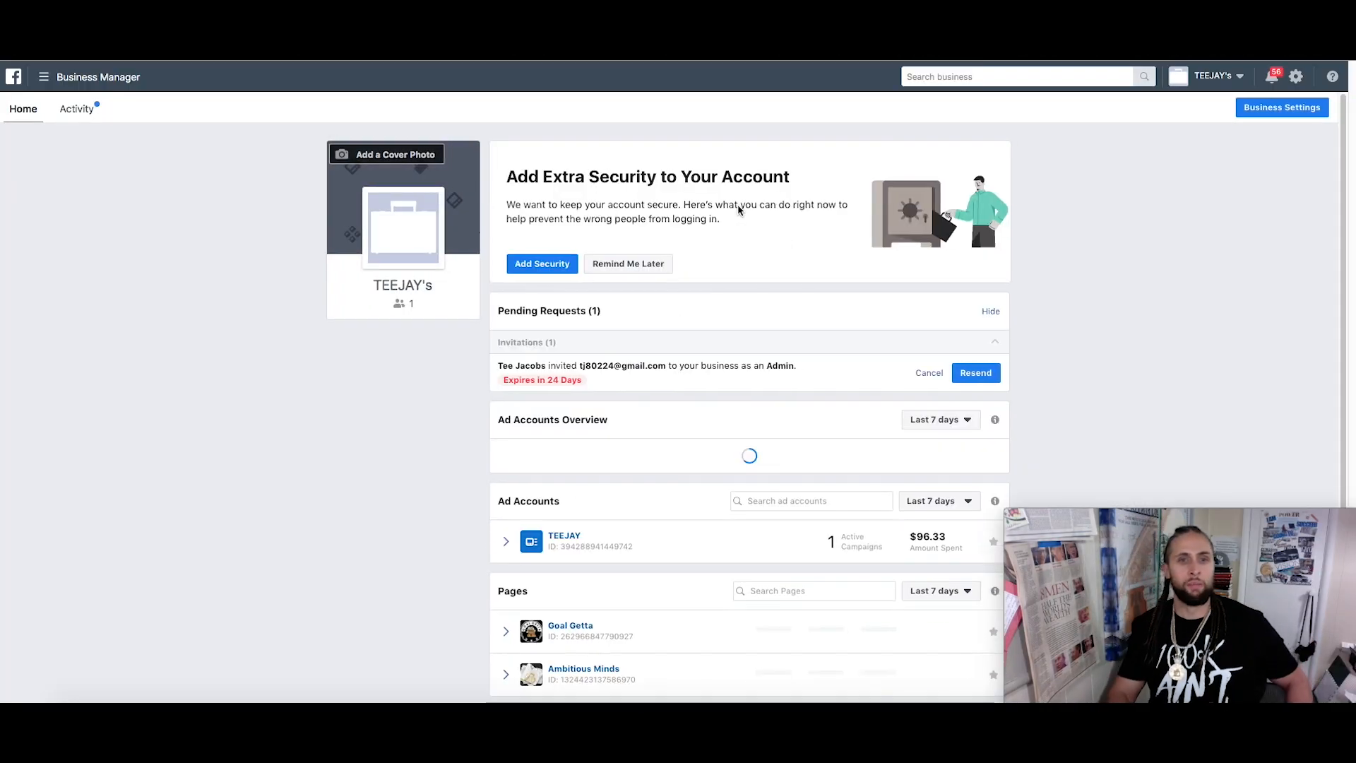
pyautogui.scroll(-1, 719, 266)
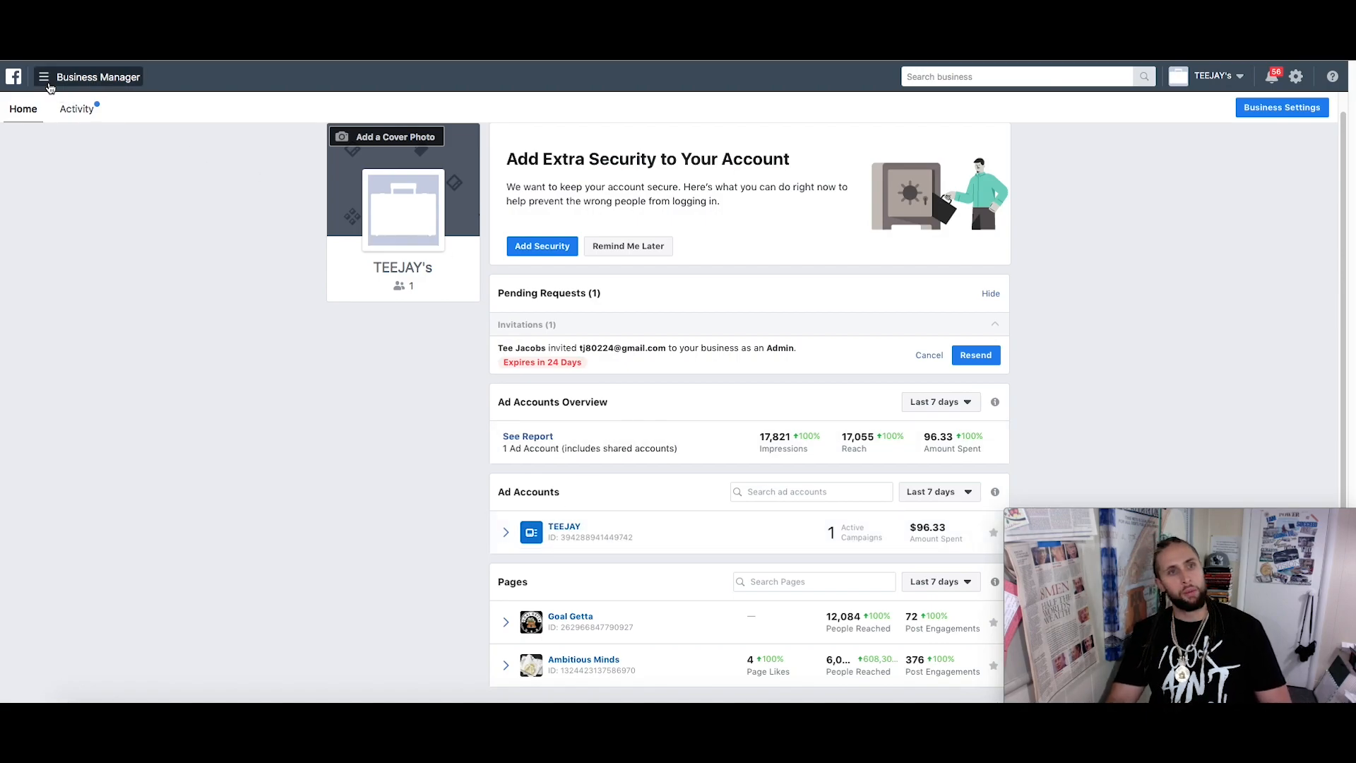
# Copy the TEEJAY ad account's ID from the Business Manager home page
pyautogui.click(43, 79)
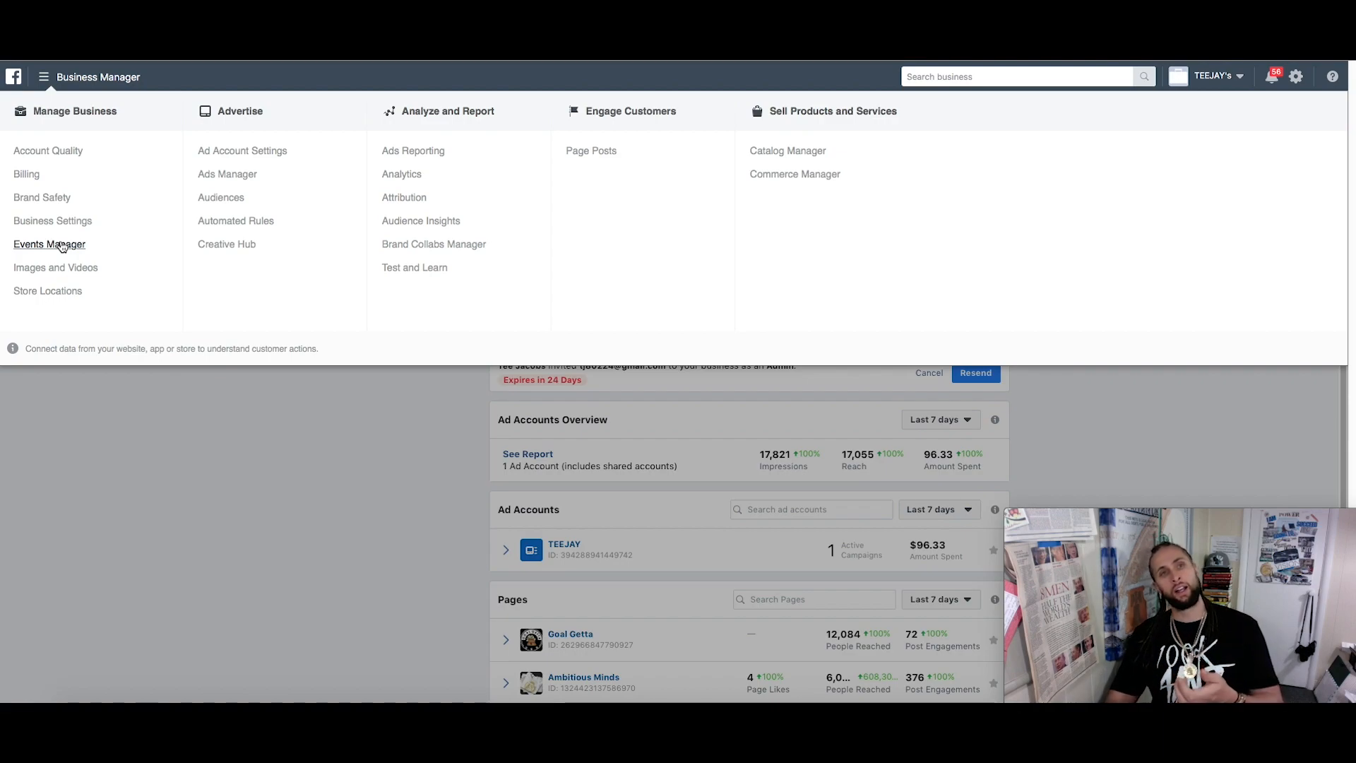
pyautogui.click(633, 478)
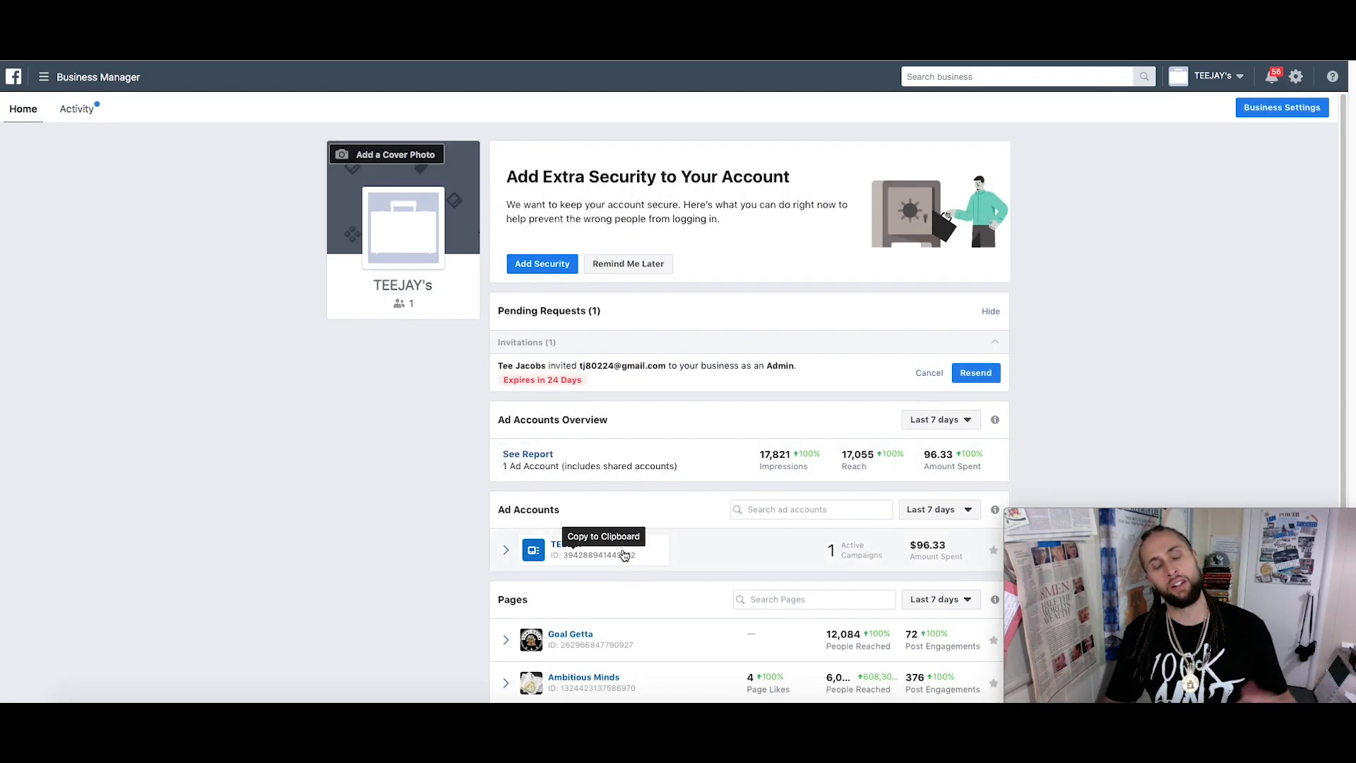
pyautogui.click(612, 562)
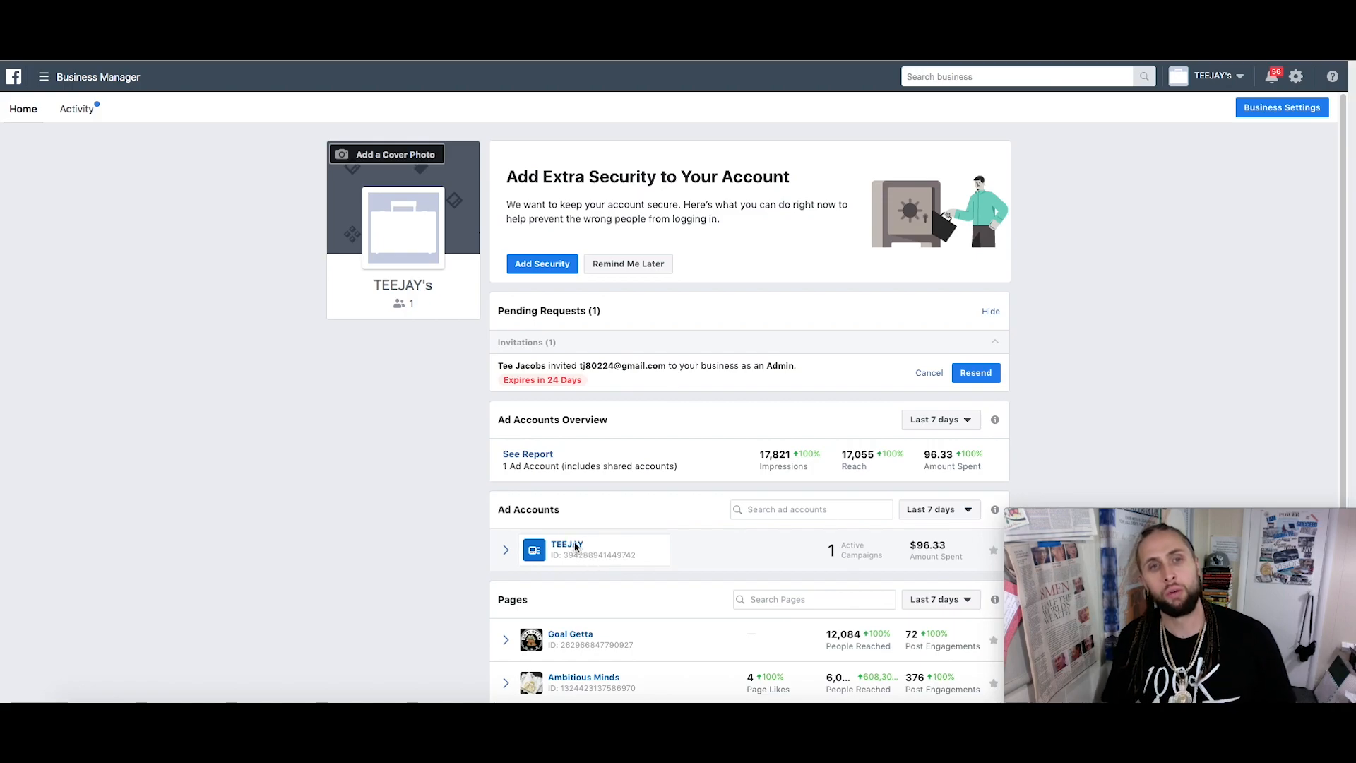
# Open the TEEJAY ad account in Ads Manager and select the active Engagement campaign
pyautogui.click(575, 545)
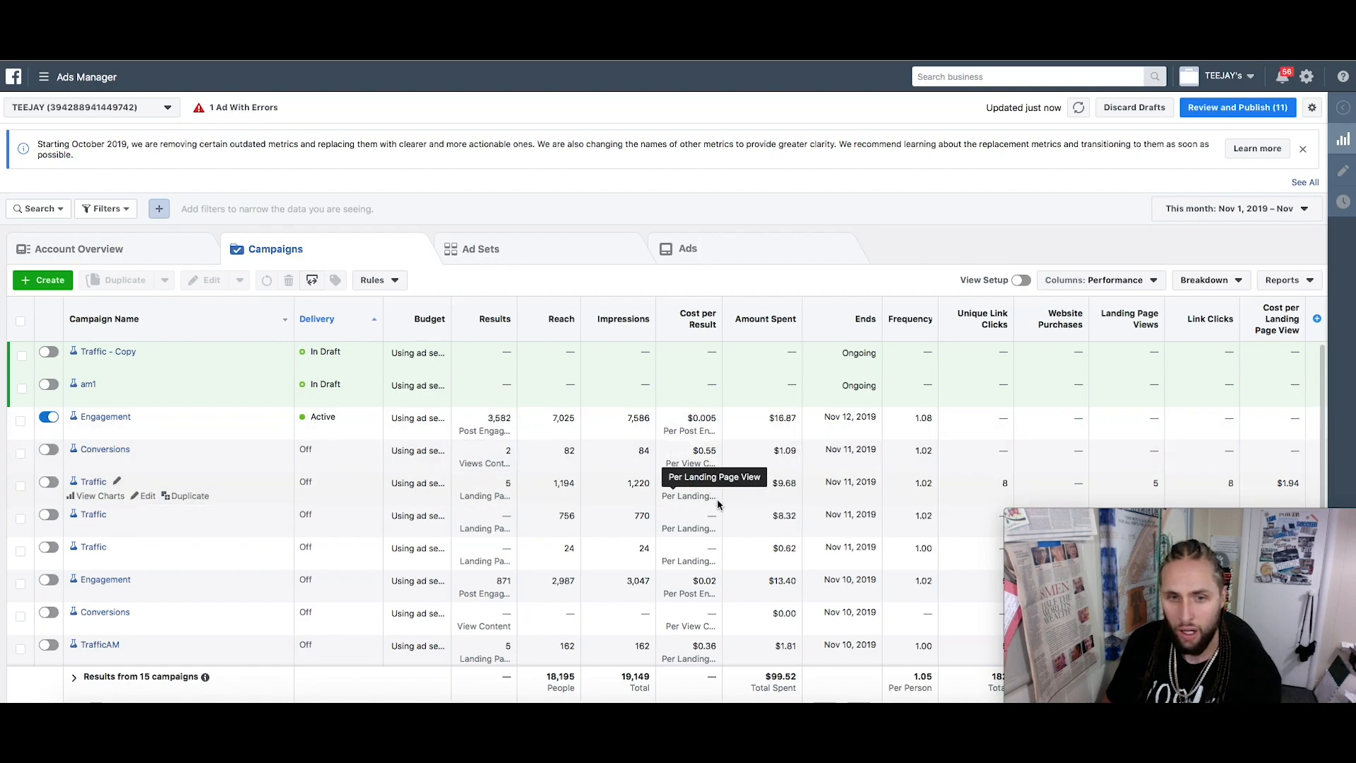
pyautogui.scroll(-3, 717, 503)
pyautogui.scroll(-2, 717, 505)
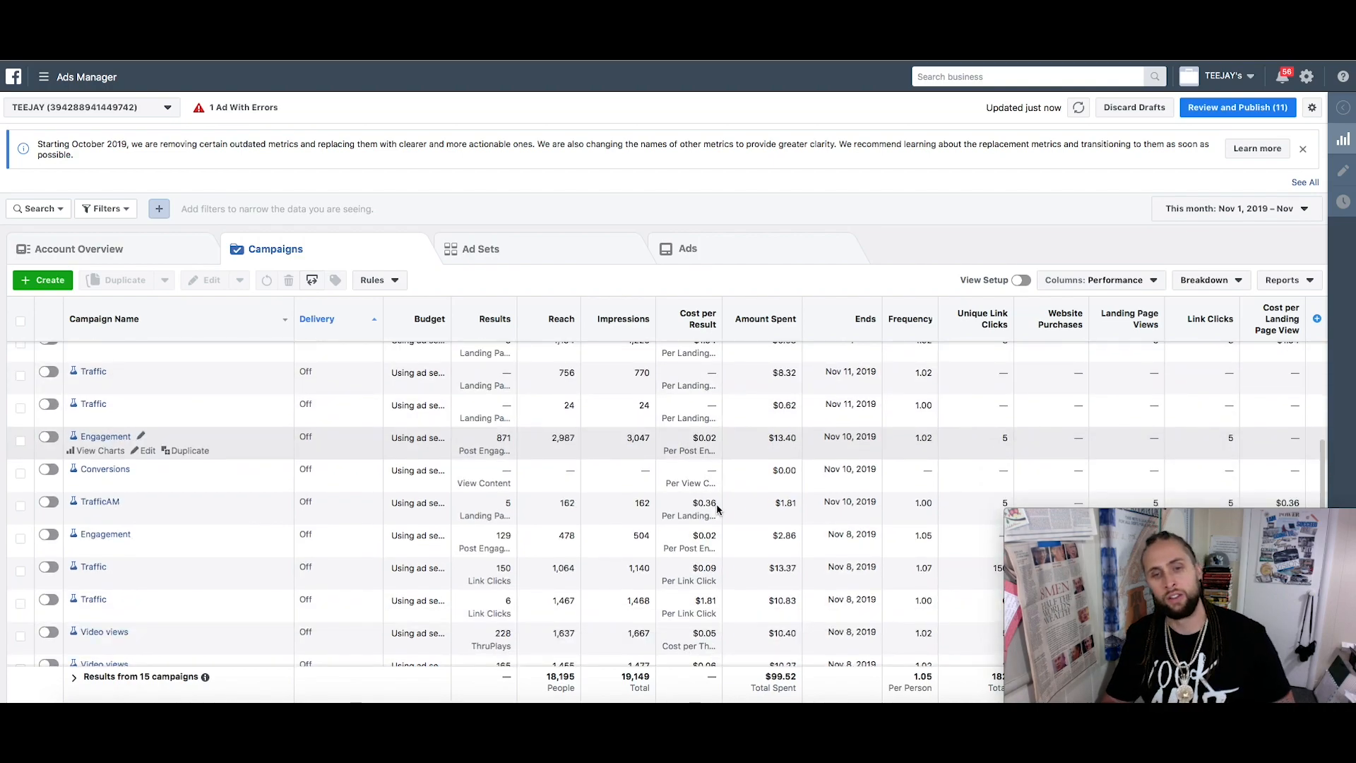
pyautogui.scroll(5, 317, 430)
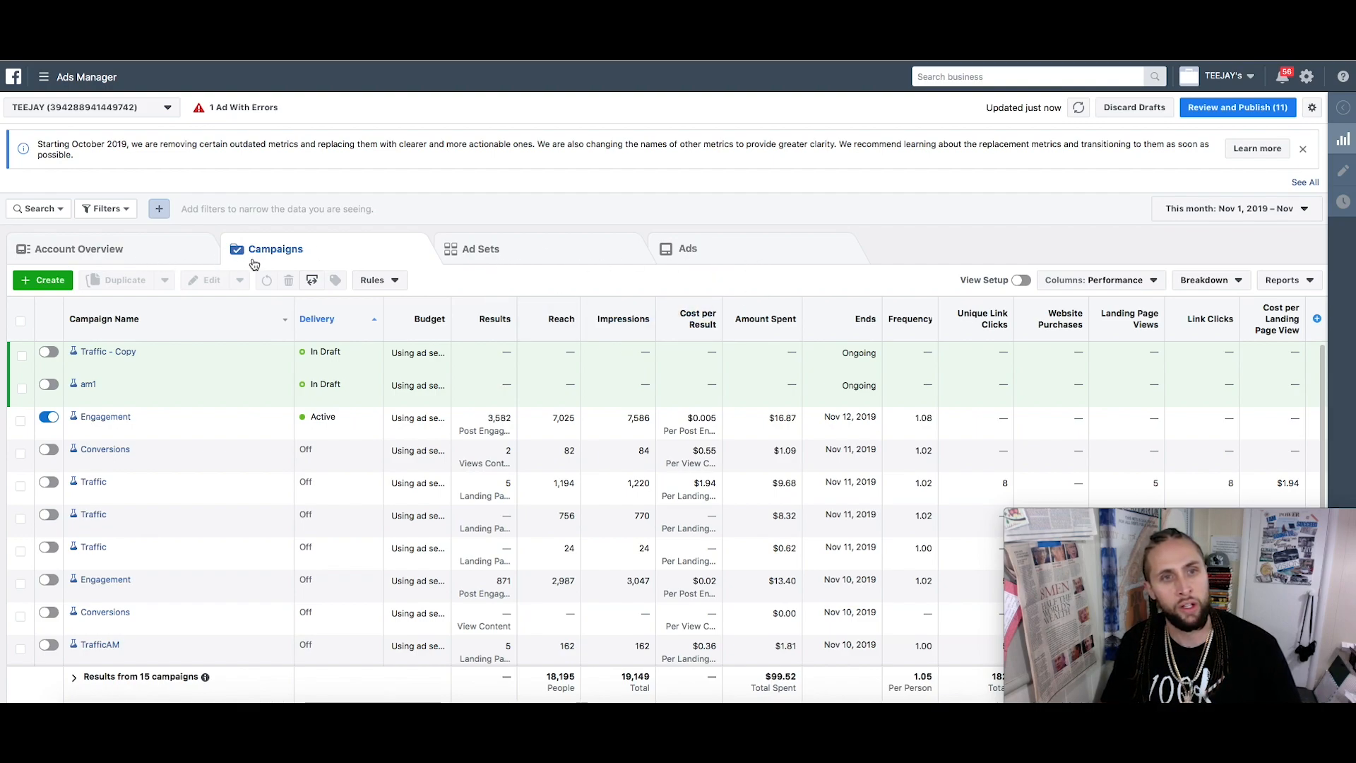
pyautogui.click(260, 421)
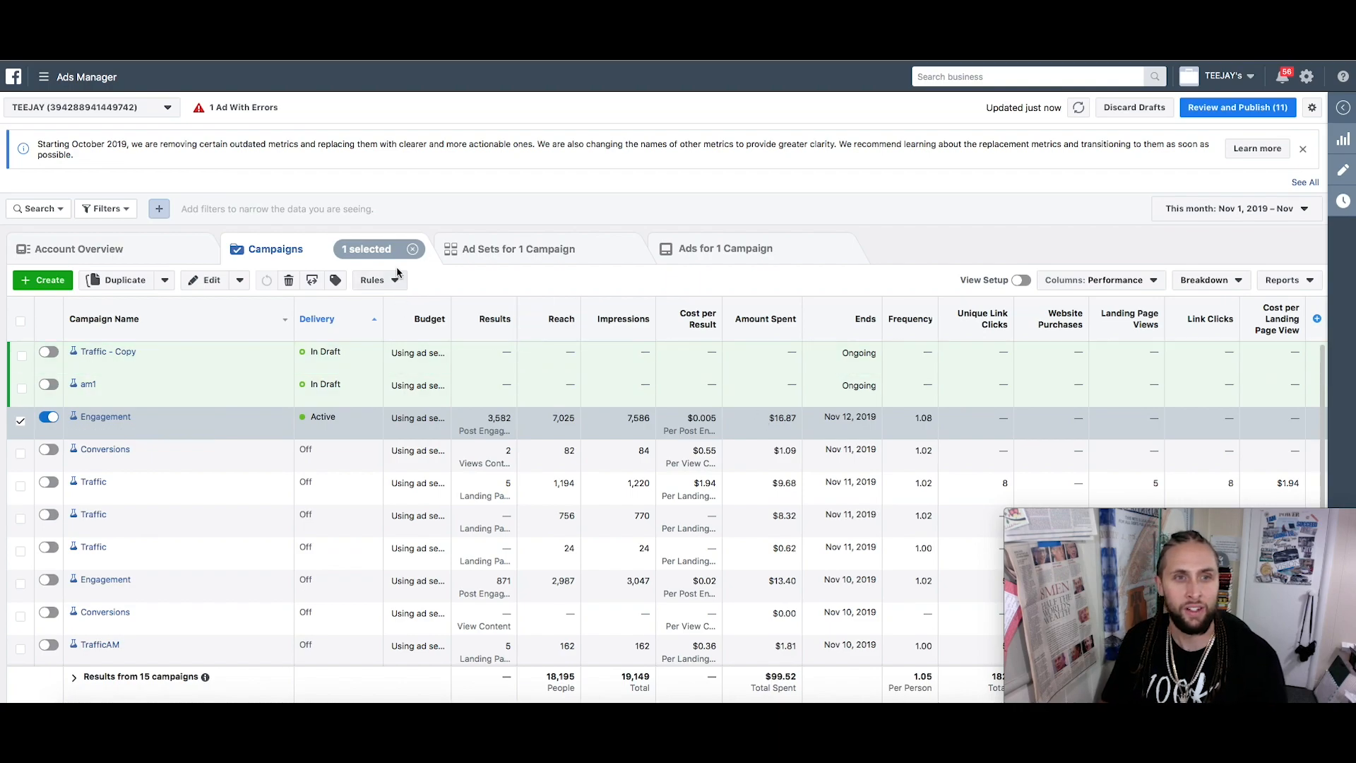
# View the Engagement campaign's ad sets, then its Default Ads for Ad Sets A–D
pyautogui.click(484, 253)
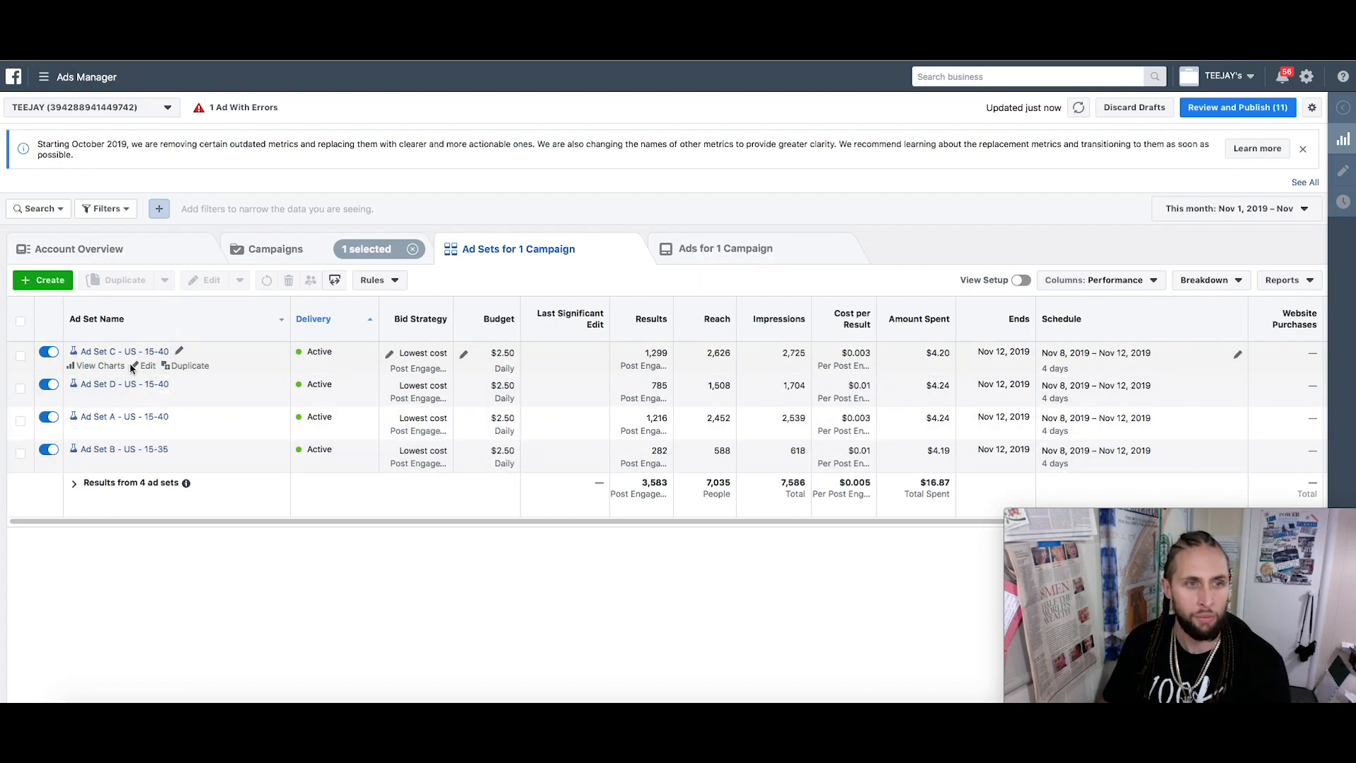
pyautogui.click(701, 254)
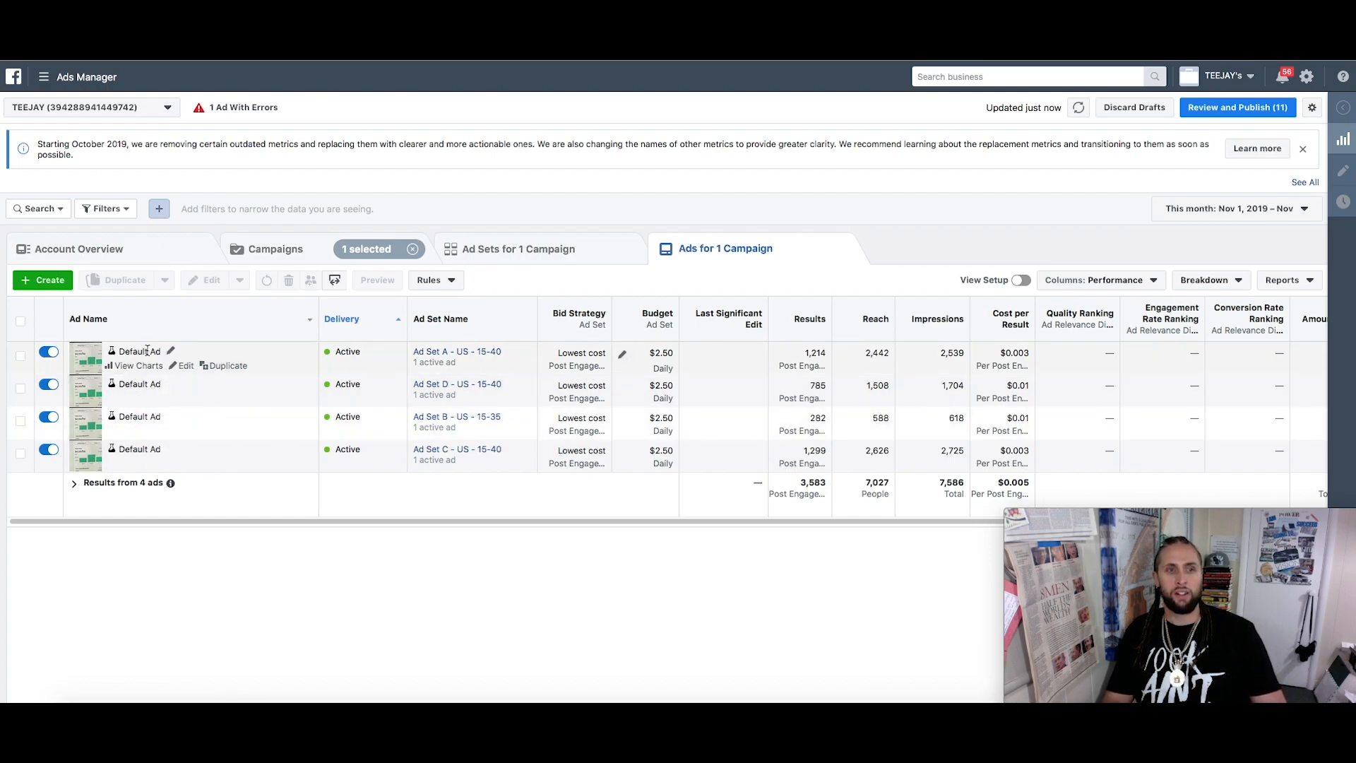
# Start creating a new ad under Use Existing Campaign
pyautogui.moveTo(472, 397)
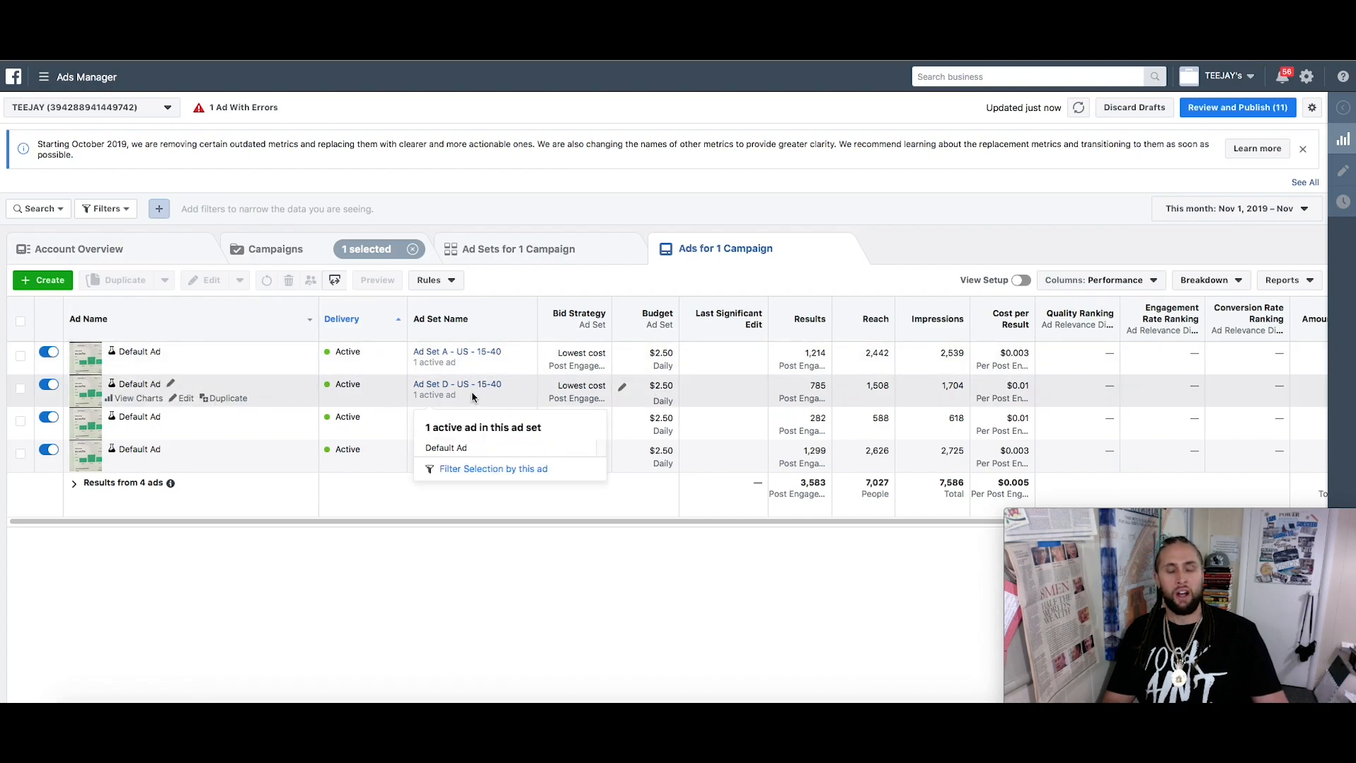
pyautogui.click(51, 281)
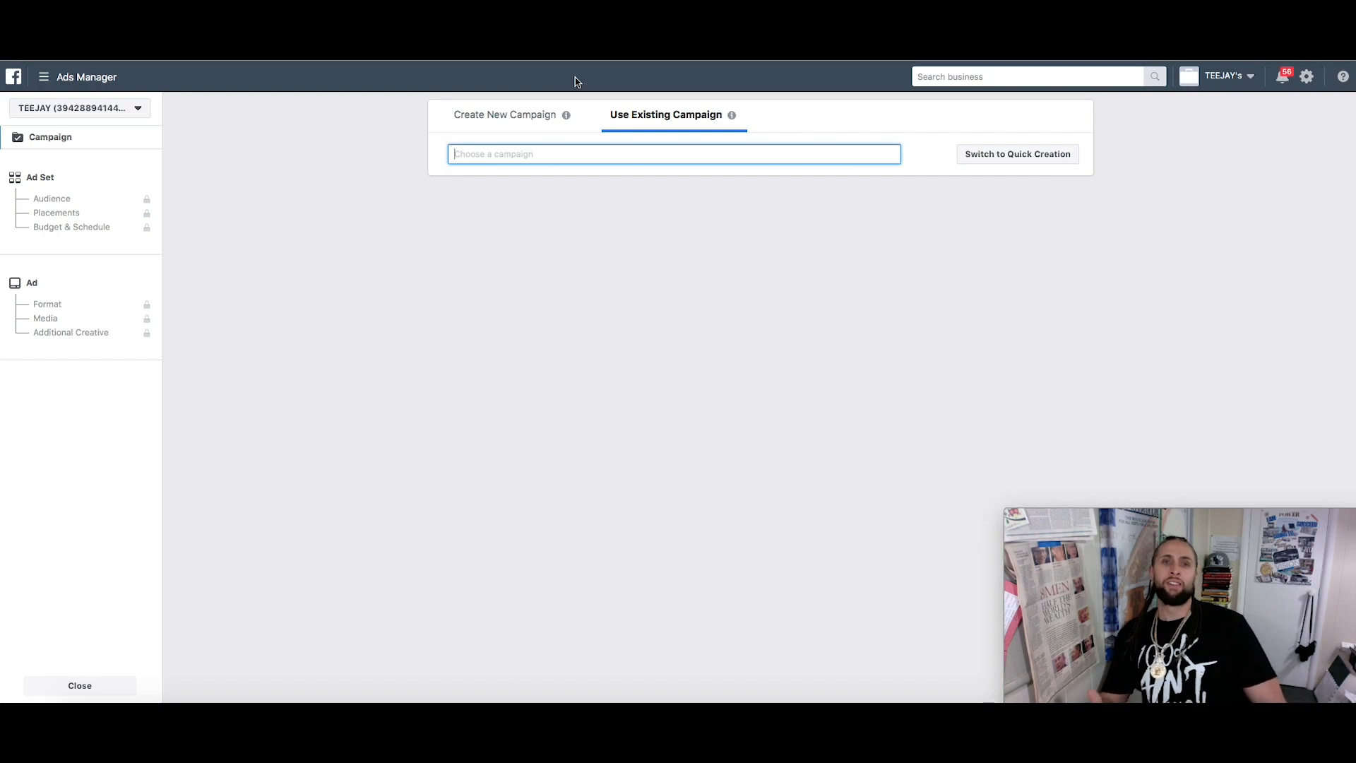
pyautogui.click(62, 197)
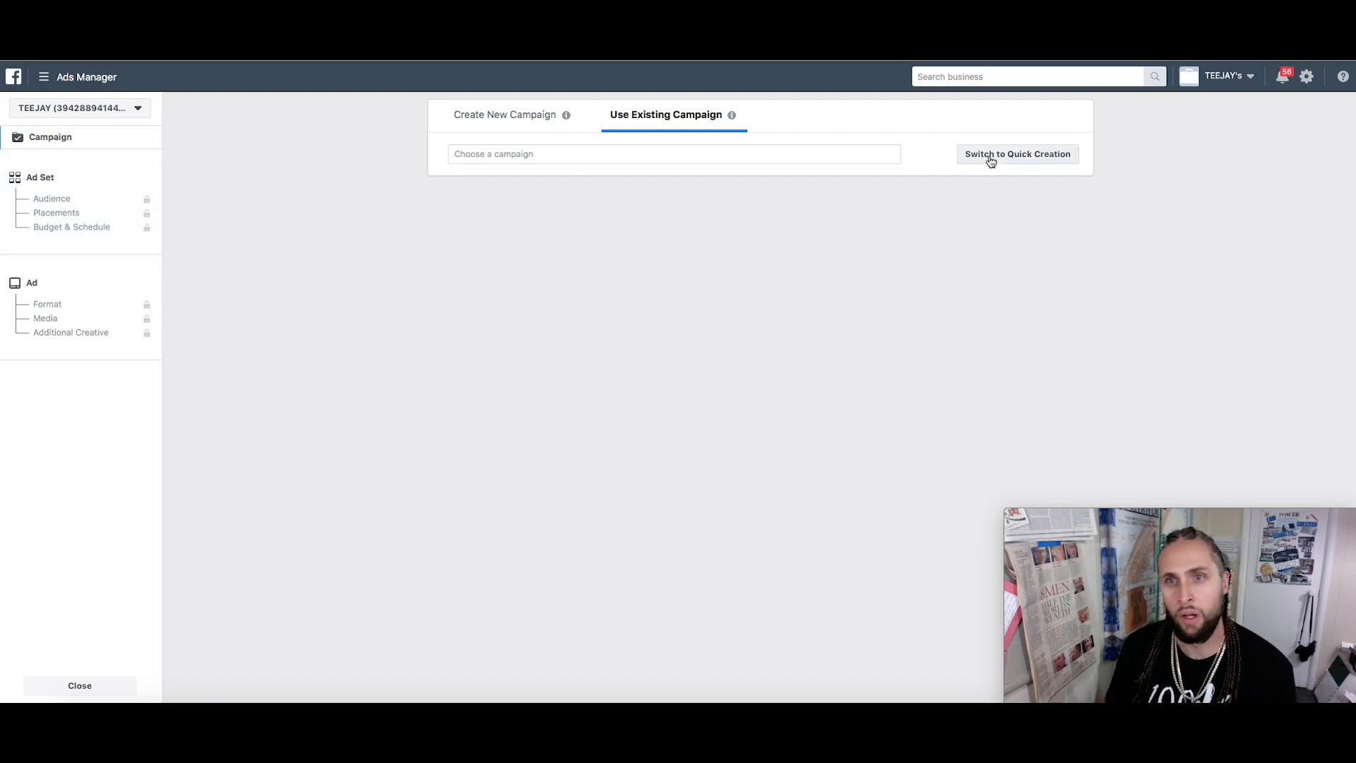
# Switch from Quick Creation back to Guided Creation to reach the campaign objective page
pyautogui.click(501, 121)
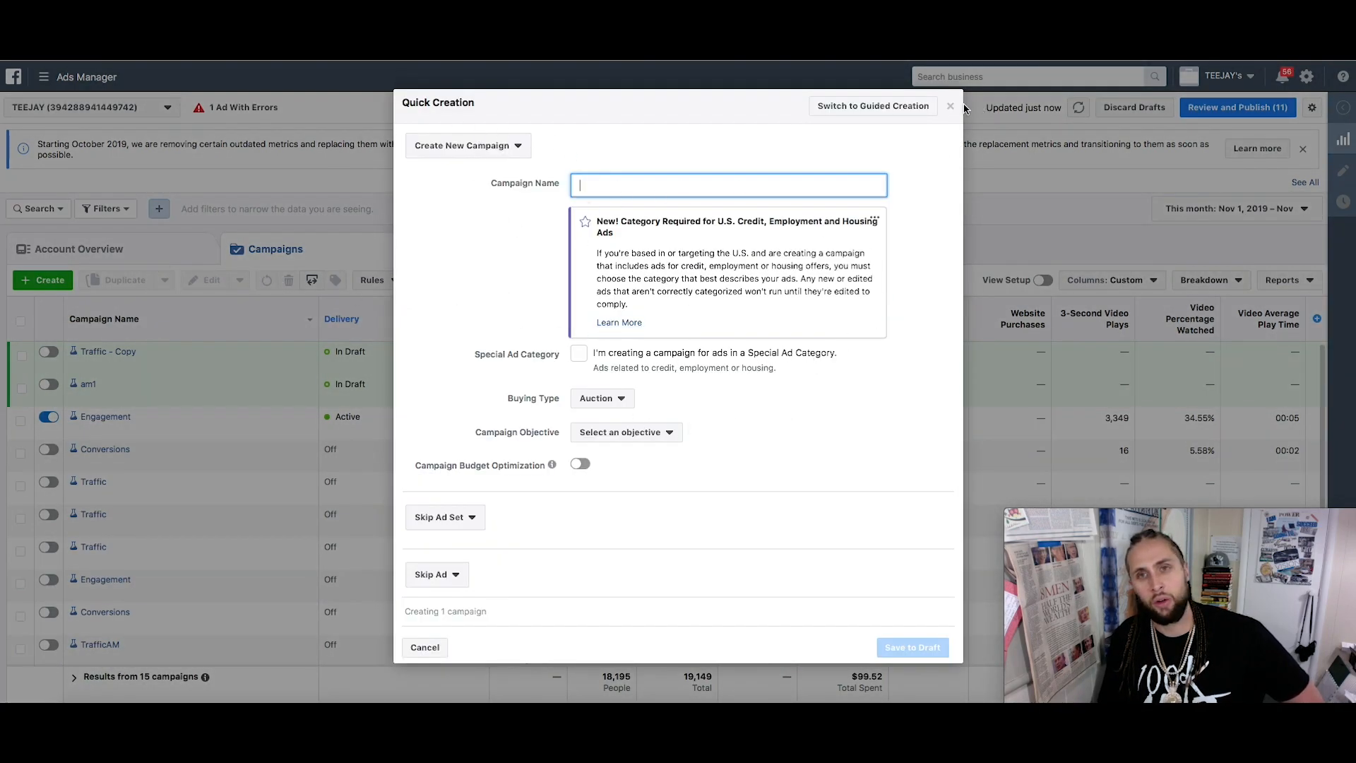
pyautogui.click(863, 107)
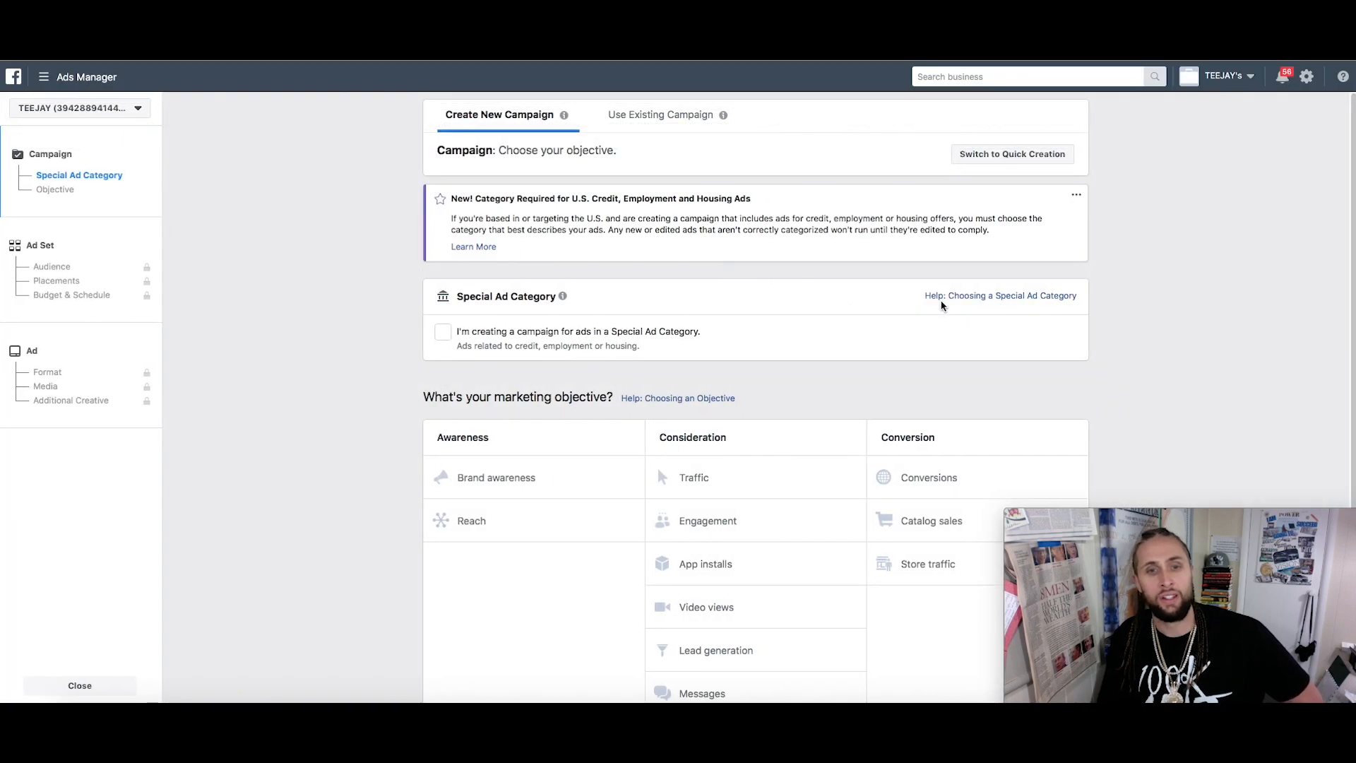
pyautogui.scroll(-1, 1215, 383)
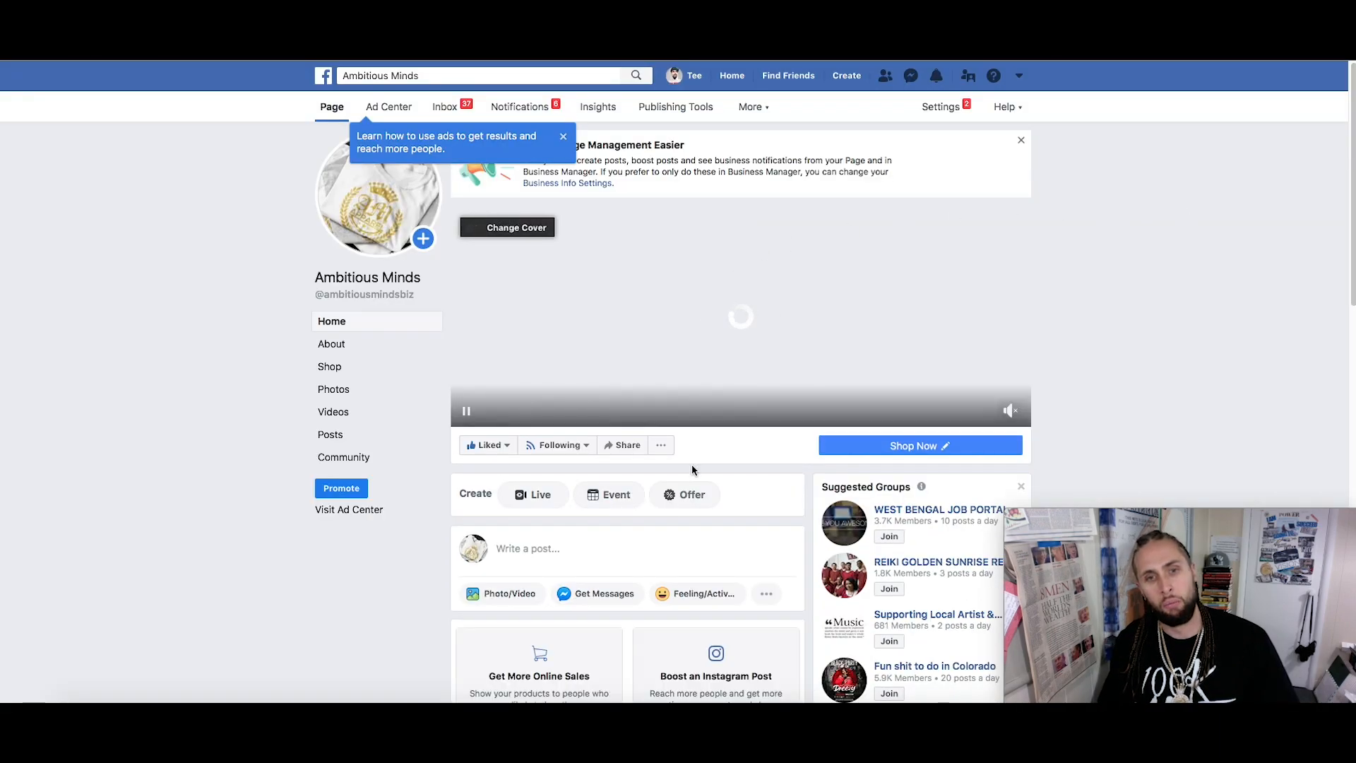
# Open and dismiss a new post on the Ambitious Minds page without posting
pyautogui.click(541, 548)
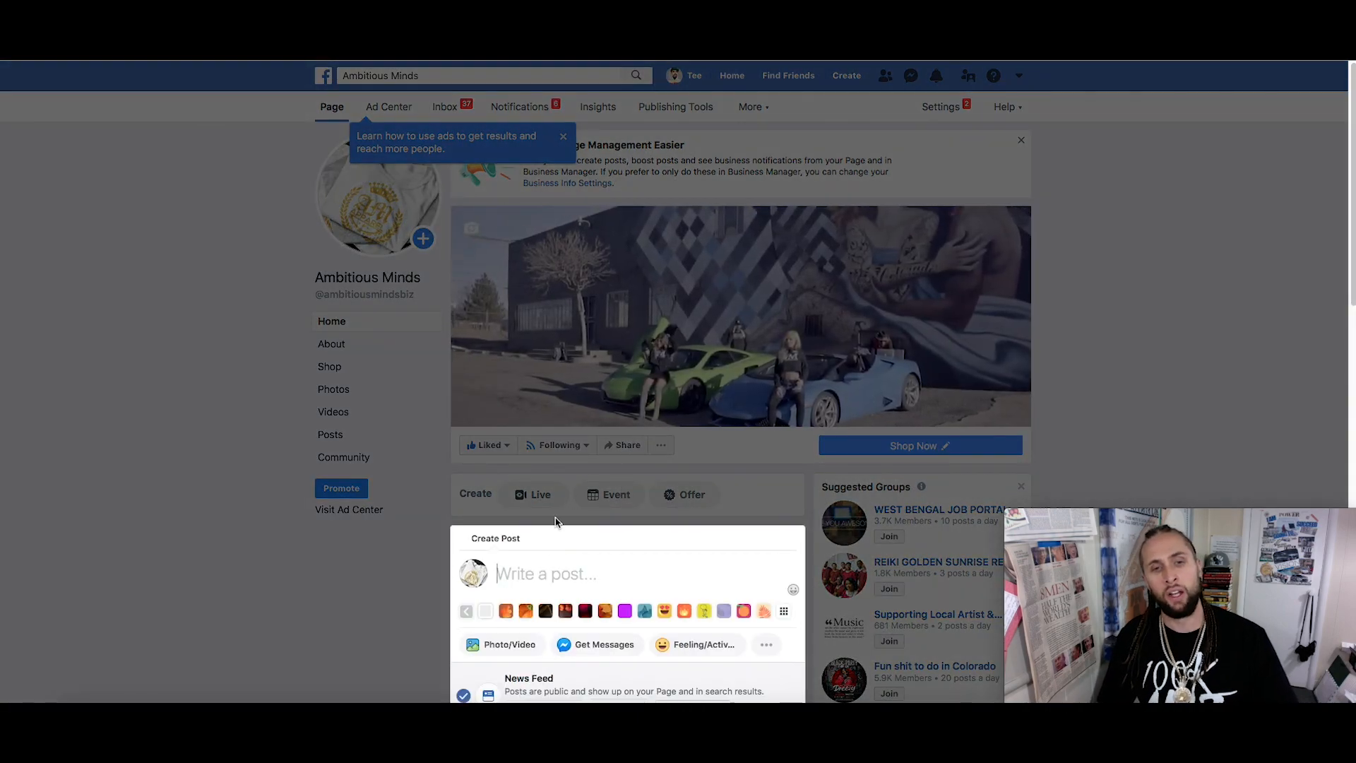
pyautogui.scroll(-2, 560, 580)
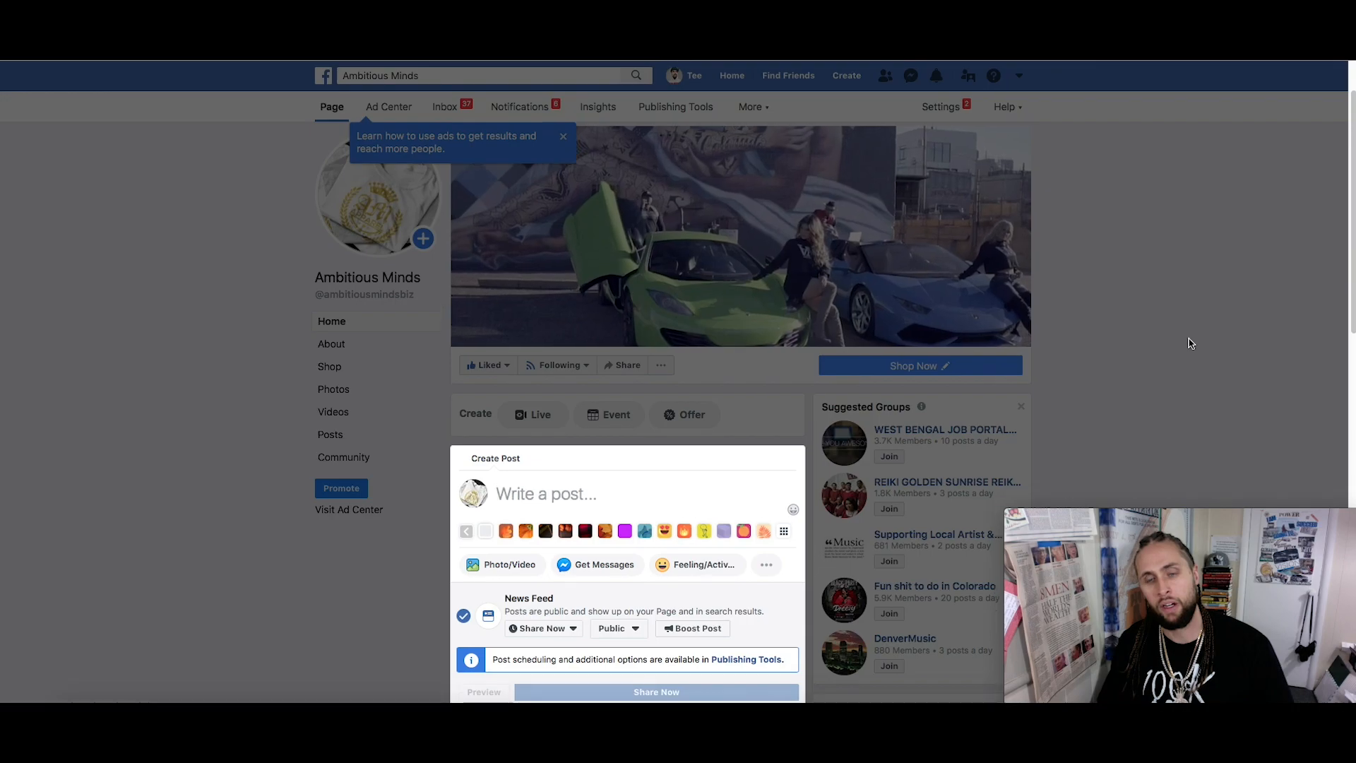
pyautogui.click(1190, 342)
# Scroll the Posts feed down to the existing video posts, including the Nipsey Hussle clip
pyautogui.scroll(-10, 1083, 381)
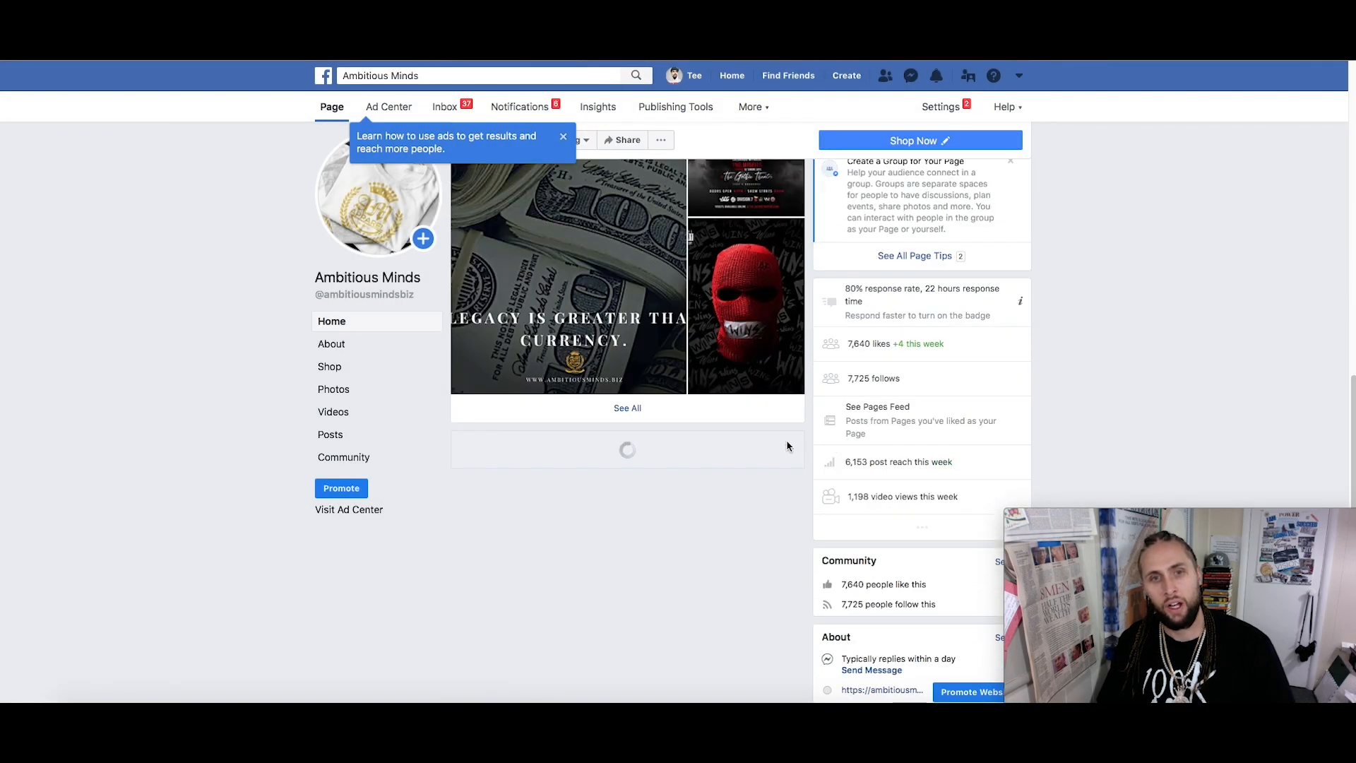
pyautogui.scroll(-5, 662, 478)
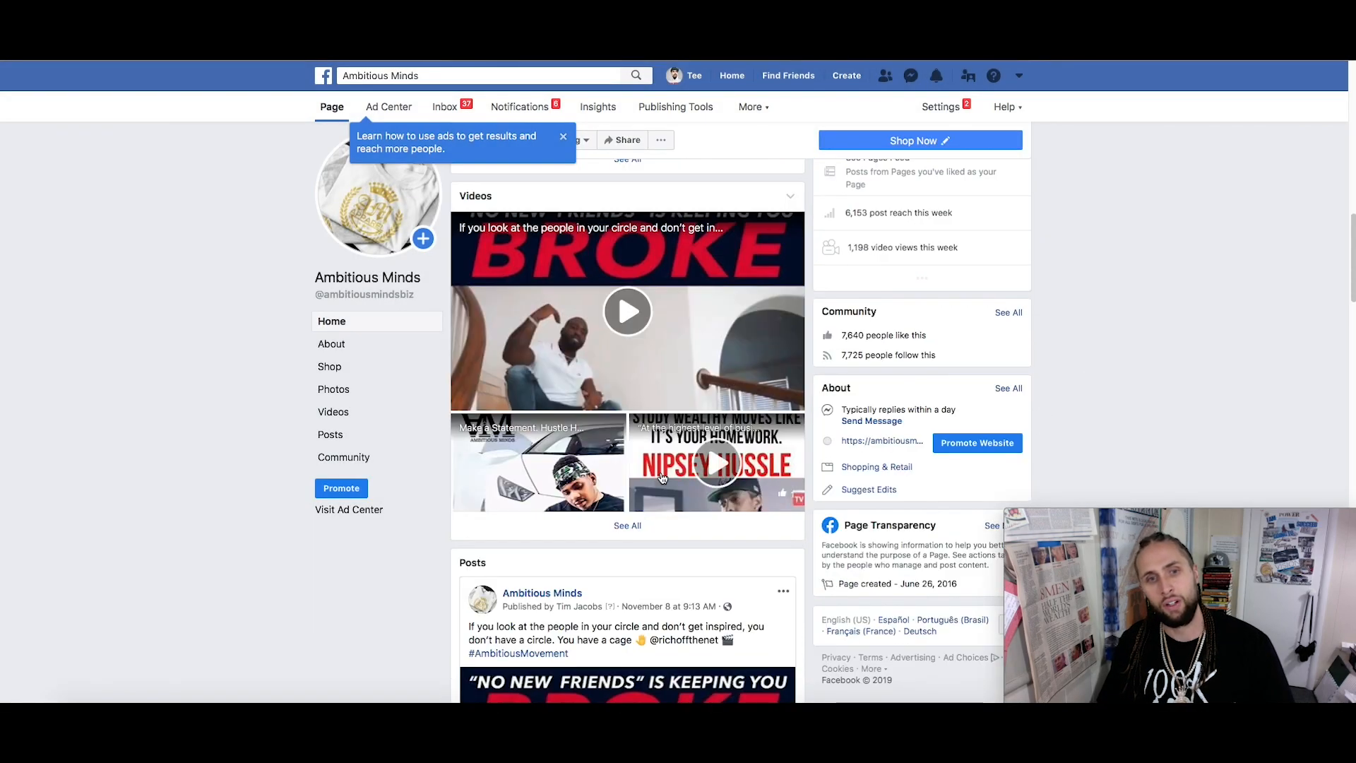
pyautogui.scroll(-4, 662, 478)
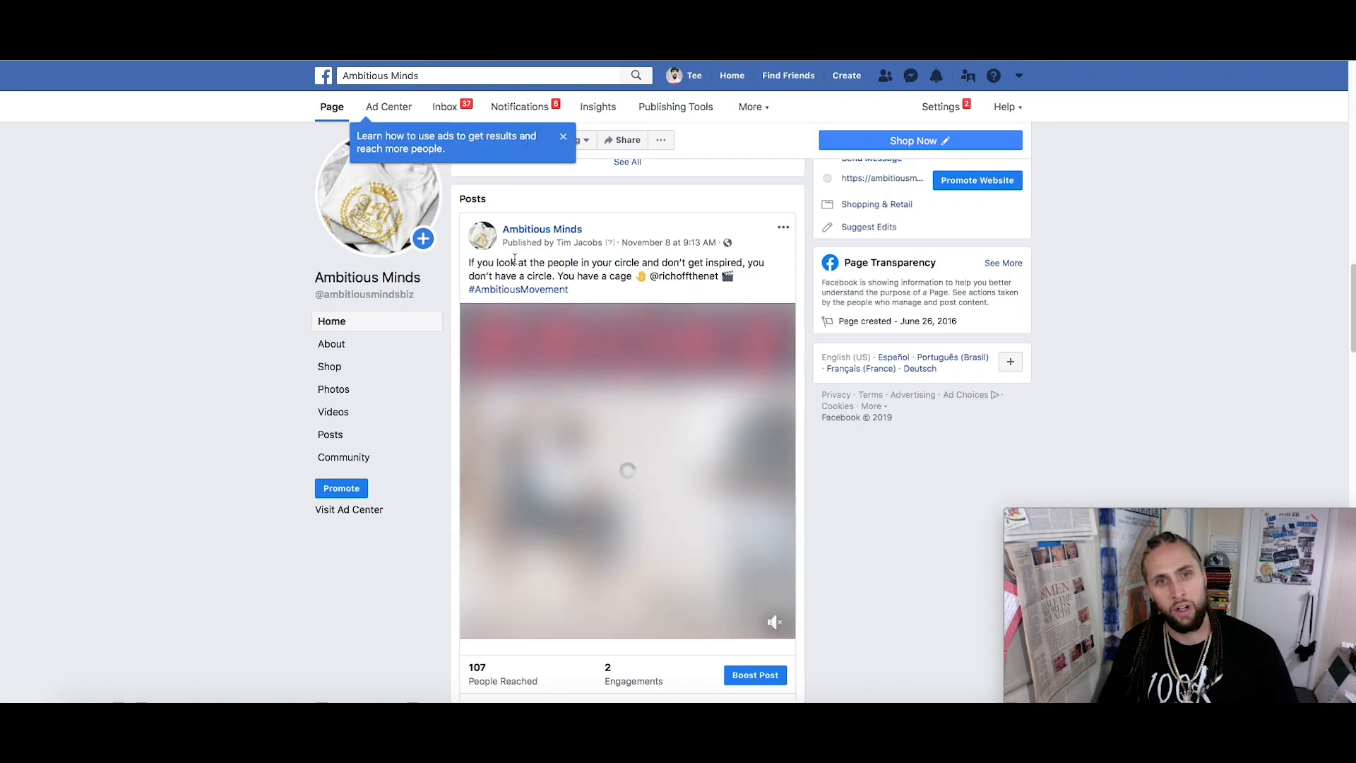
pyautogui.scroll(-1, 552, 264)
pyautogui.scroll(-4, 615, 357)
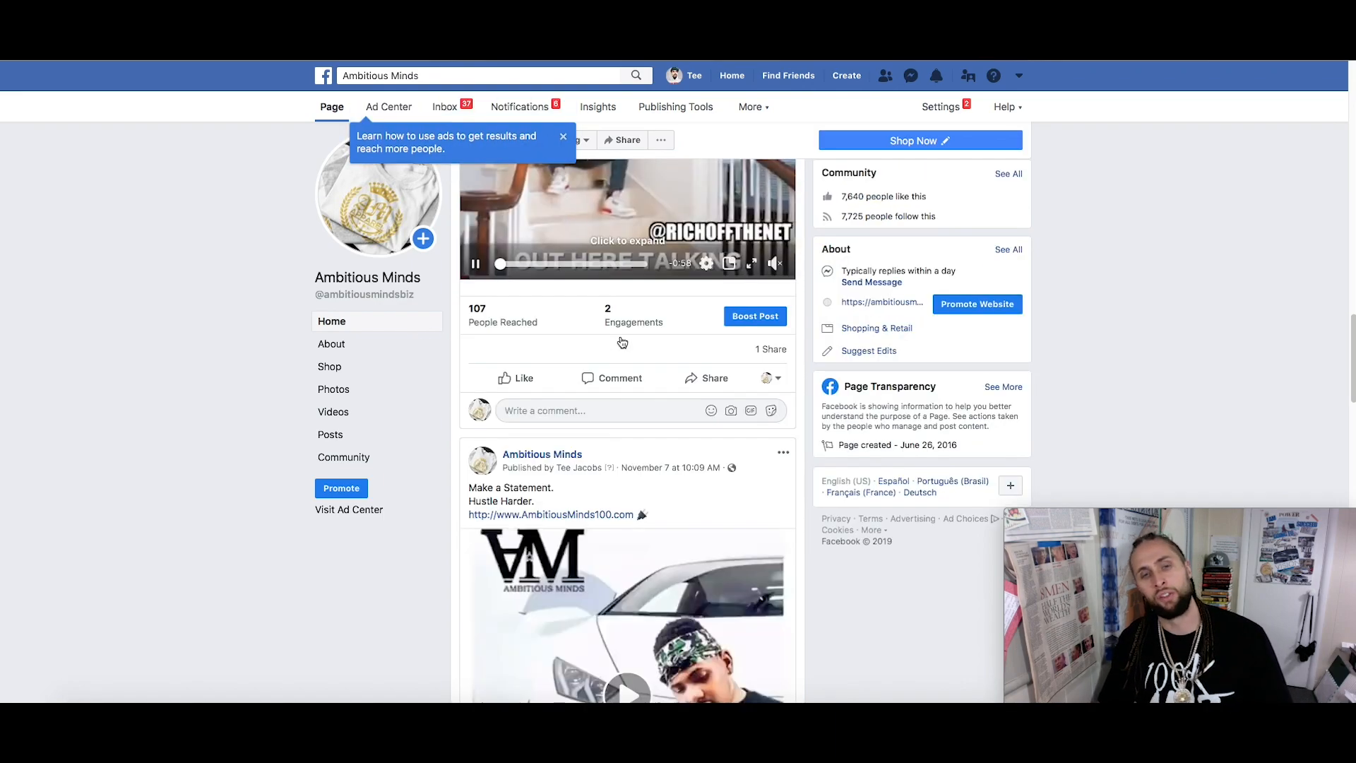
pyautogui.scroll(-4, 615, 356)
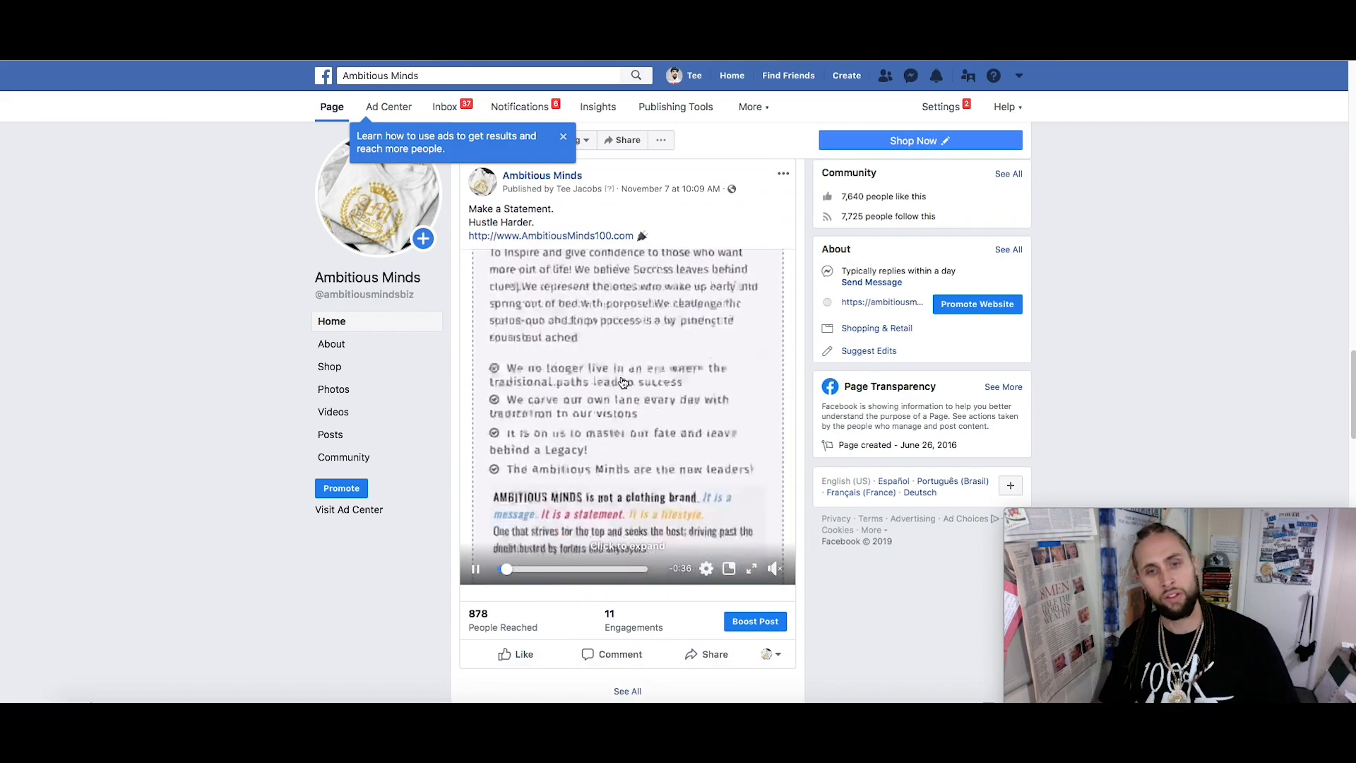
pyautogui.scroll(-5, 621, 382)
pyautogui.scroll(-8, 621, 382)
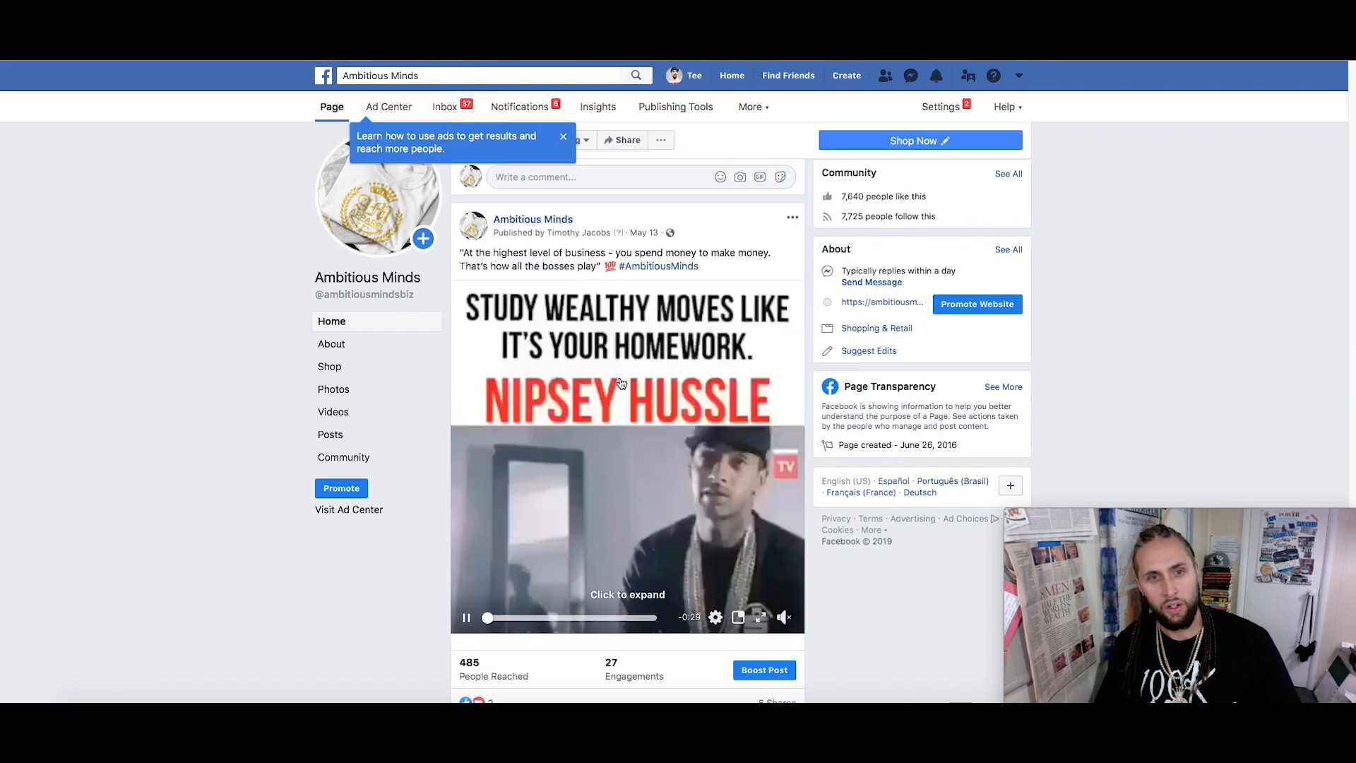
pyautogui.scroll(3, 590, 366)
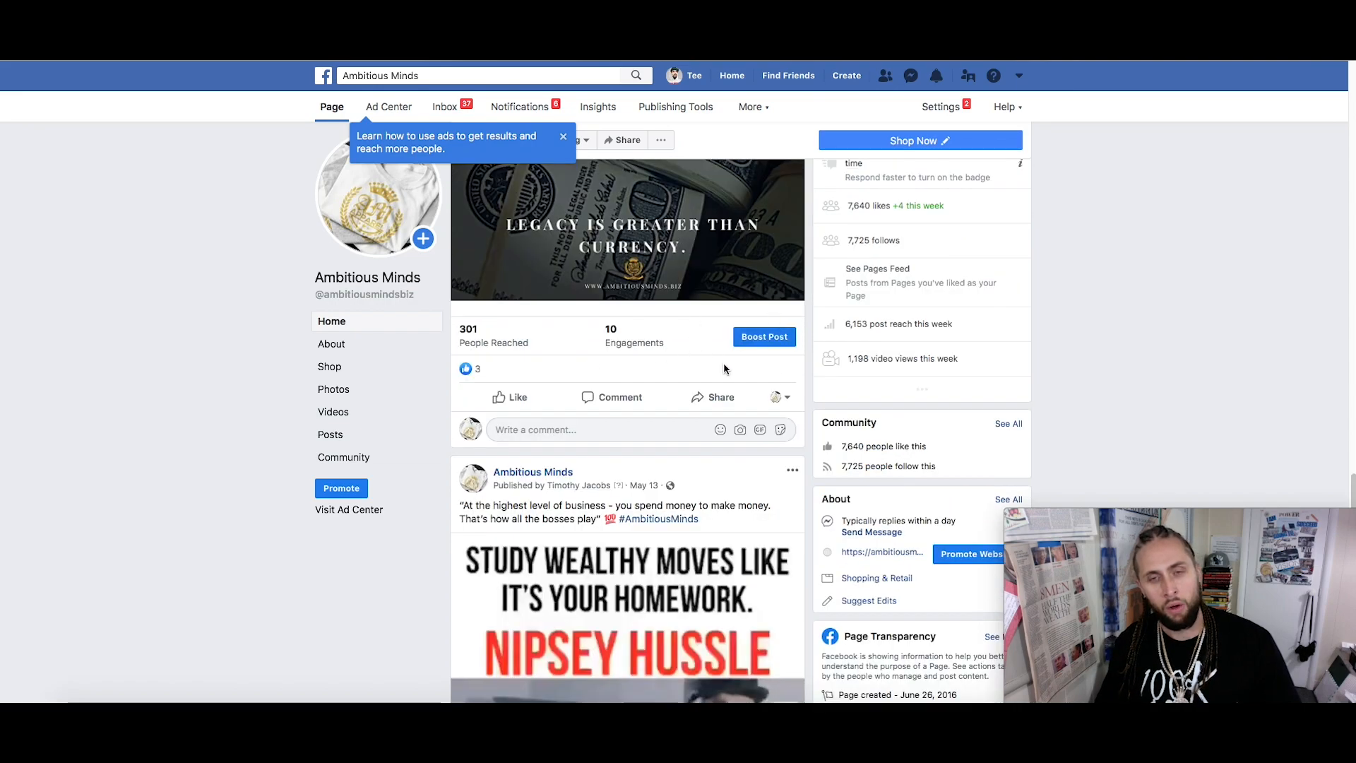
pyautogui.scroll(-5, 706, 399)
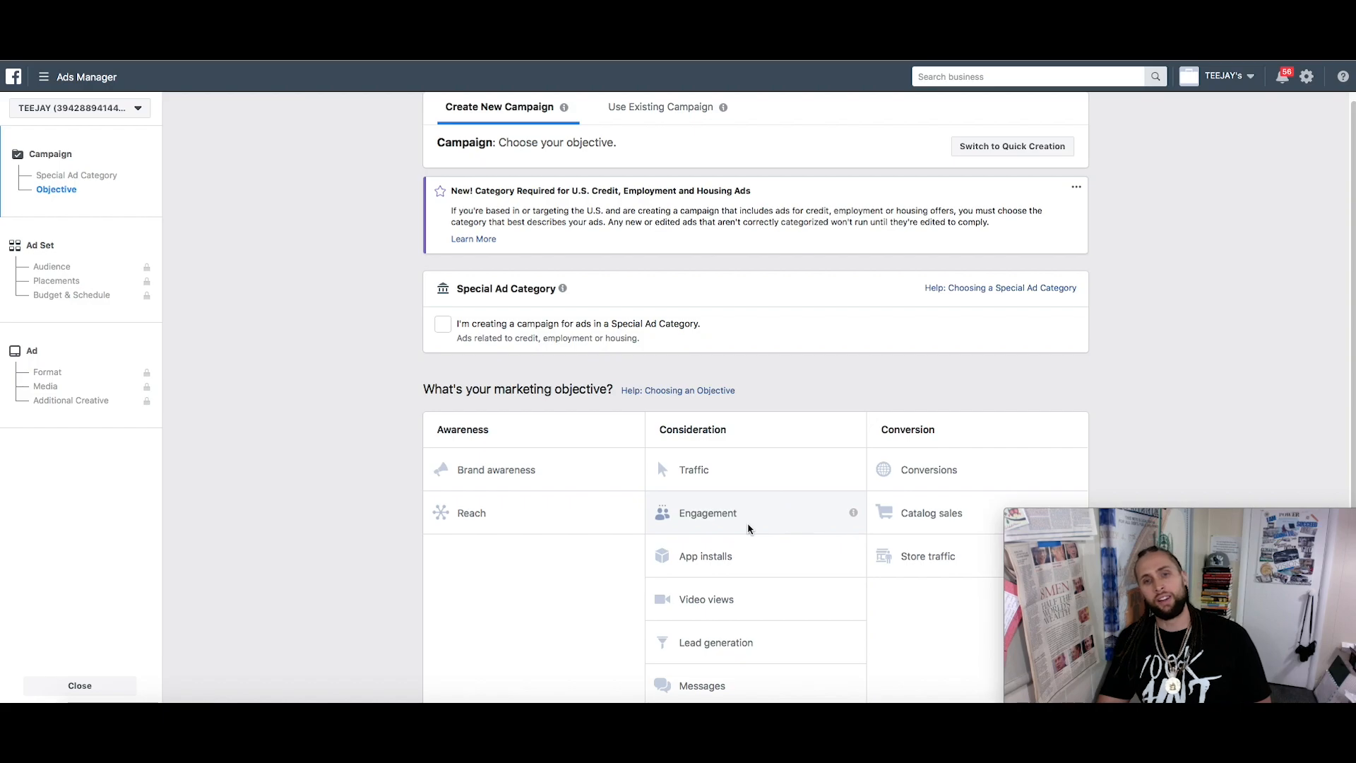
# Compare the Traffic and Engagement objectives, settling on Engagement with the campaign named Engagement
pyautogui.click(771, 523)
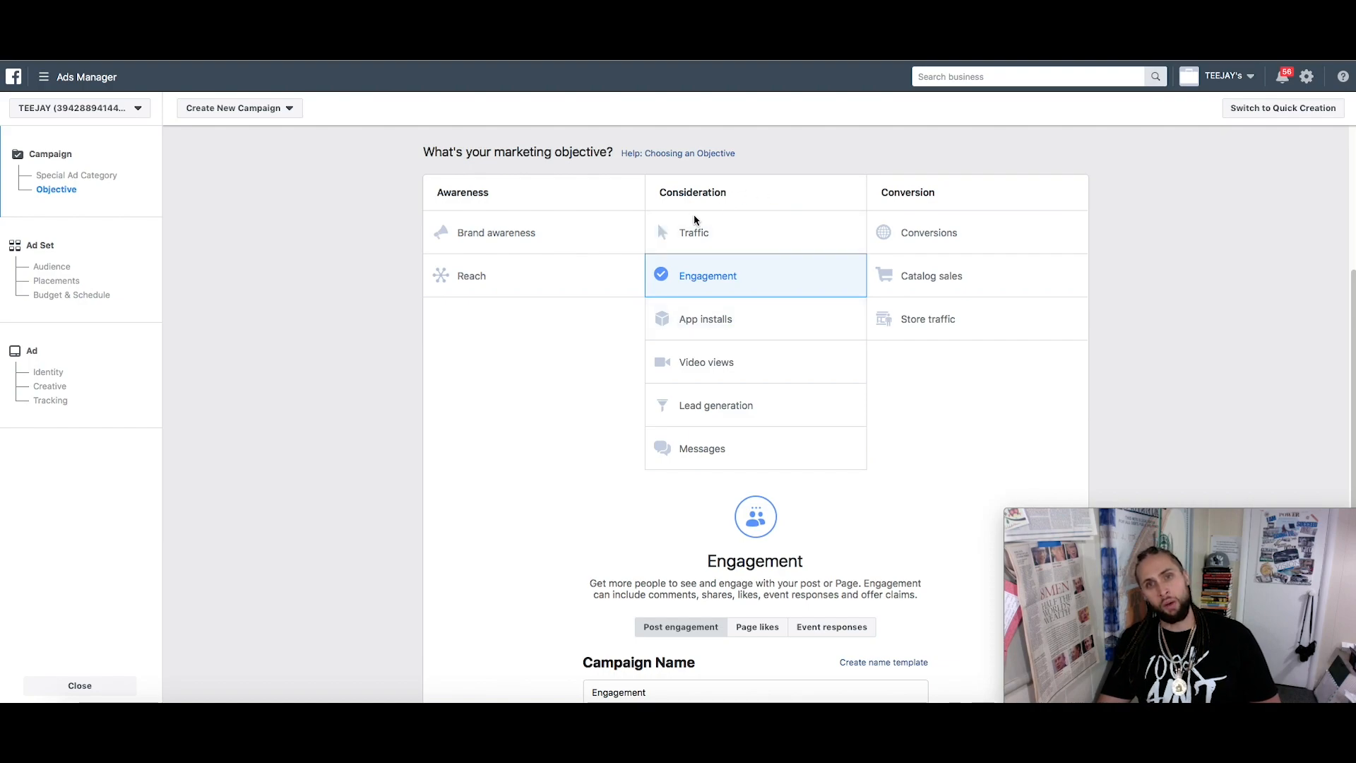
pyautogui.click(739, 235)
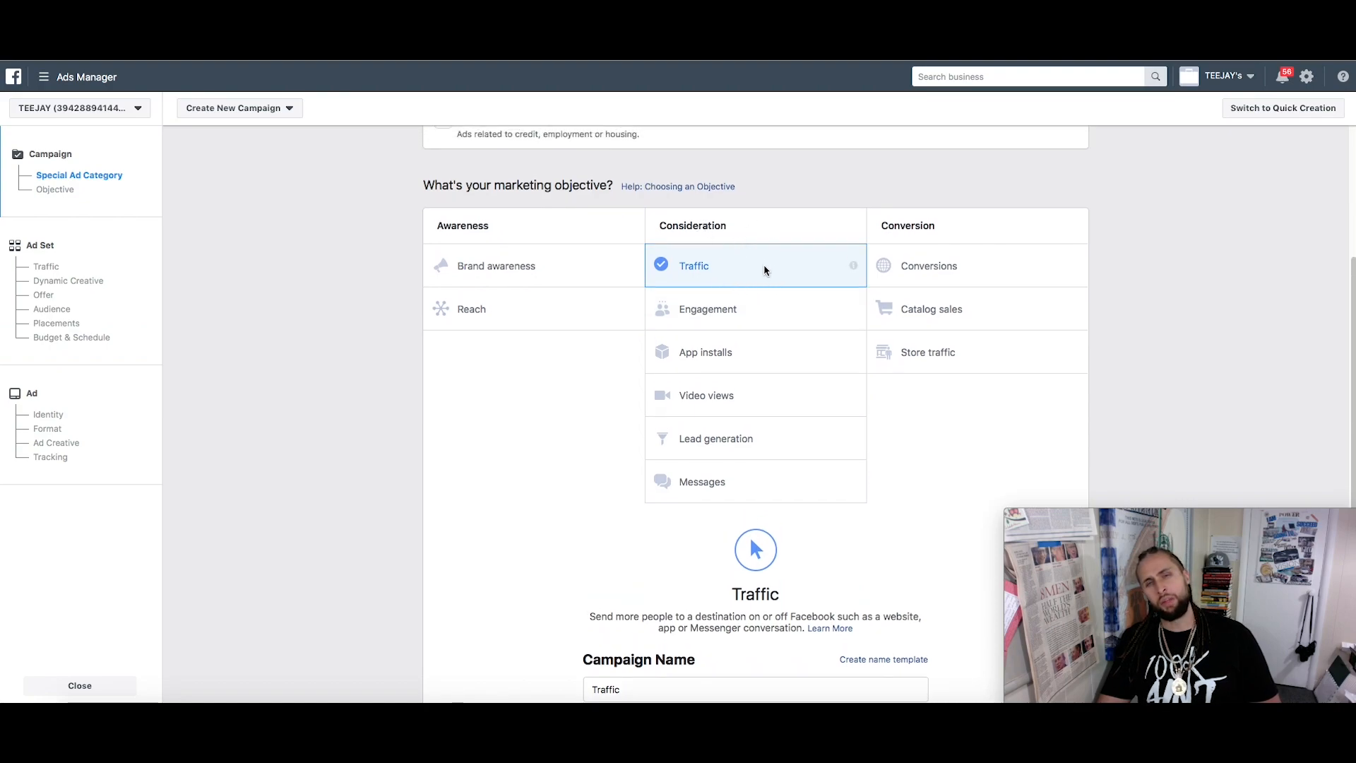
pyautogui.click(775, 304)
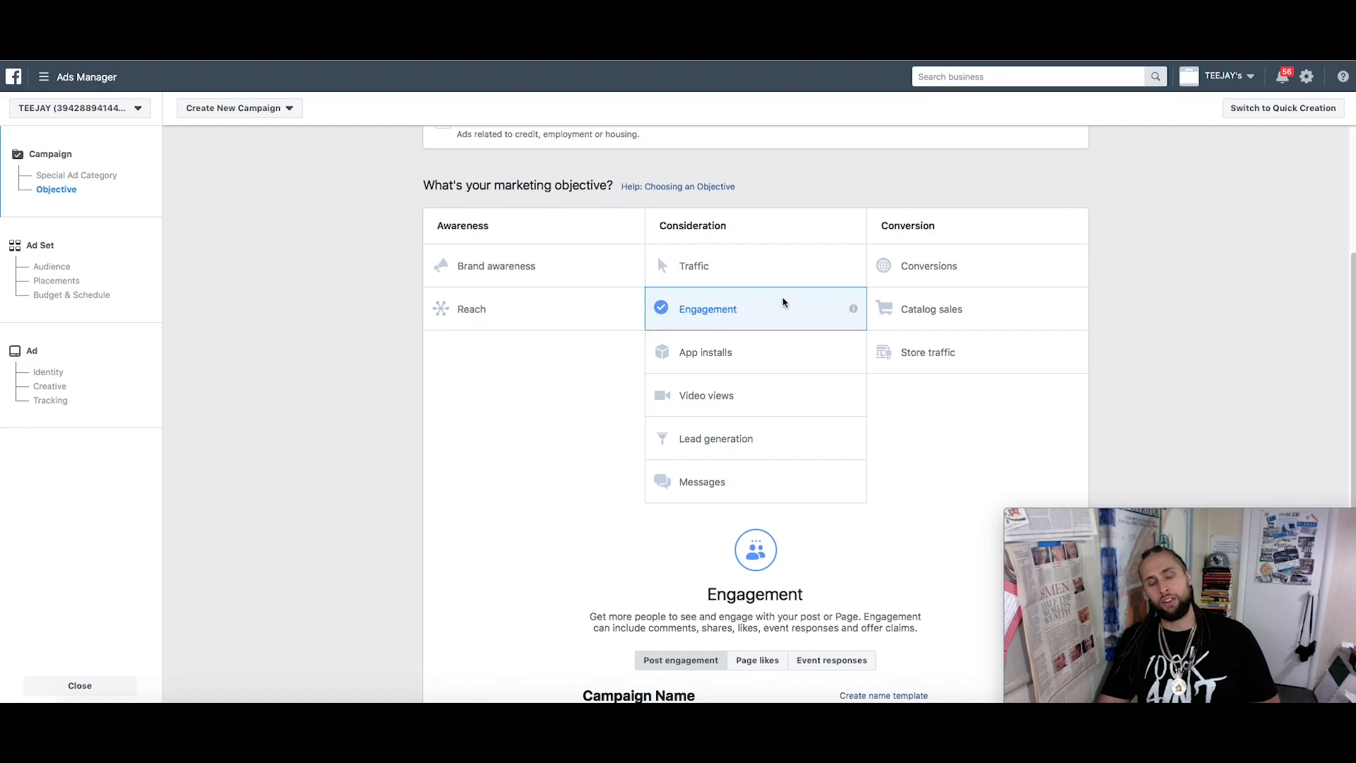
pyautogui.click(777, 274)
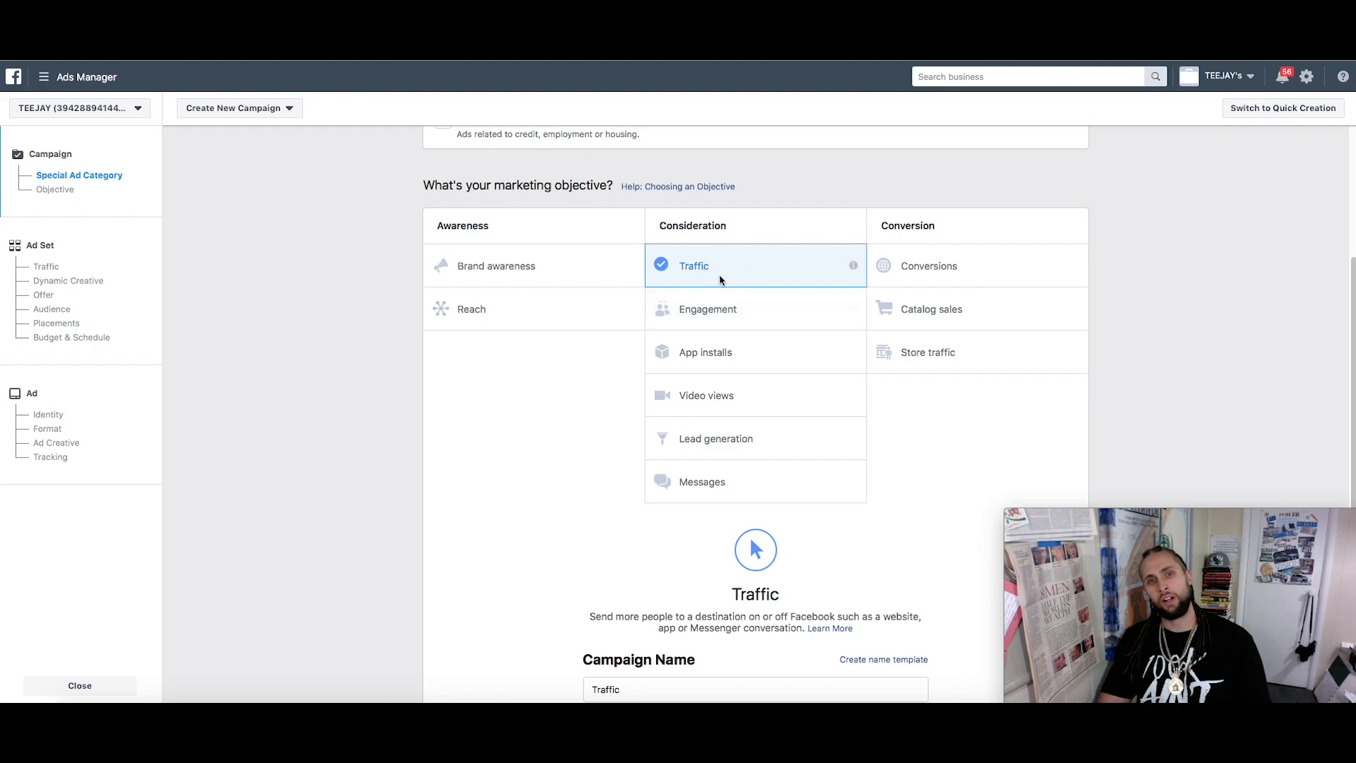
pyautogui.click(740, 326)
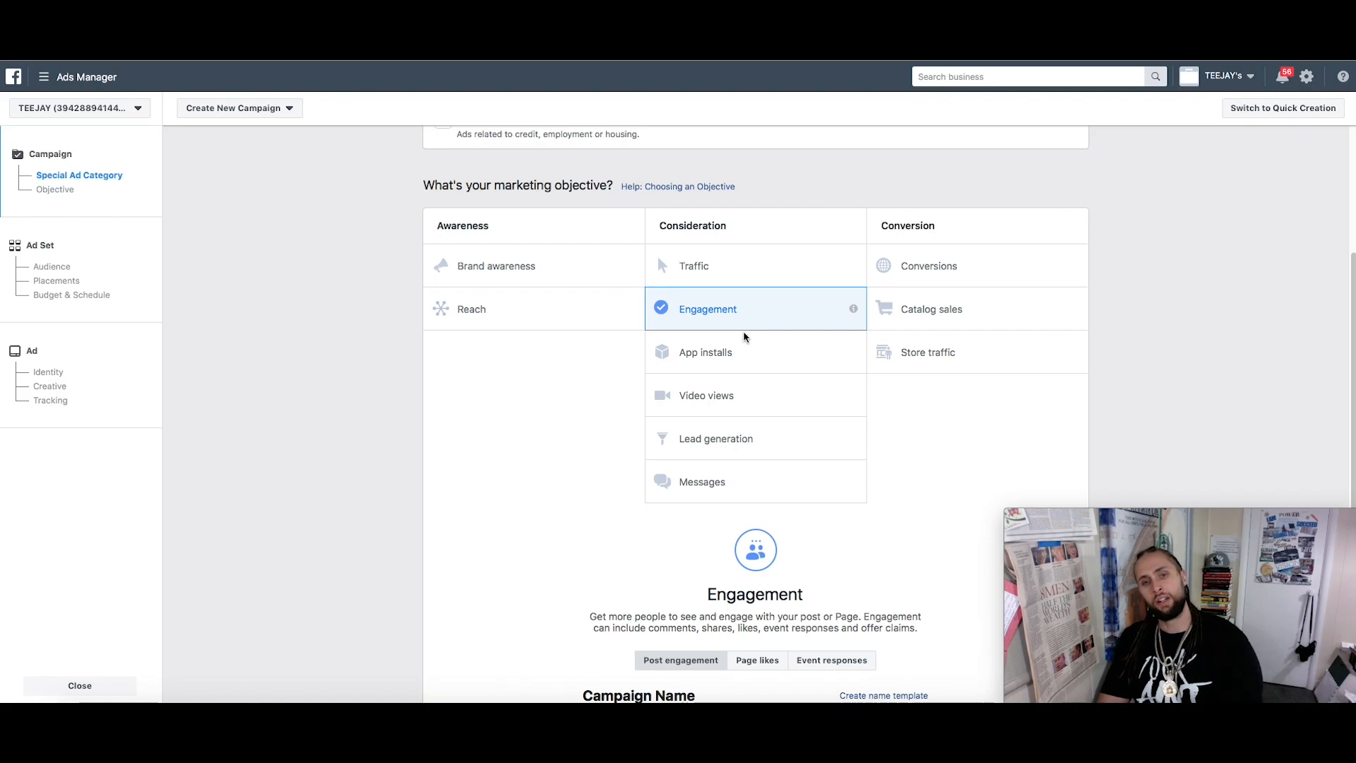
pyautogui.scroll(-3, 734, 410)
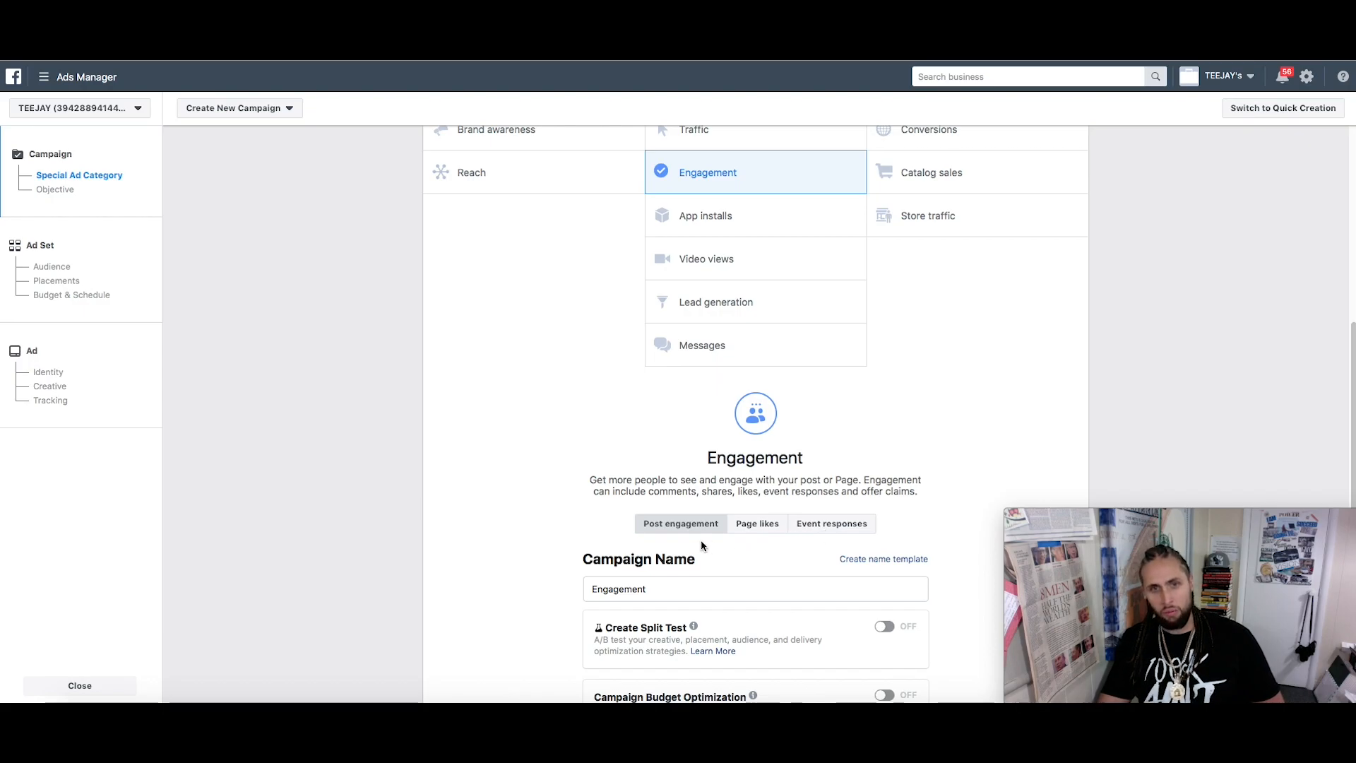
# Switch Create Split Test on and pick Audience under 'What do you want to test?'
pyautogui.scroll(-3, 685, 487)
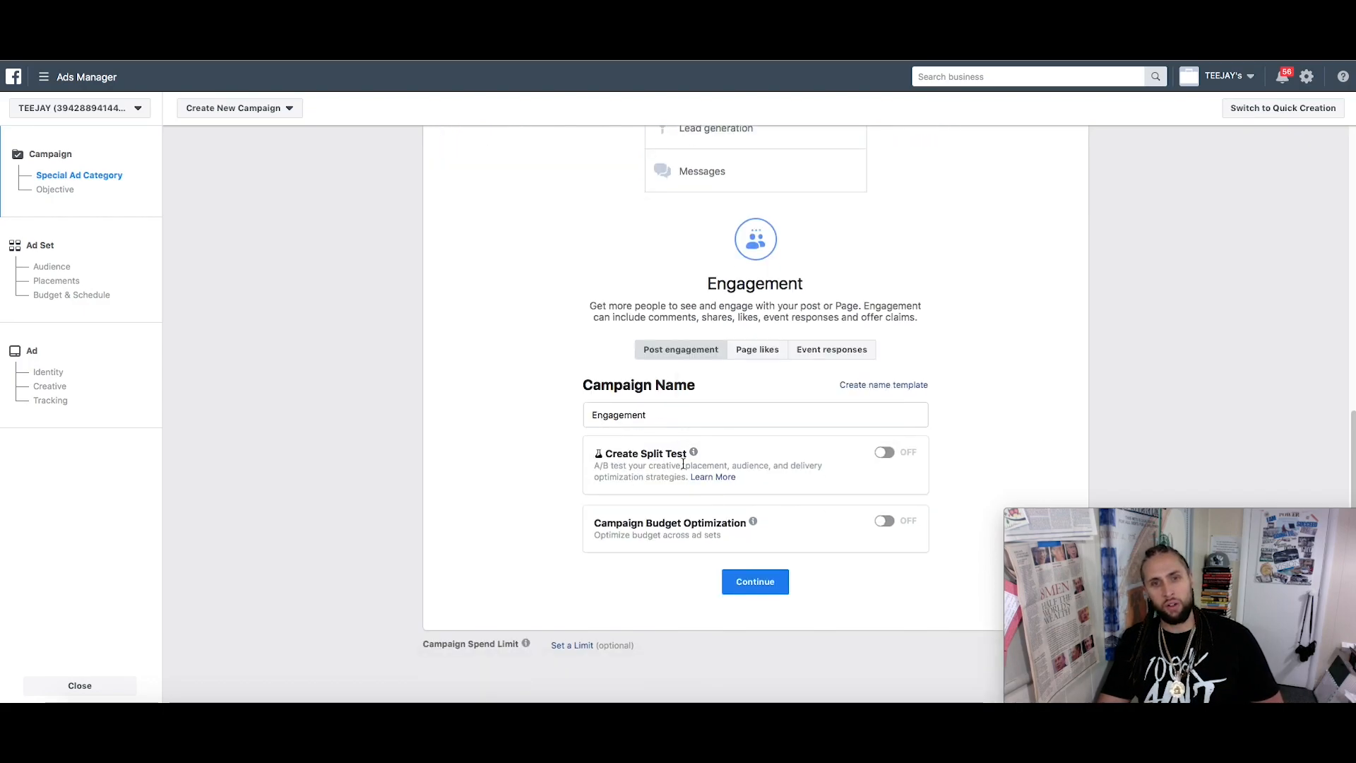
pyautogui.click(887, 453)
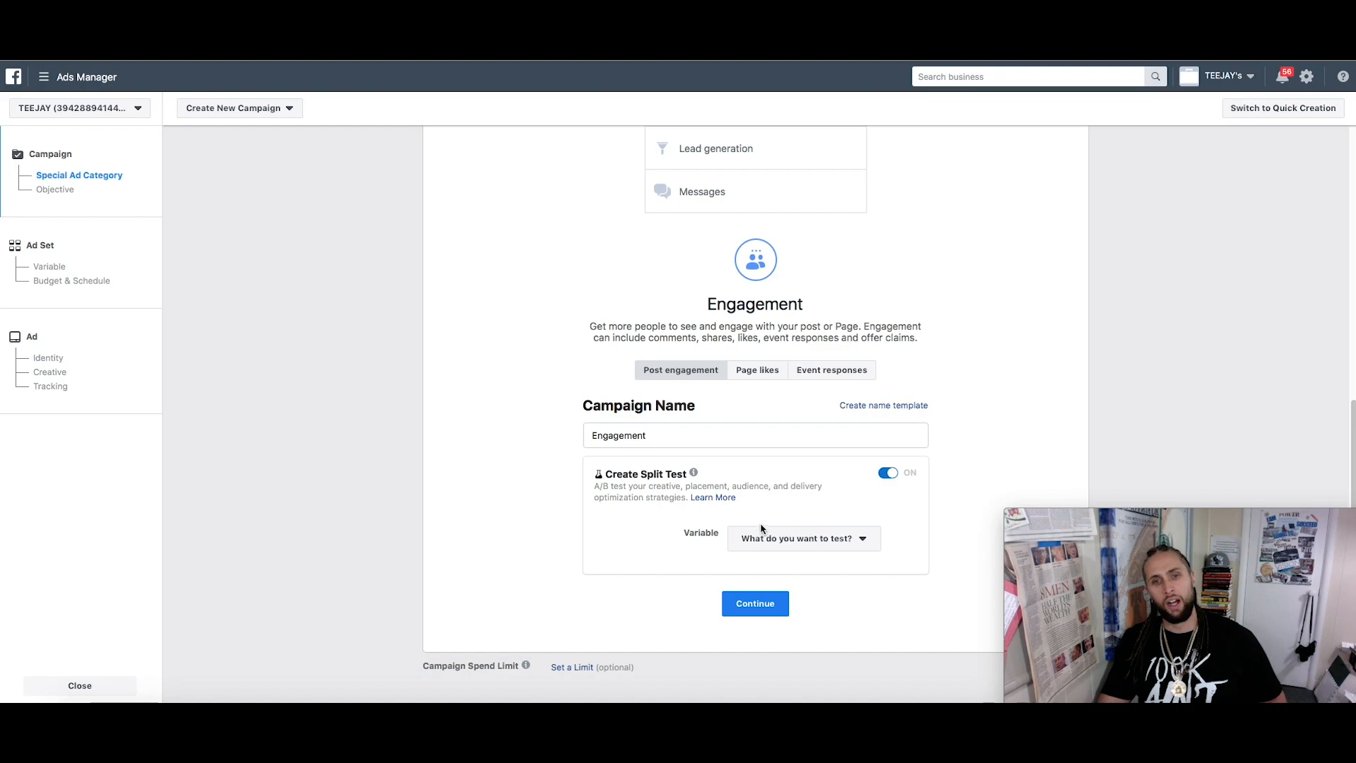
pyautogui.click(856, 549)
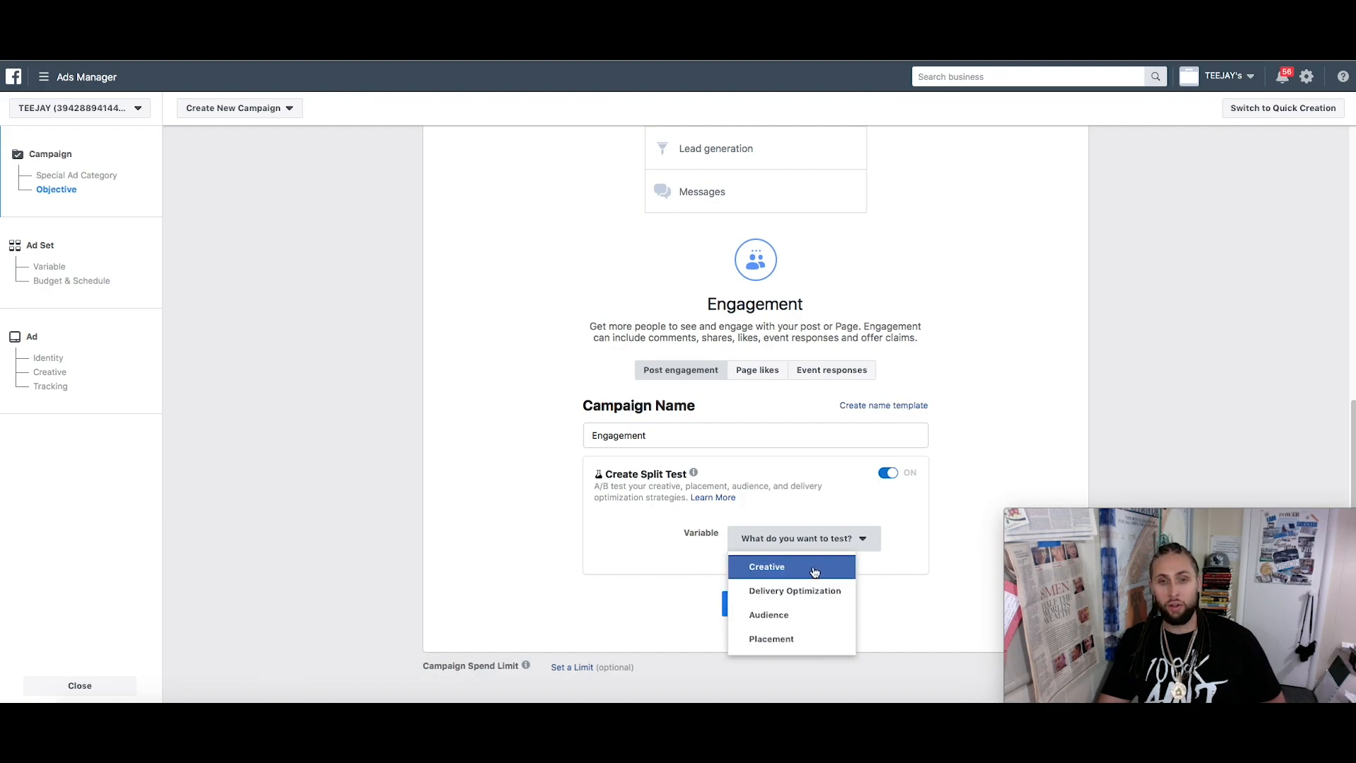
pyautogui.click(806, 620)
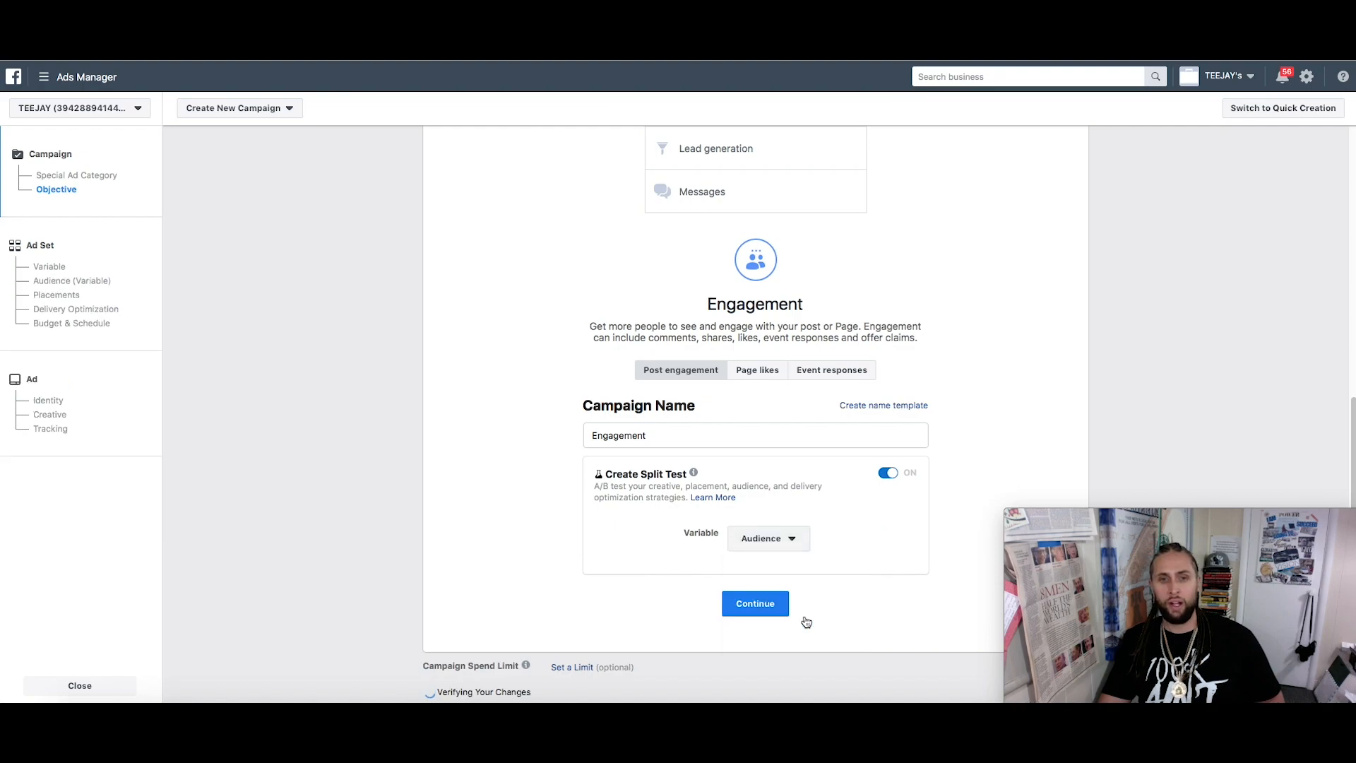
# Continue to the split-test ad sets and add Ad Sets C and D, making four audiences
pyautogui.click(772, 612)
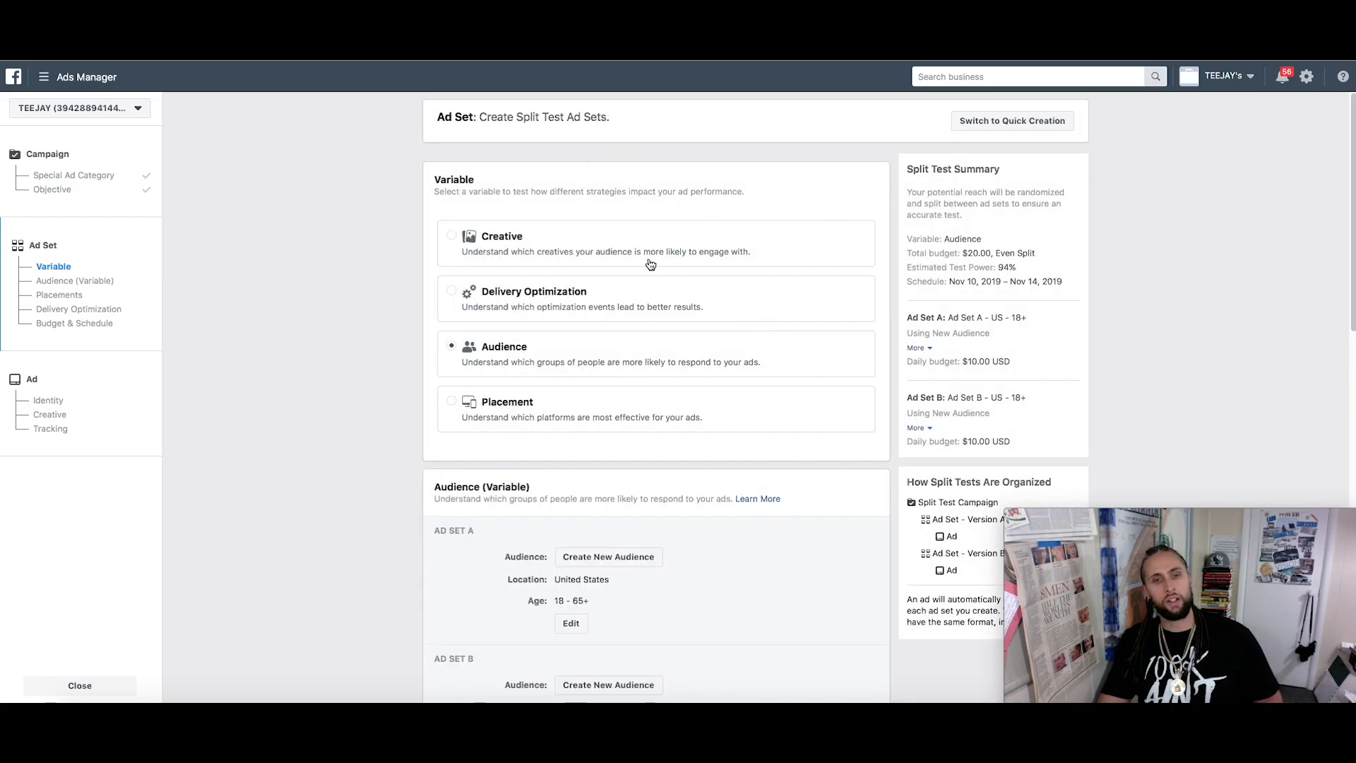
pyautogui.scroll(-1, 819, 438)
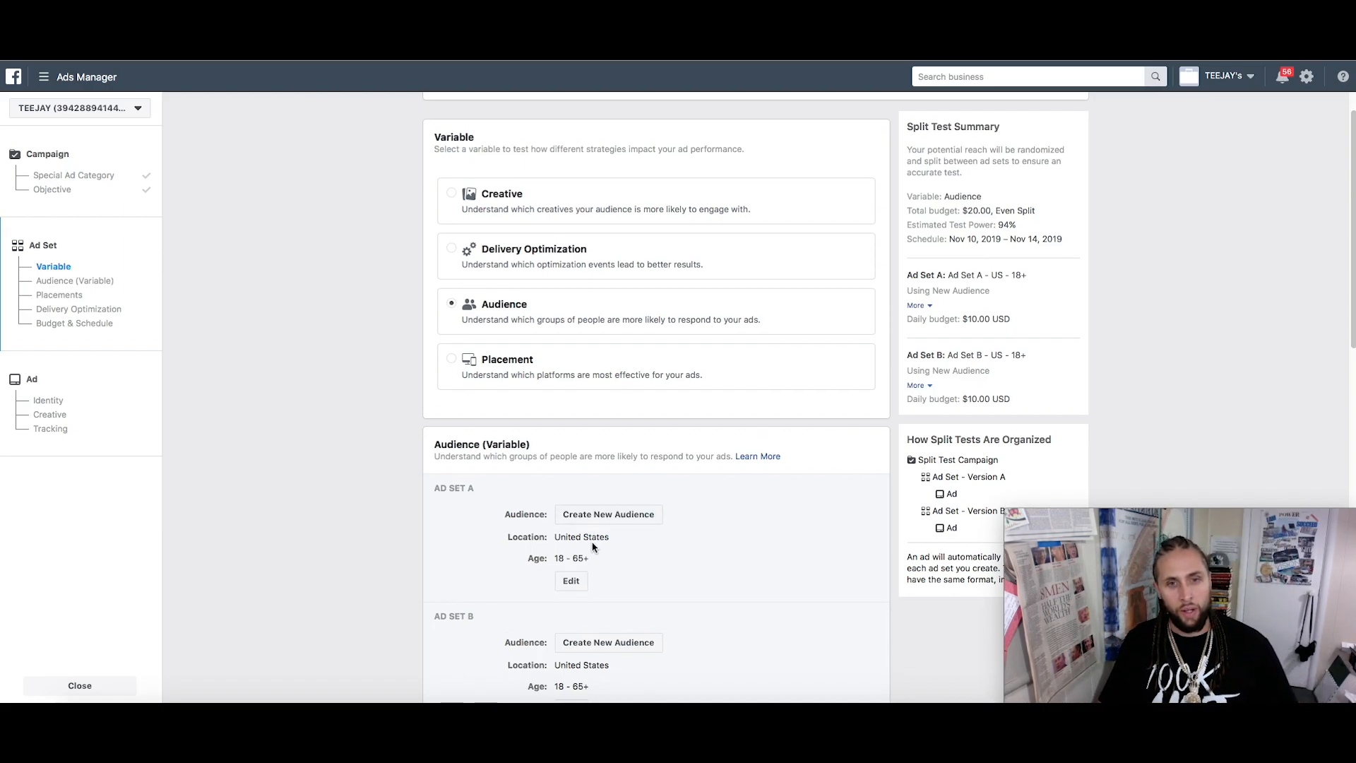
pyautogui.scroll(-3, 593, 544)
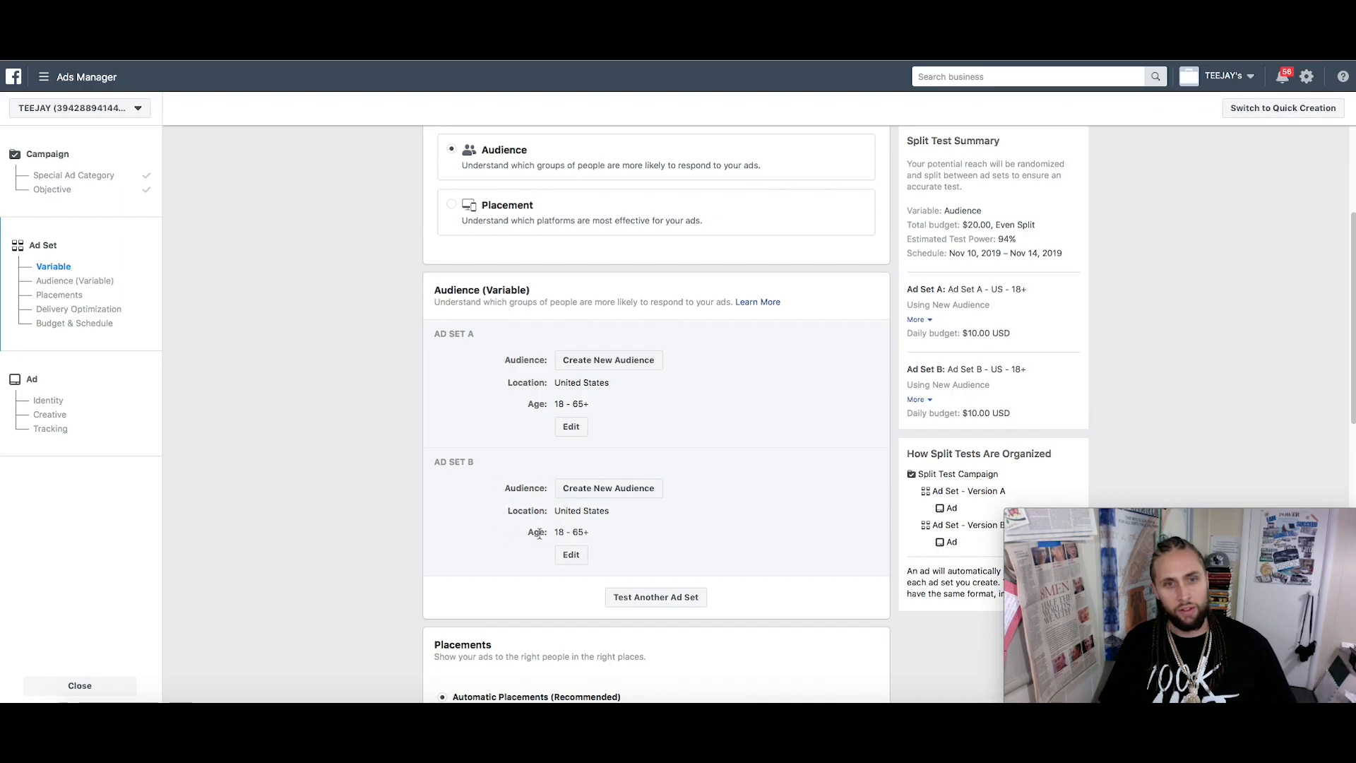
pyautogui.click(660, 600)
pyautogui.scroll(-2, 661, 607)
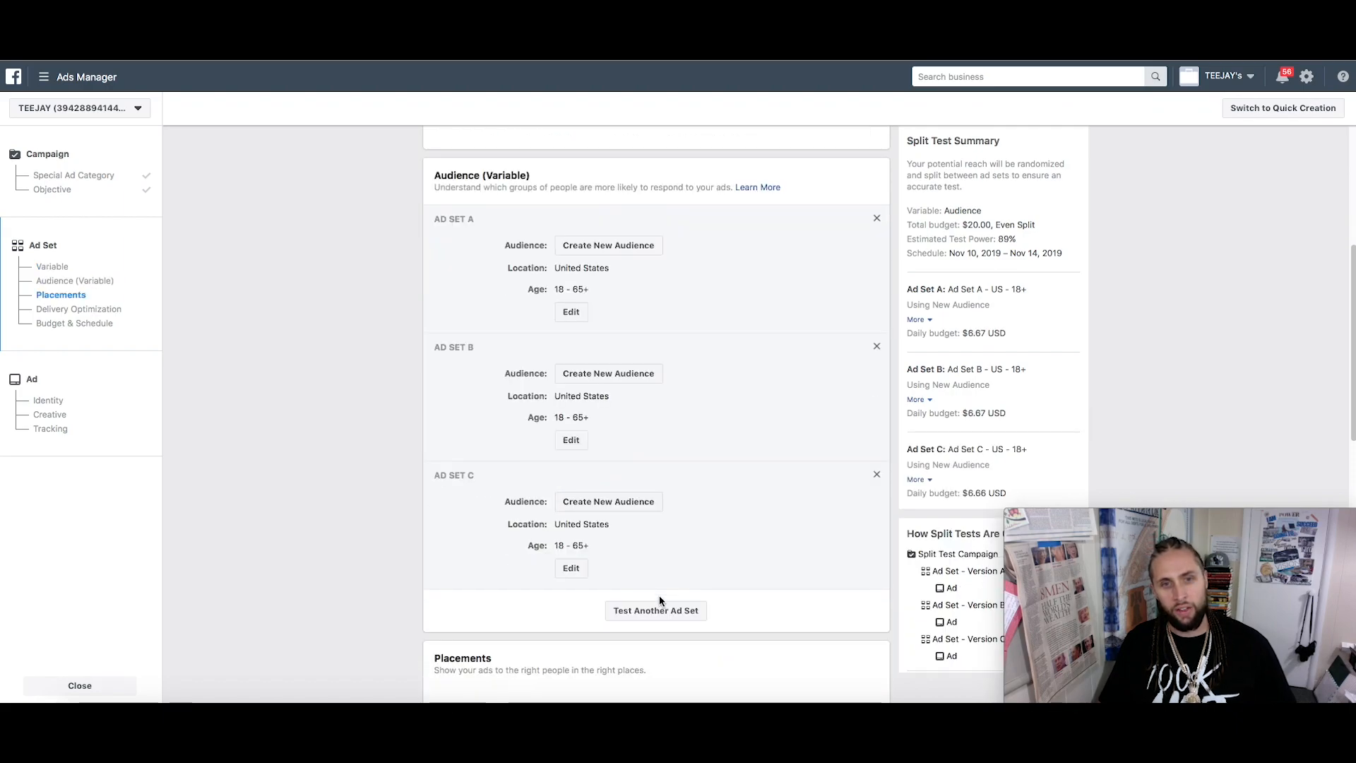
pyautogui.click(660, 611)
pyautogui.scroll(-5, 667, 494)
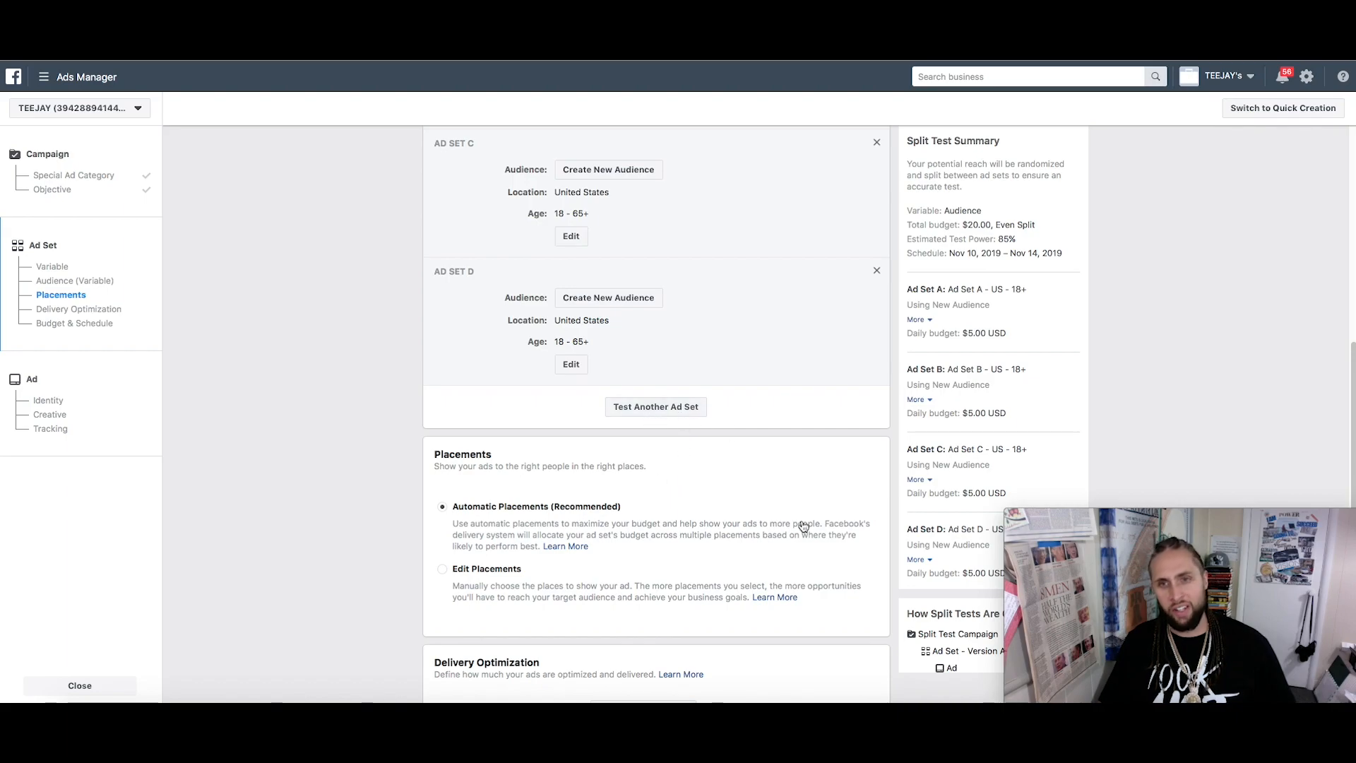
# Open Ad Set A's audience for editing
pyautogui.scroll(8, 798, 498)
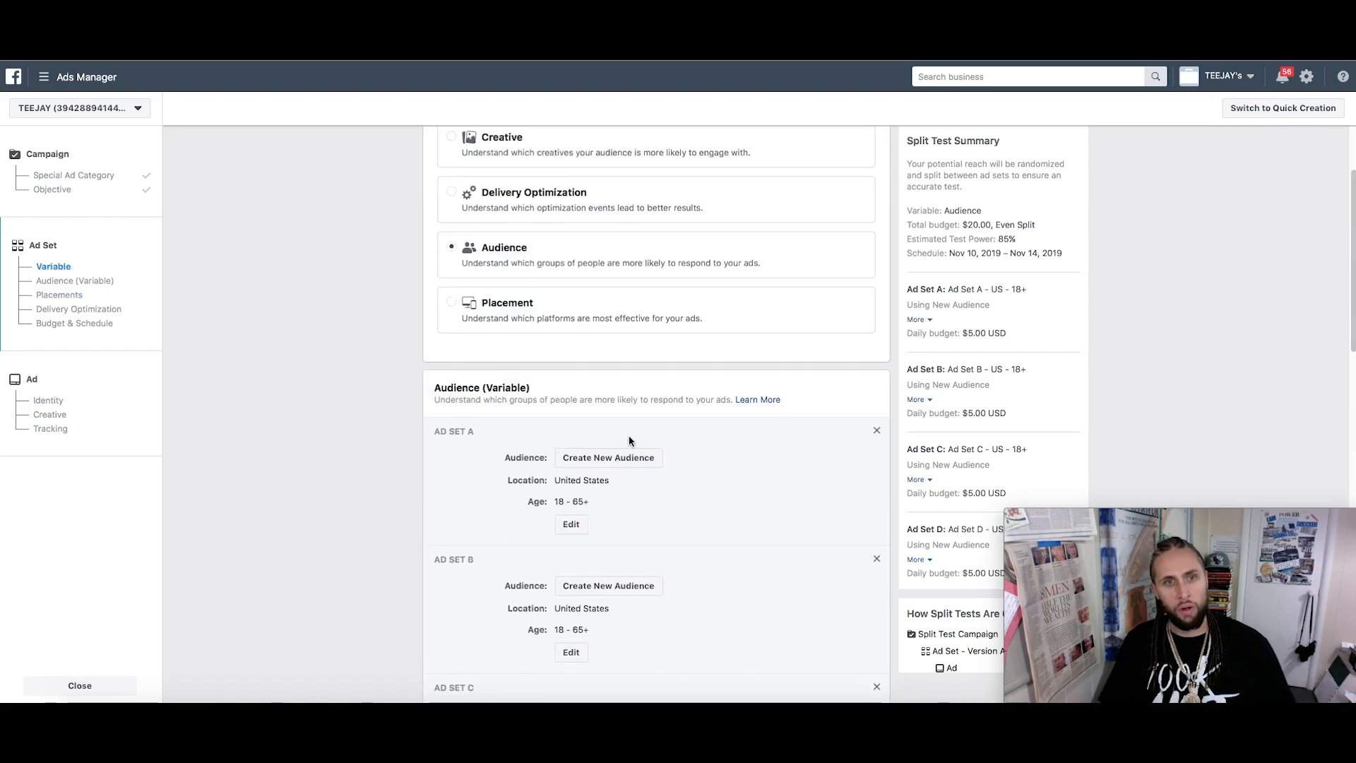
pyautogui.scroll(1, 555, 346)
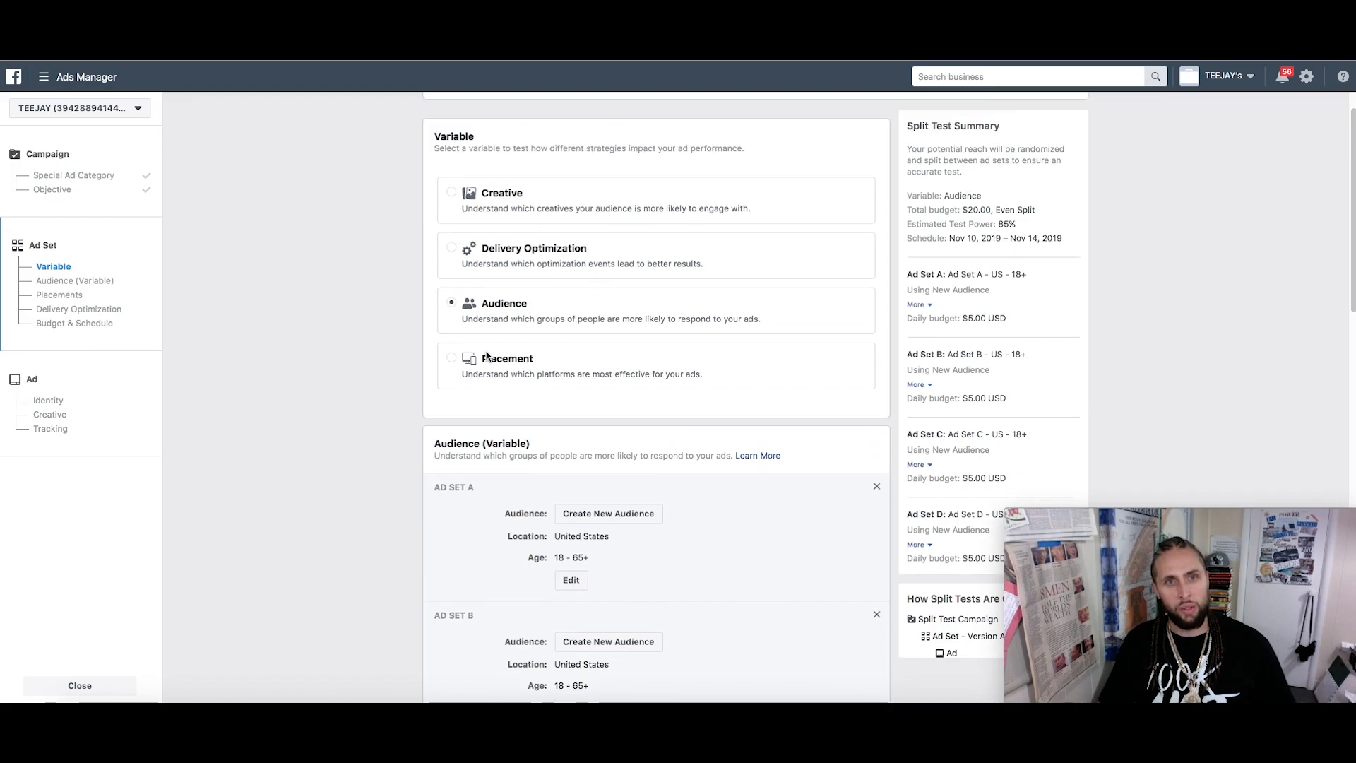
pyautogui.scroll(-1, 592, 364)
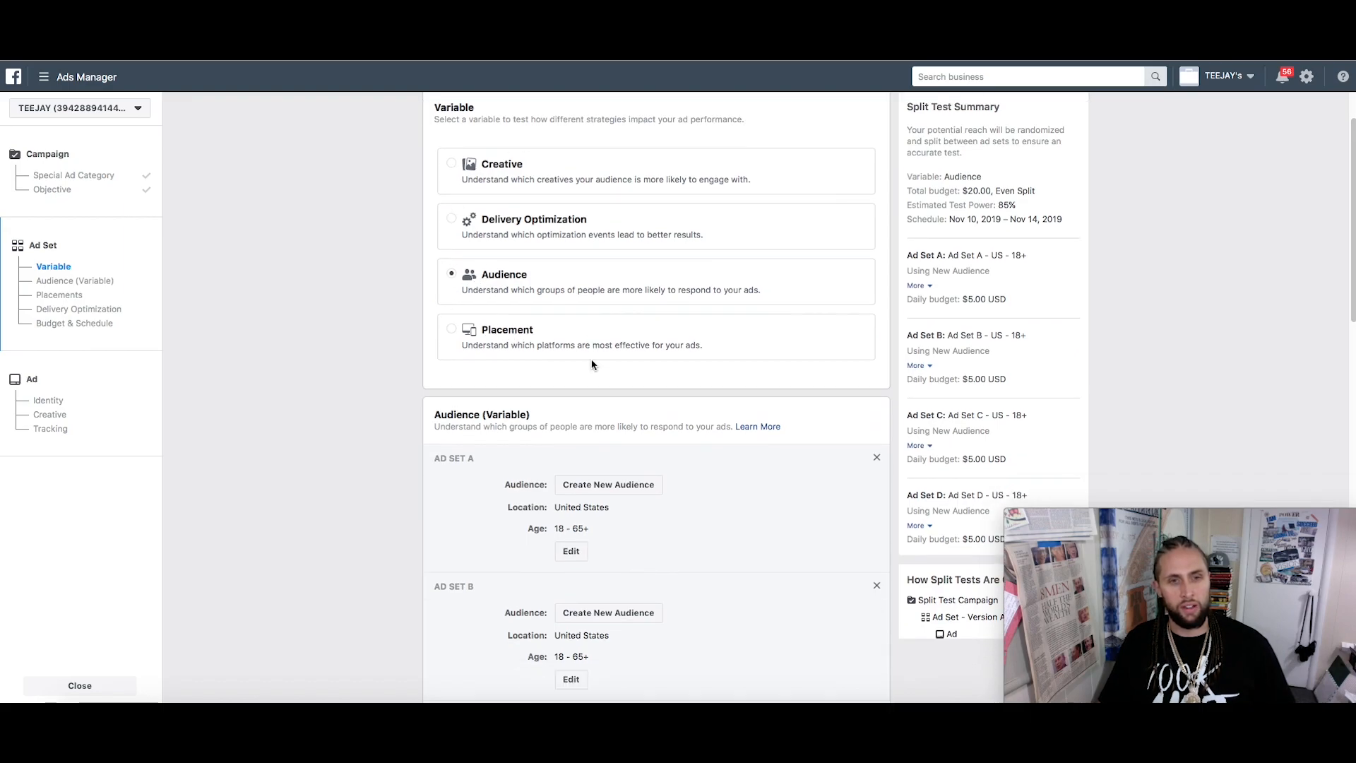
pyautogui.click(572, 552)
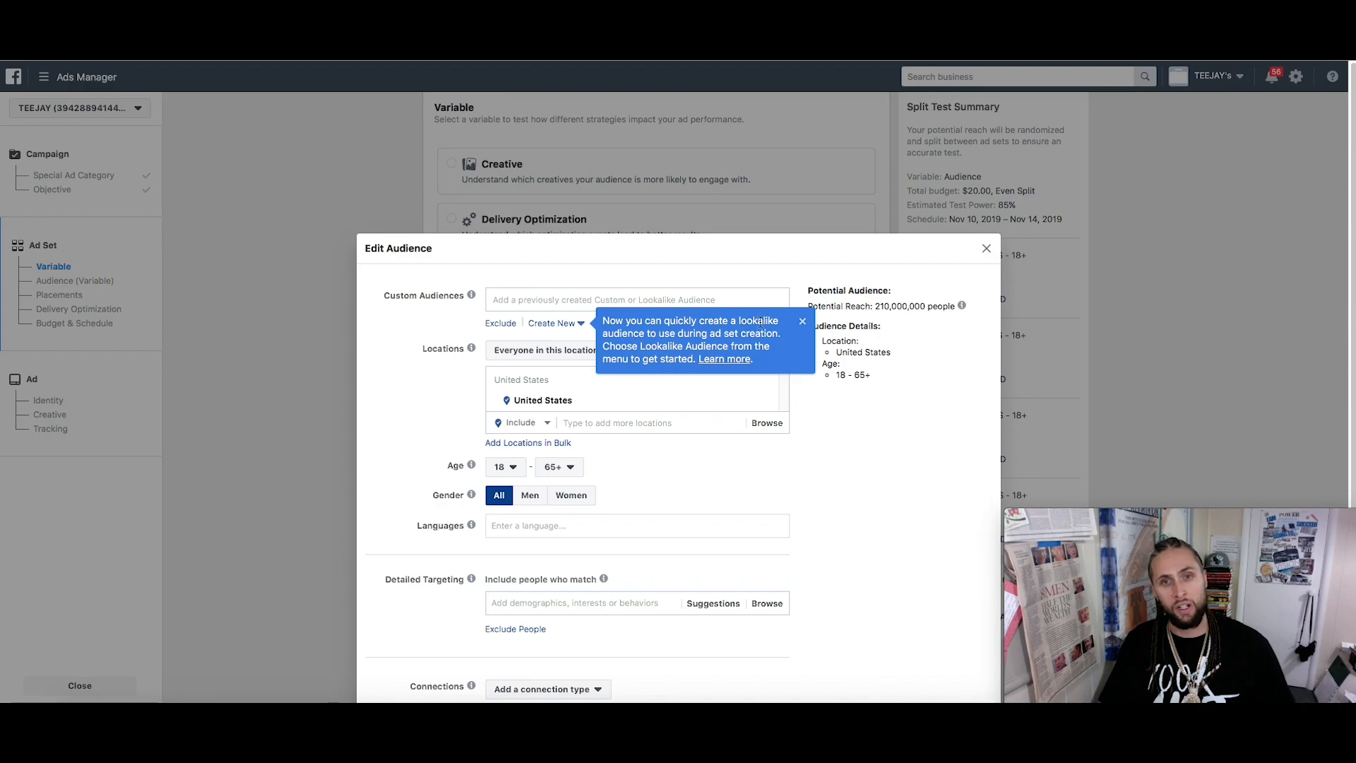
# Dismiss the lookalike tip and look through the saved Custom Audiences without choosing one
pyautogui.click(801, 322)
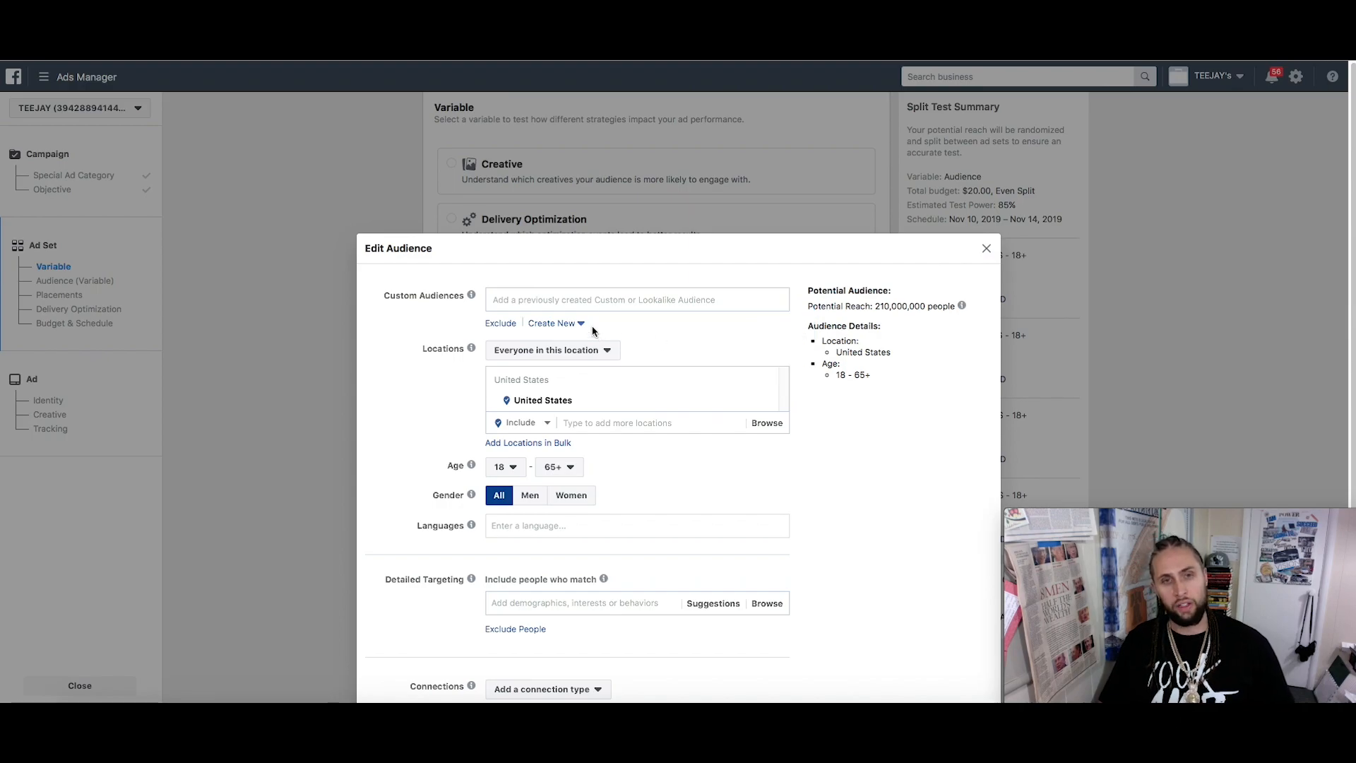
pyautogui.click(590, 300)
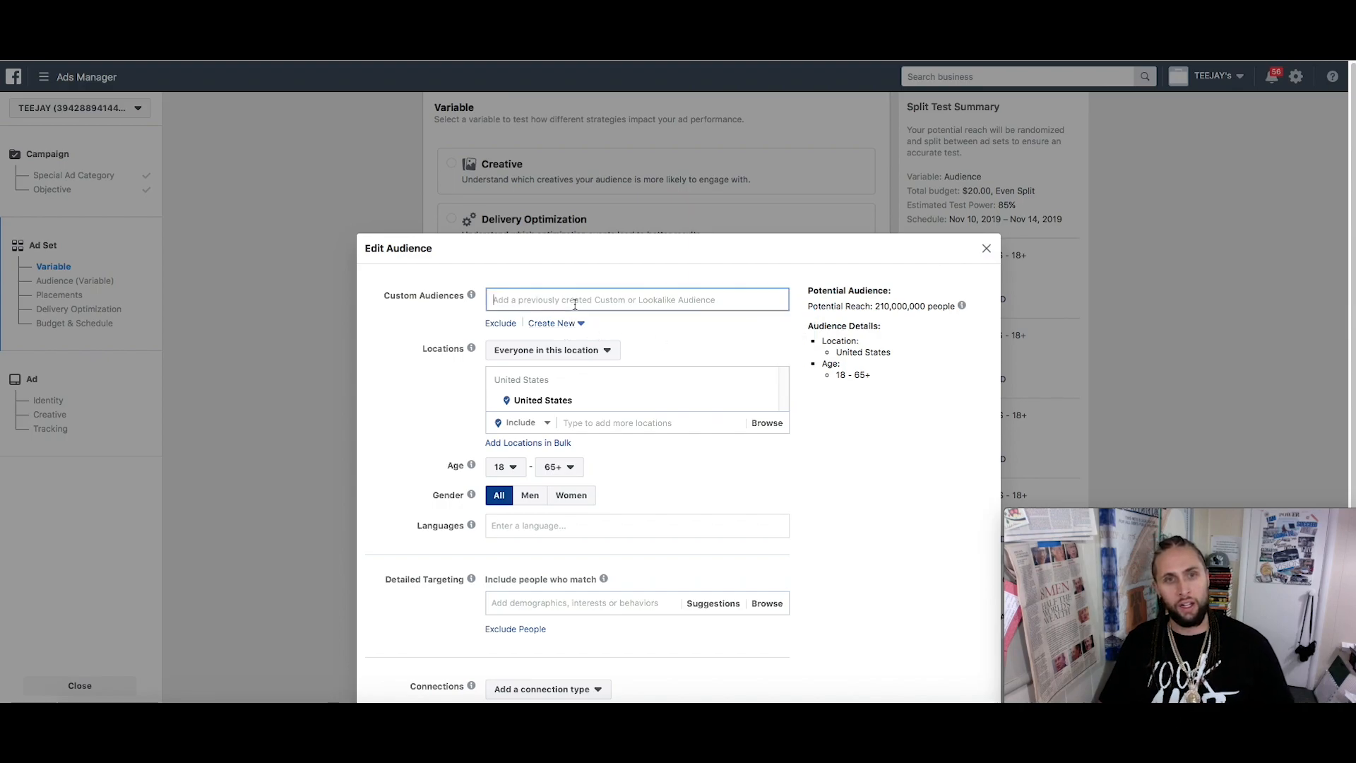
pyautogui.click(663, 283)
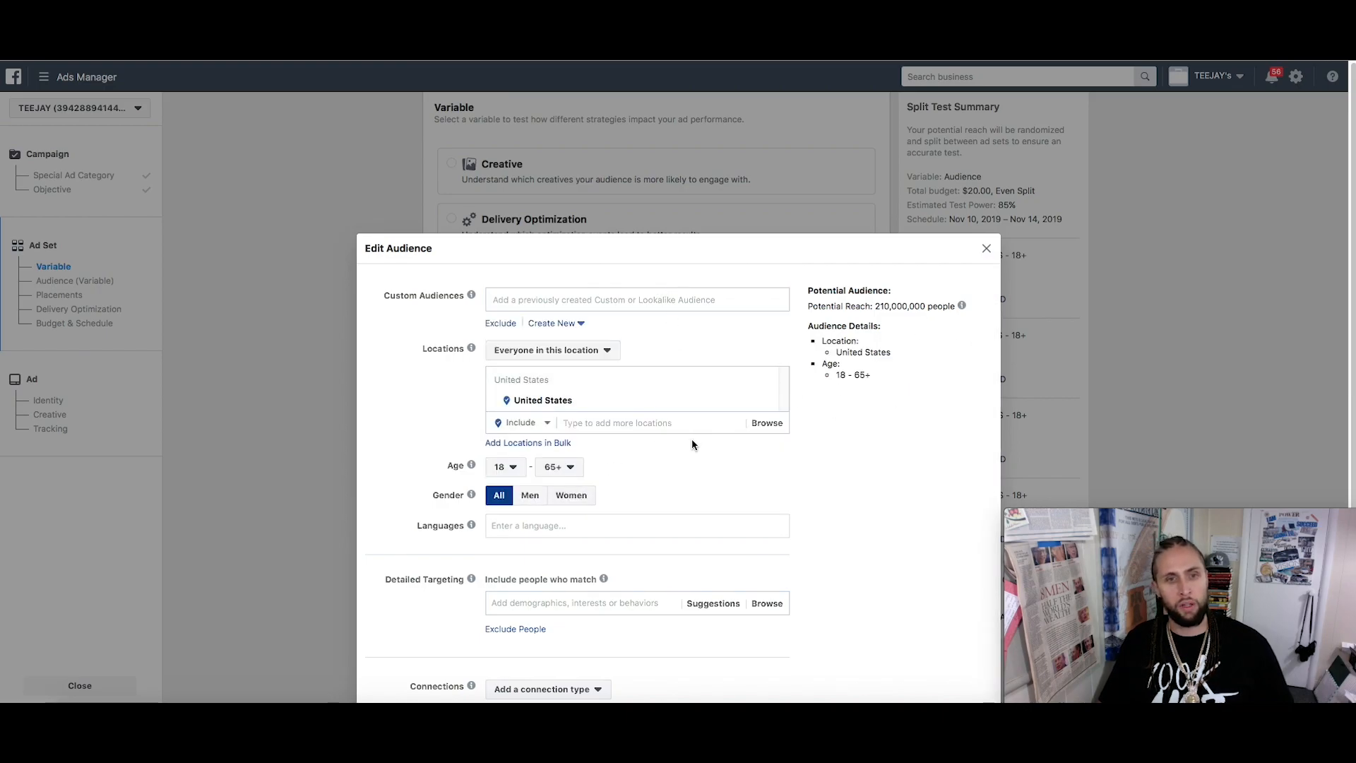
# Check the Age dropdowns, keeping the maximum age at 65+
pyautogui.scroll(-2, 692, 443)
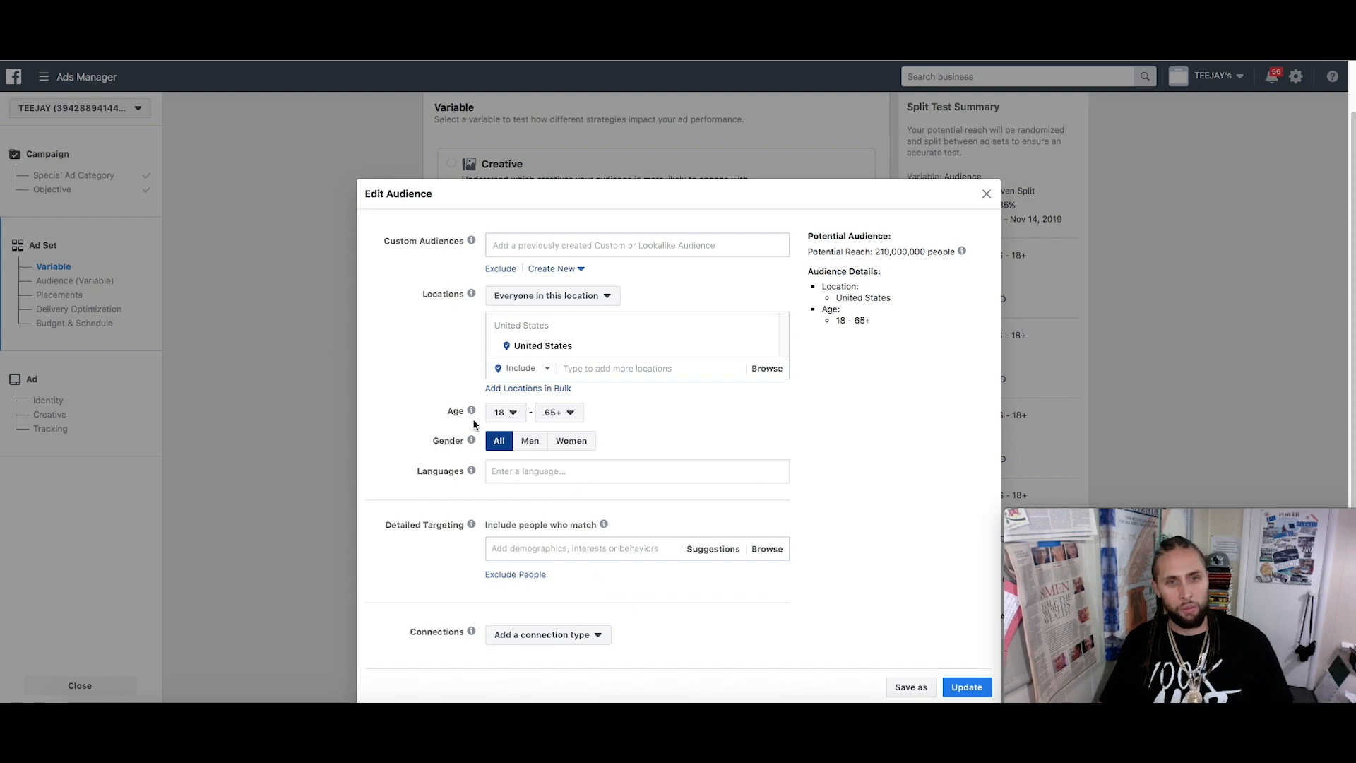
pyautogui.click(502, 414)
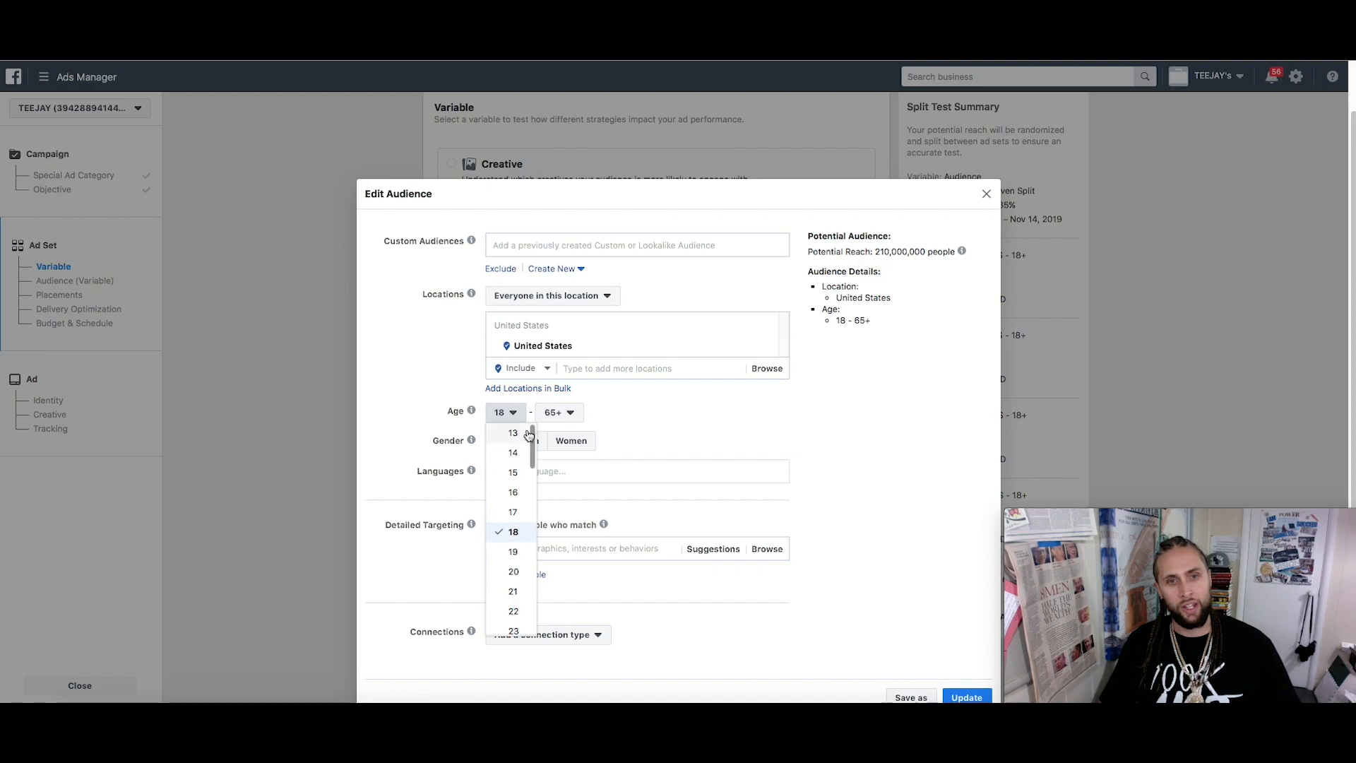
pyautogui.click(560, 412)
pyautogui.click(672, 417)
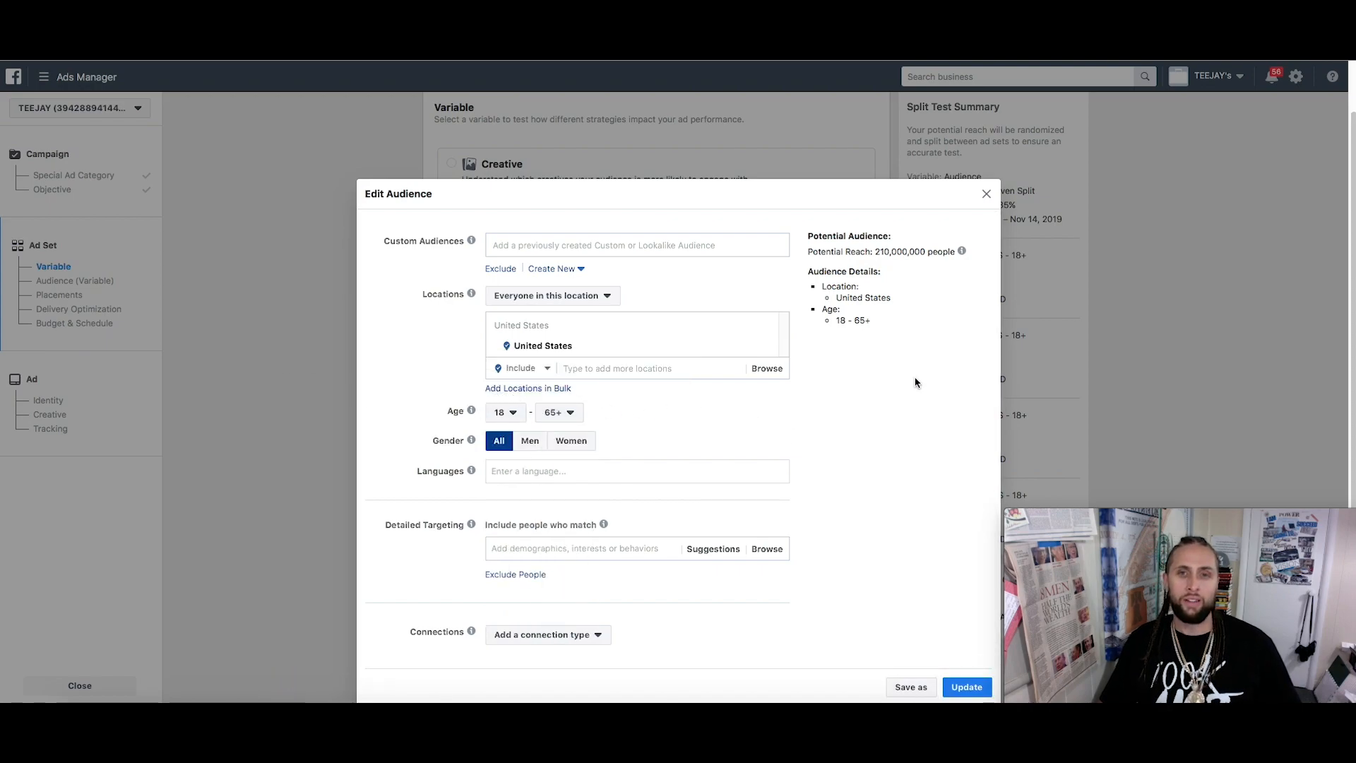
pyautogui.moveTo(726, 326)
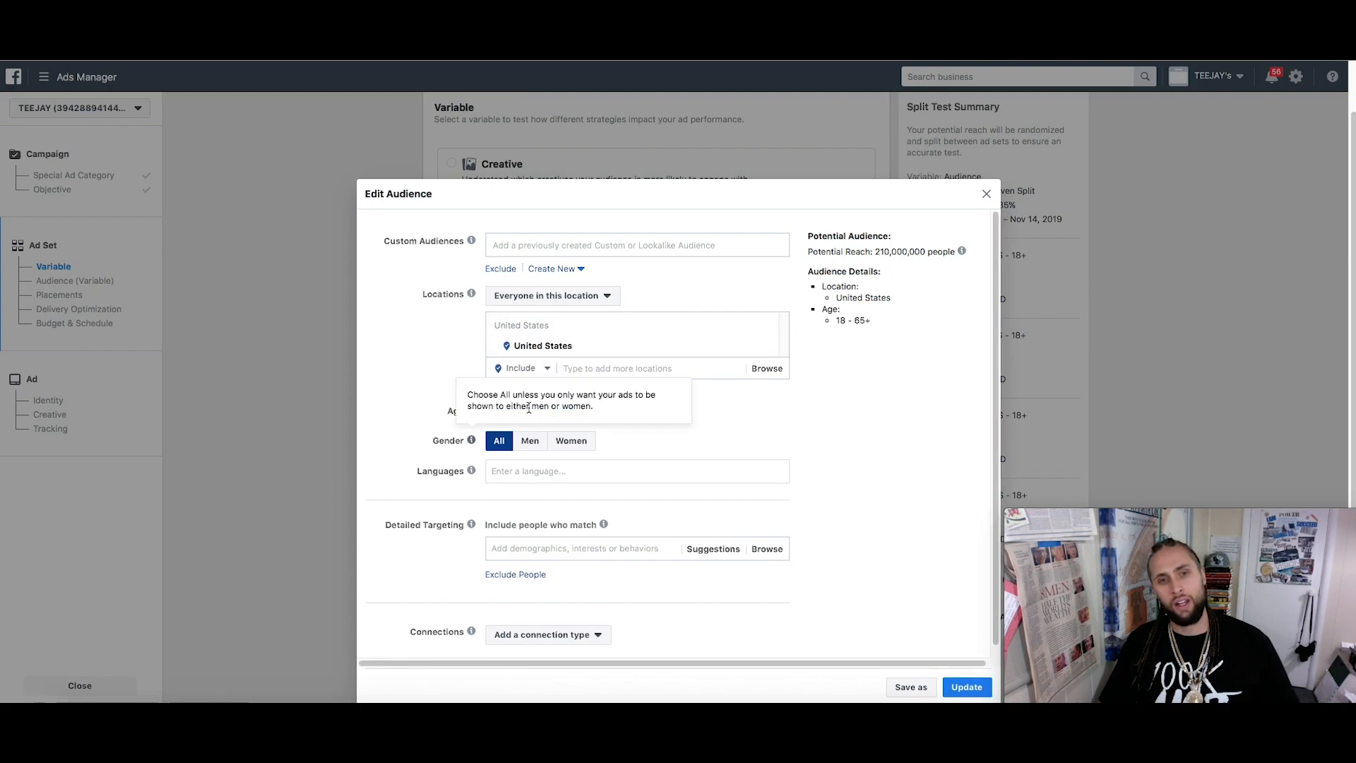
pyautogui.click(505, 412)
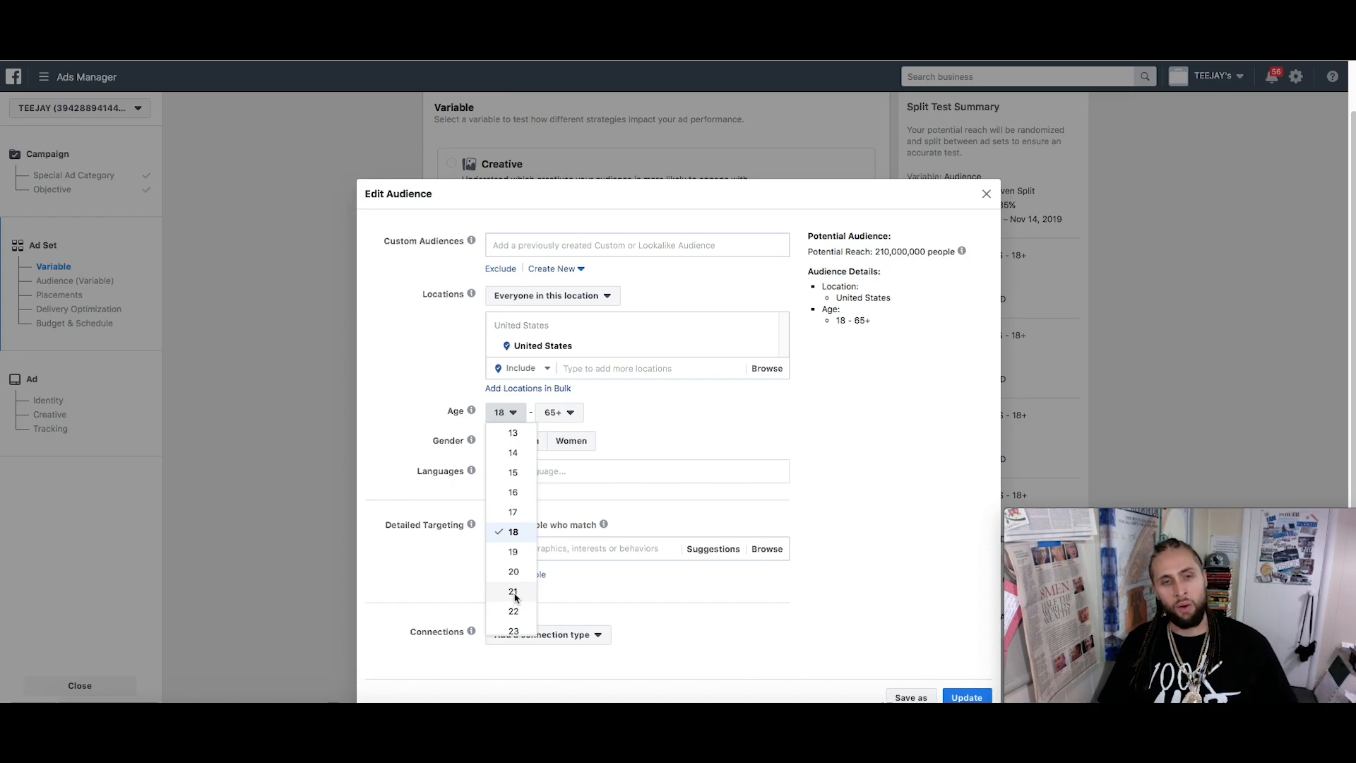
# Set Ad Set A's age range to 21–40, cutting potential reach to 110,000,000
pyautogui.click(514, 597)
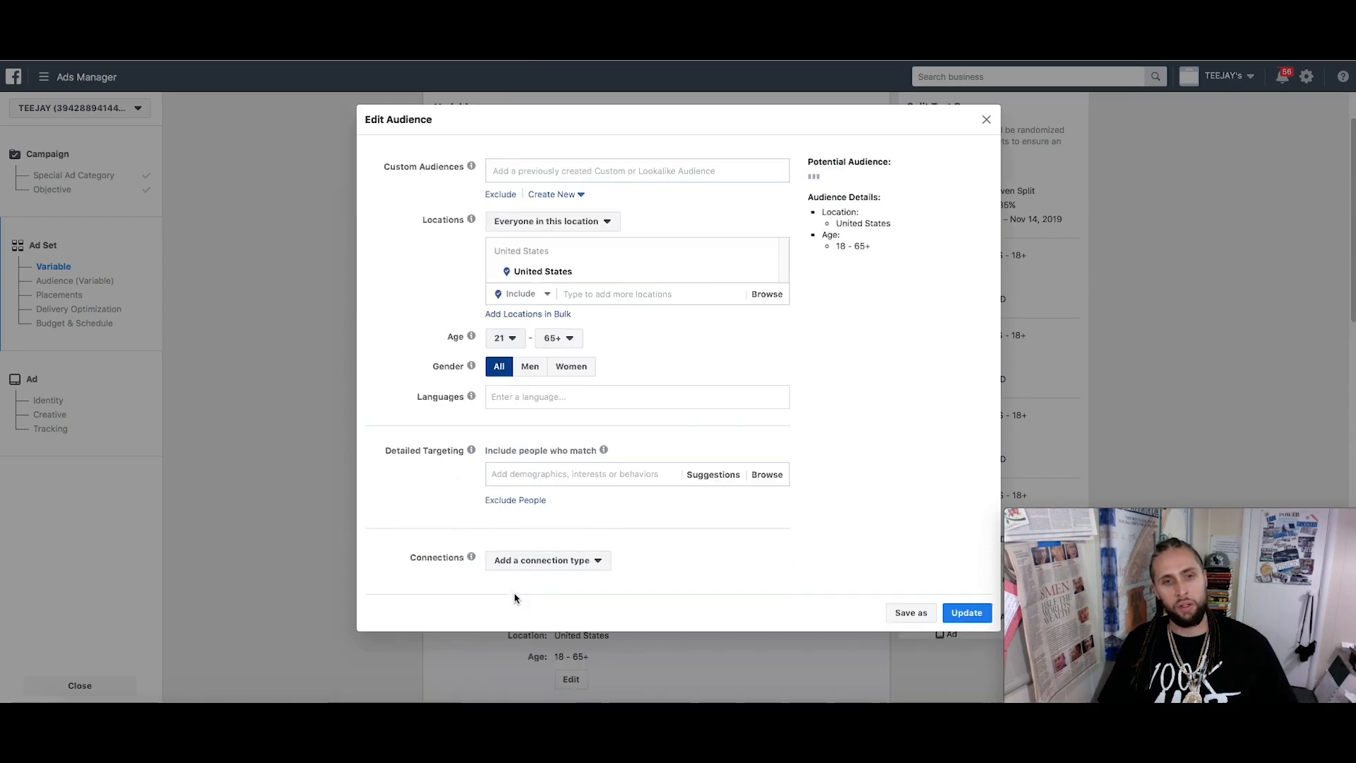
pyautogui.click(557, 344)
pyautogui.scroll(3, 565, 521)
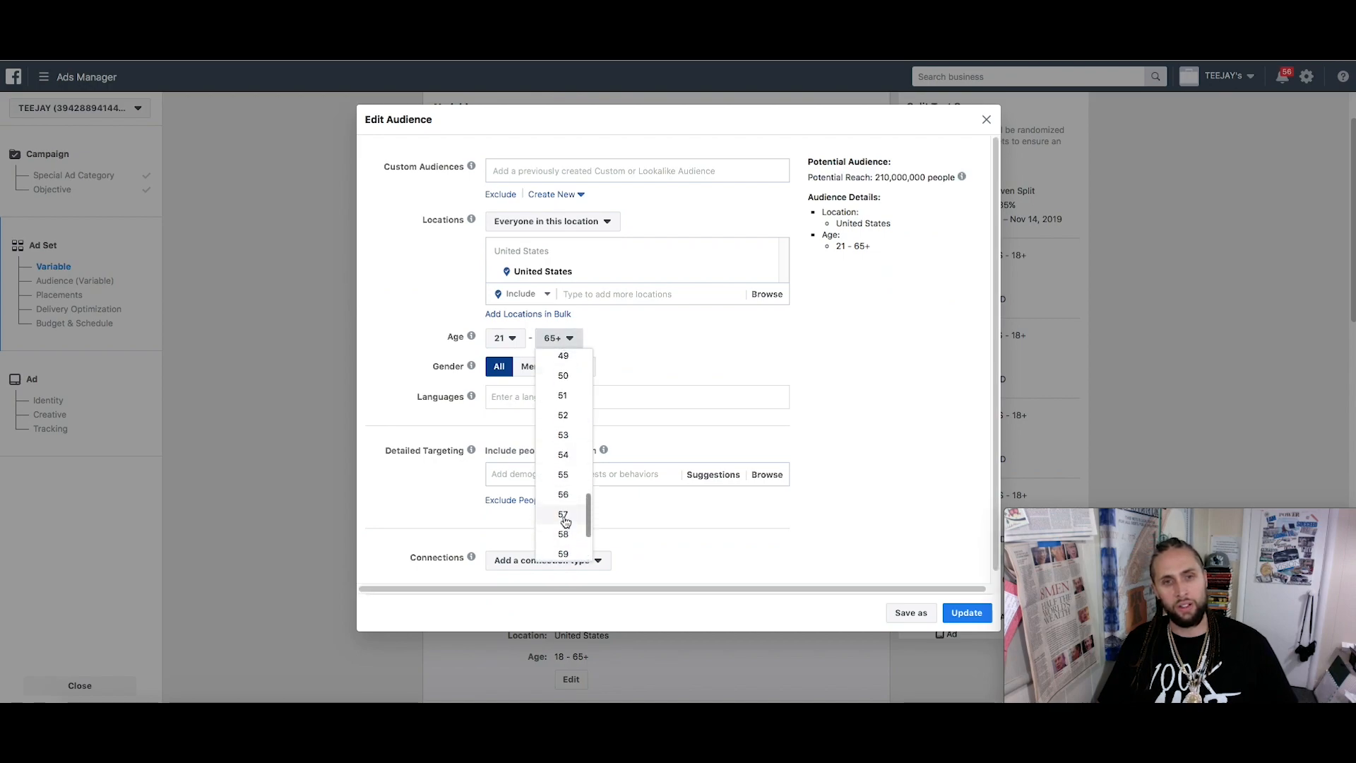
pyautogui.scroll(3, 565, 521)
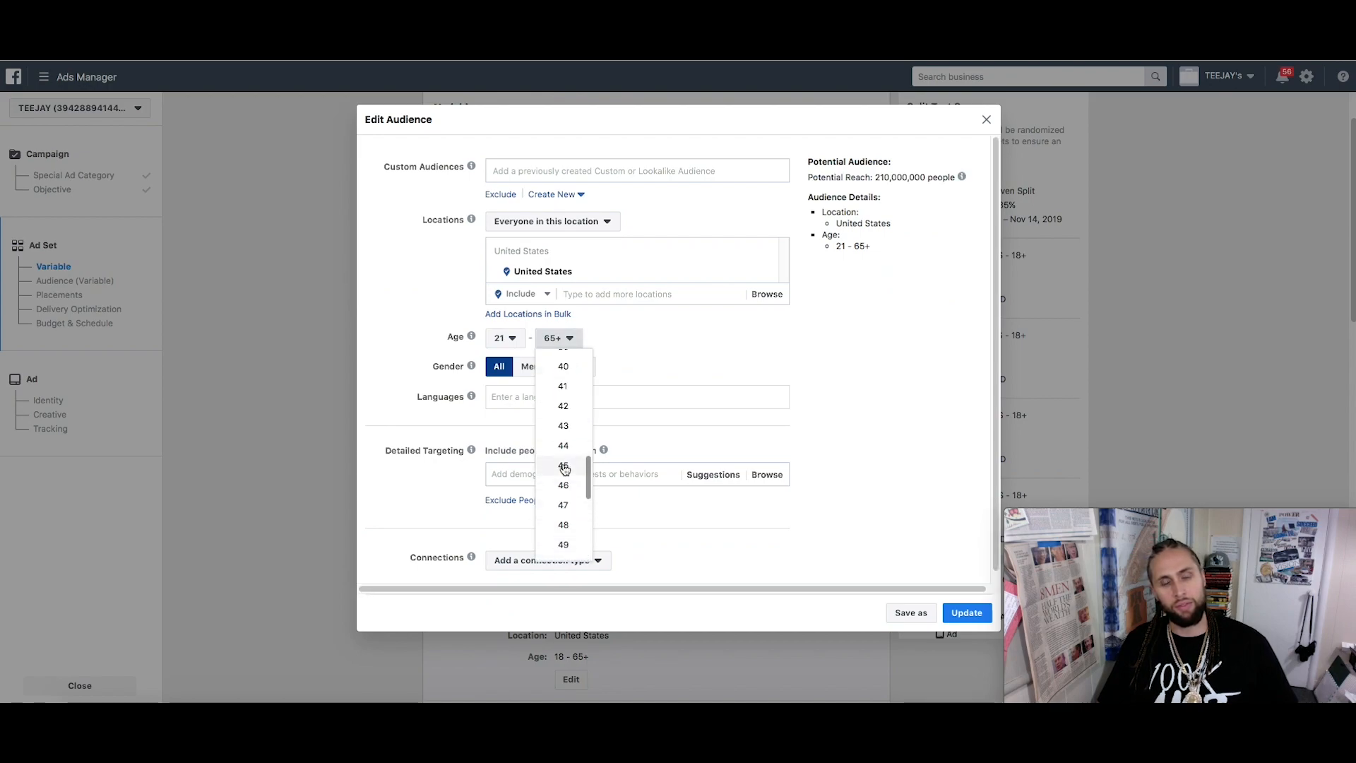
pyautogui.scroll(1, 570, 431)
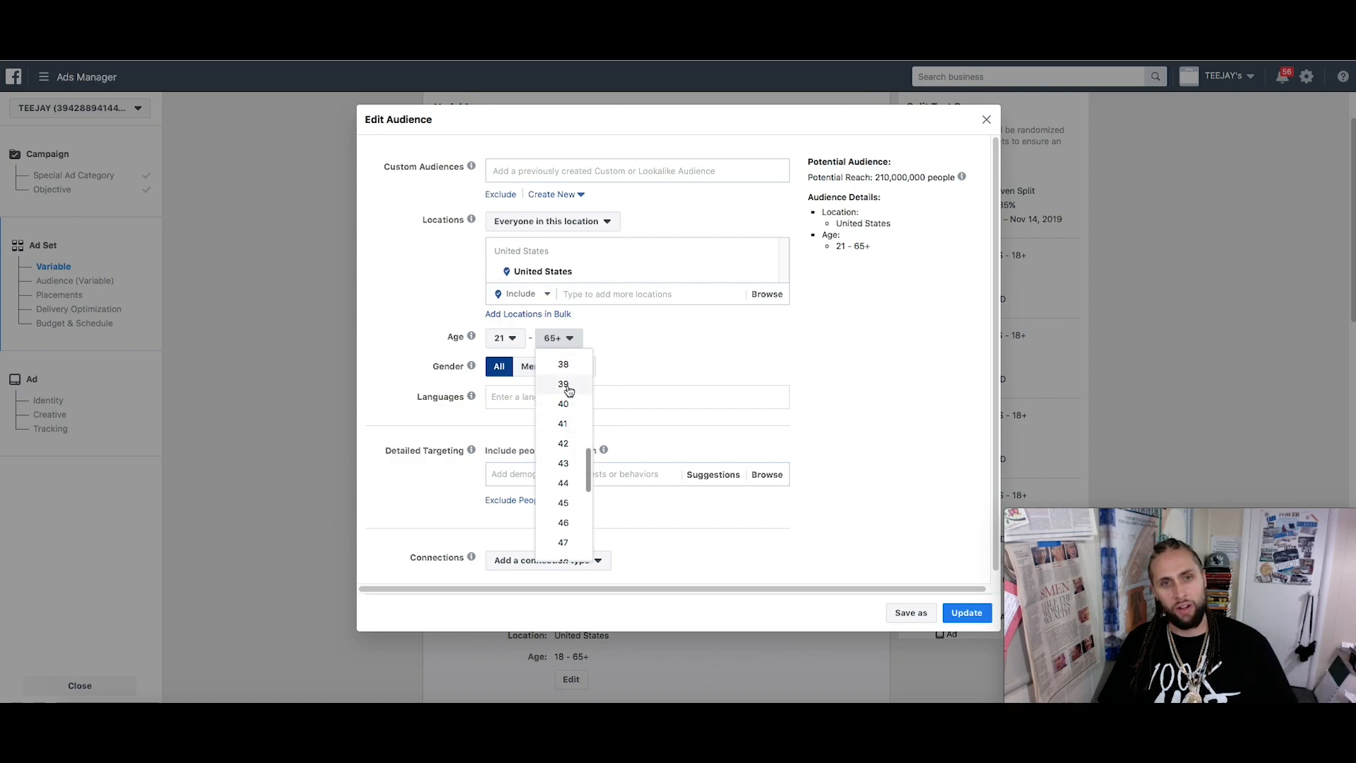
pyautogui.click(569, 404)
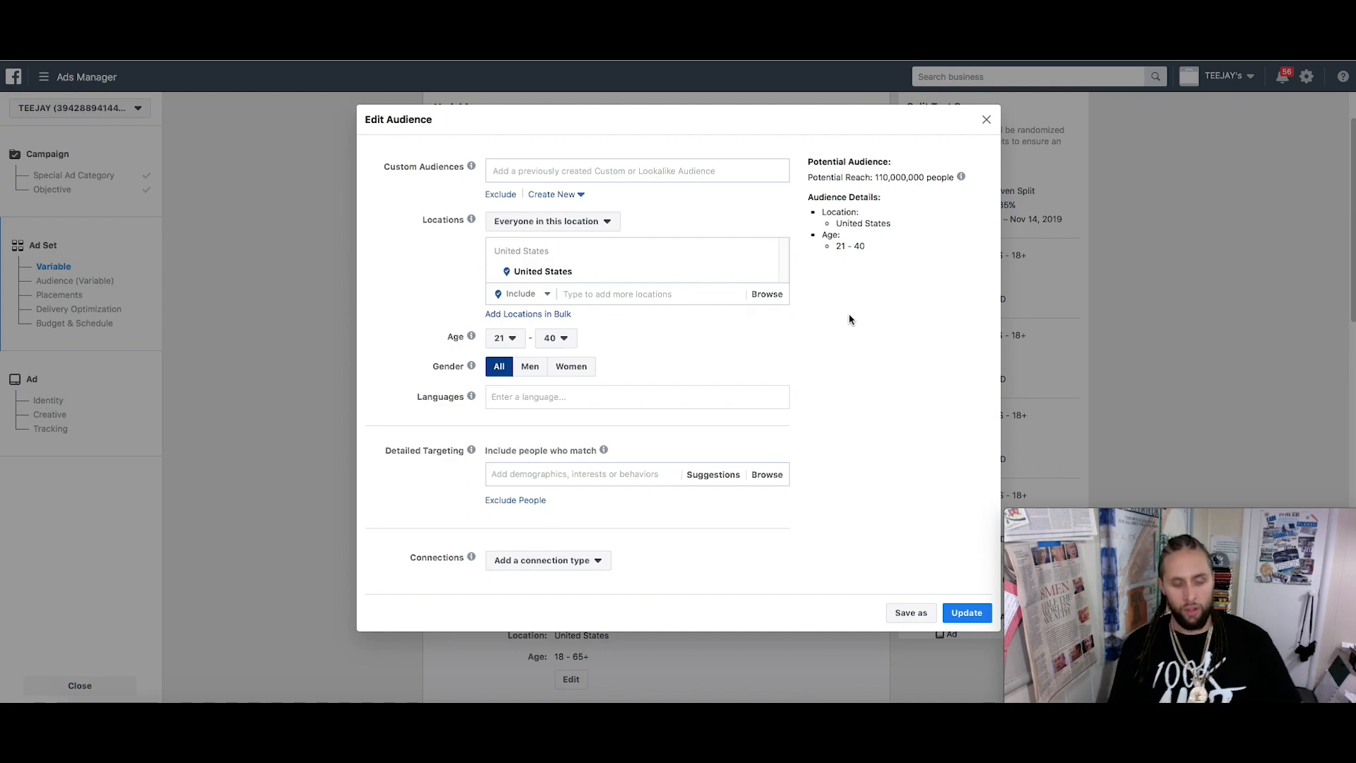
# Add Nipsey Hussle as a Detailed Targeting interest, narrowing reach to 9,400,000
pyautogui.write('Nipsey H')
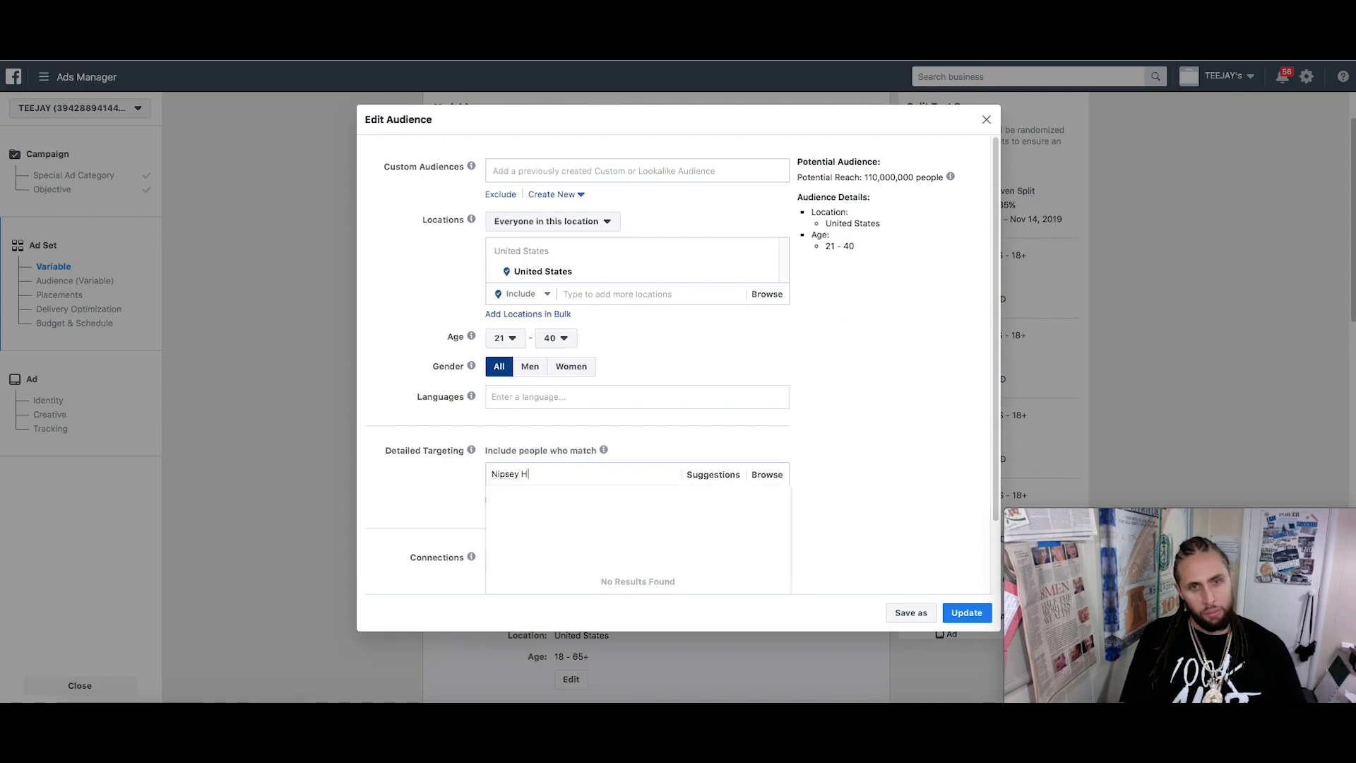
pyautogui.write('ussle')
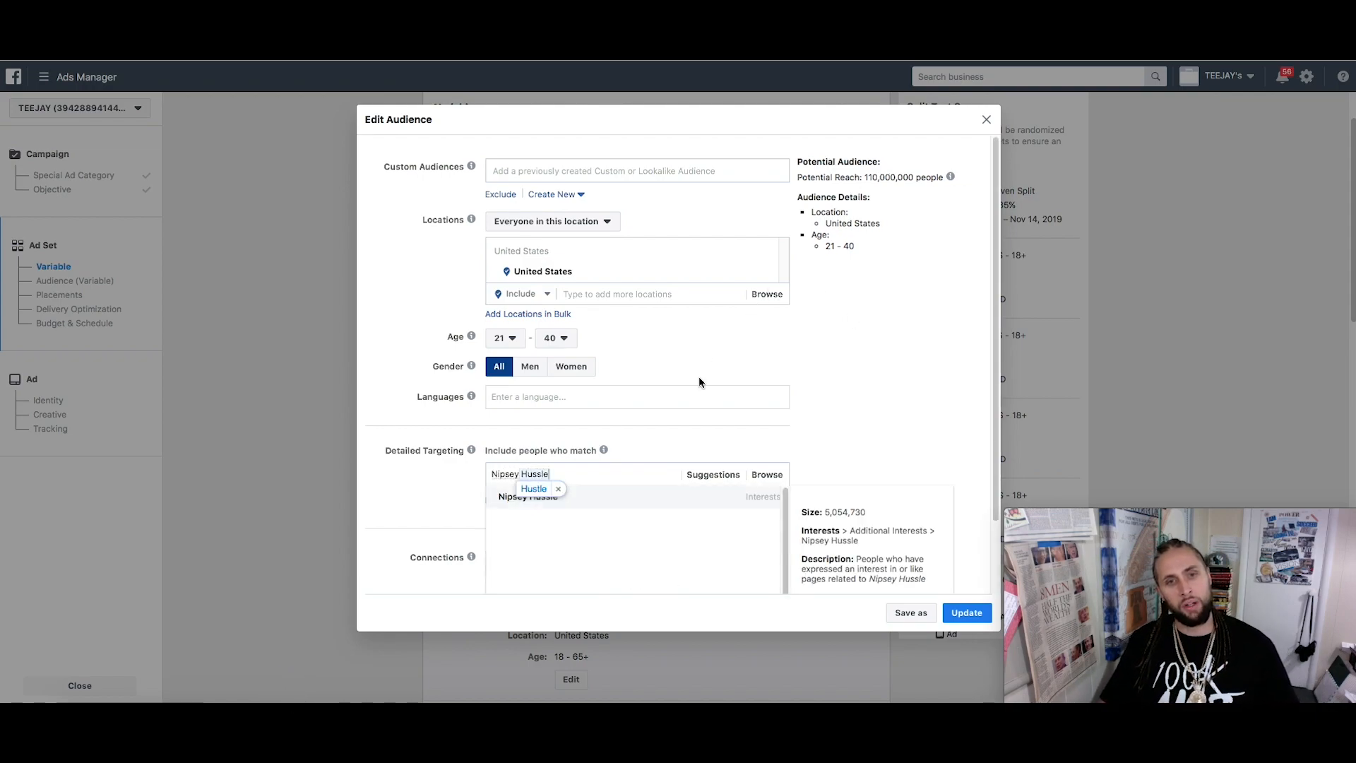
pyautogui.click(558, 490)
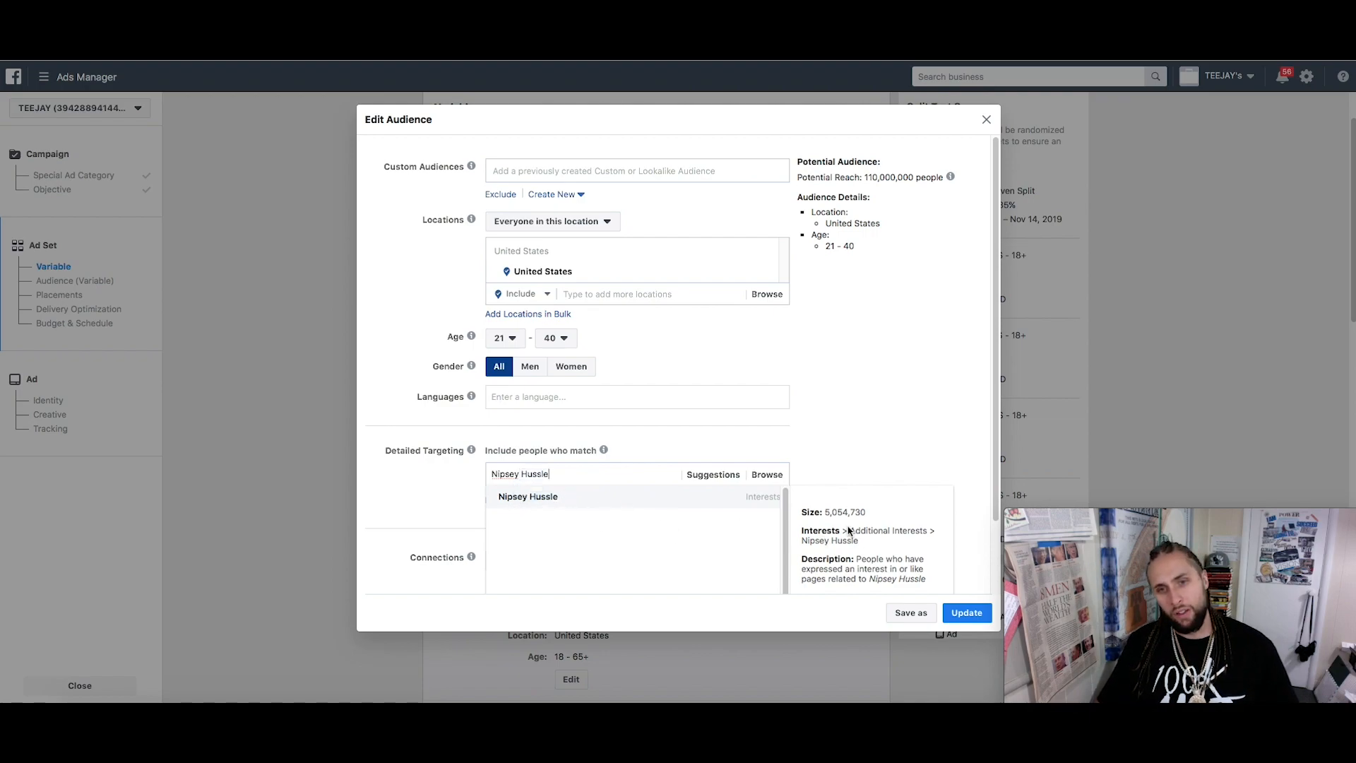
pyautogui.scroll(-1, 849, 510)
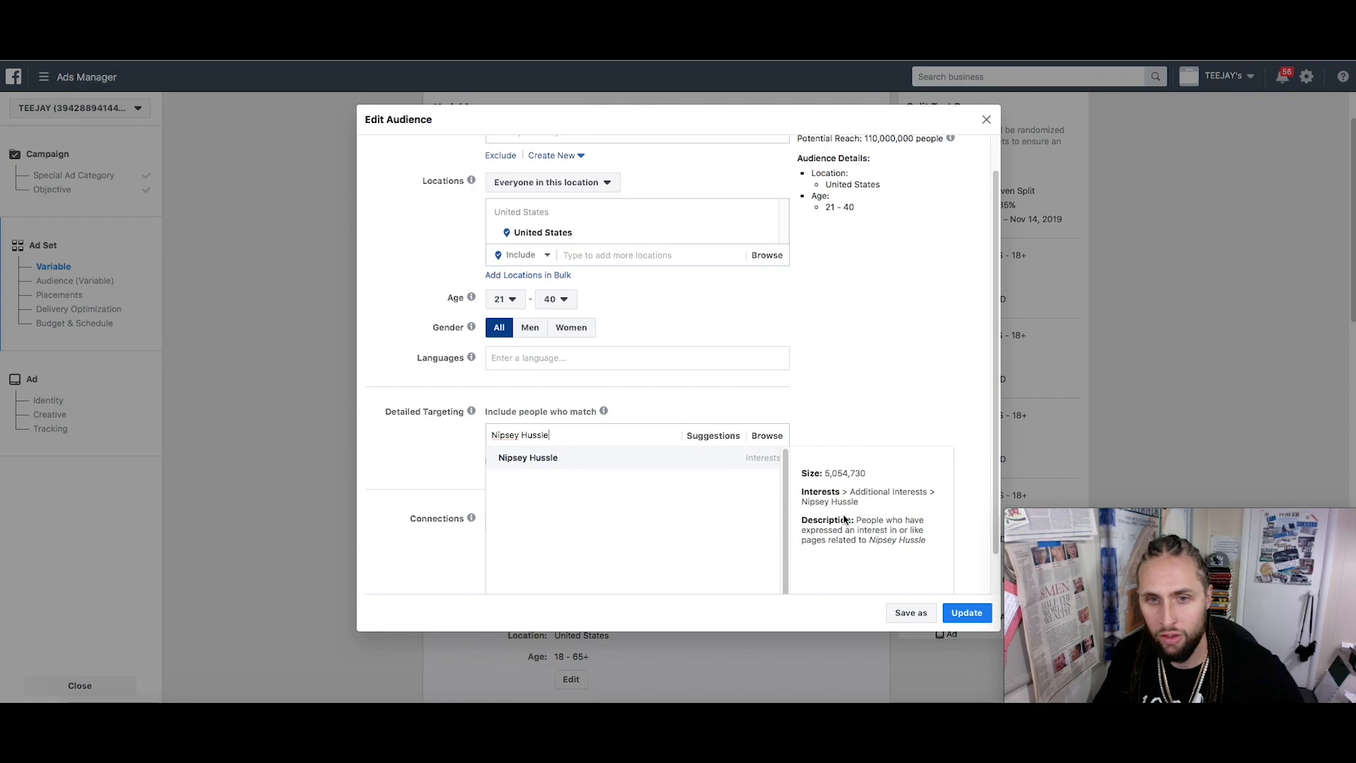
pyautogui.click(597, 459)
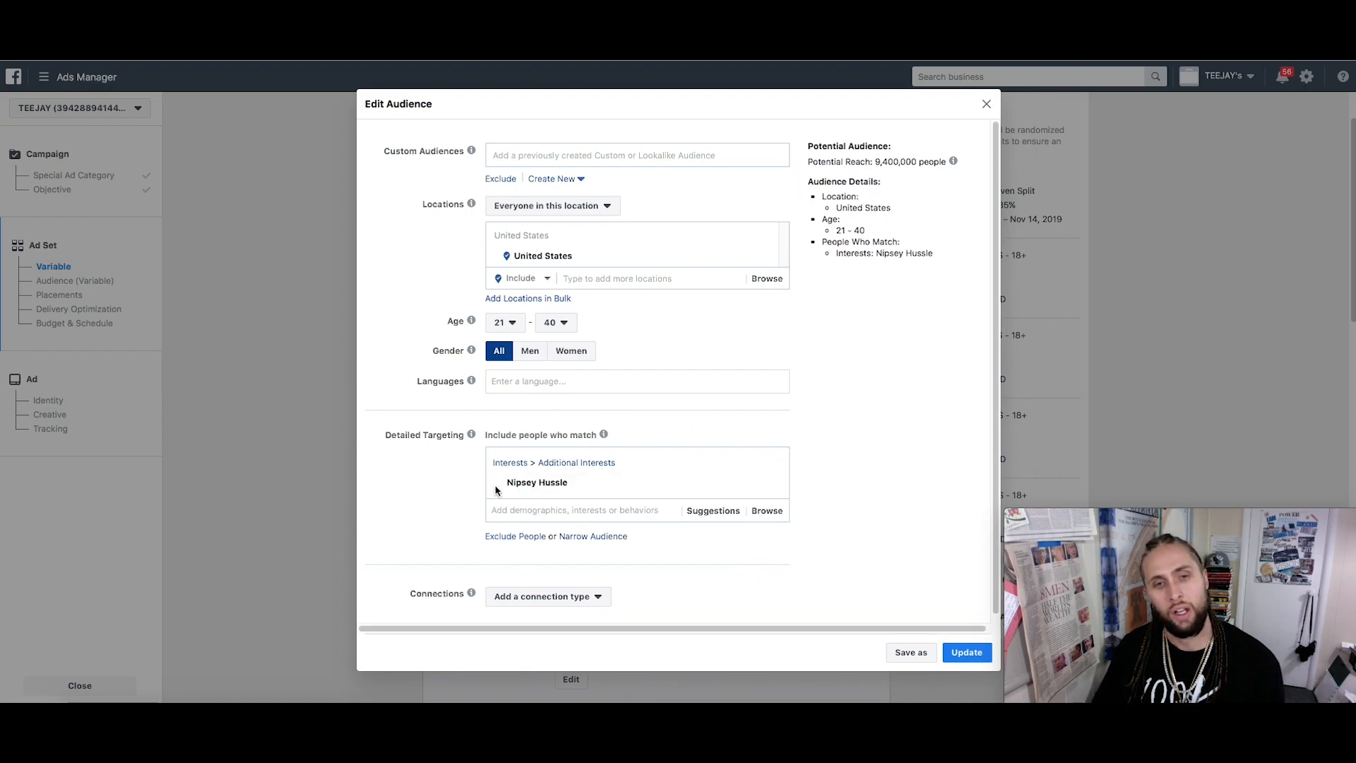
pyautogui.moveTo(634, 487)
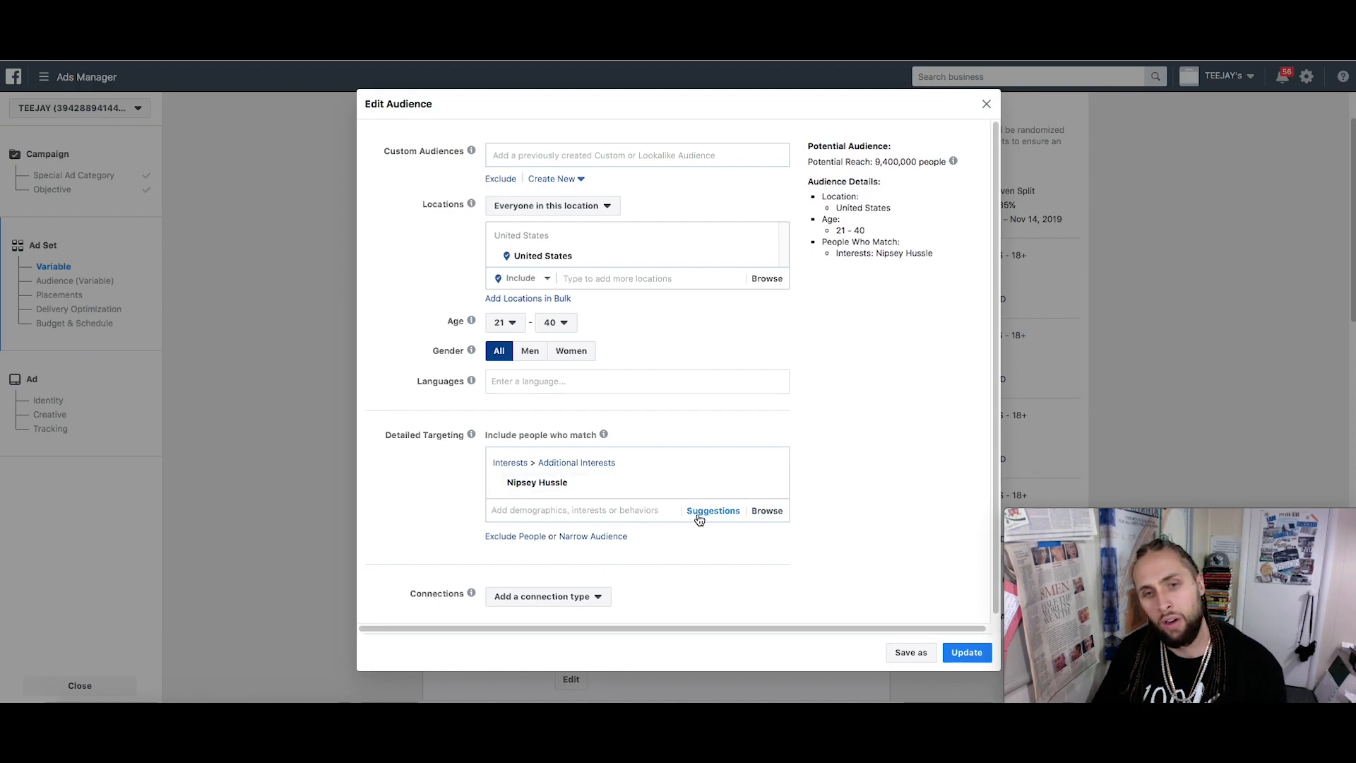
pyautogui.click(514, 538)
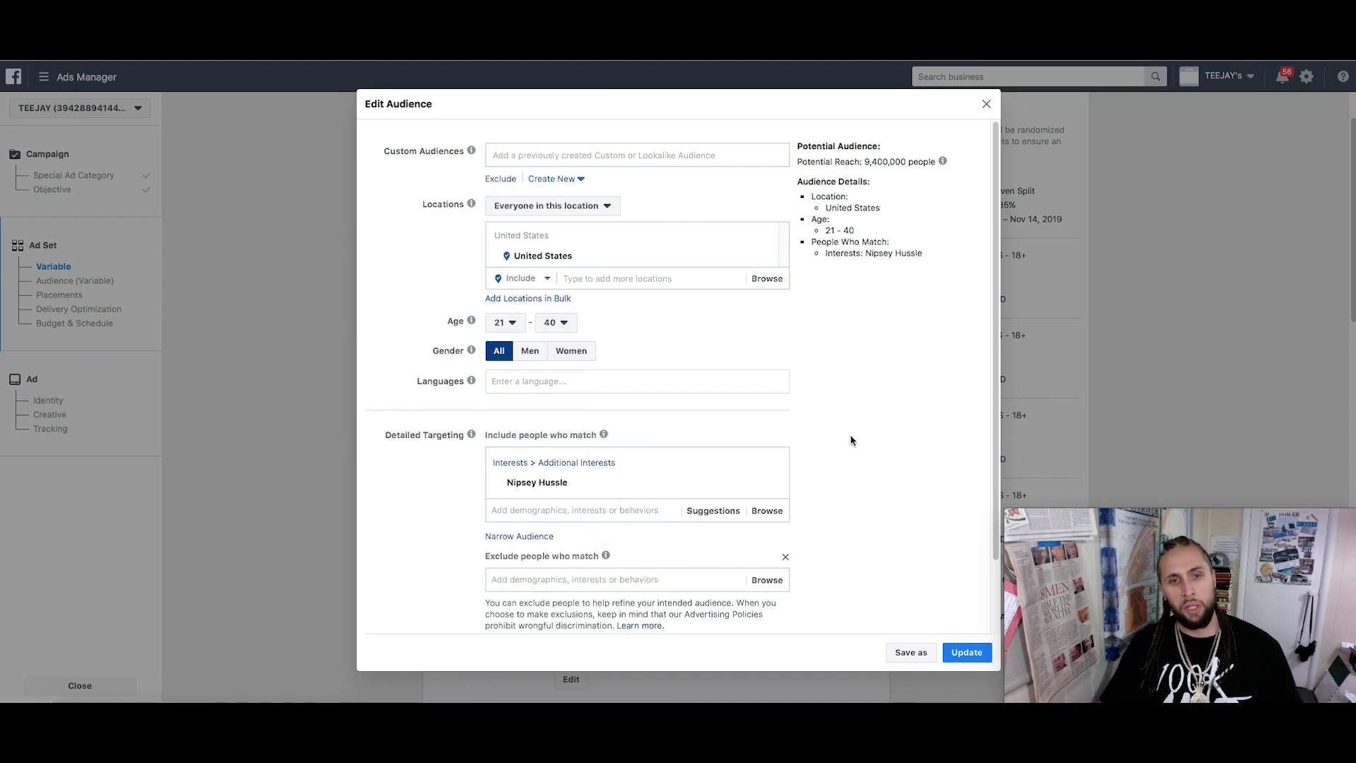
pyautogui.write('Kodak Black')
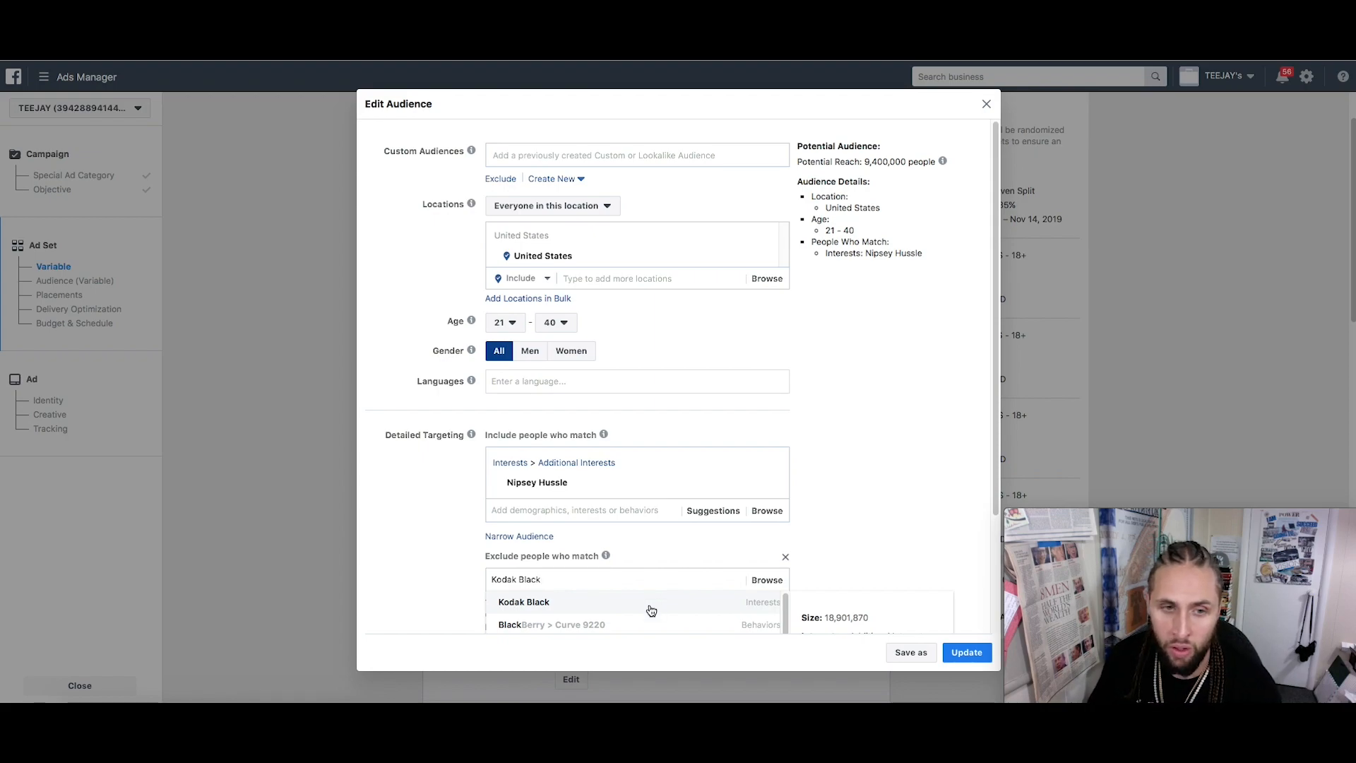
pyautogui.click(785, 557)
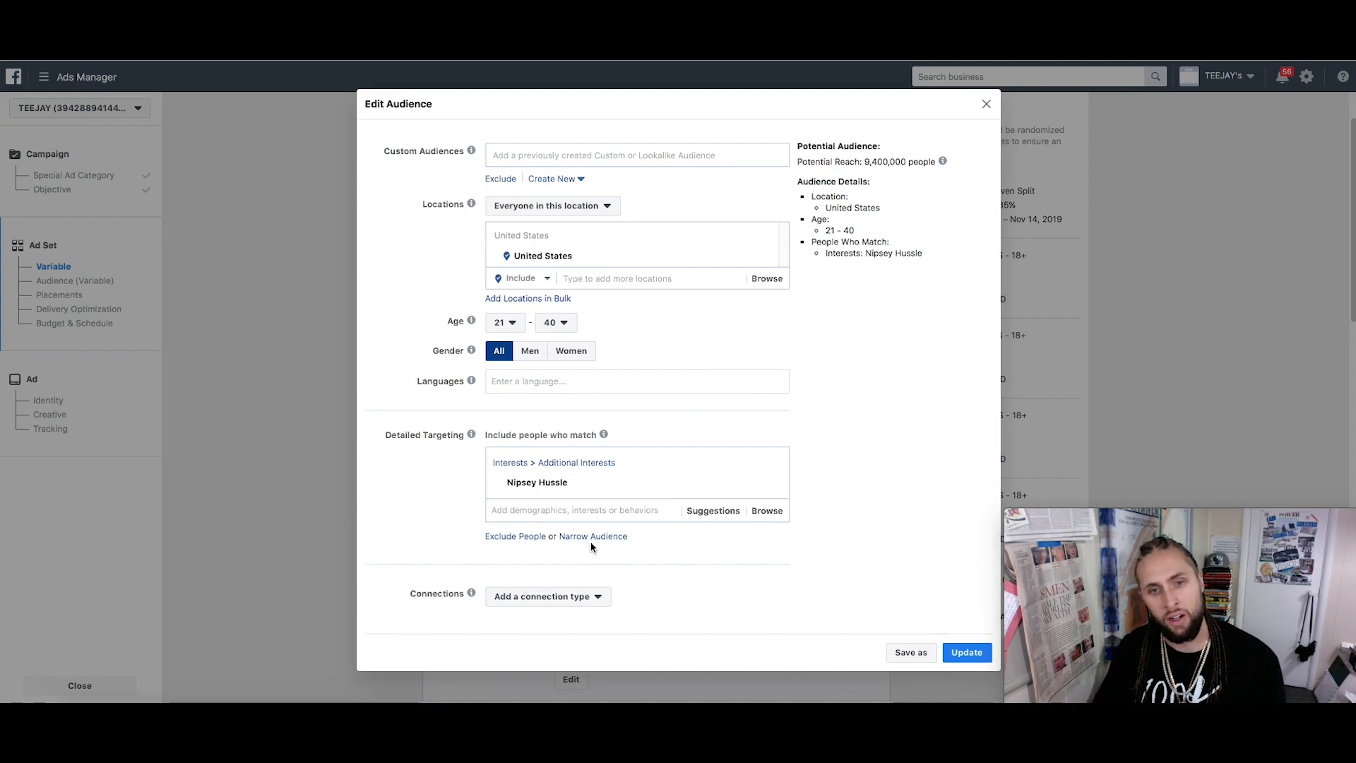
pyautogui.click(531, 538)
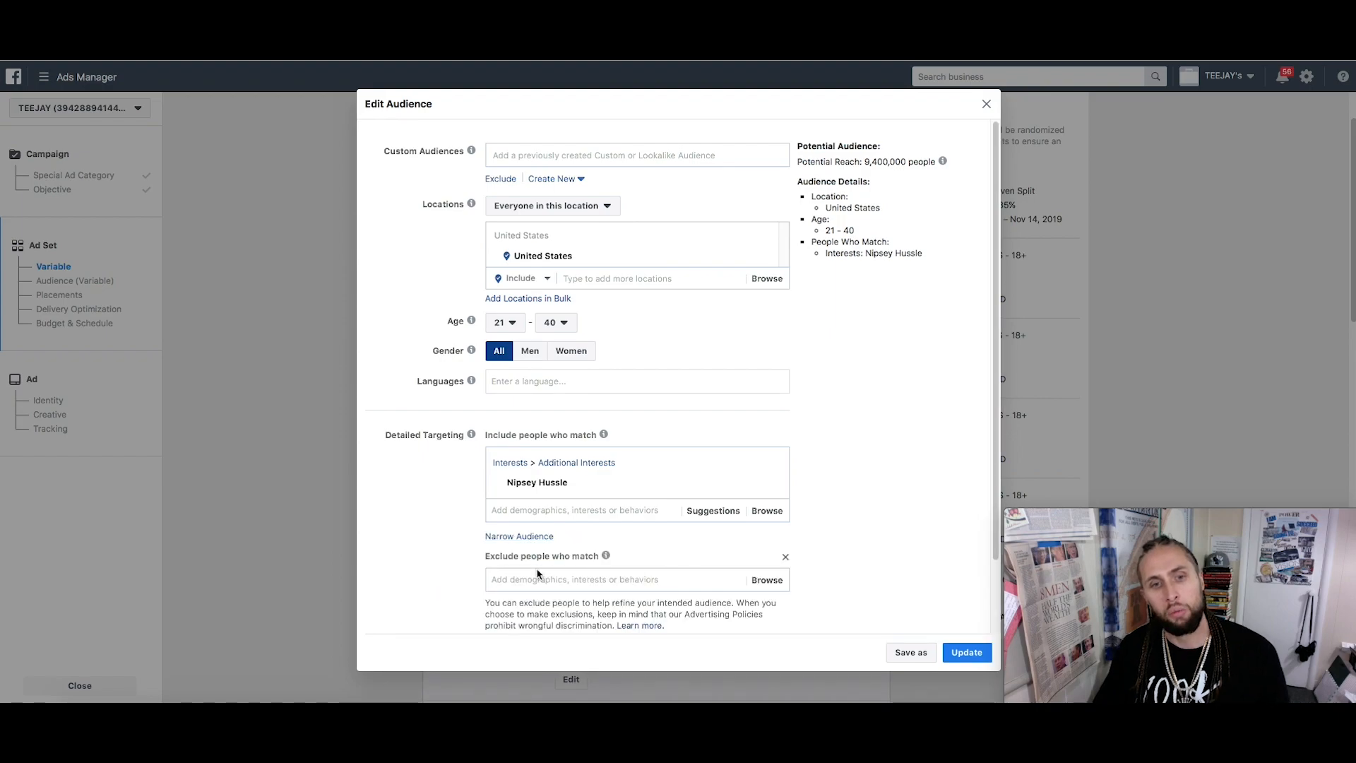
pyautogui.write('Kodak Black')
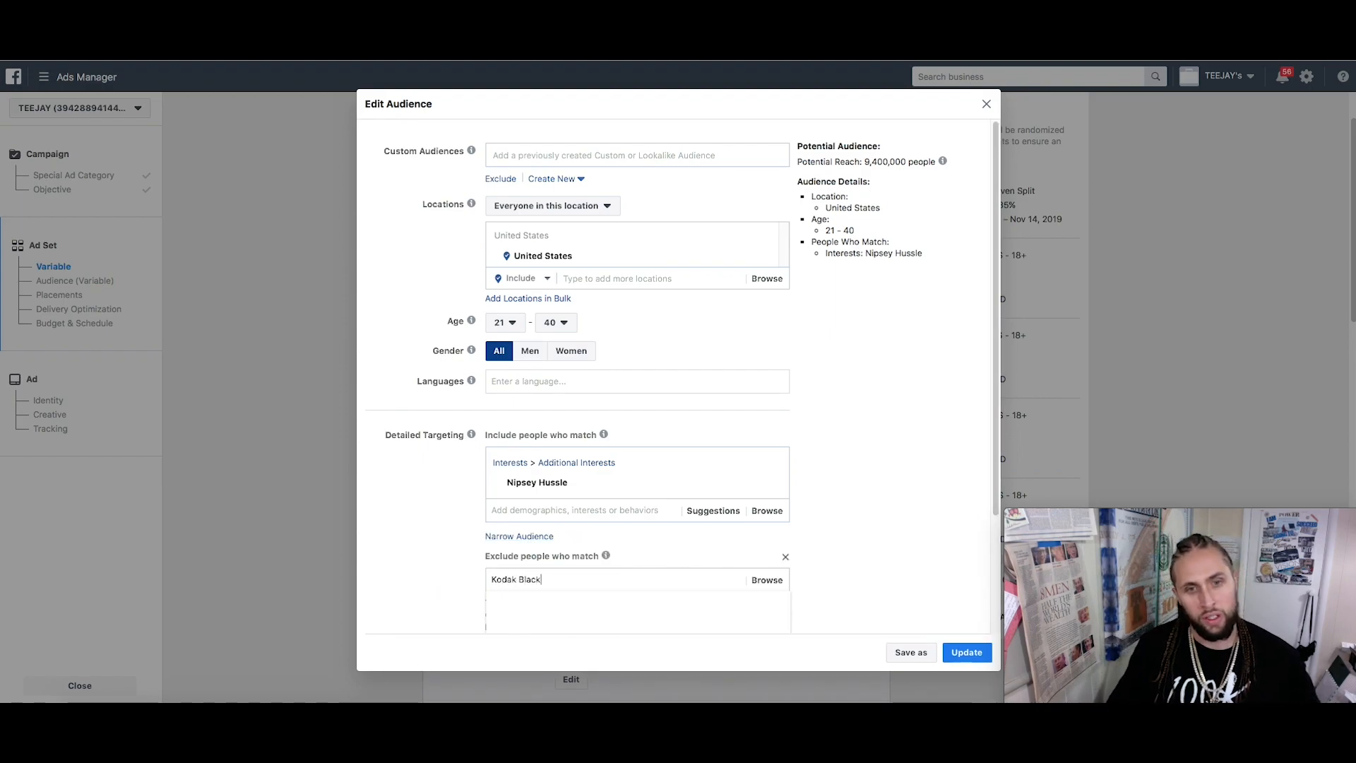
pyautogui.click(584, 599)
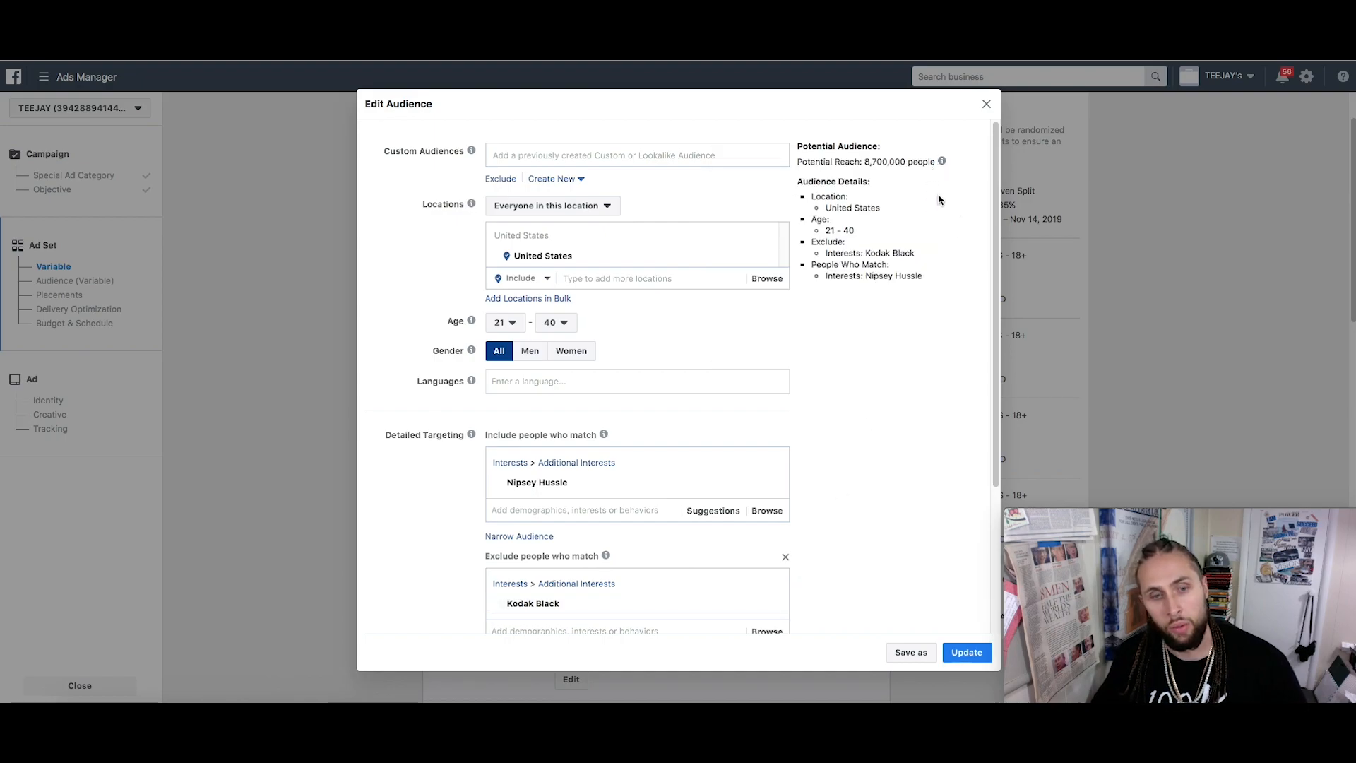
pyautogui.click(786, 559)
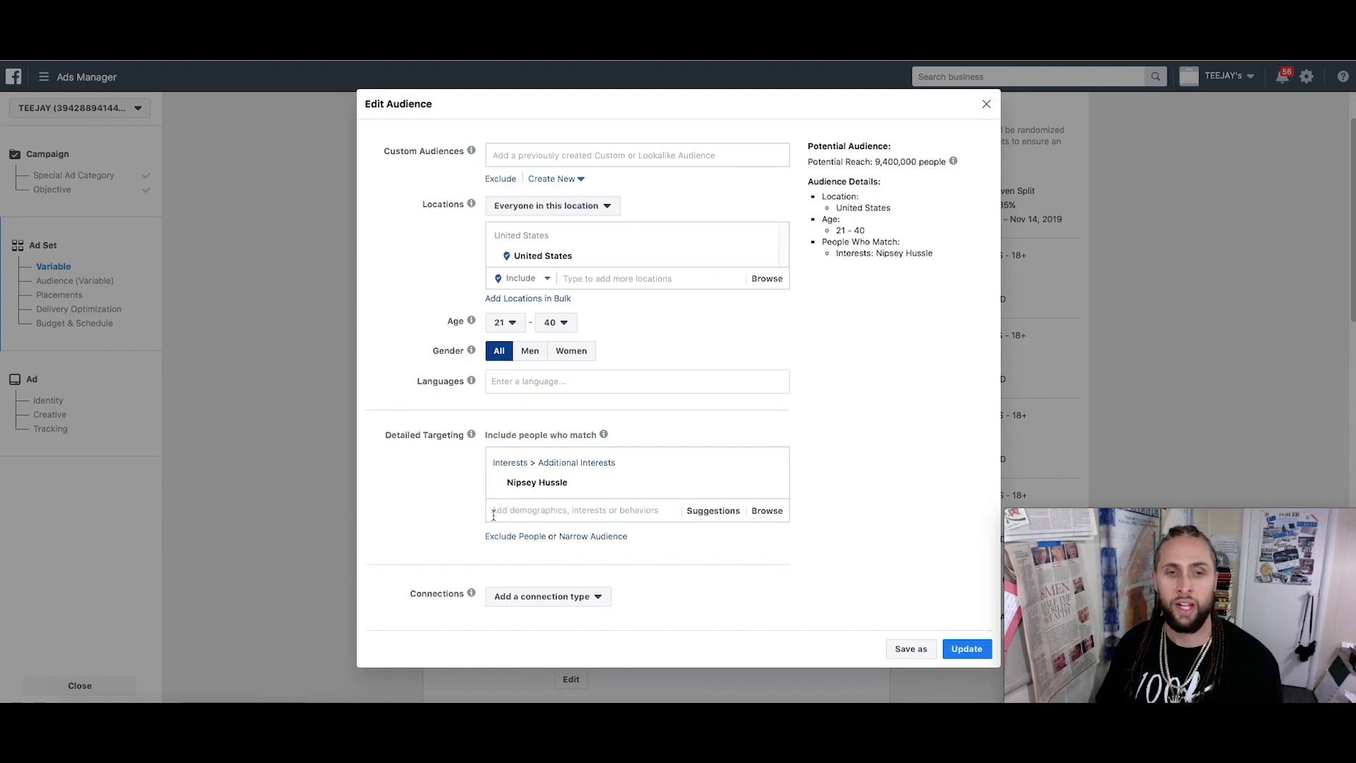
# Add an 'and must also match' narrowing group and search it for Credit Card
pyautogui.click(590, 539)
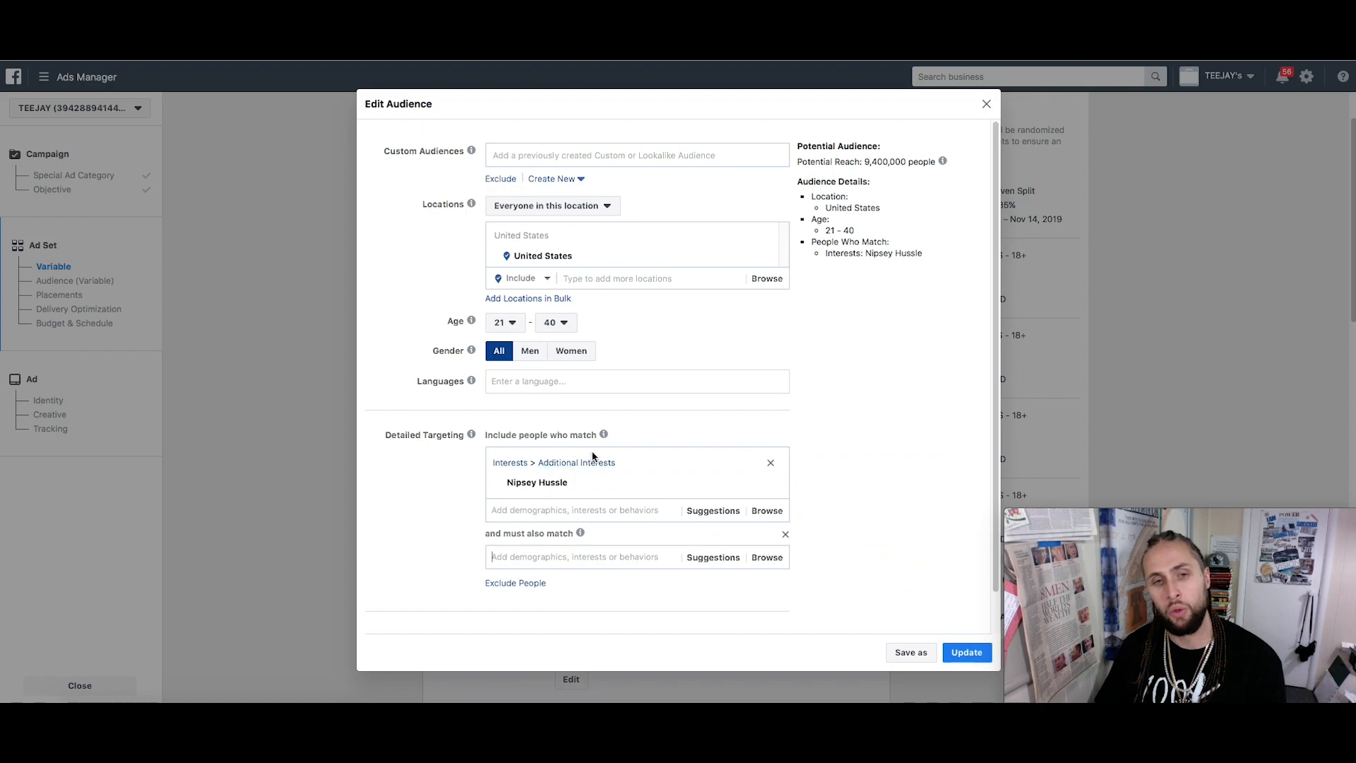
pyautogui.moveTo(568, 504)
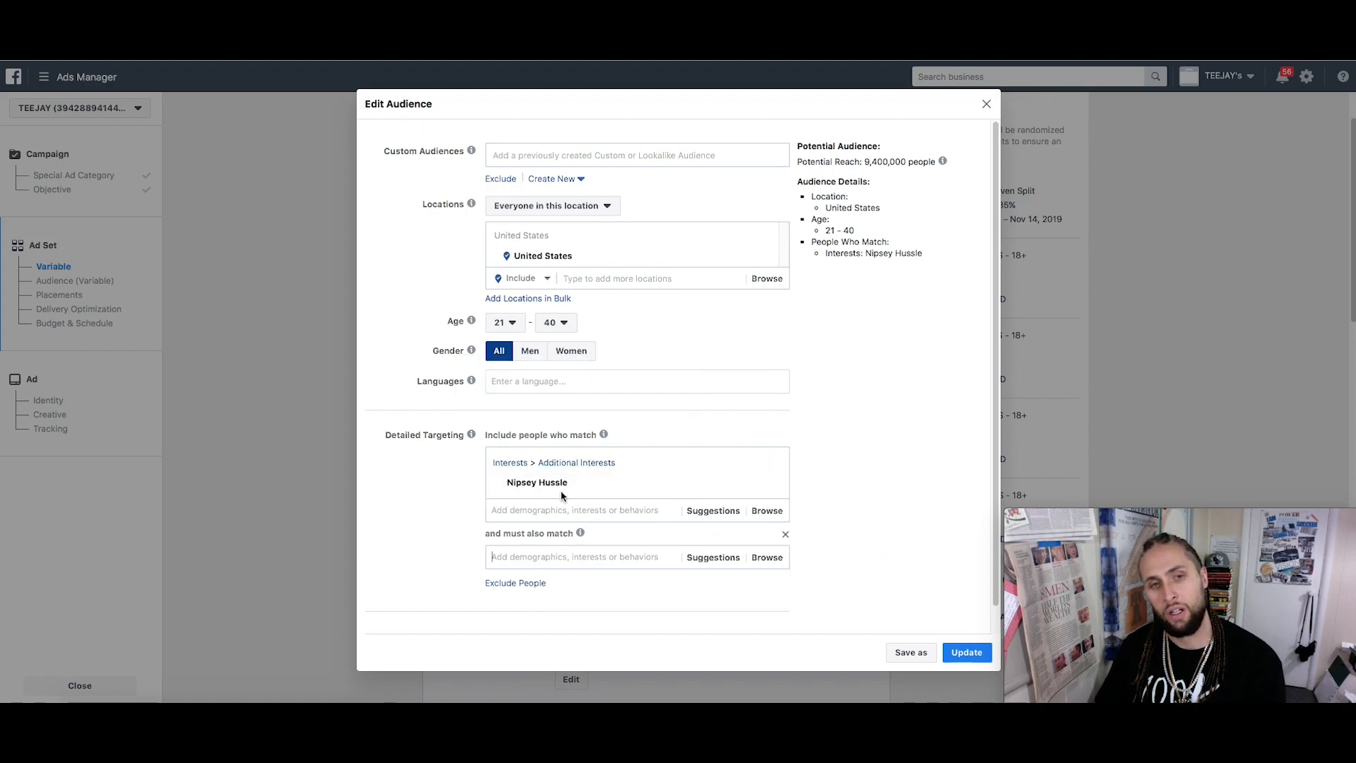
pyautogui.click(557, 556)
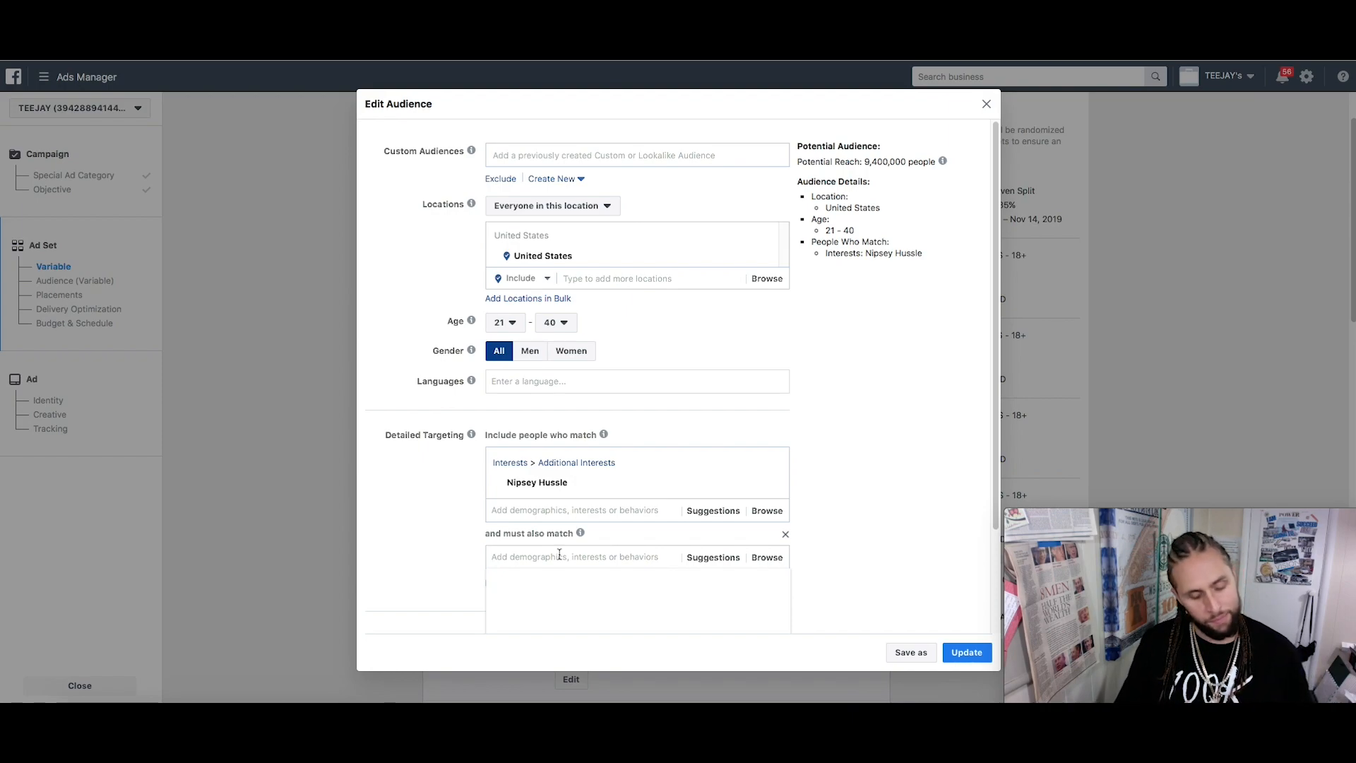
pyautogui.write('Credit Csrd')
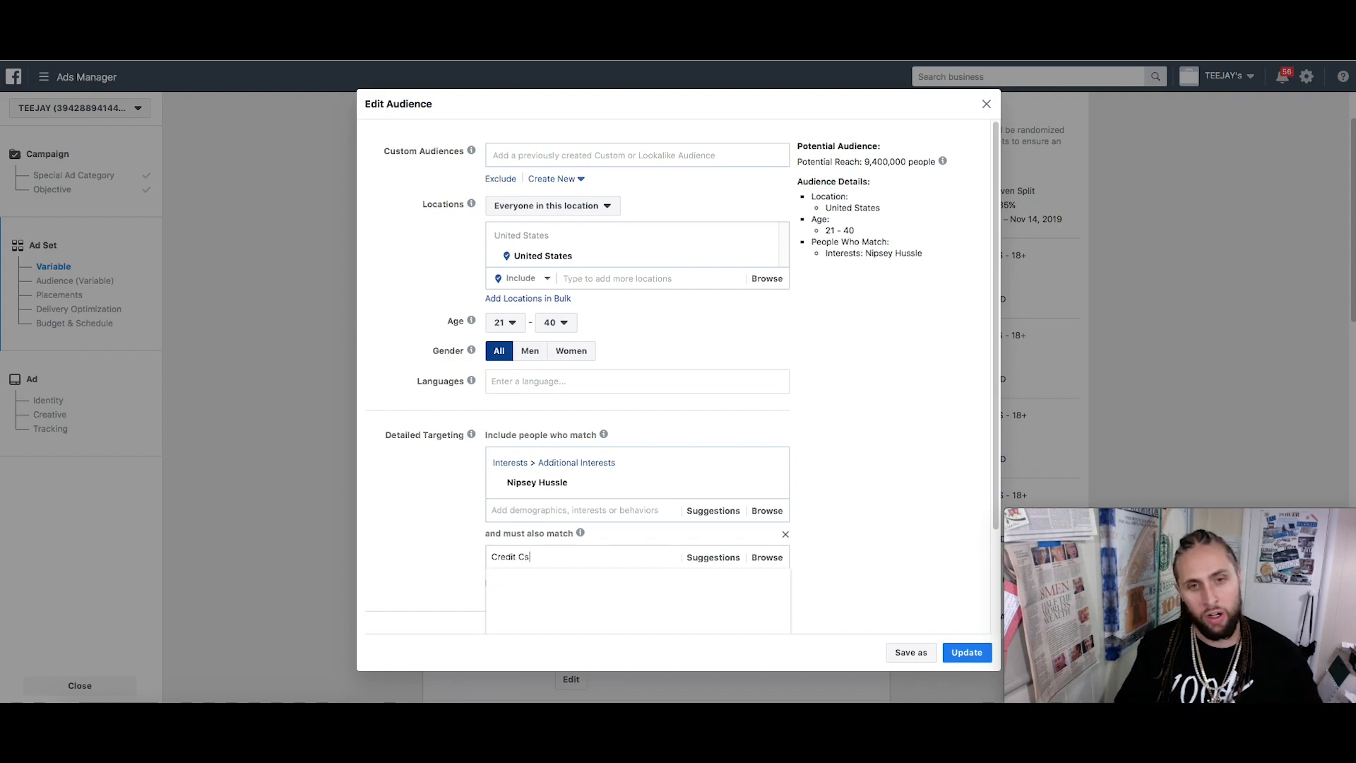
pyautogui.tripleClick(562, 556)
pyautogui.tripleClick(567, 556)
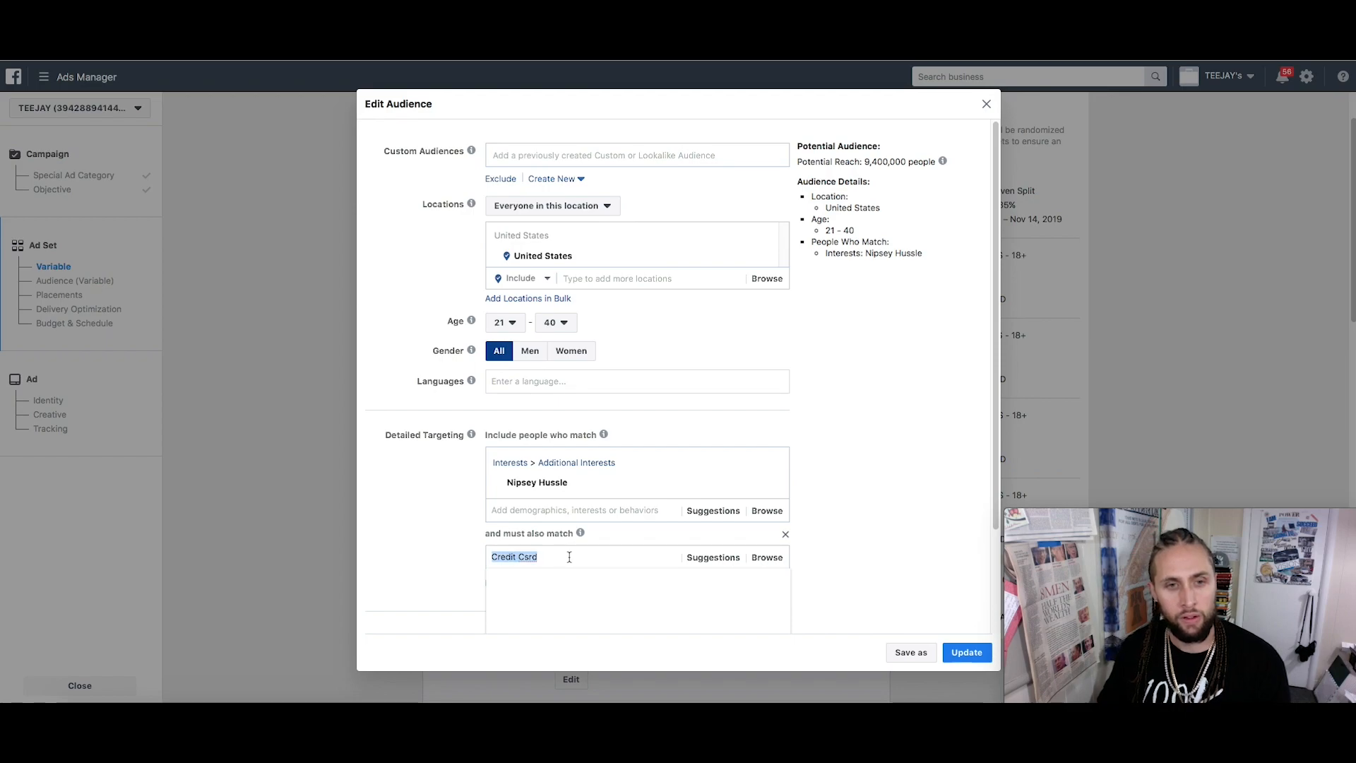
pyautogui.press('Right')
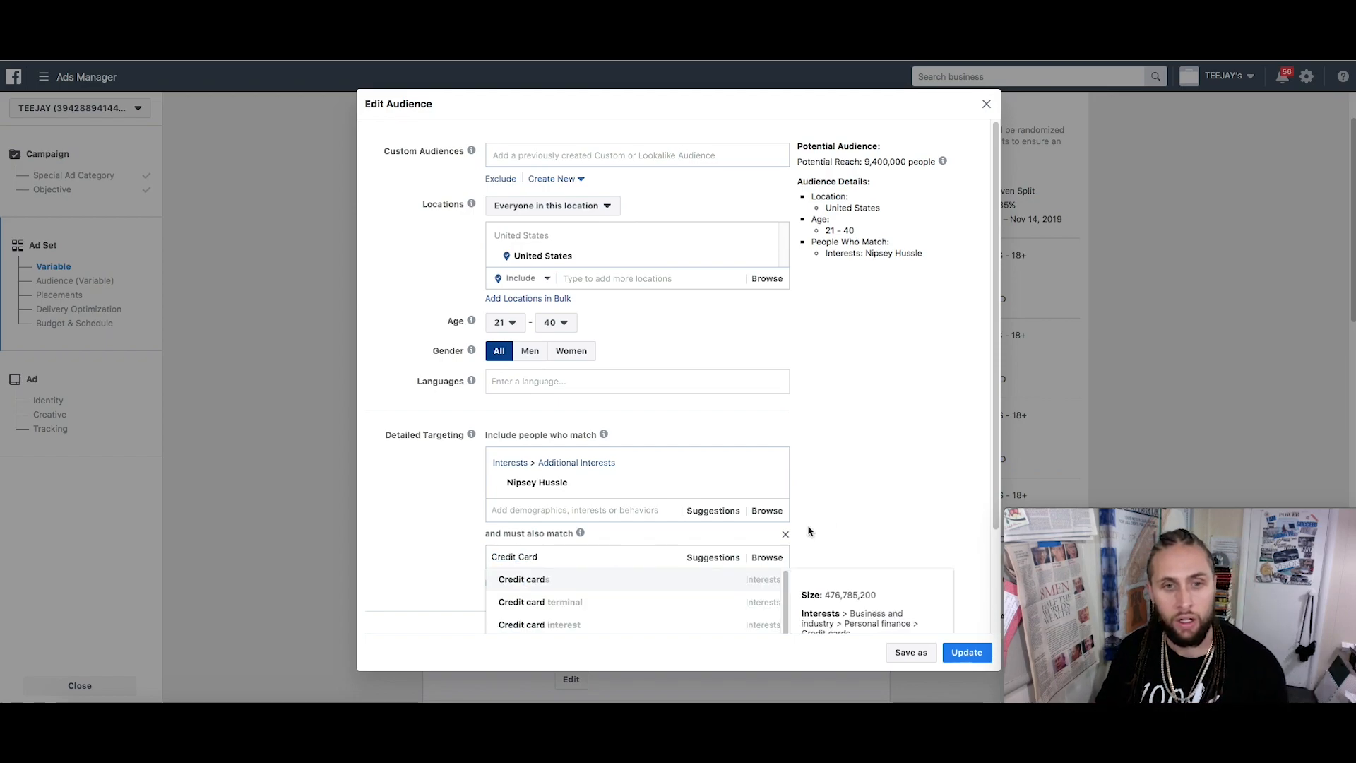
# Replace the search with Paypal and require a PayPal interest, shrinking reach to 1,300,000
pyautogui.scroll(-2, 835, 509)
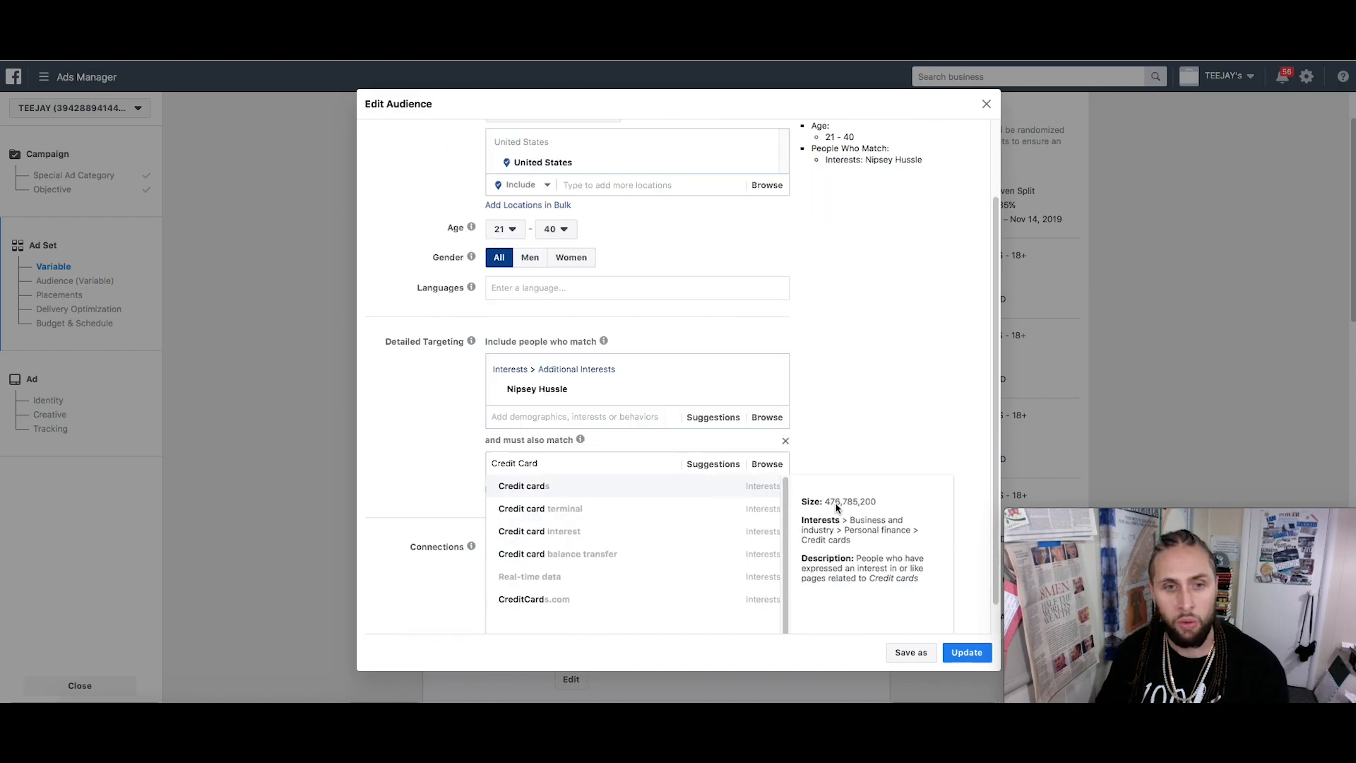
pyautogui.scroll(-1, 742, 532)
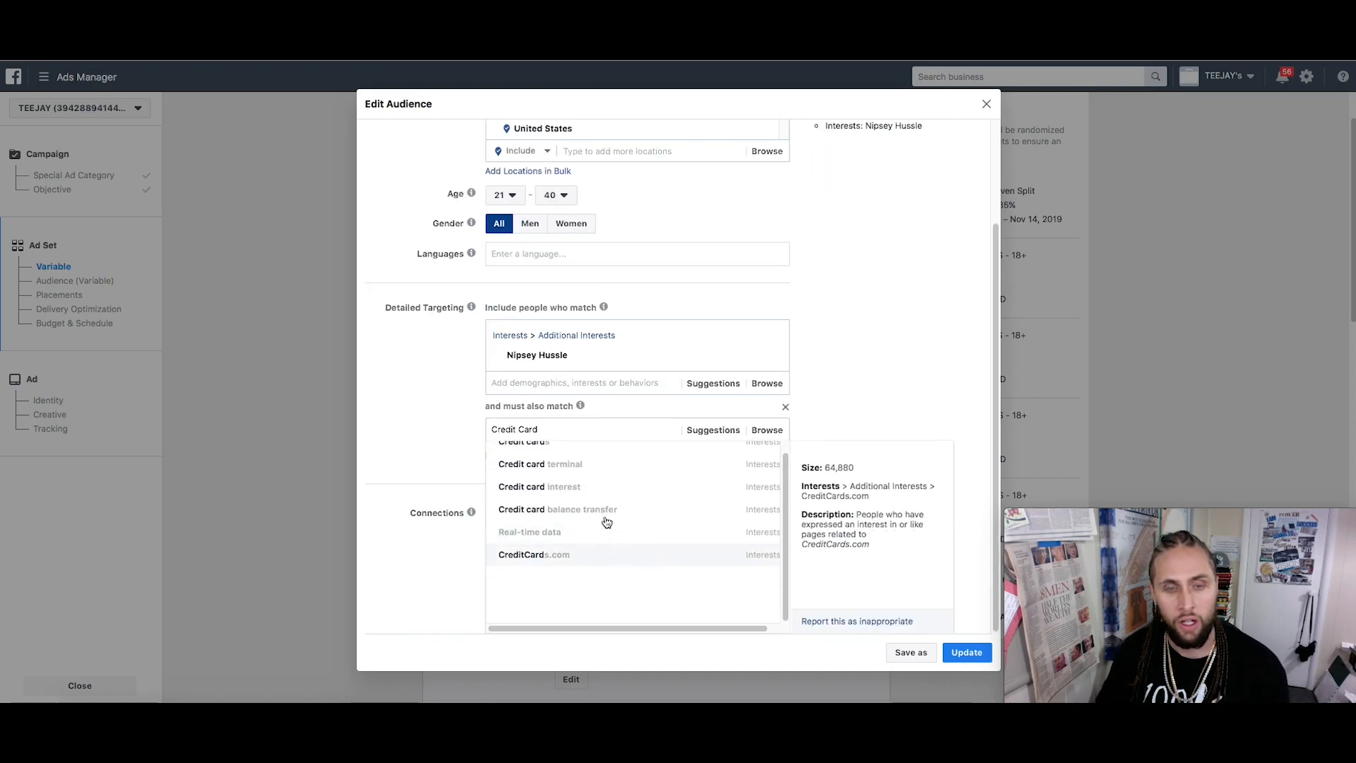
pyautogui.tripleClick(582, 430)
pyautogui.write('Pa')
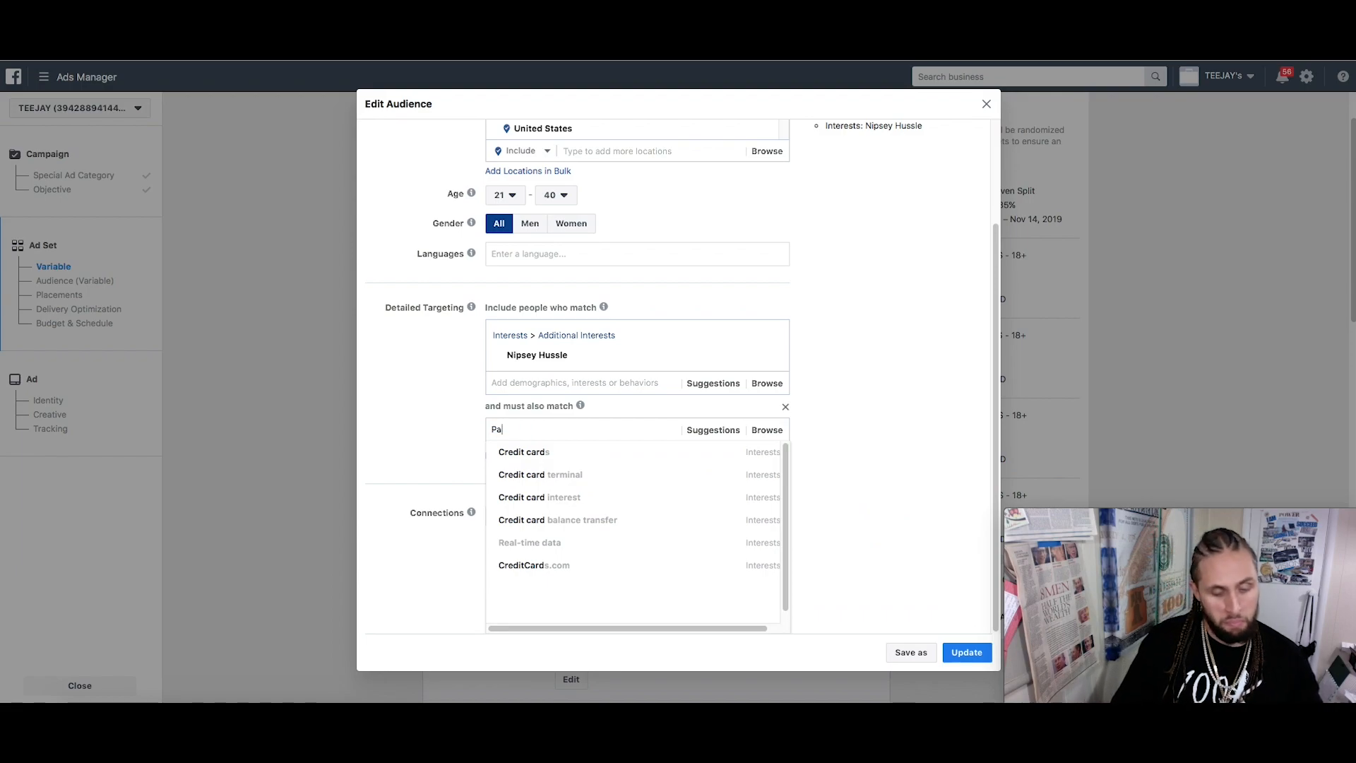
pyautogui.write('ypal')
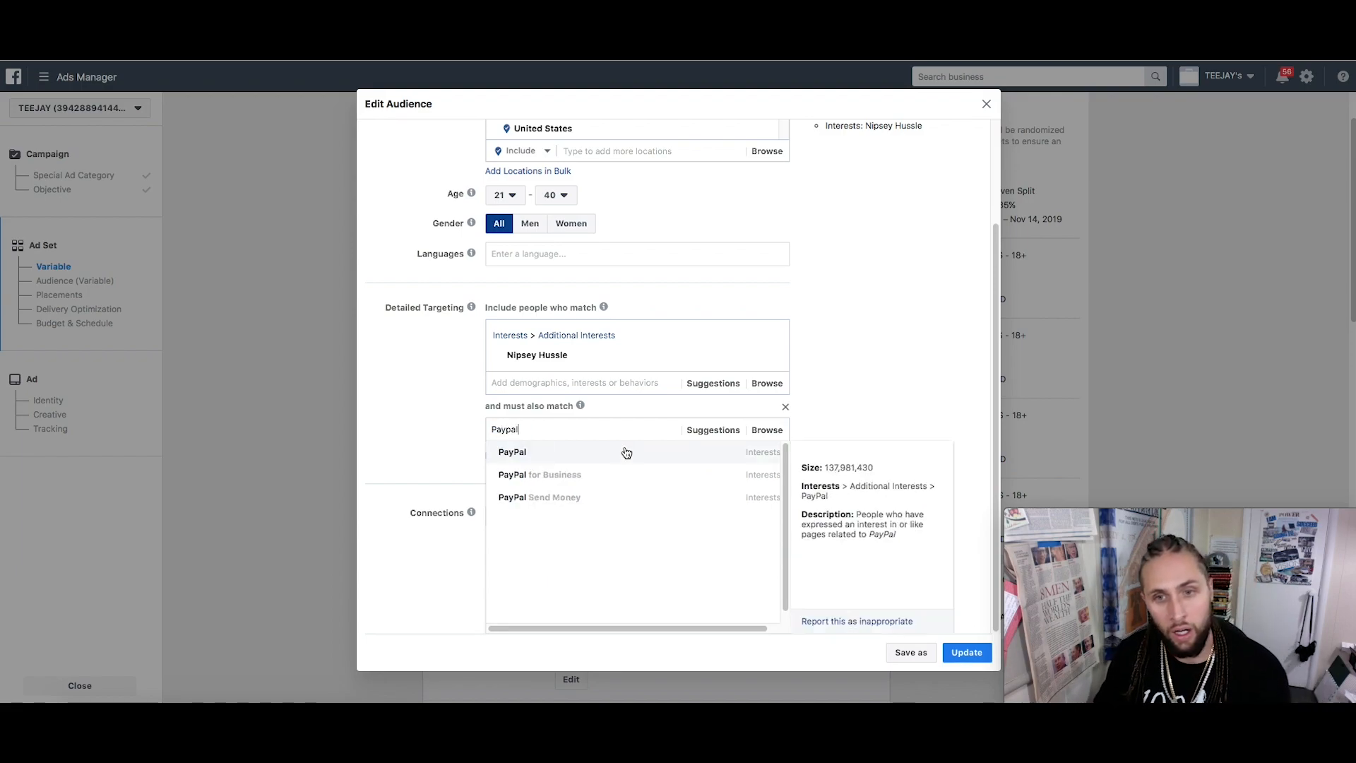
pyautogui.click(630, 459)
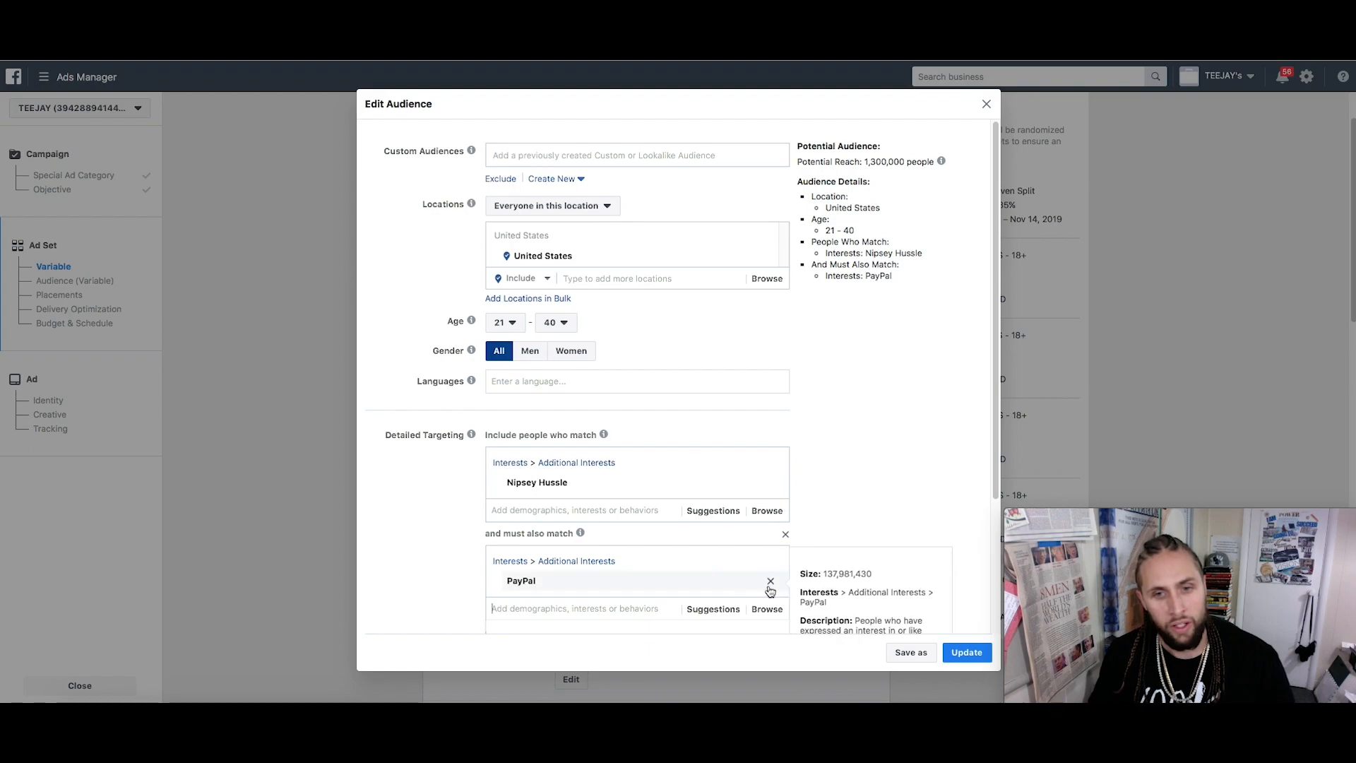
# Remove PayPal and the empty narrowing box, then browse the connection-type options
pyautogui.click(771, 588)
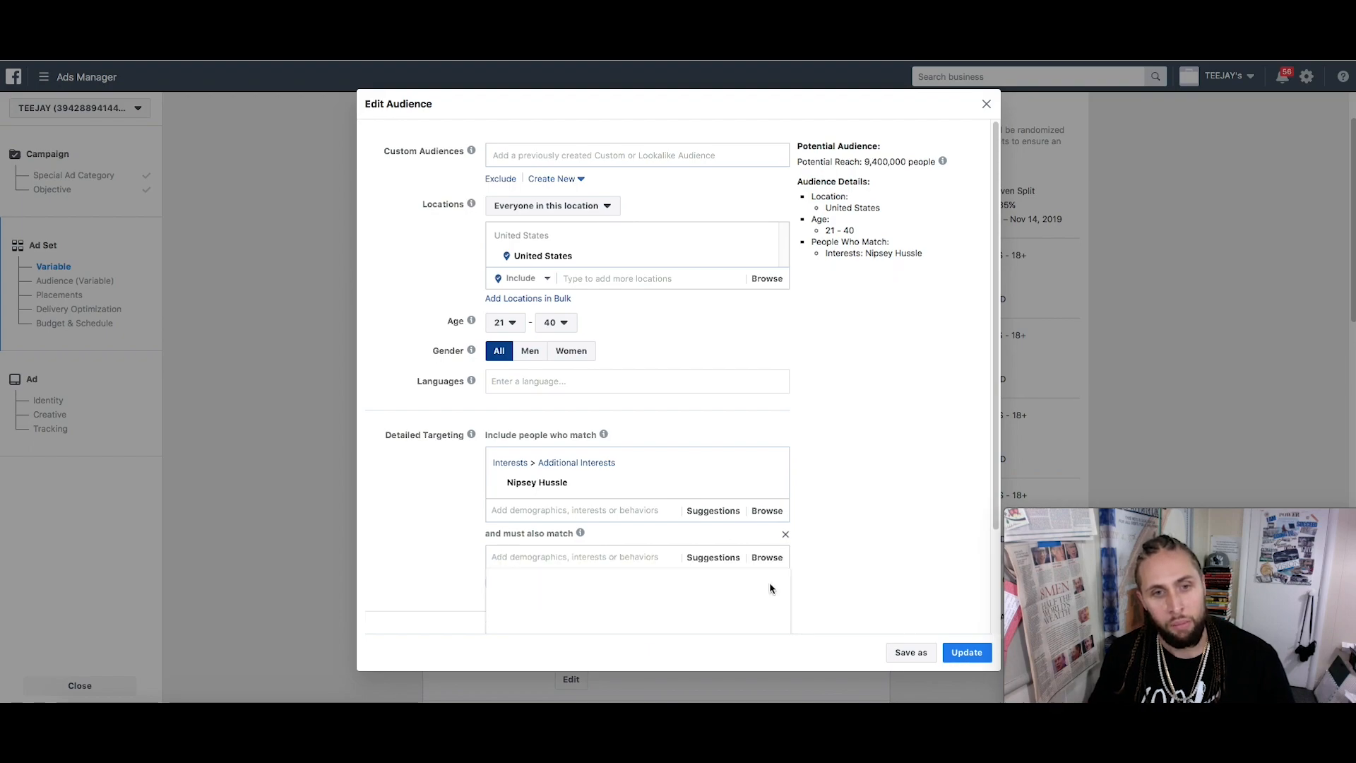
pyautogui.click(784, 536)
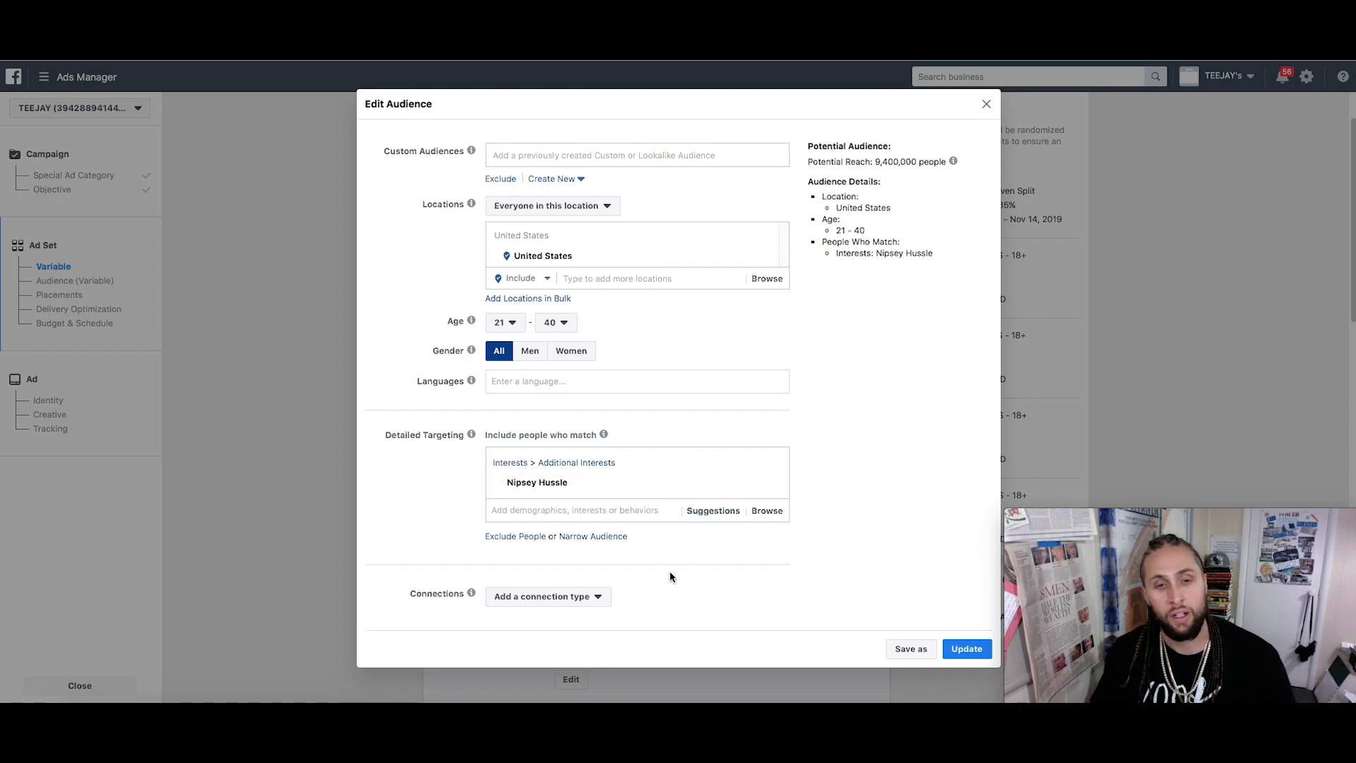
pyautogui.click(590, 604)
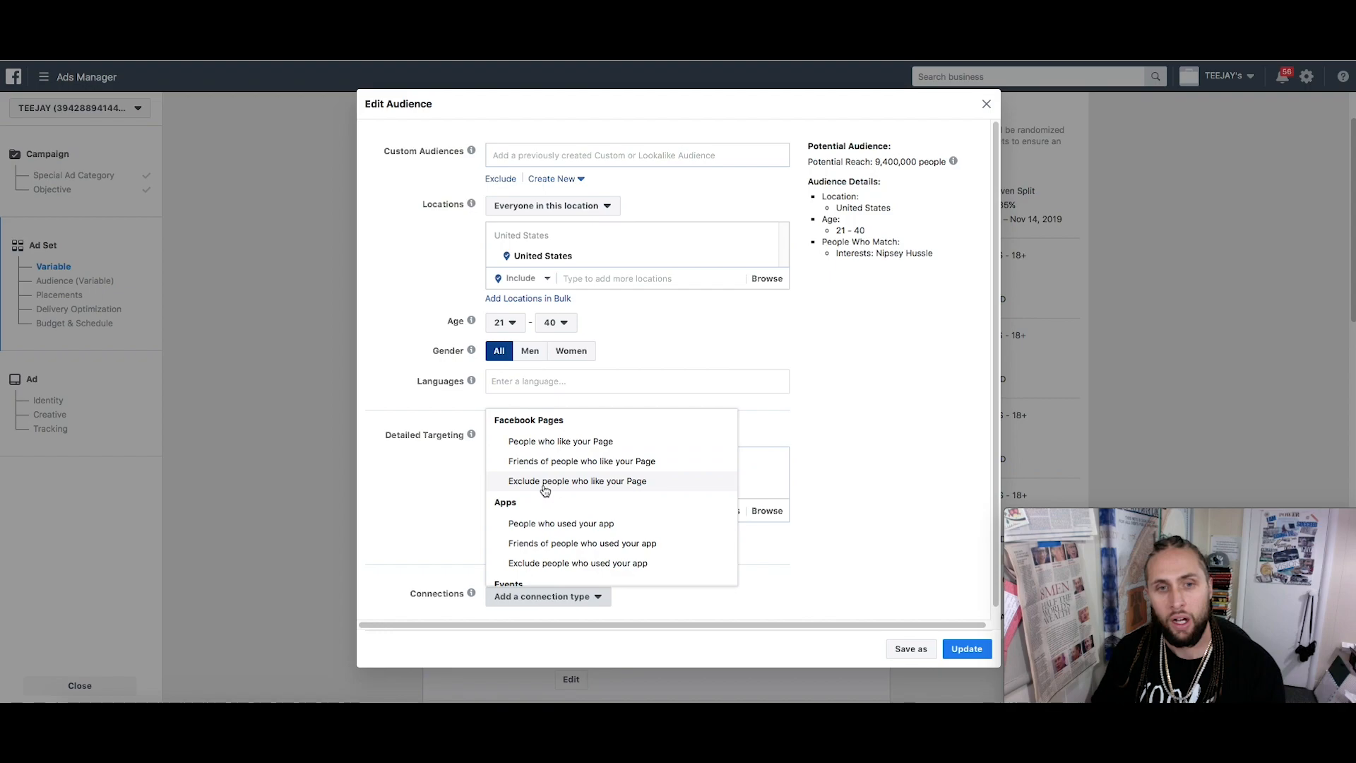
pyautogui.scroll(-1, 584, 535)
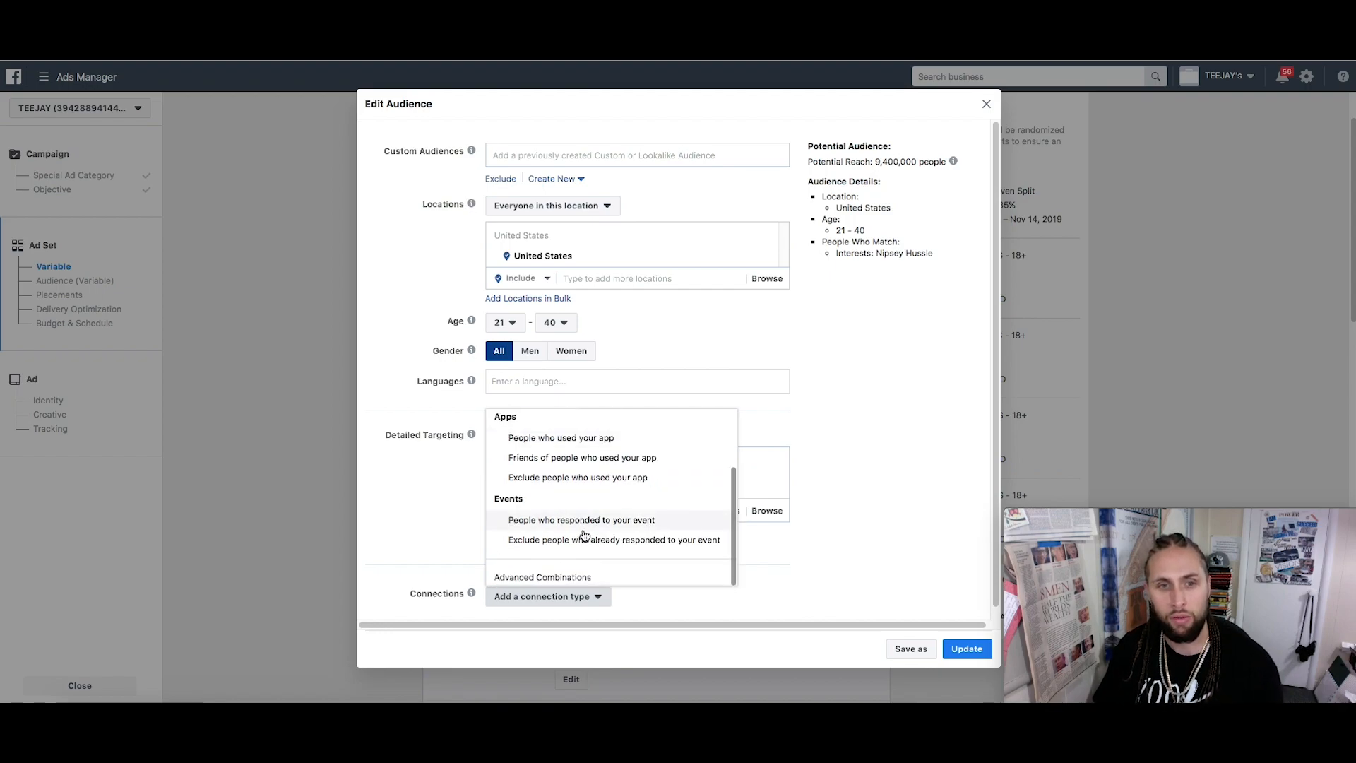
pyautogui.scroll(-1, 563, 543)
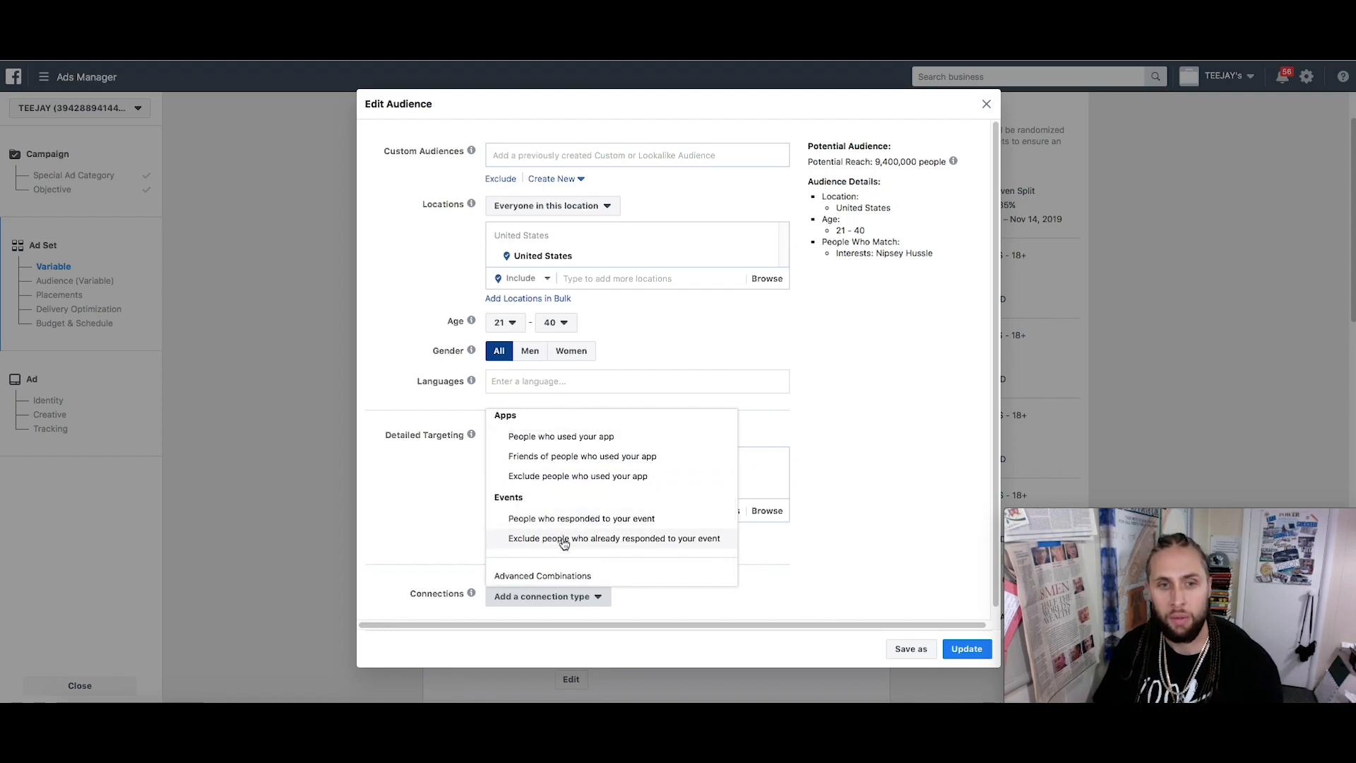
# Save Ad Set A's audience as United States, ages 21–40, Nipsey Hussle interest
pyautogui.click(601, 595)
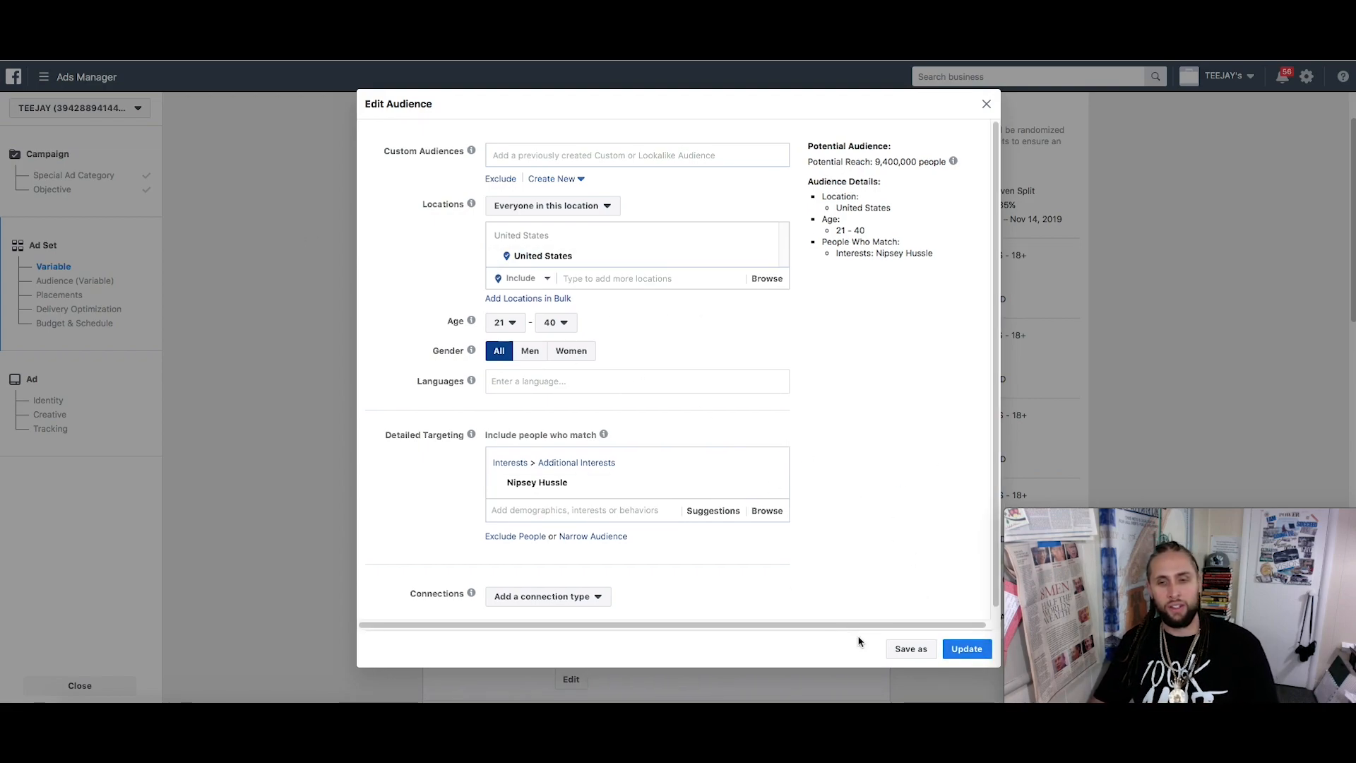
pyautogui.click(967, 650)
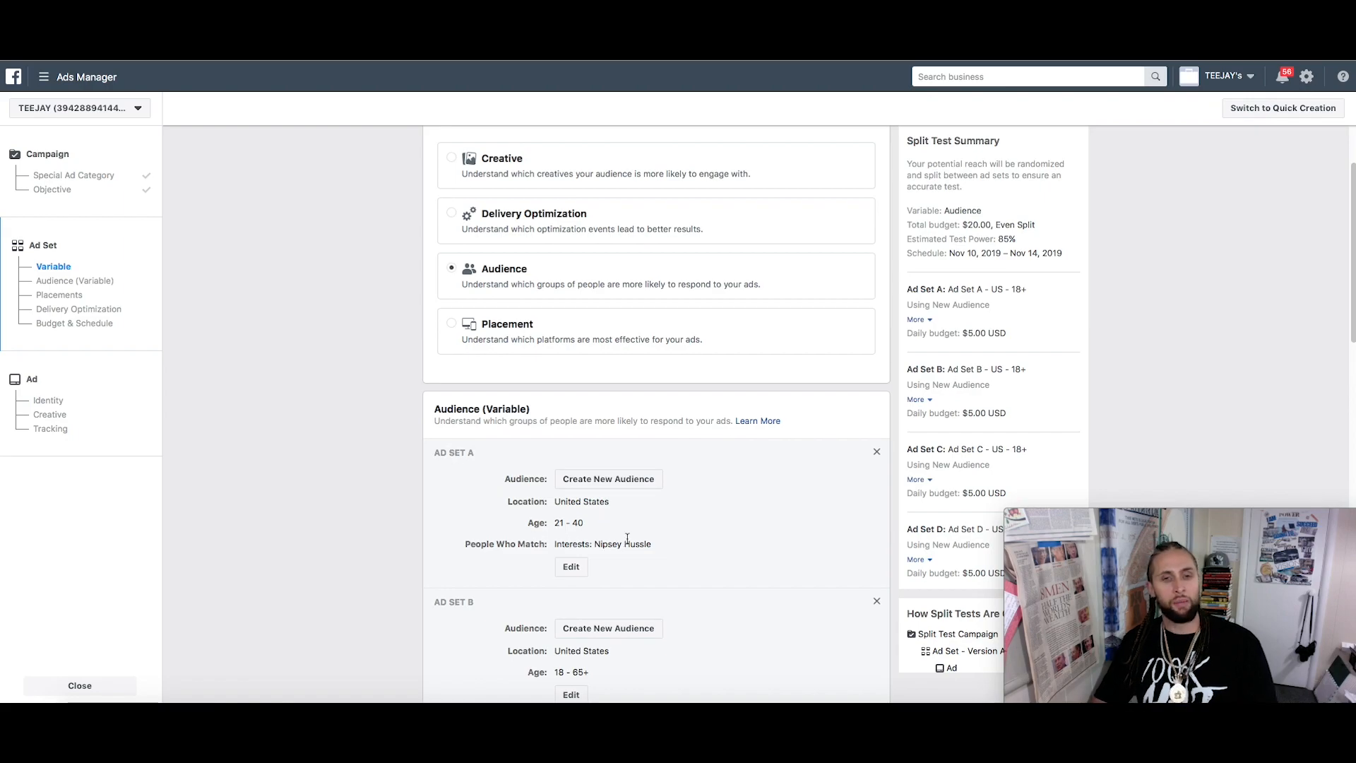
# Open Ad Set B's audience and pan the location map across Europe, Africa and Asia
pyautogui.scroll(-2, 628, 538)
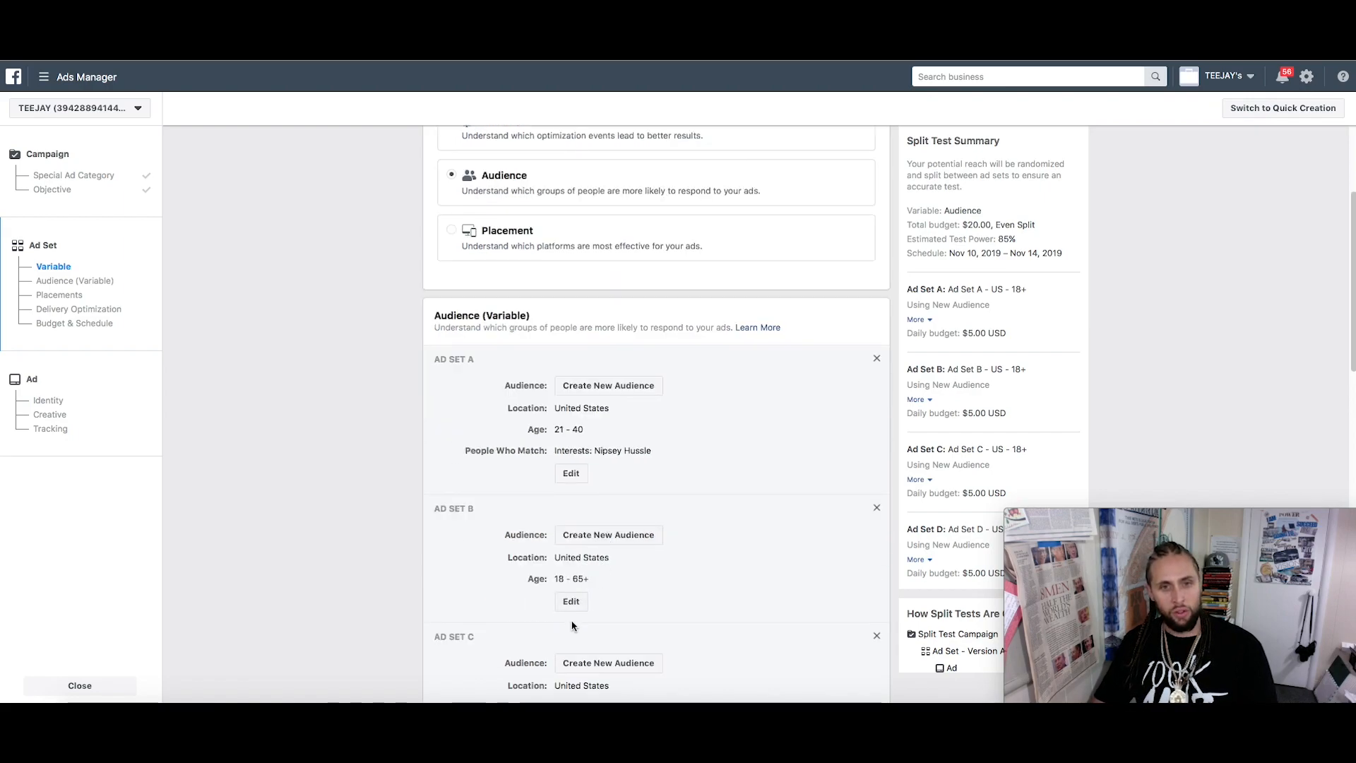
pyautogui.click(571, 601)
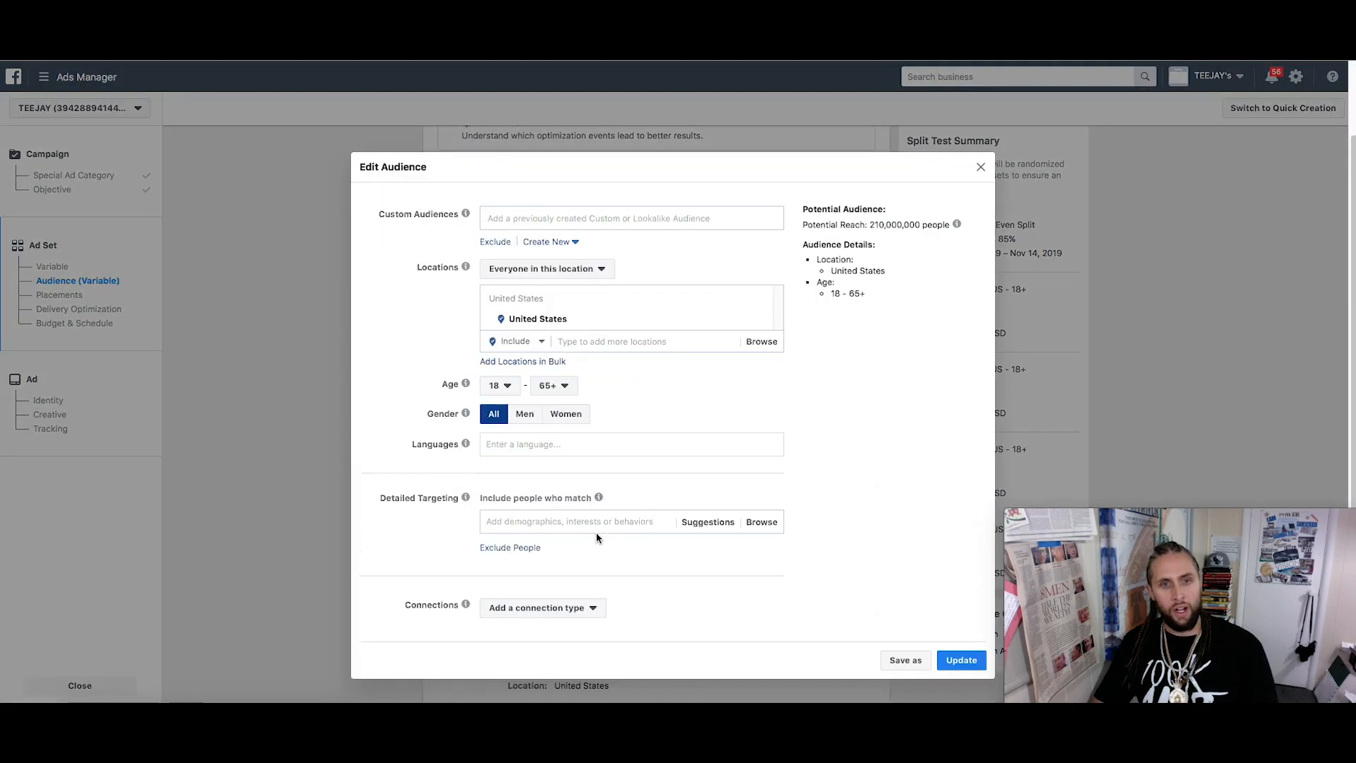
pyautogui.click(678, 344)
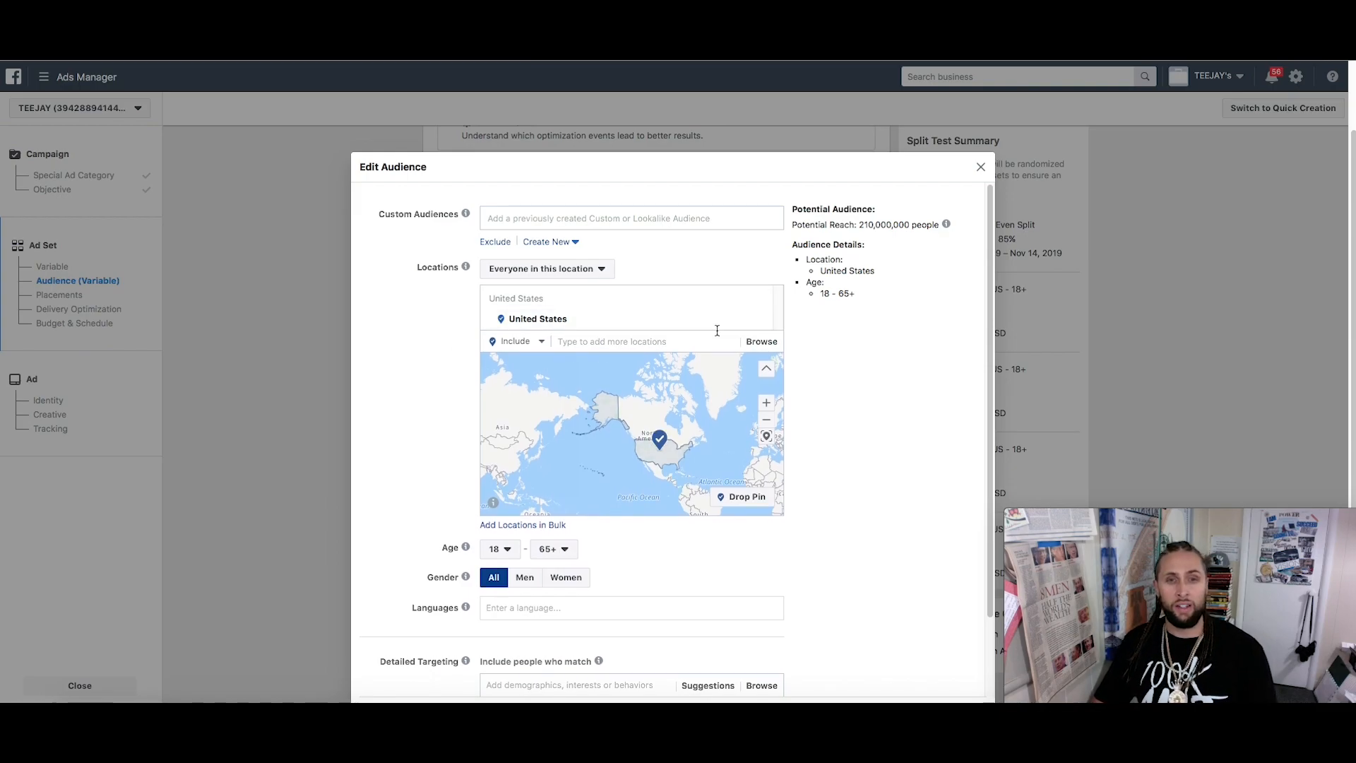
pyautogui.moveTo(691, 481); pyautogui.dragTo(557, 480)
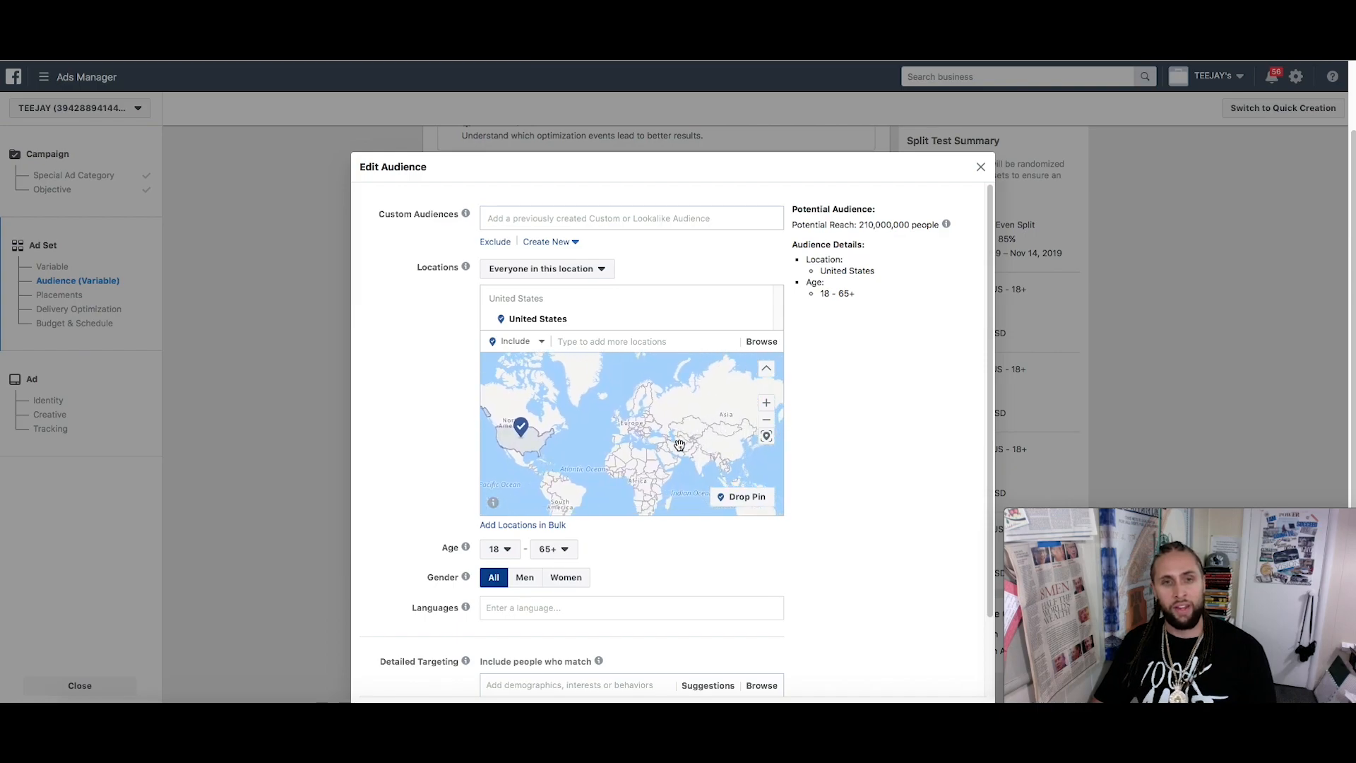
pyautogui.moveTo(681, 446); pyautogui.dragTo(663, 447)
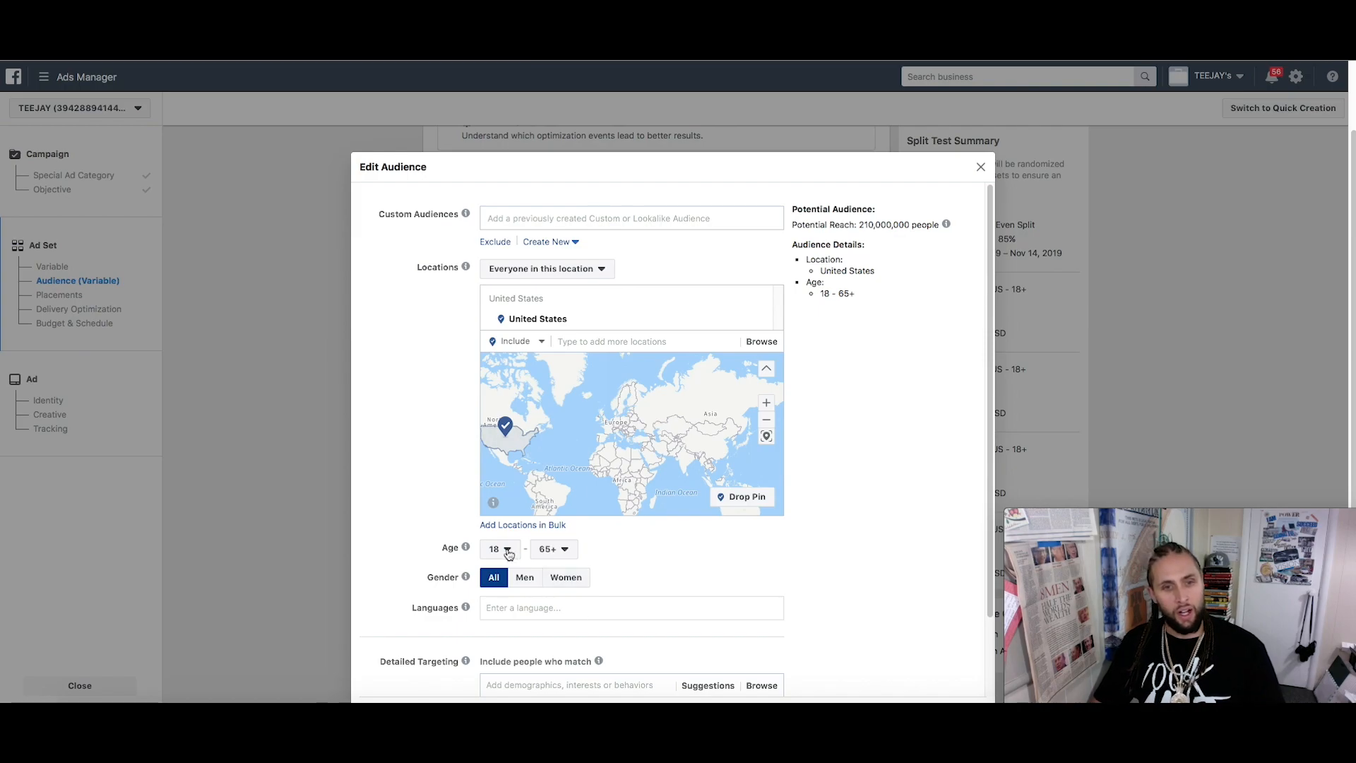
pyautogui.scroll(-1, 608, 555)
pyautogui.scroll(-1, 585, 594)
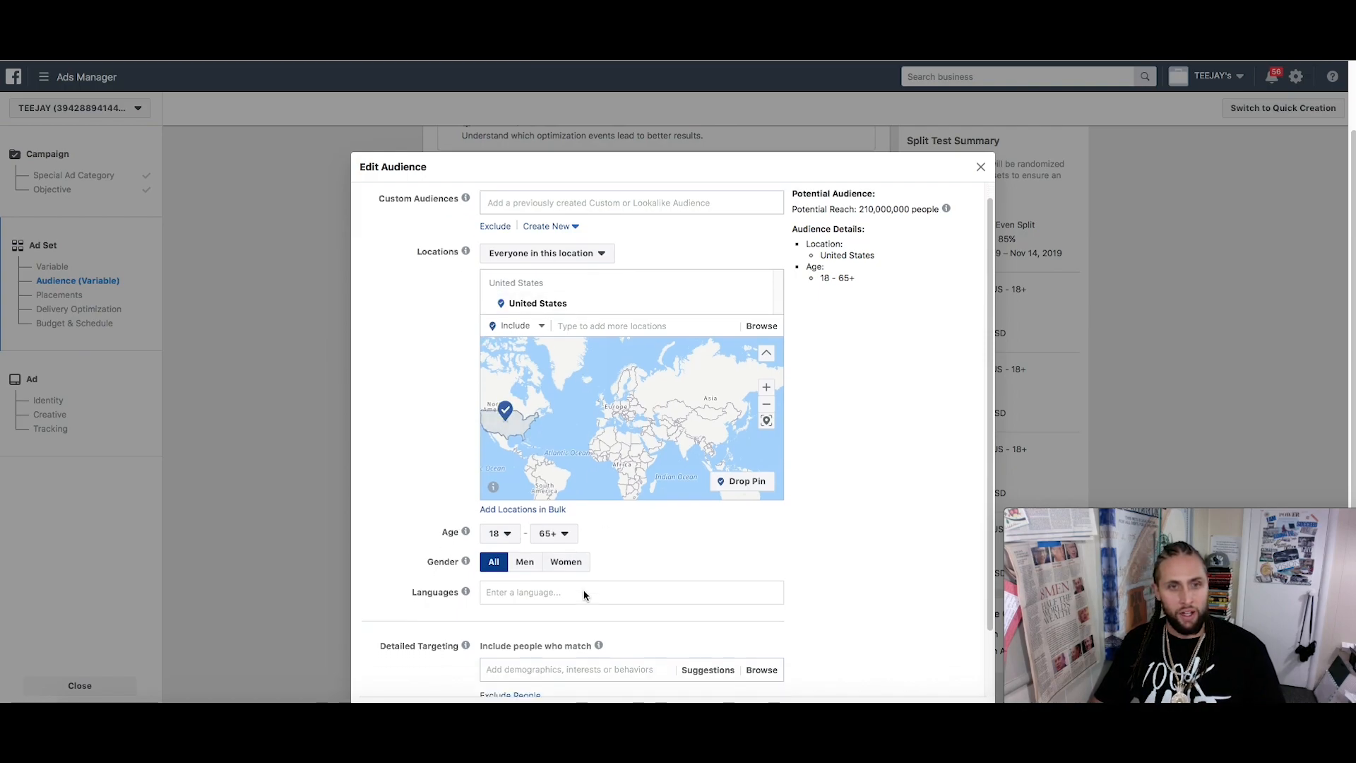
# Set Ad Set B's age range to 21–35
pyautogui.click(509, 535)
pyautogui.click(503, 479)
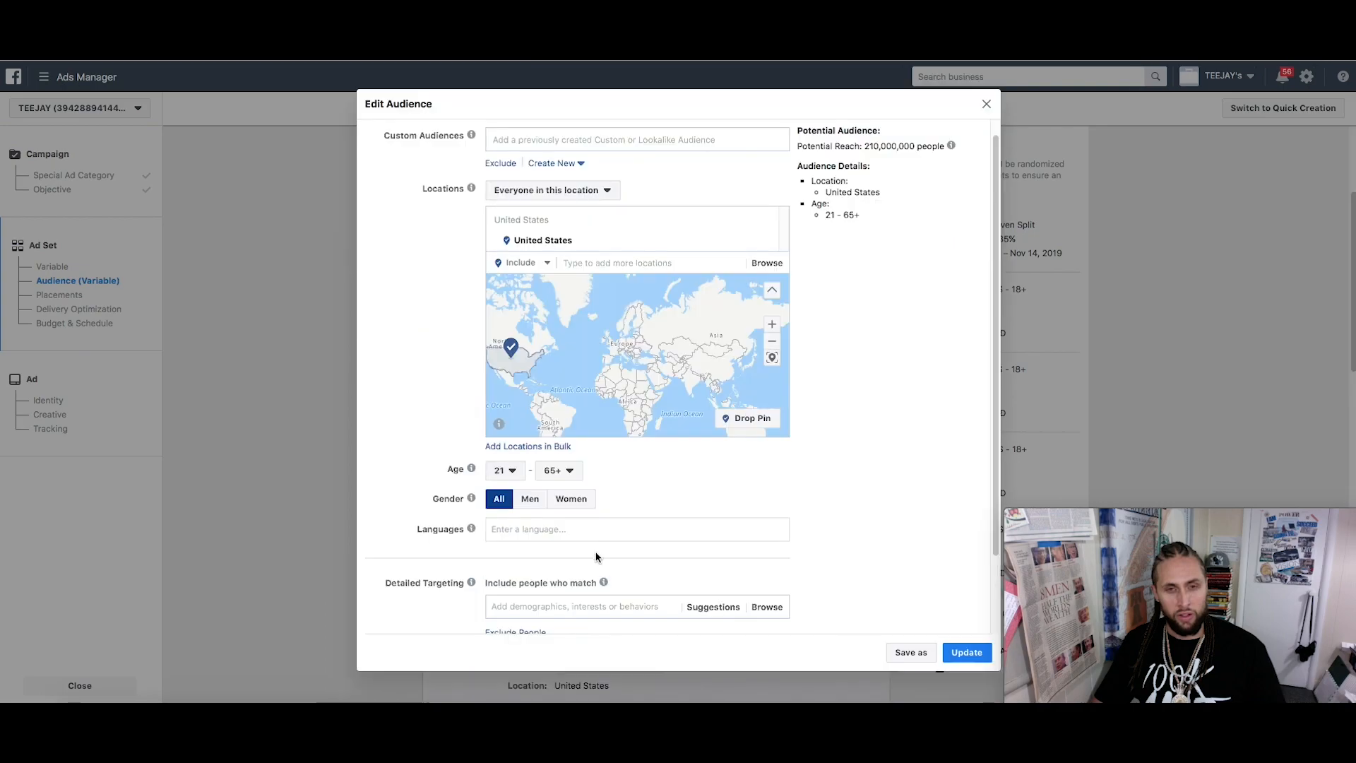
pyautogui.click(558, 470)
pyautogui.scroll(8, 565, 529)
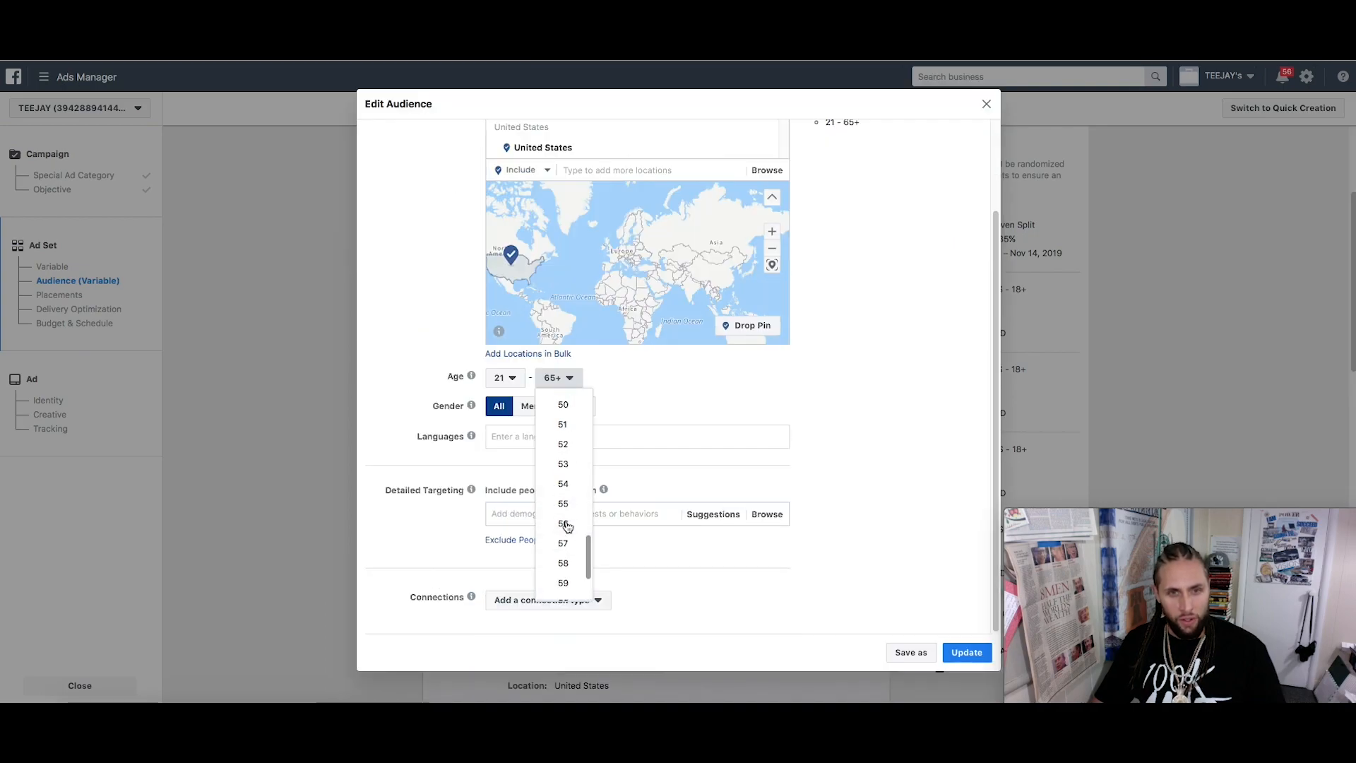
pyautogui.click(563, 412)
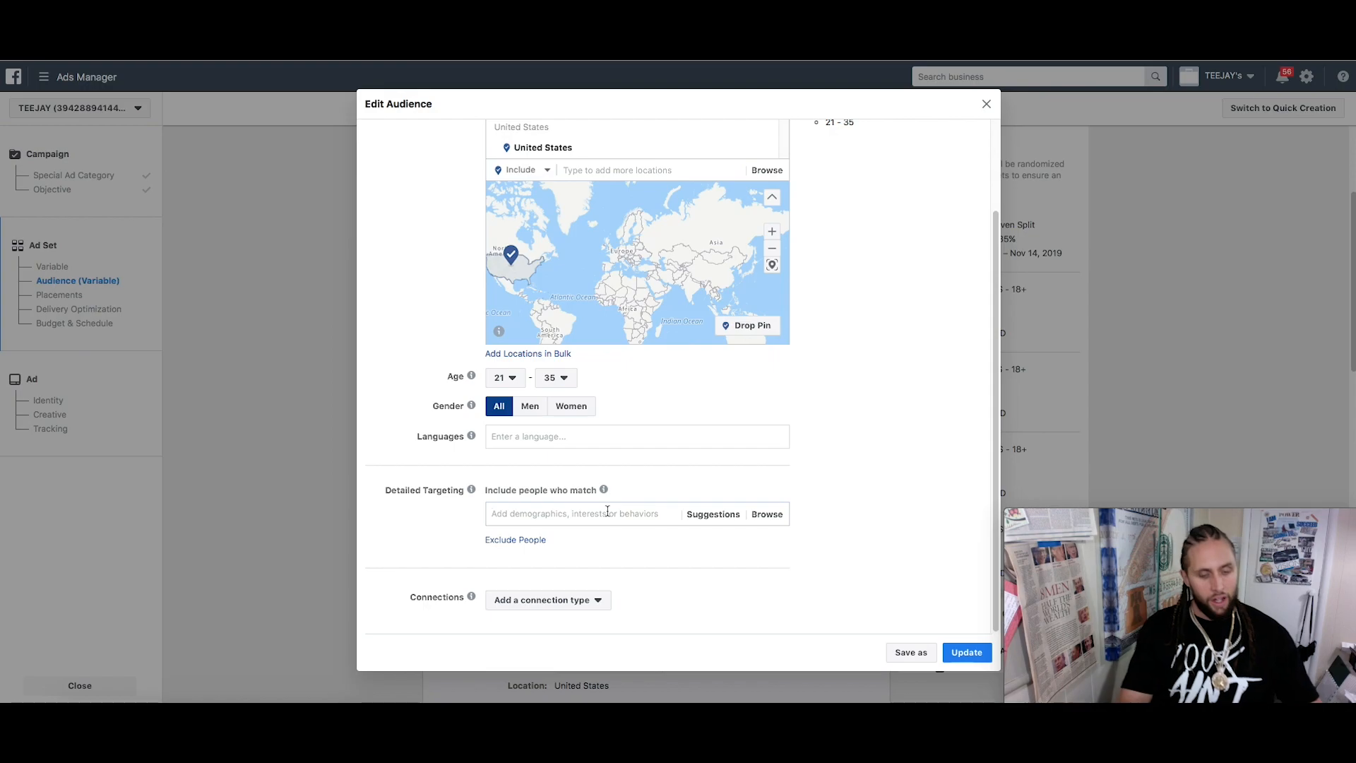
# Add Daymond John as an interest and save Ad Set B's audience
pyautogui.write('Daymond H')
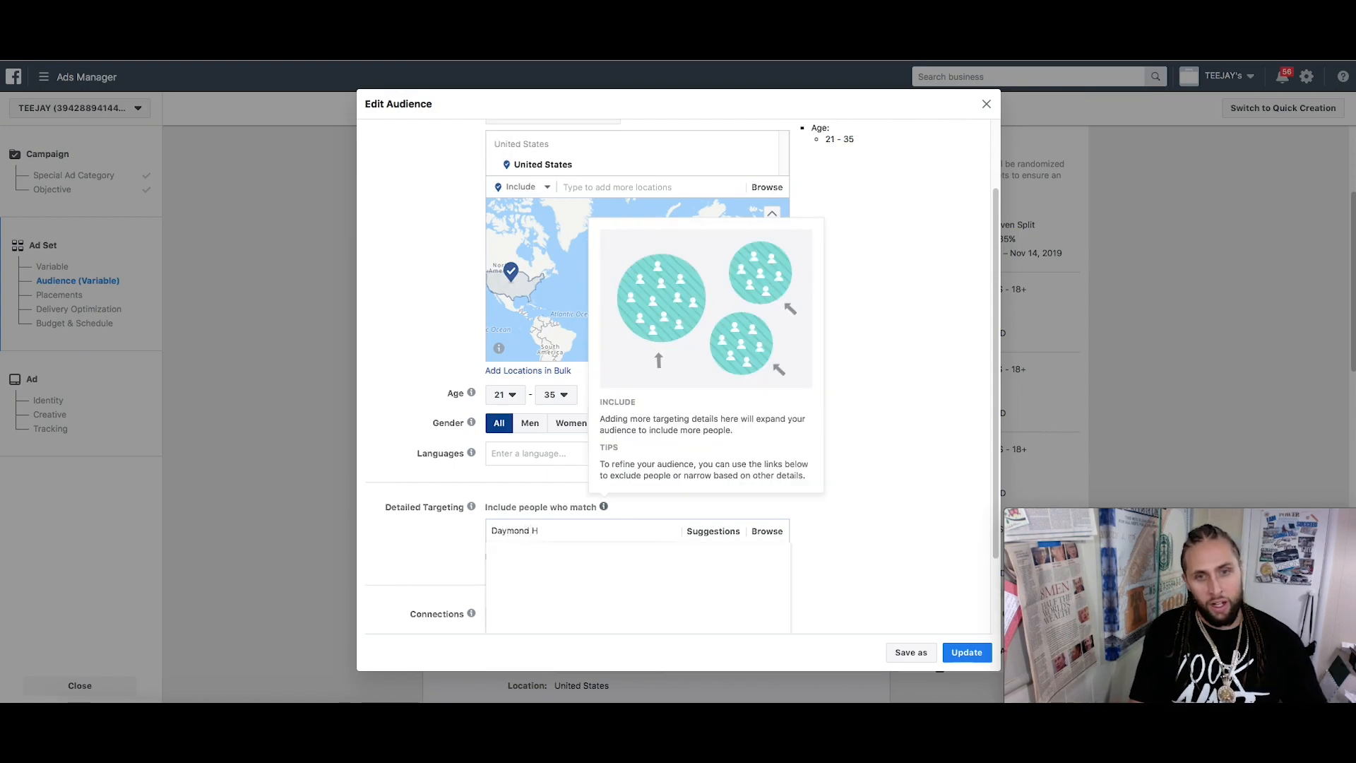
pyautogui.press('BackSpace')
pyautogui.write('John')
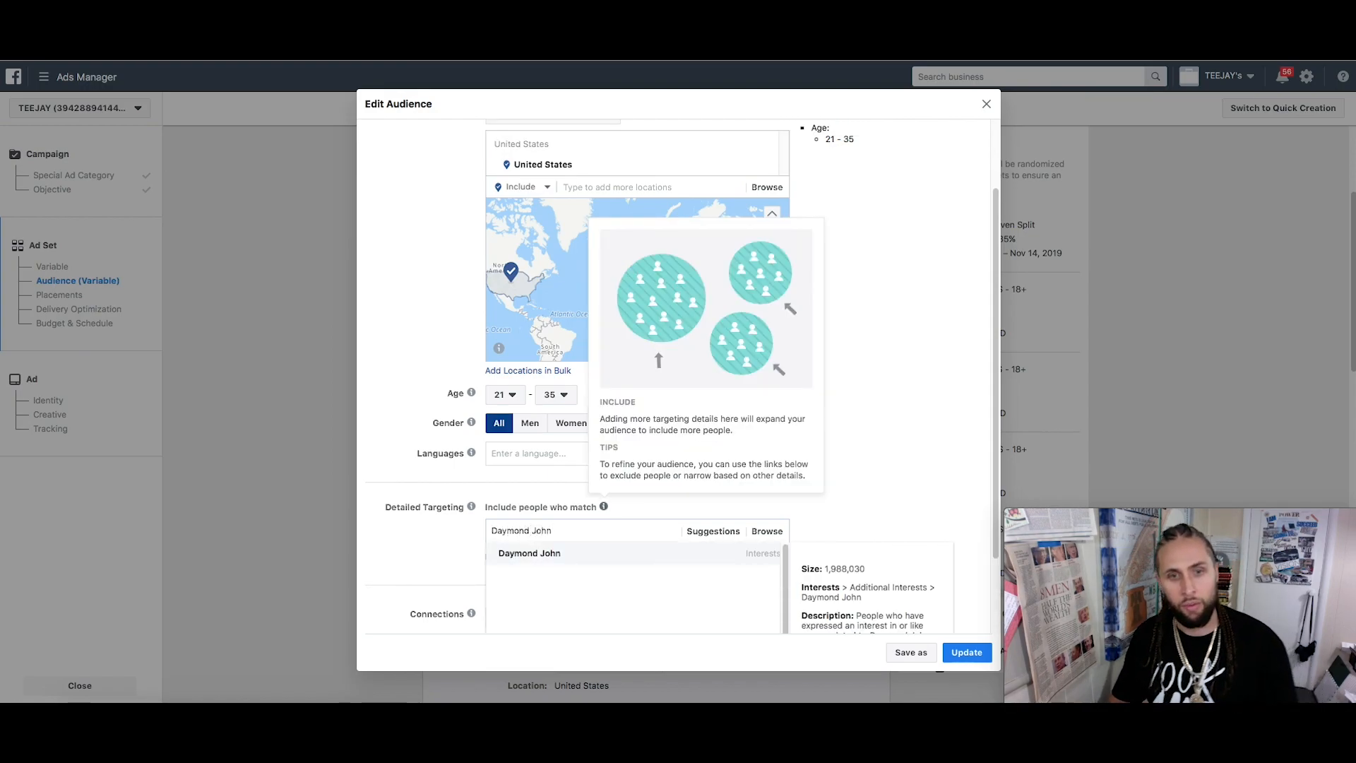
pyautogui.click(609, 561)
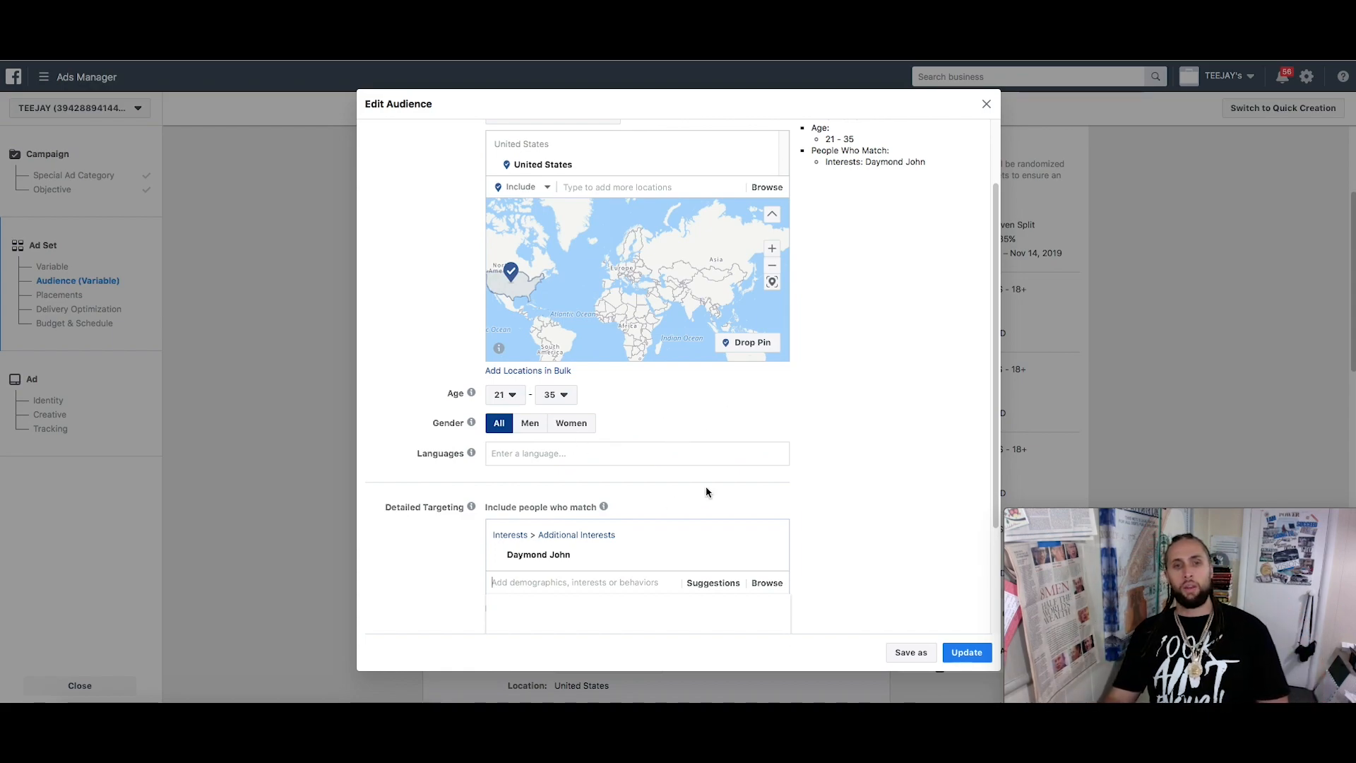
pyautogui.moveTo(539, 565)
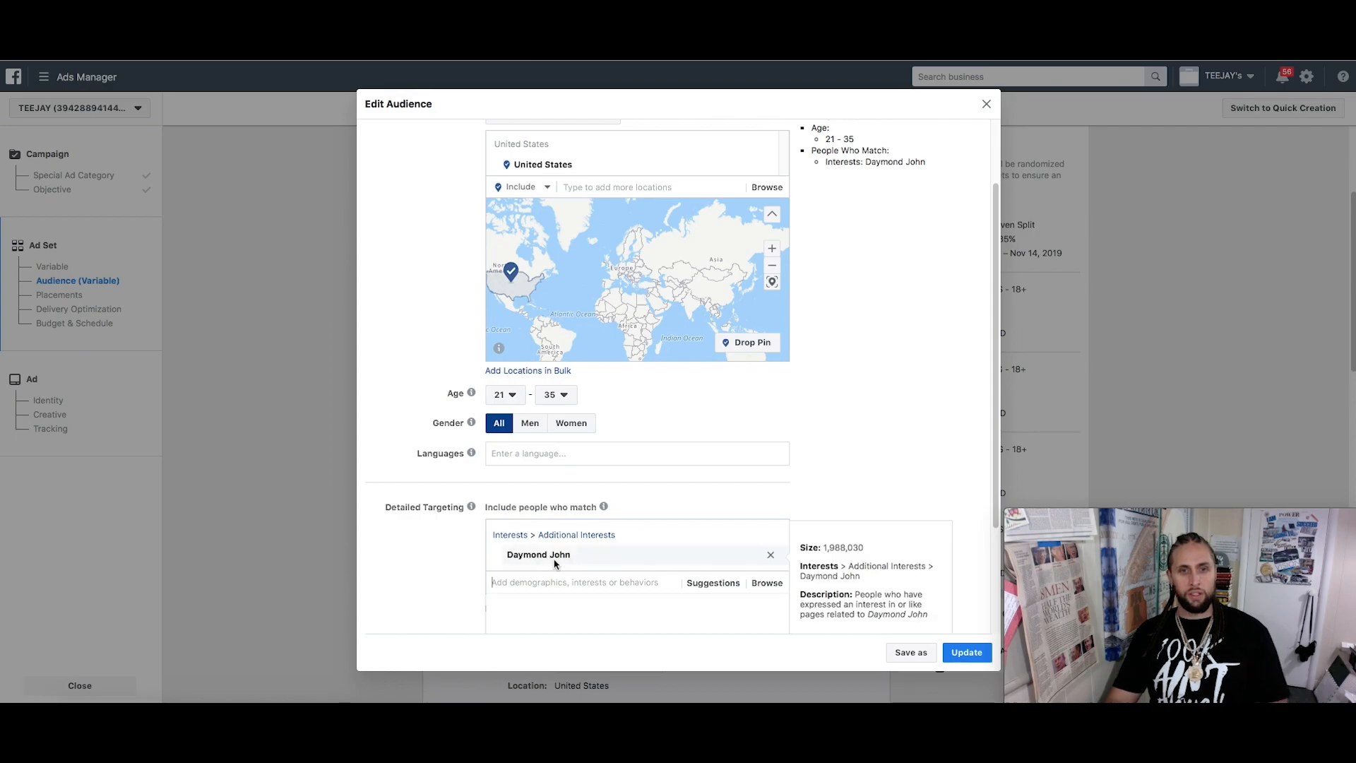
pyautogui.click(959, 653)
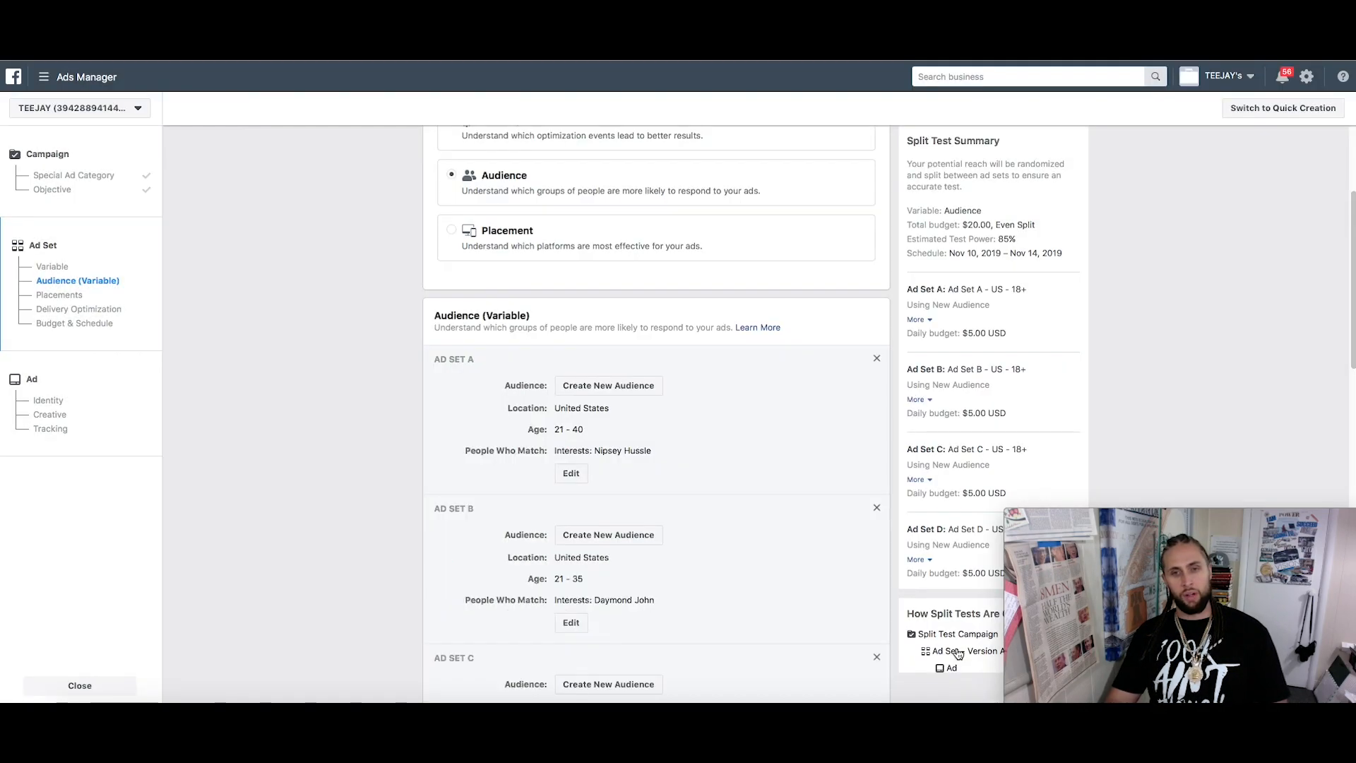
# Open the Edit Audience dialog for Ad Set C
pyautogui.scroll(-2, 607, 593)
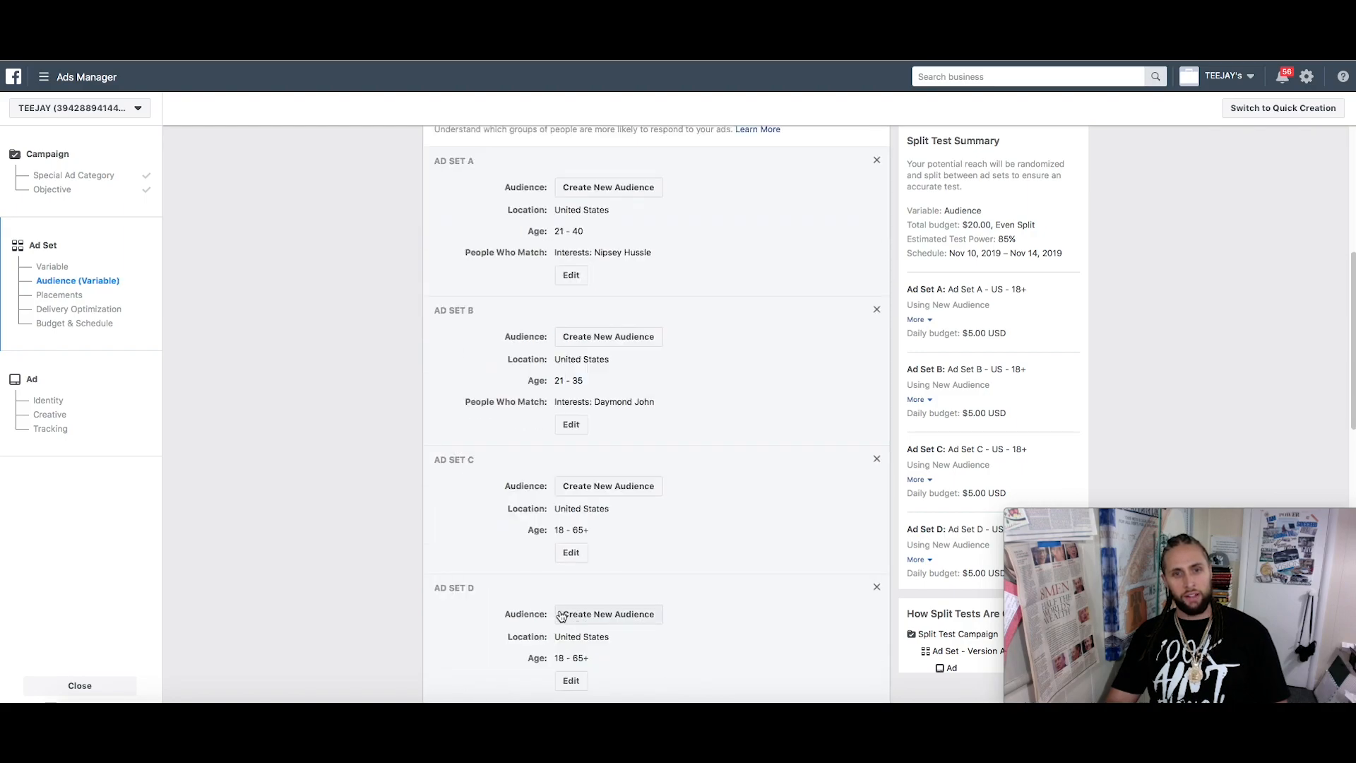
pyautogui.click(572, 558)
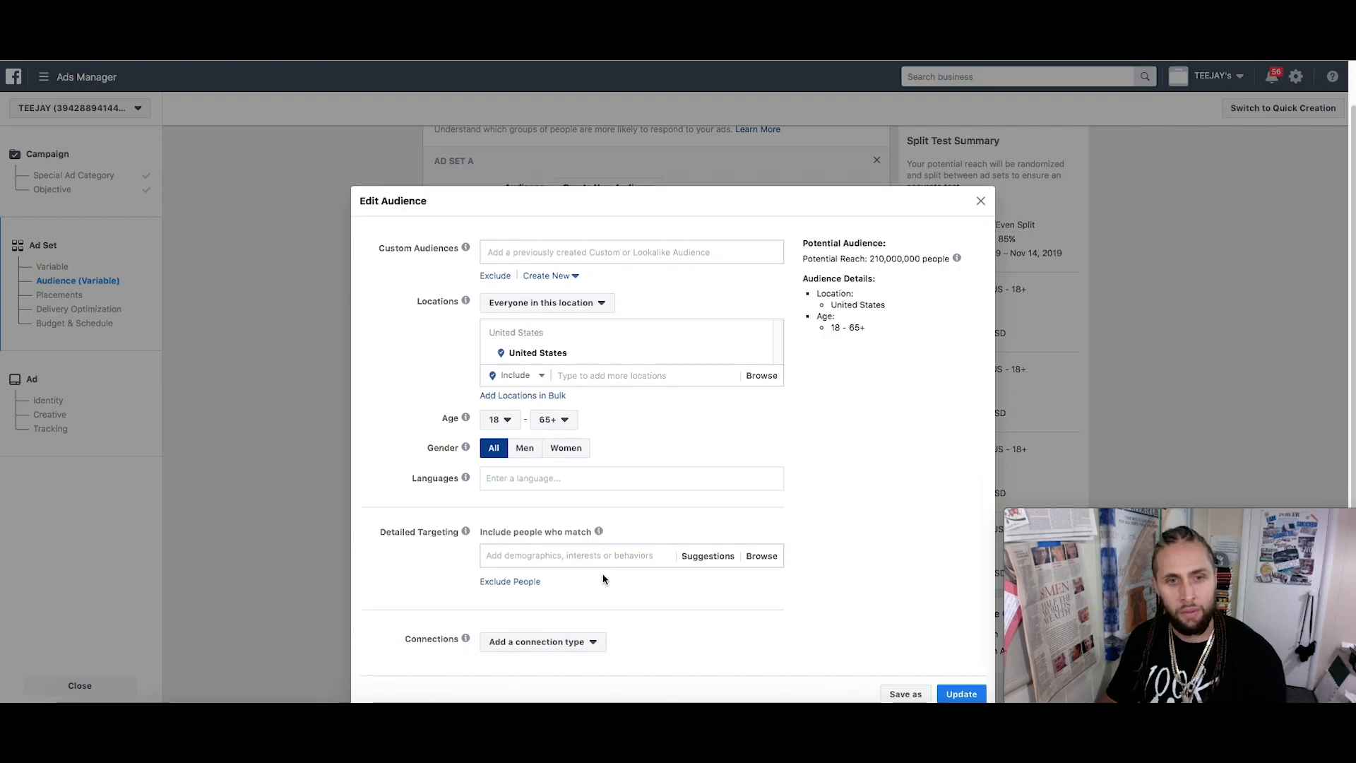
# Add Self-employment as a Detailed Targeting interest for Ad Set C
pyautogui.click(707, 557)
pyautogui.scroll(-2, 775, 527)
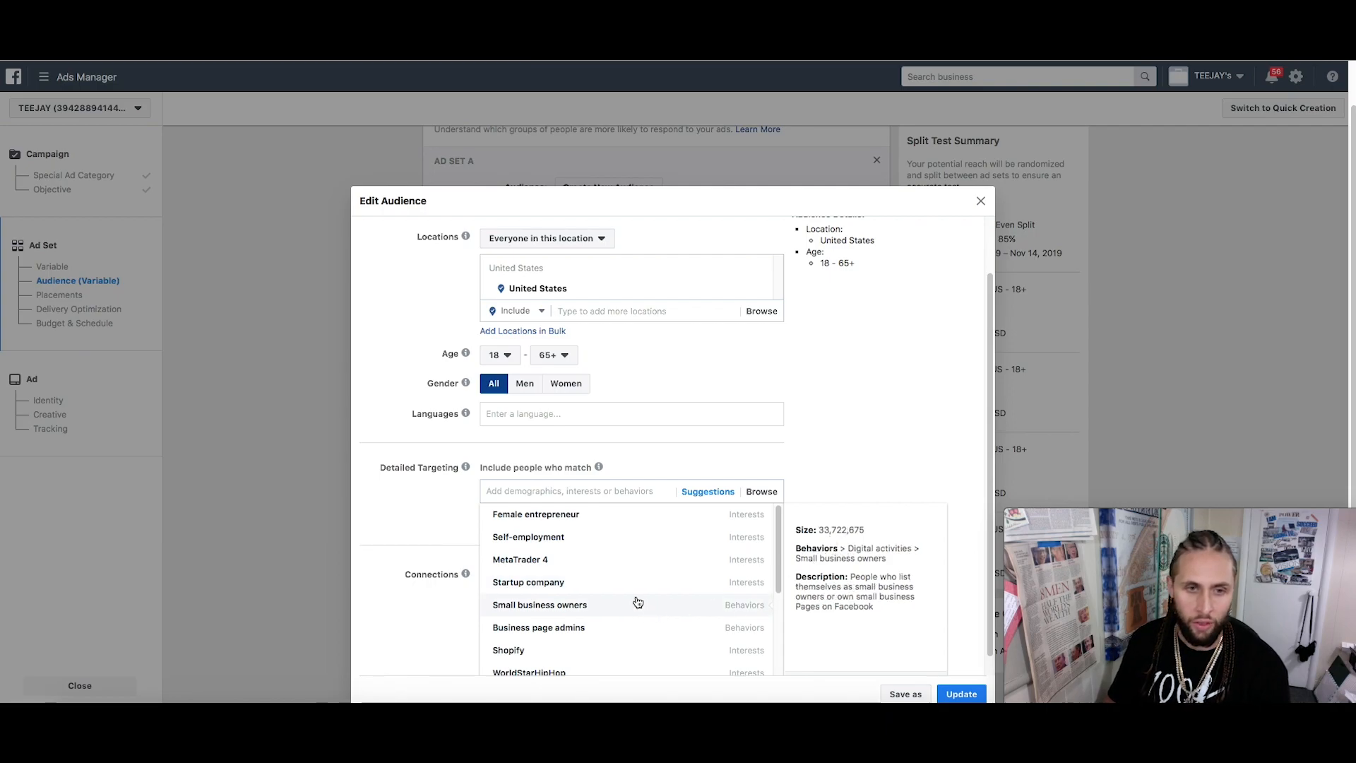
pyautogui.click(548, 543)
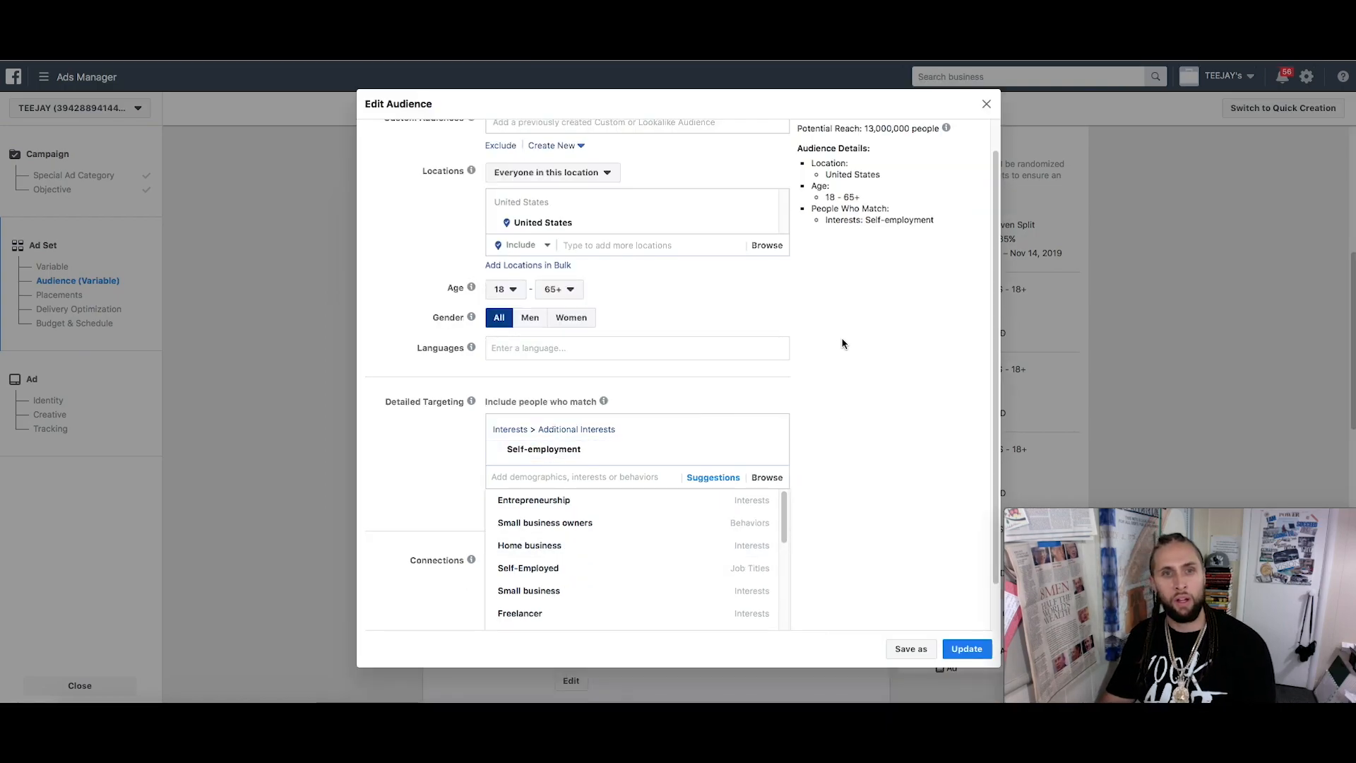
pyautogui.click(485, 325)
# Set Ad Set C's age range to 21–35 and save the audience
pyautogui.click(500, 323)
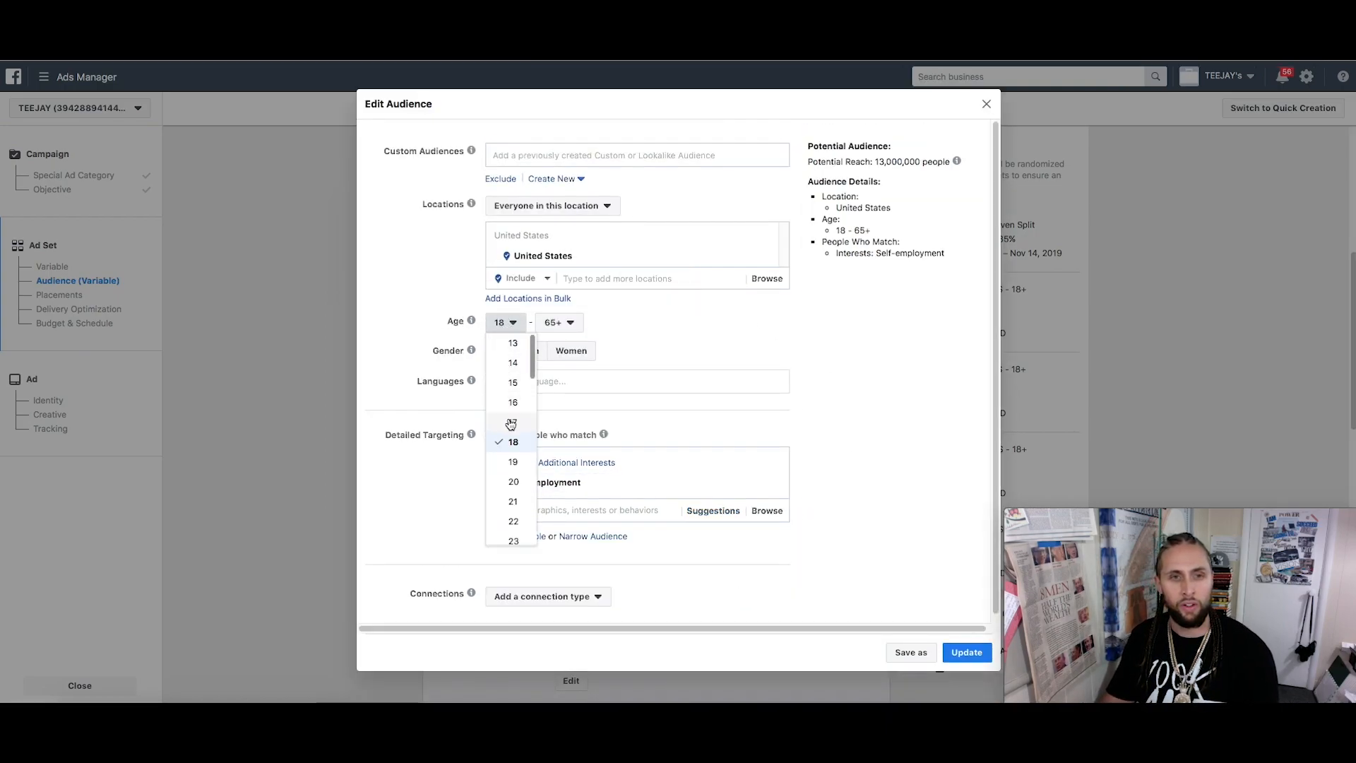
pyautogui.click(512, 499)
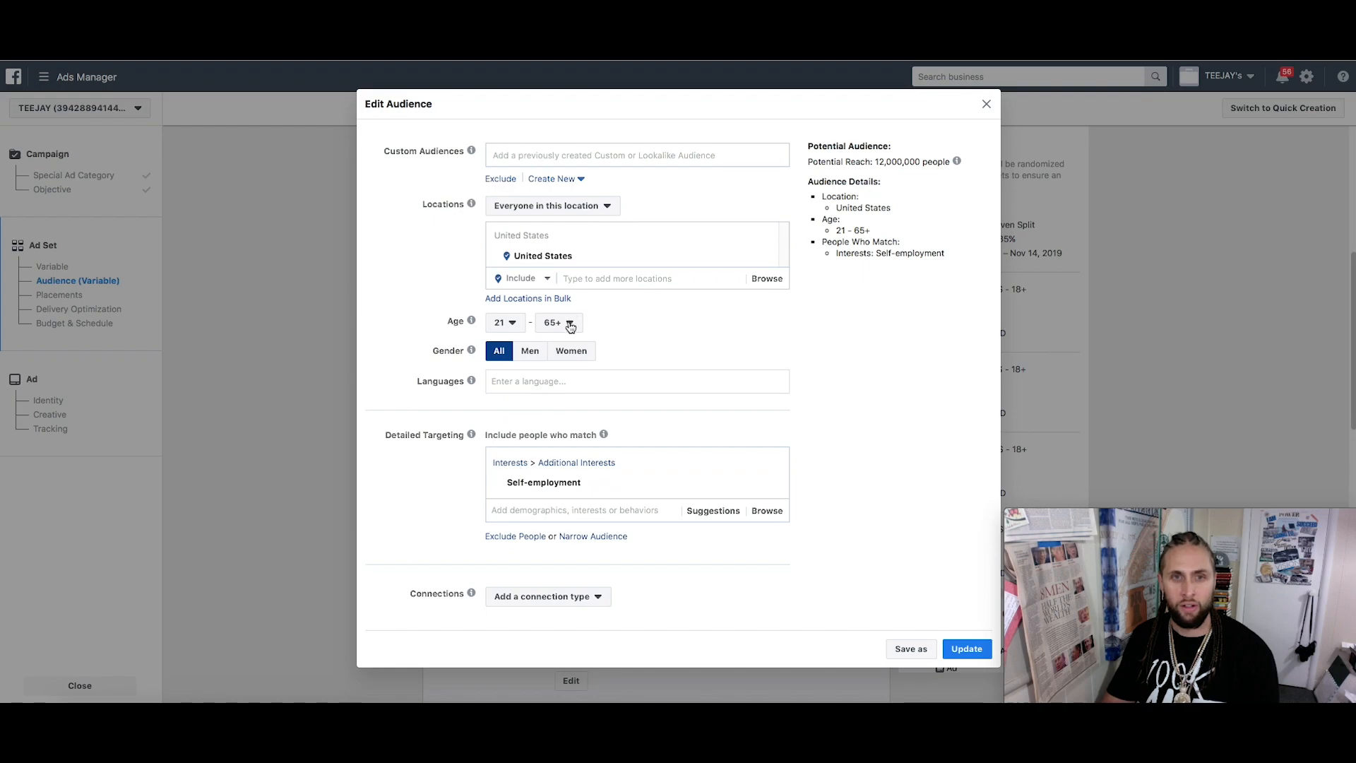
pyautogui.click(560, 322)
pyautogui.scroll(10, 563, 395)
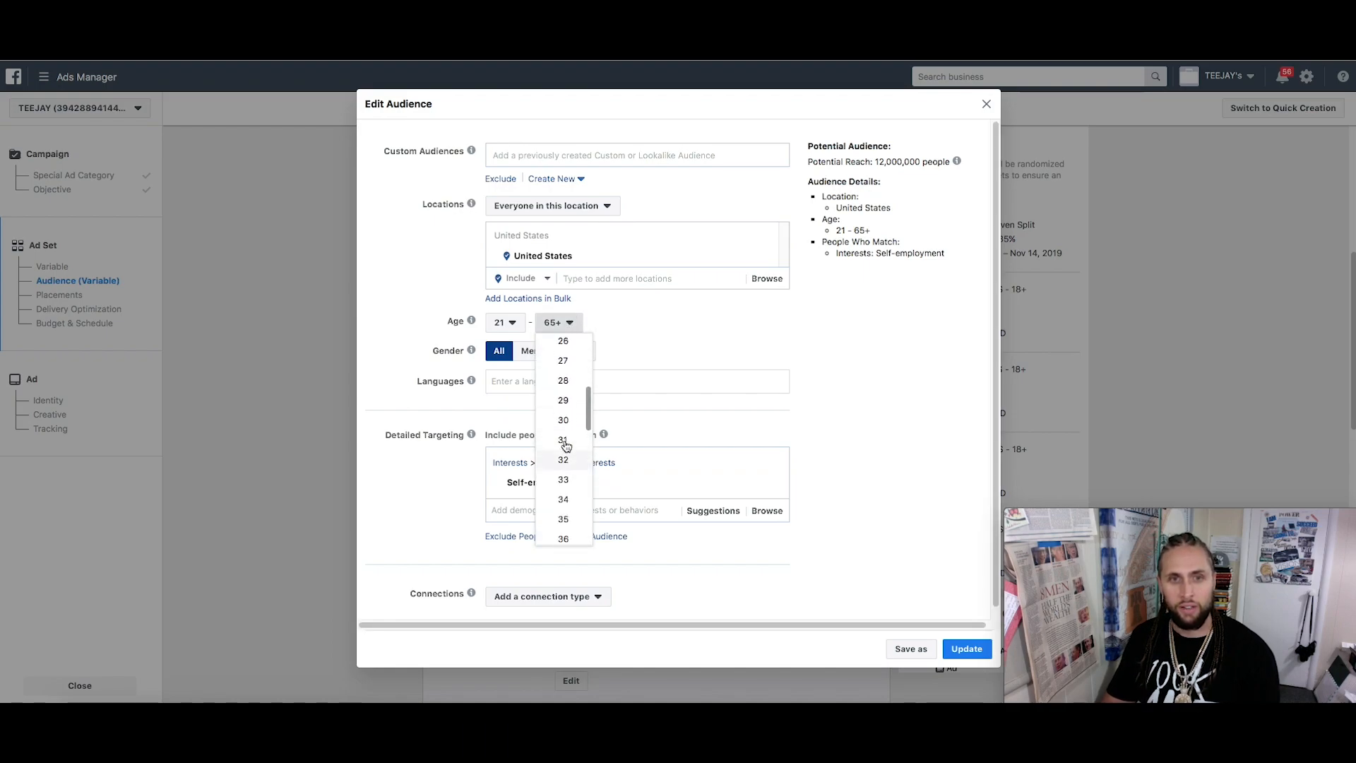
pyautogui.scroll(1, 565, 447)
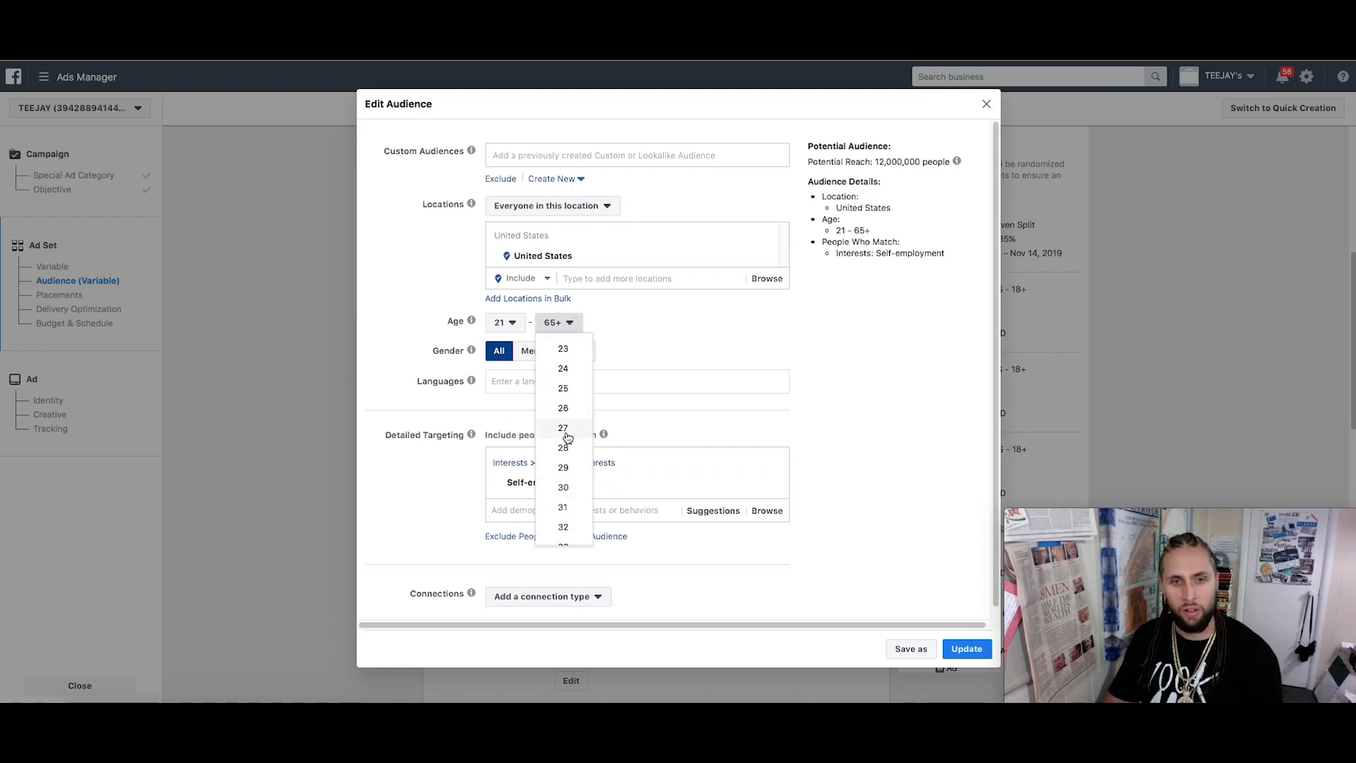
pyautogui.scroll(-1, 565, 441)
pyautogui.scroll(-2, 565, 466)
pyautogui.click(565, 479)
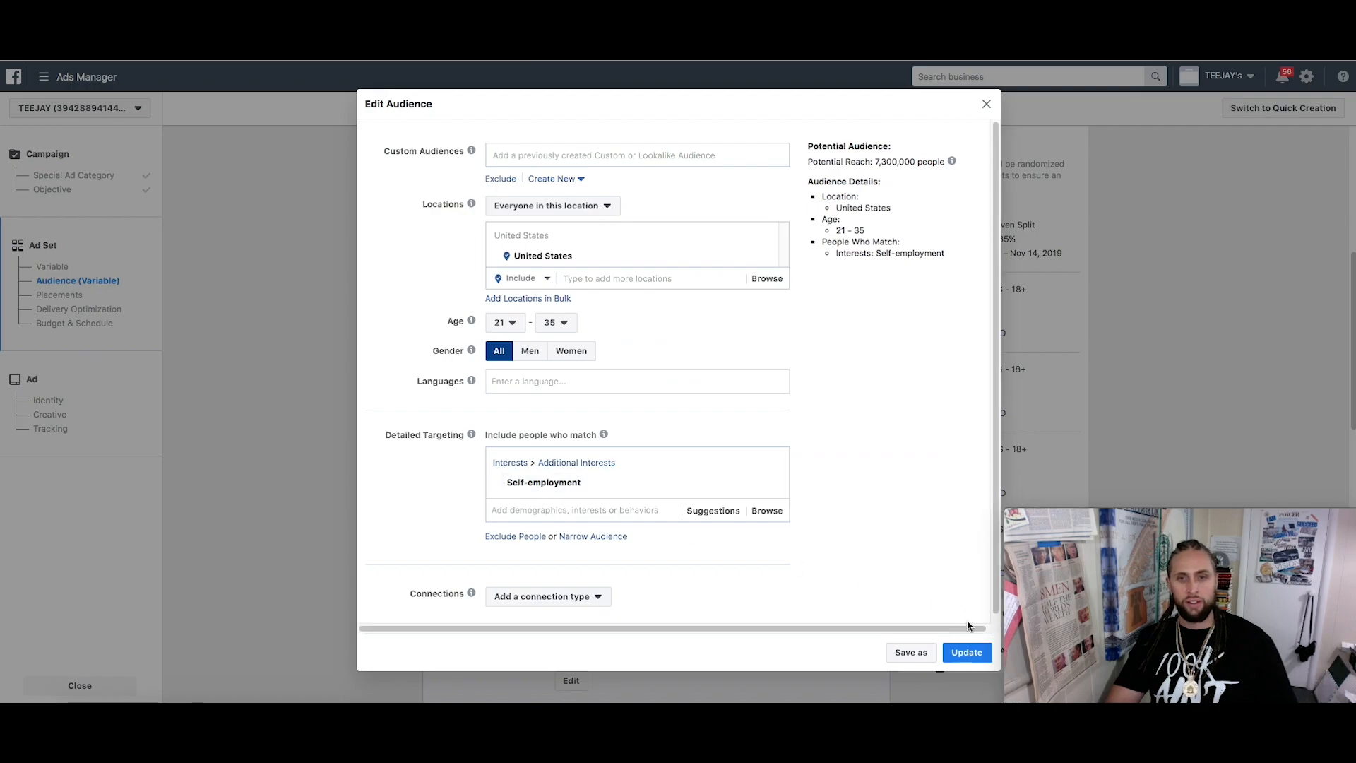
pyautogui.click(968, 652)
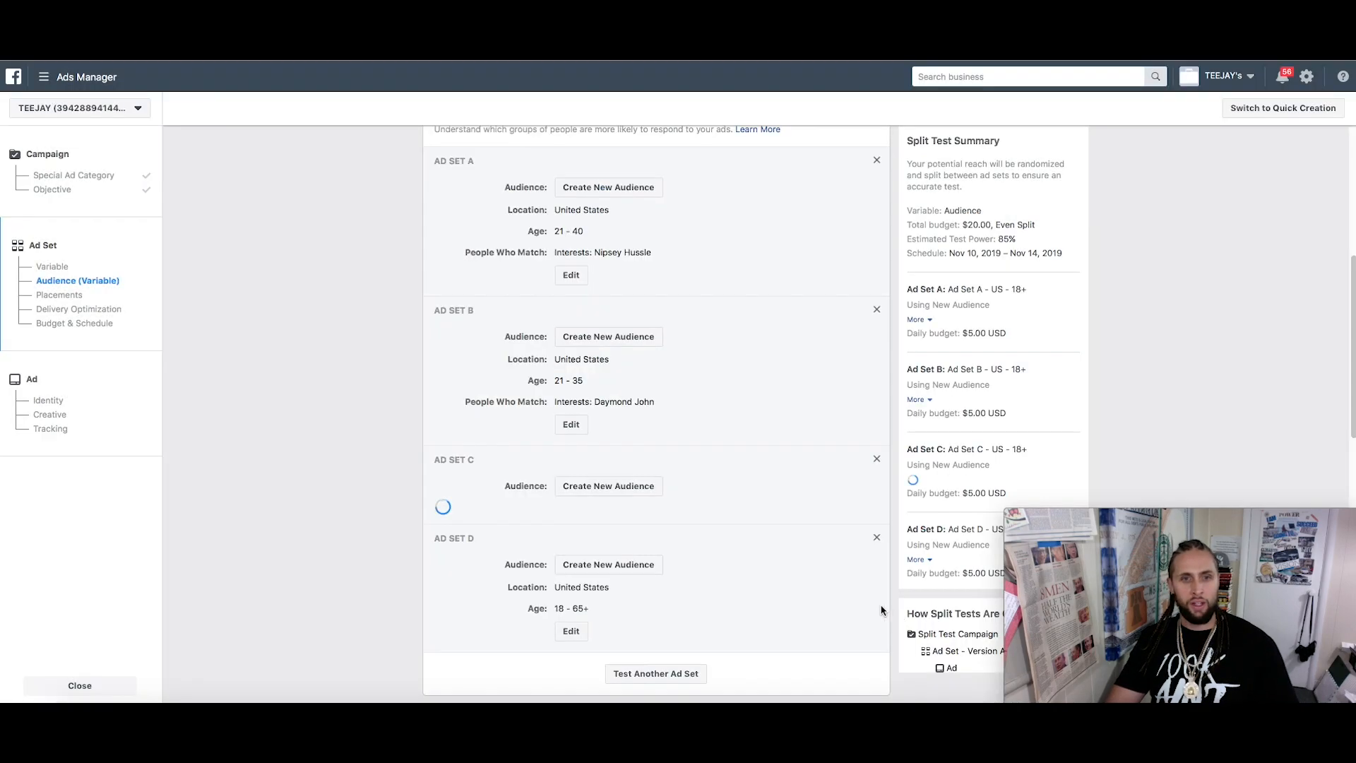
# Open Ad Set D's audience editor and show suggested interests like Female entrepreneur and Self-employment
pyautogui.scroll(-1, 675, 506)
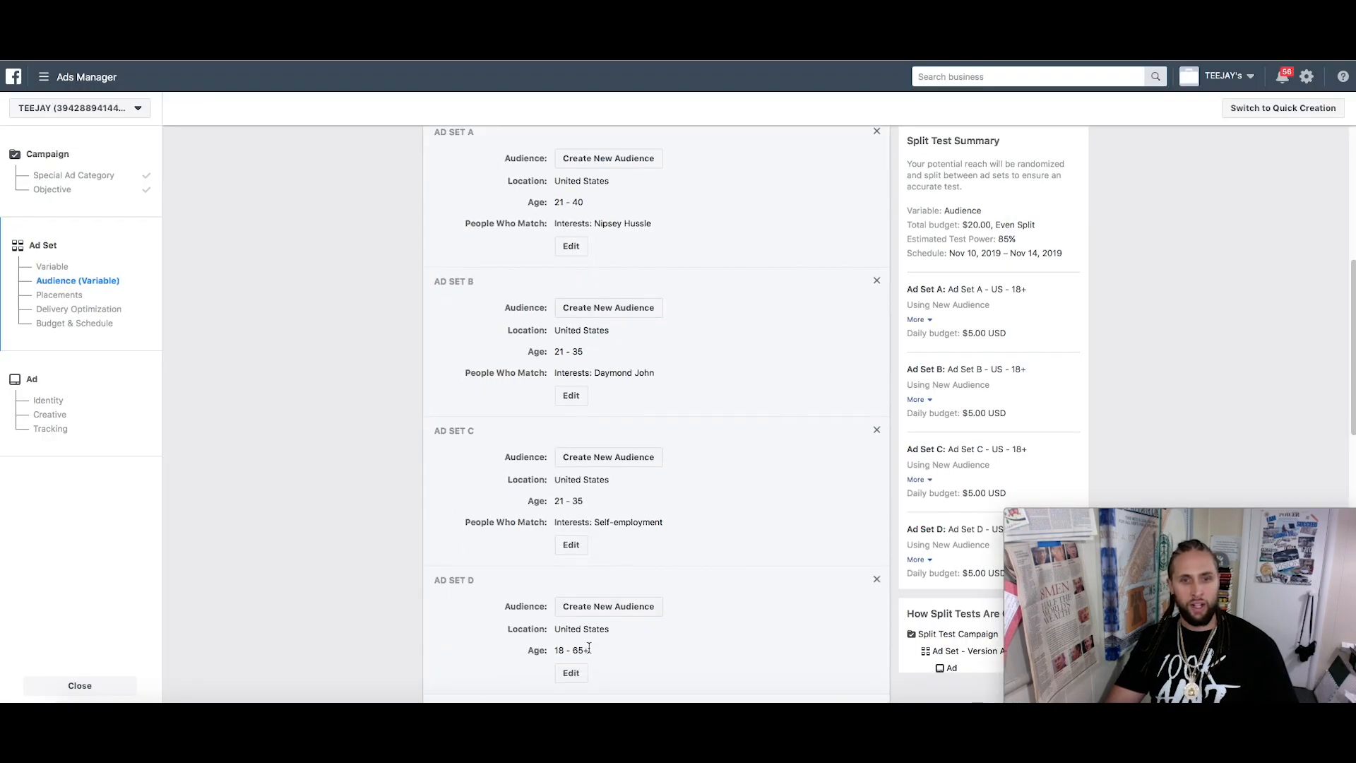
pyautogui.click(573, 672)
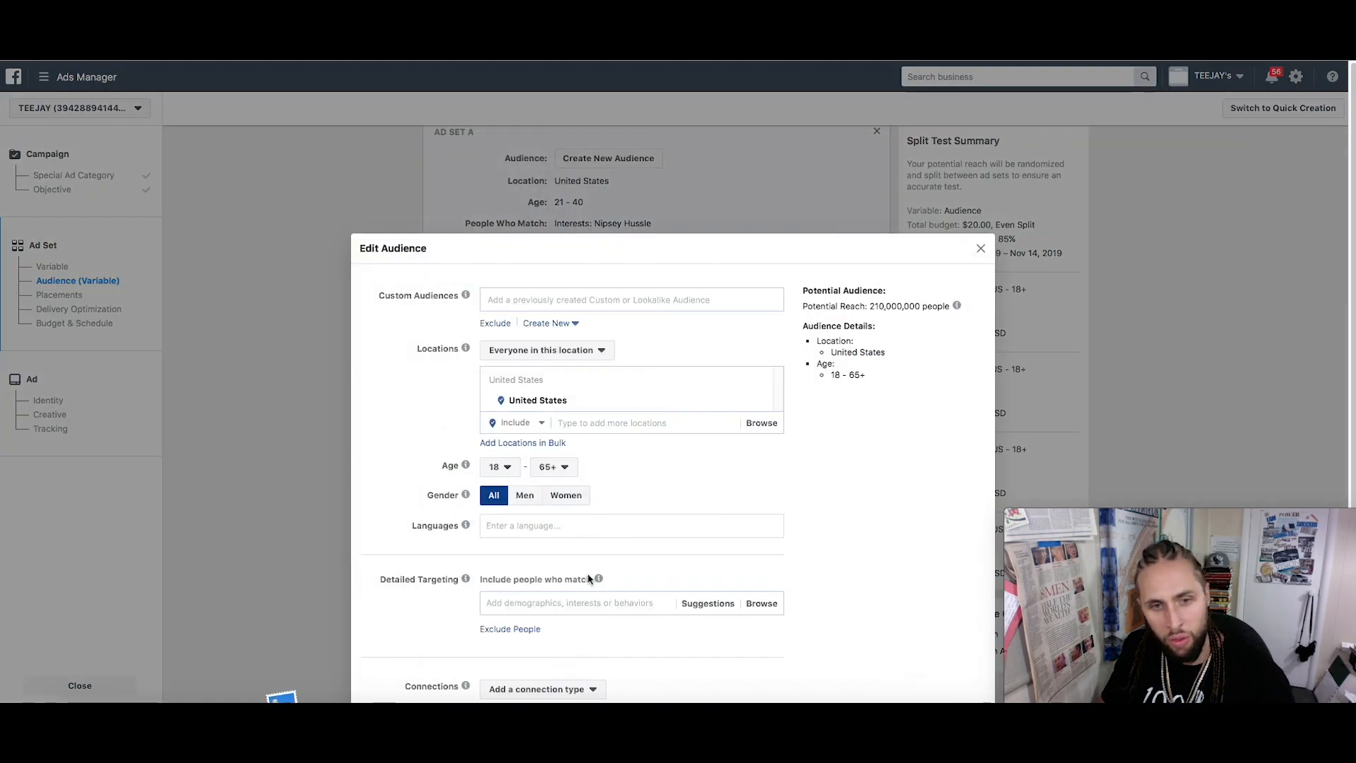
pyautogui.scroll(-2, 583, 461)
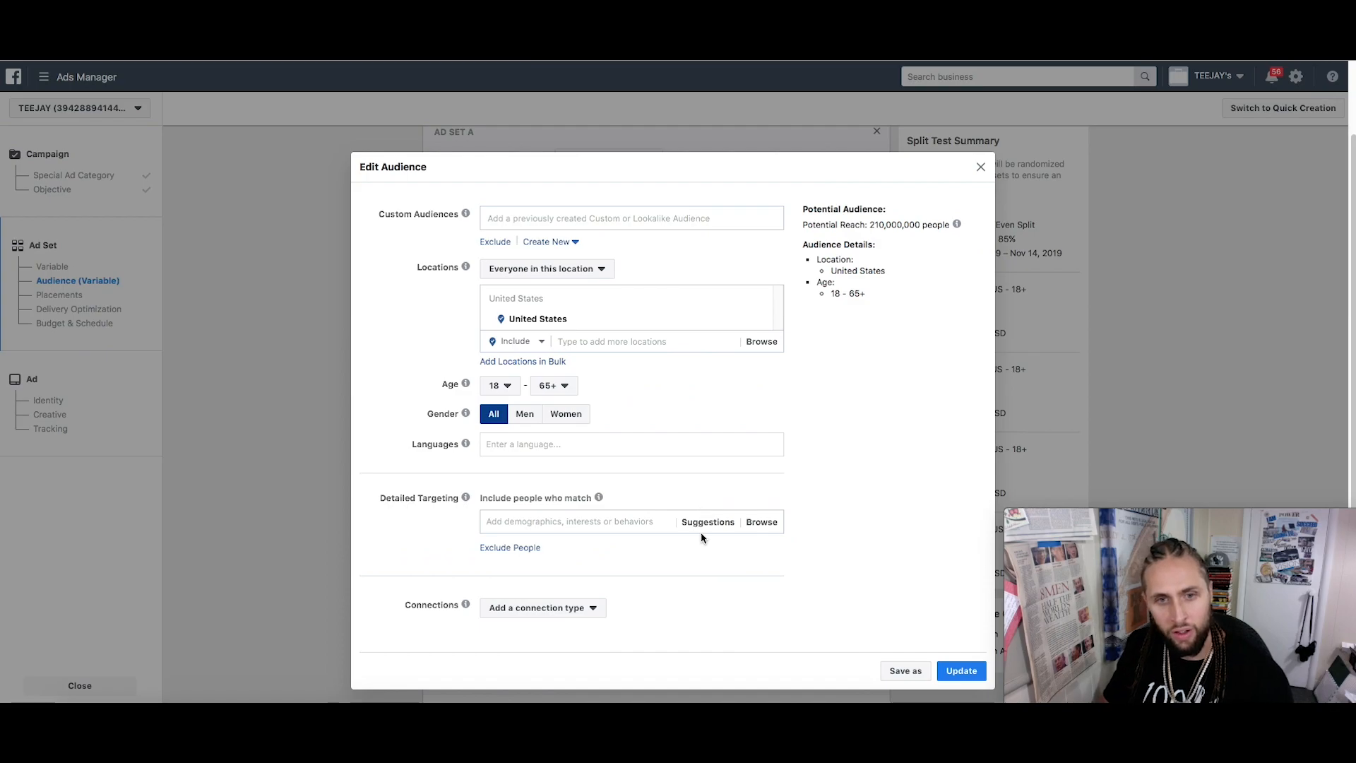
pyautogui.click(702, 528)
pyautogui.scroll(-2, 664, 502)
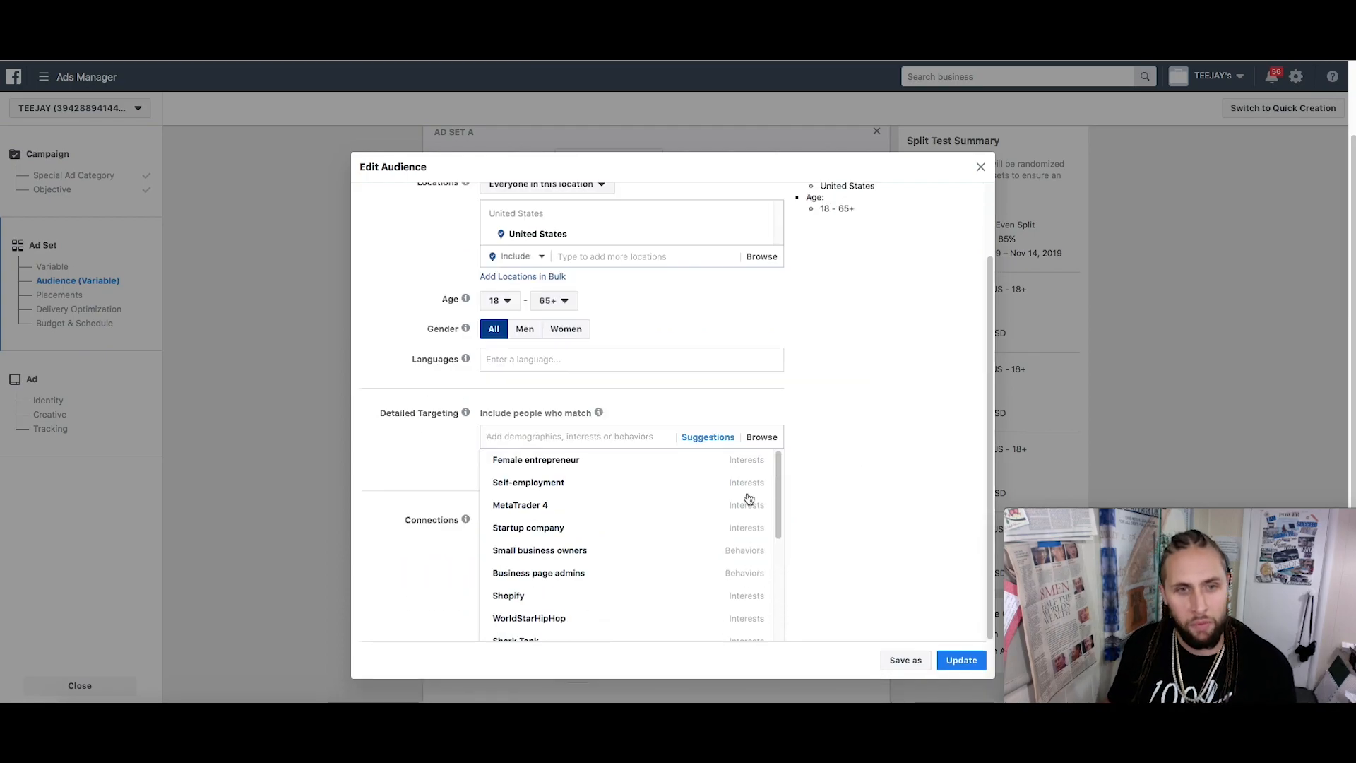
pyautogui.moveTo(618, 470)
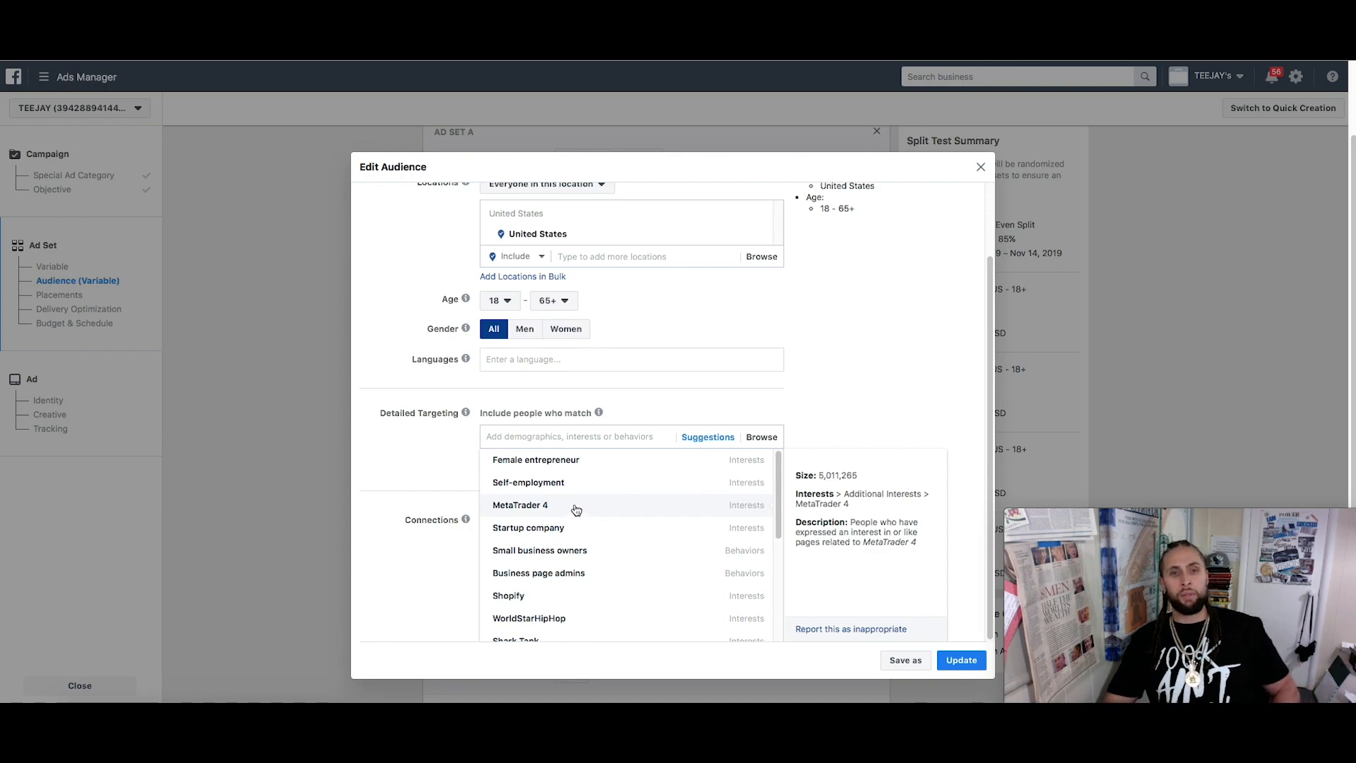
# Add Business page admins as Ad Set D's only detailed-targeting behavior
pyautogui.click(536, 506)
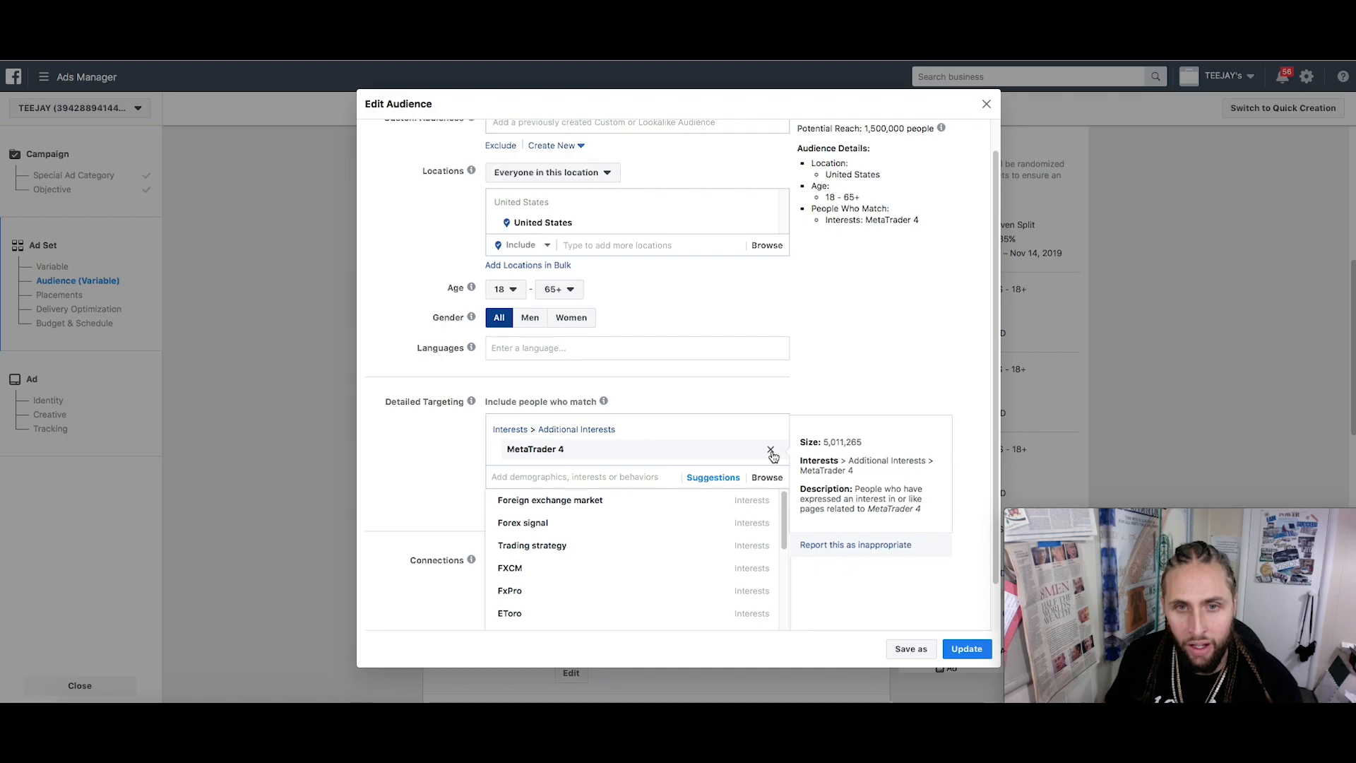
pyautogui.click(770, 450)
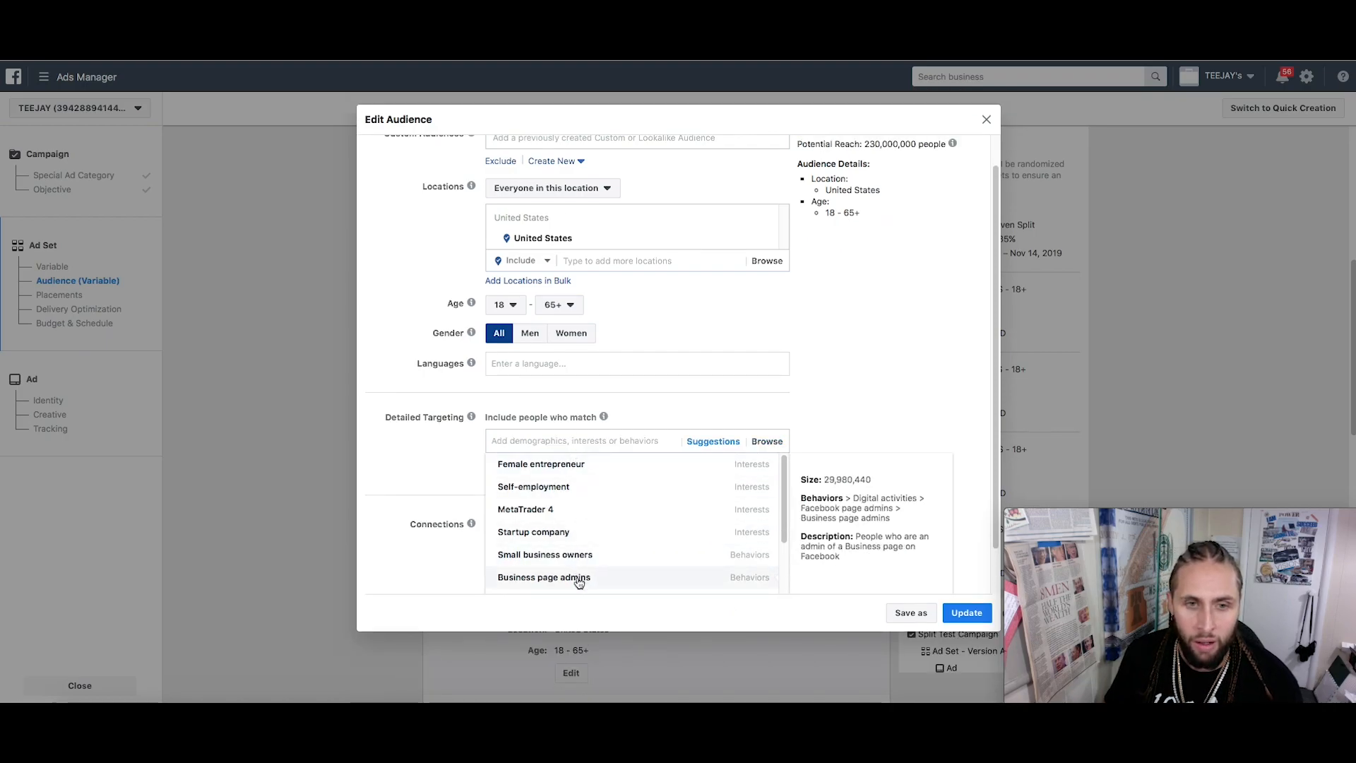
pyautogui.click(577, 579)
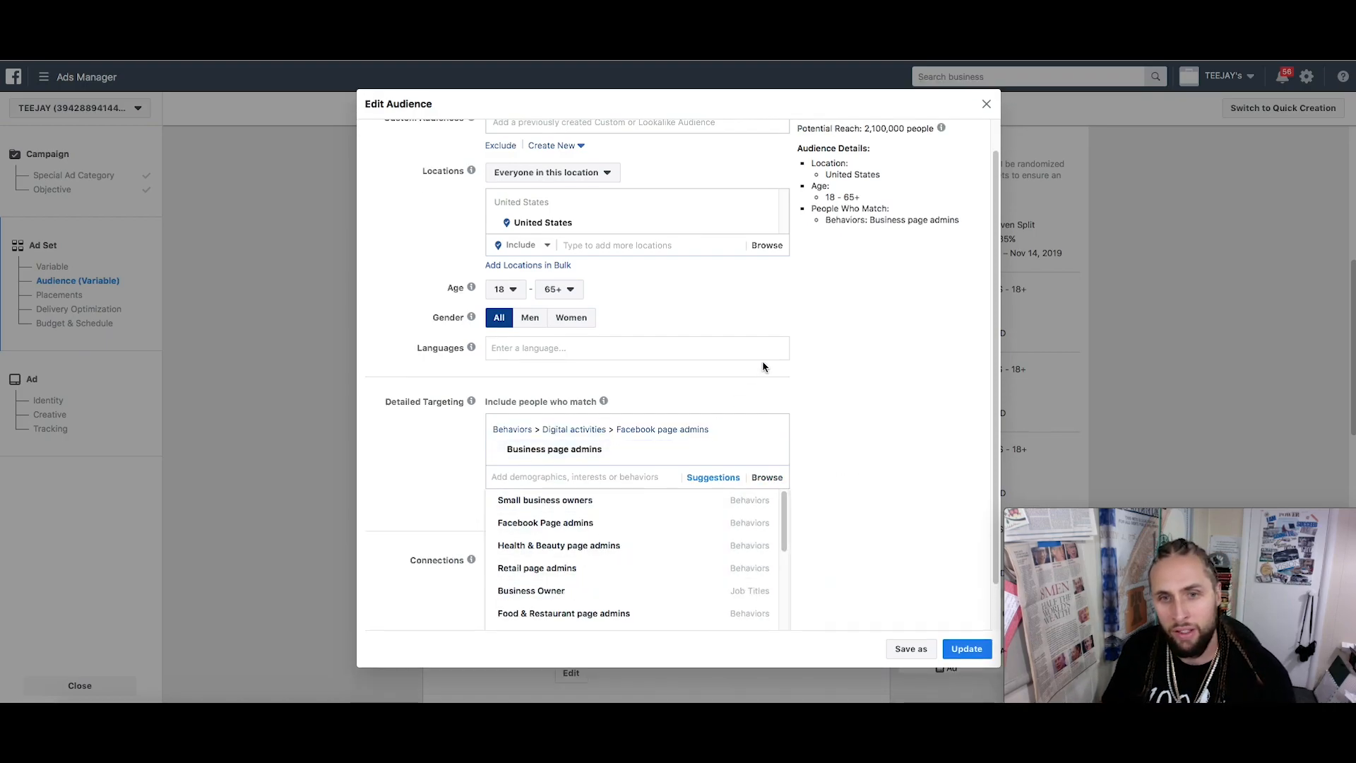
pyautogui.click(780, 399)
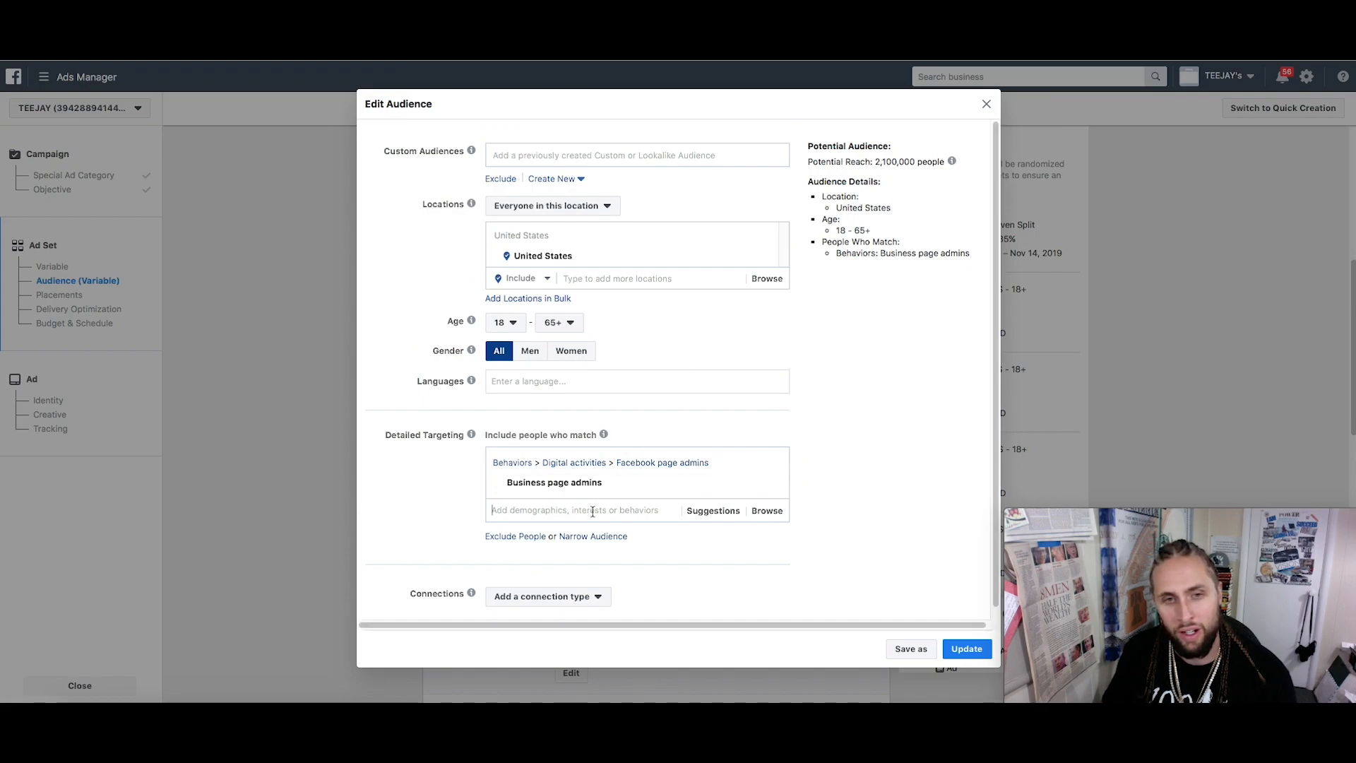
pyautogui.click(692, 517)
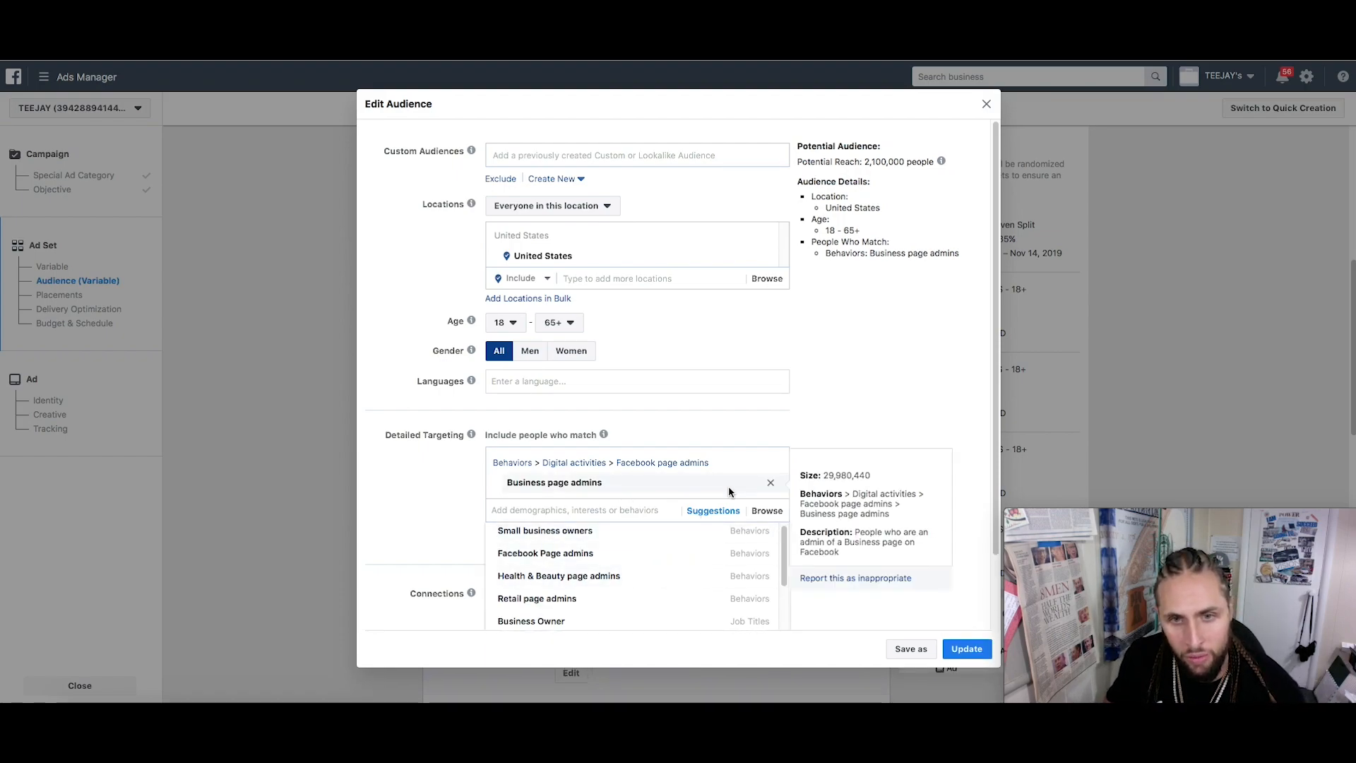
pyautogui.click(772, 485)
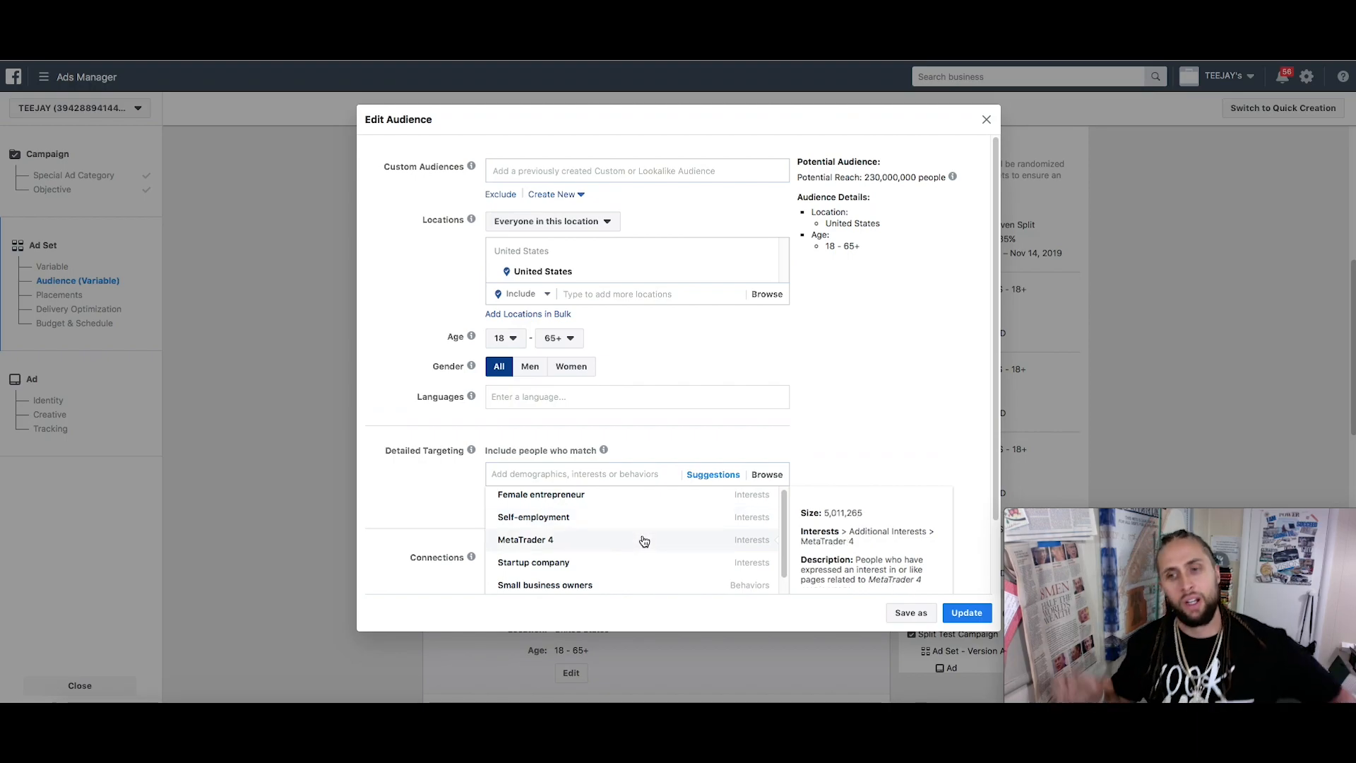
pyautogui.scroll(-1, 629, 559)
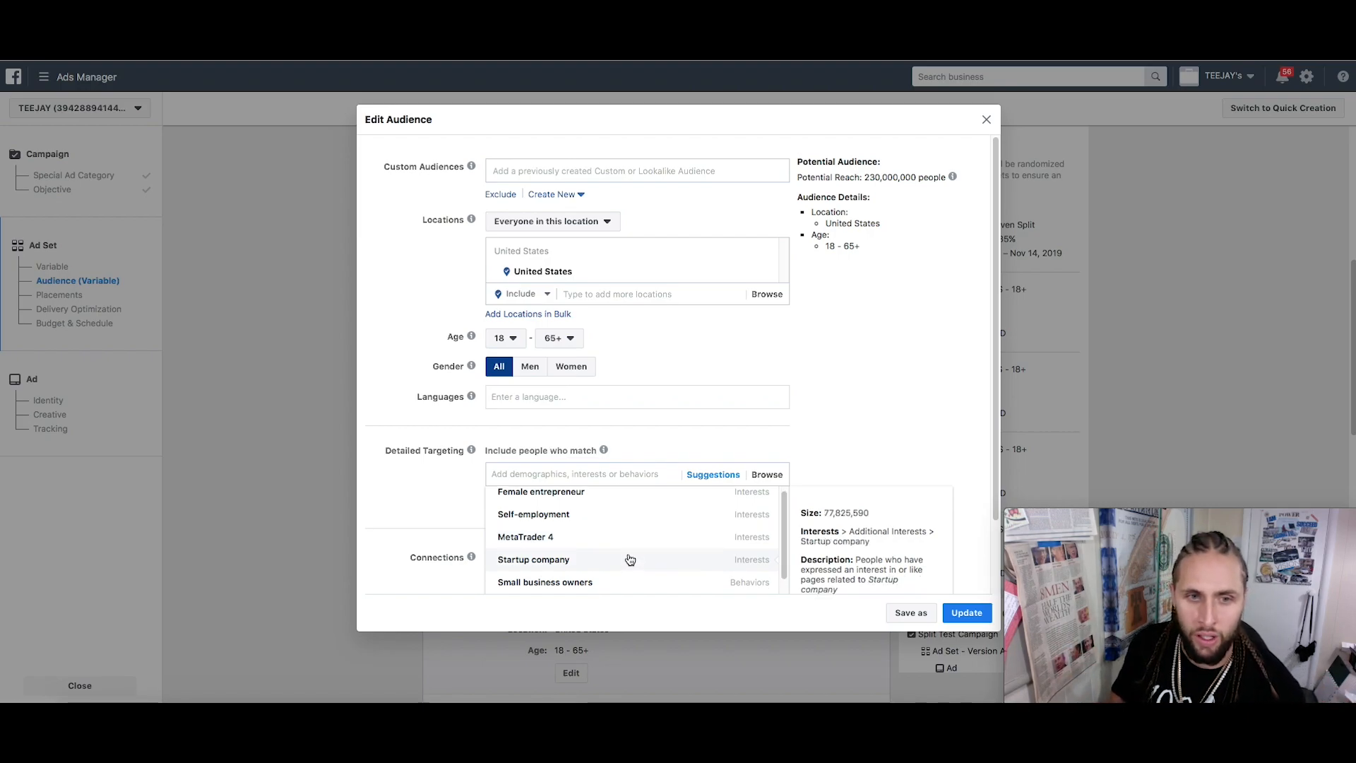
pyautogui.scroll(-3, 629, 559)
pyautogui.scroll(1, 631, 559)
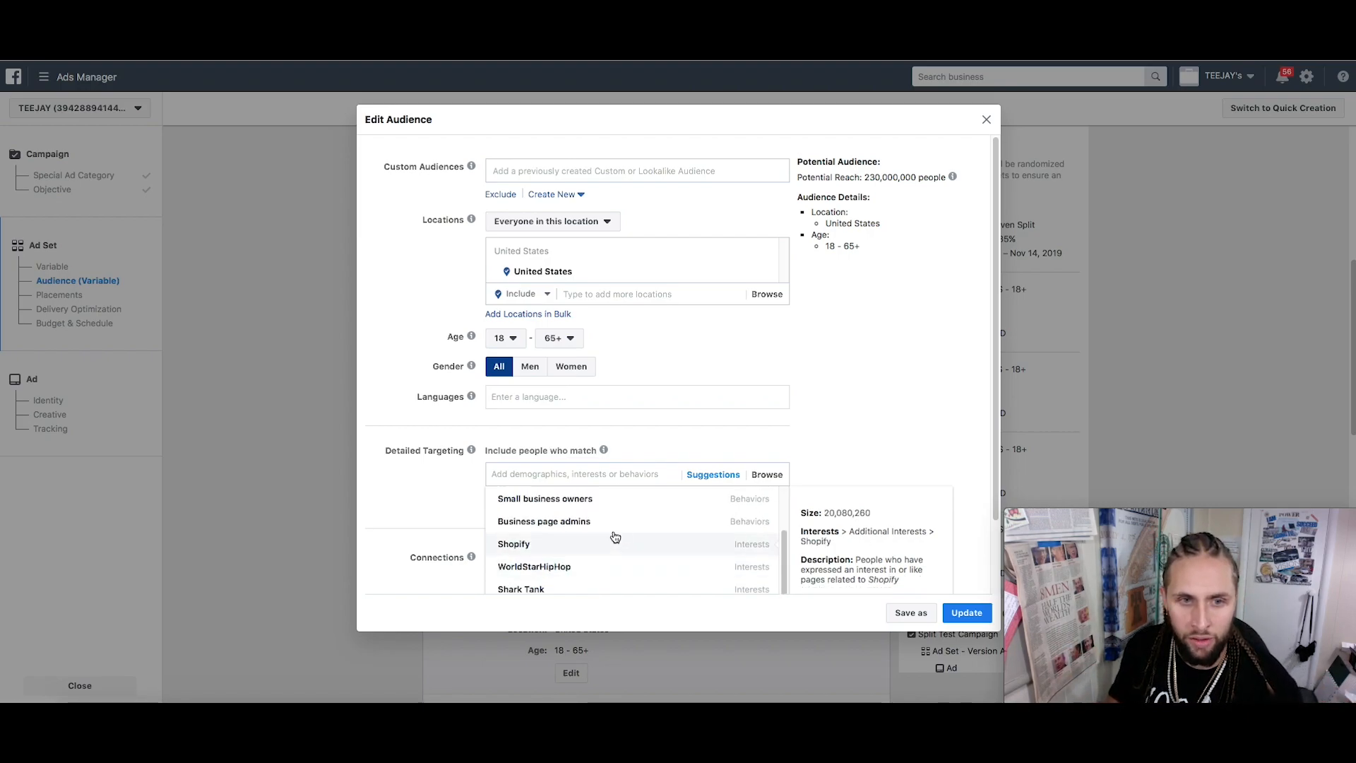
pyautogui.click(611, 523)
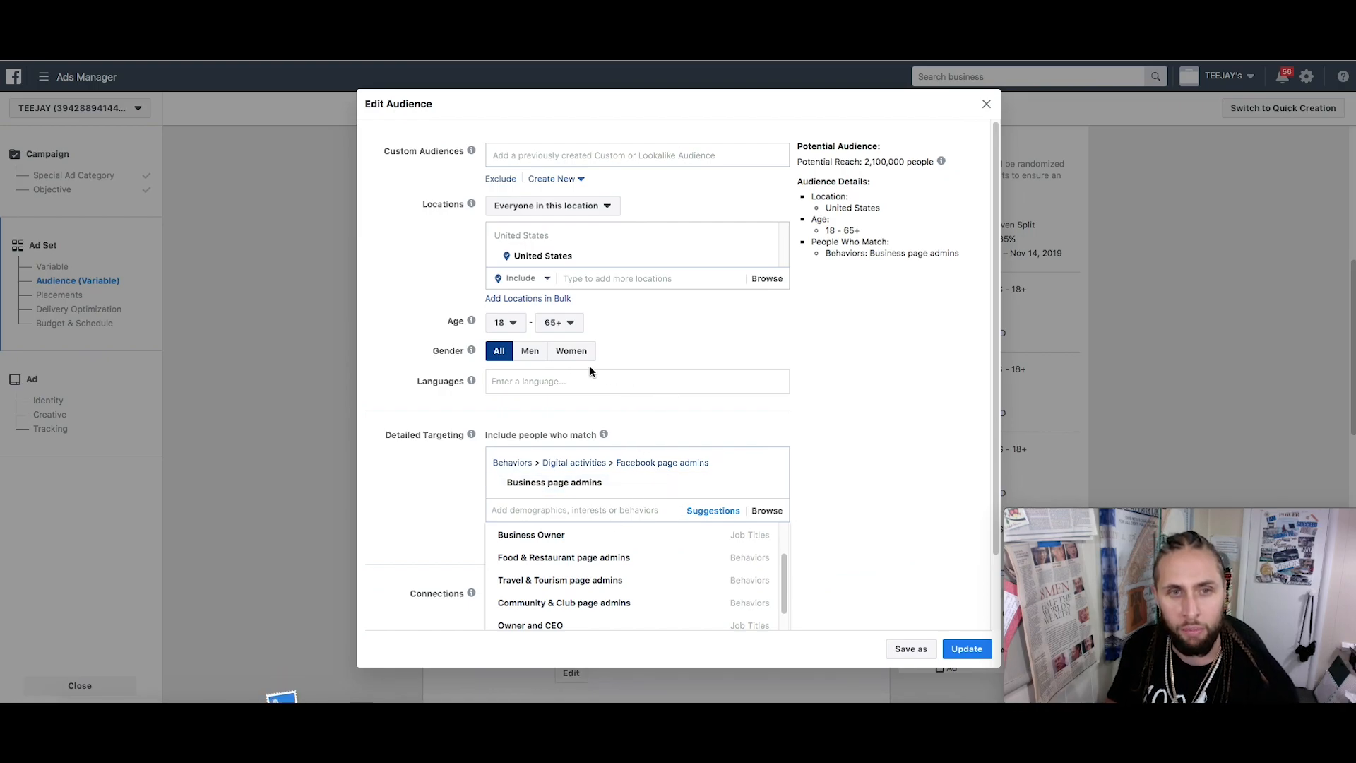
# Set Ad Set D's age range to 21–35 and save the audience
pyautogui.click(505, 323)
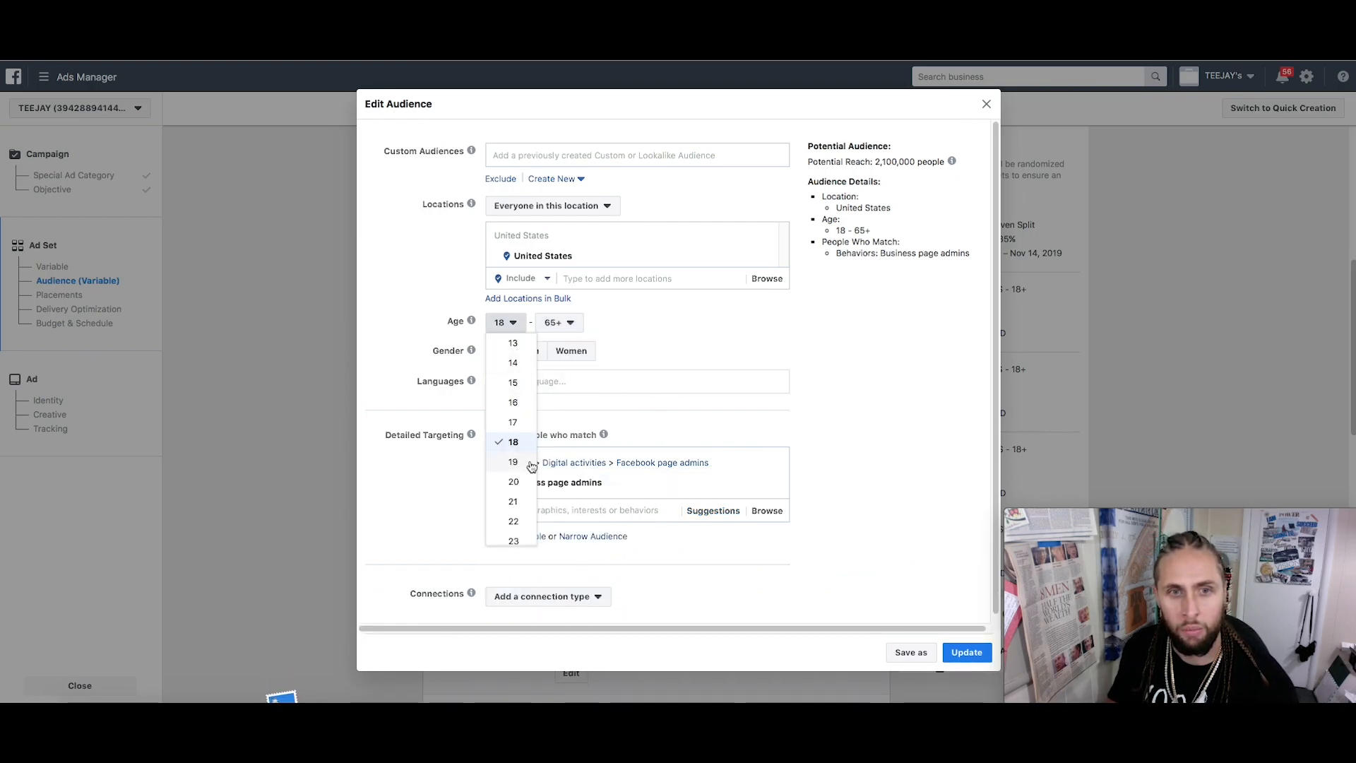
pyautogui.click(509, 503)
pyautogui.click(574, 328)
pyautogui.scroll(6, 568, 459)
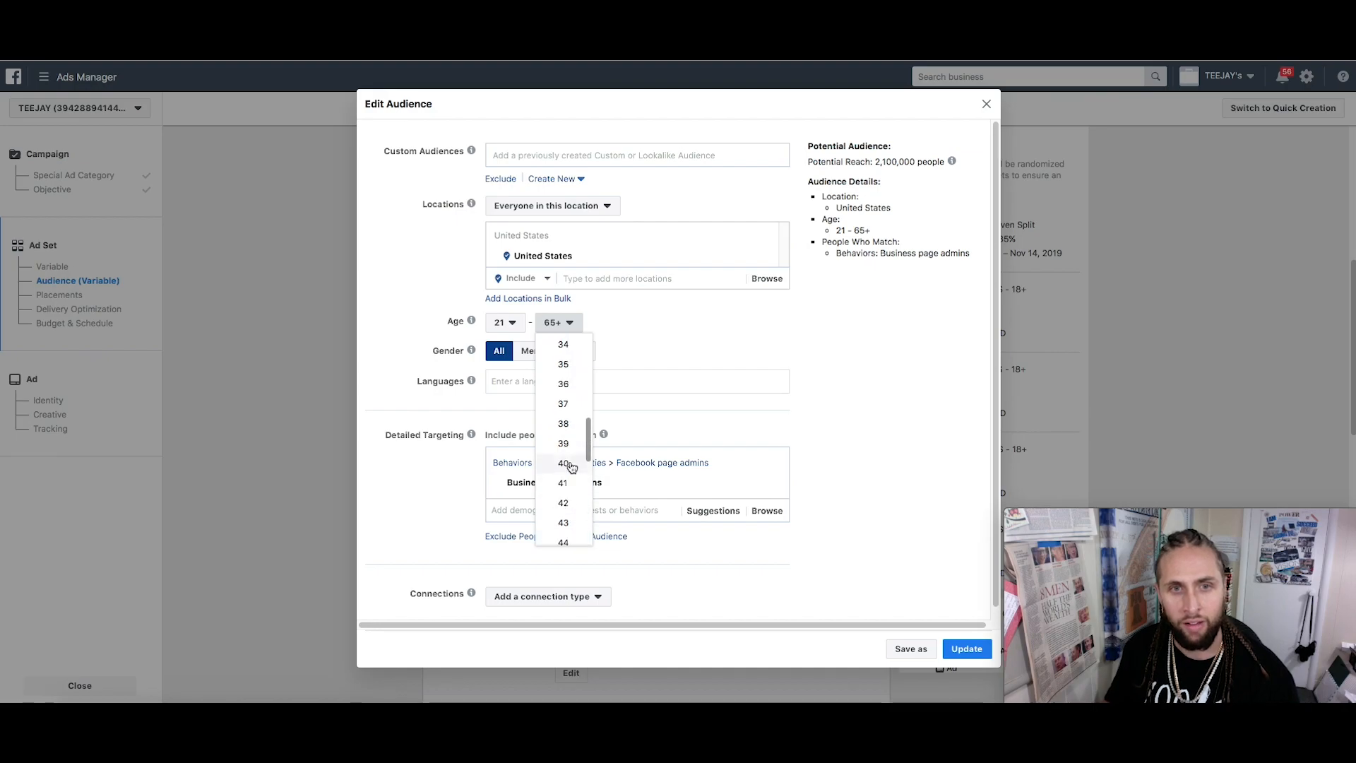
pyautogui.click(563, 363)
pyautogui.click(966, 648)
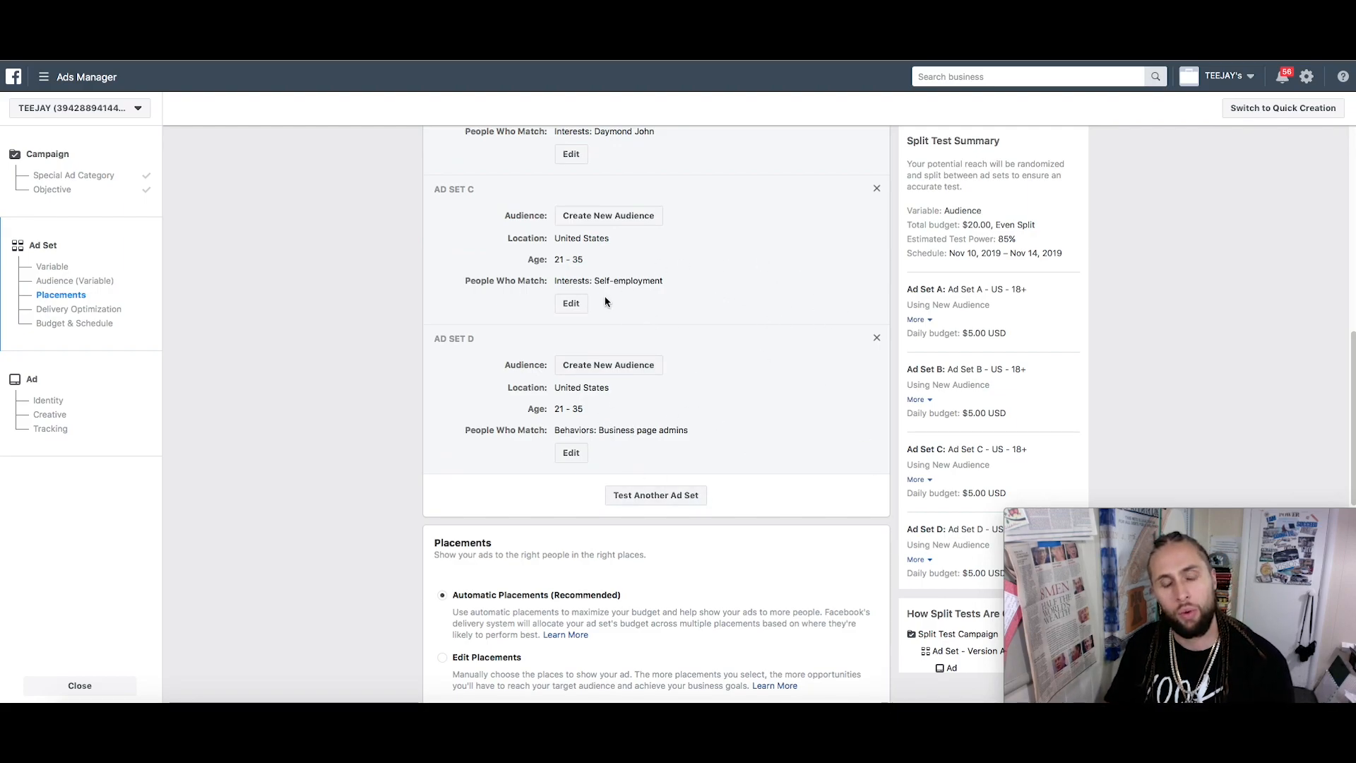
# Switch the split test's placements from automatic to Edit Placements
pyautogui.scroll(-1, 712, 489)
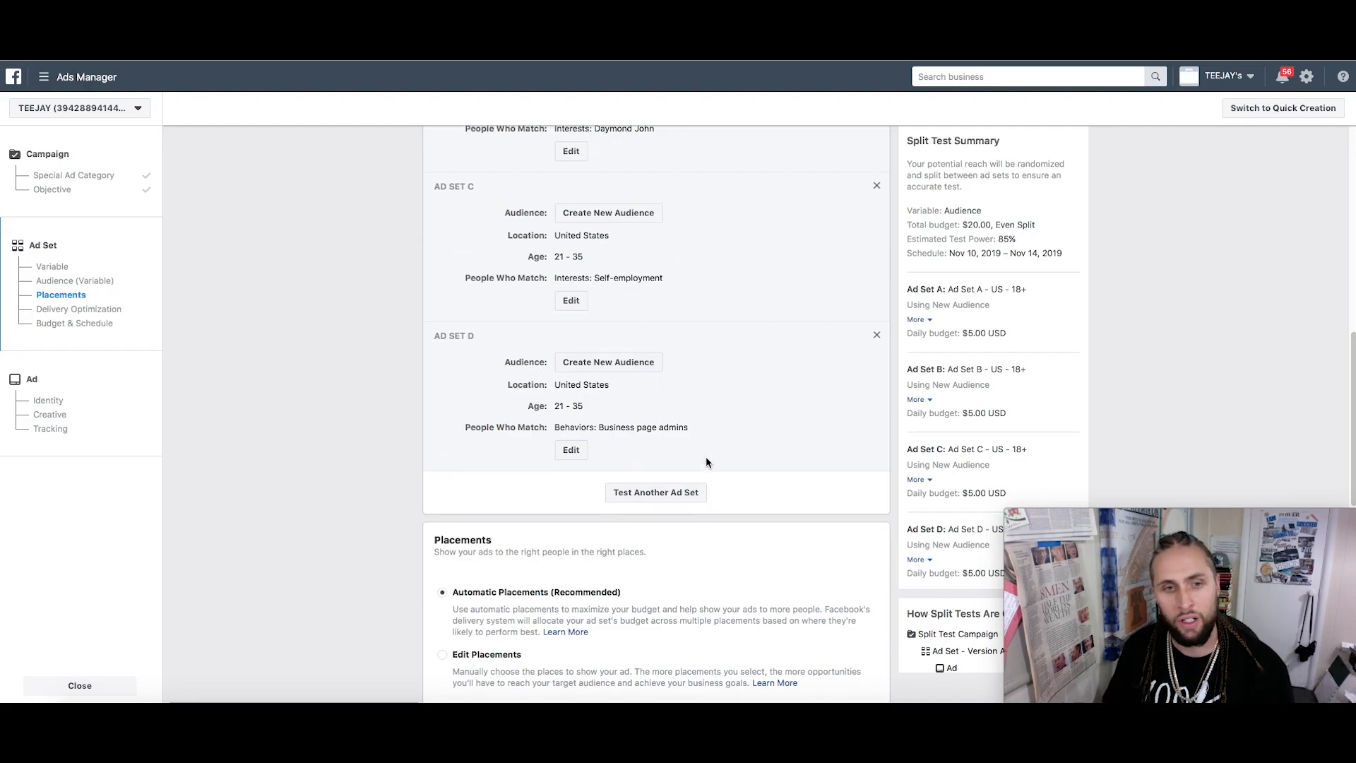
pyautogui.scroll(-3, 897, 423)
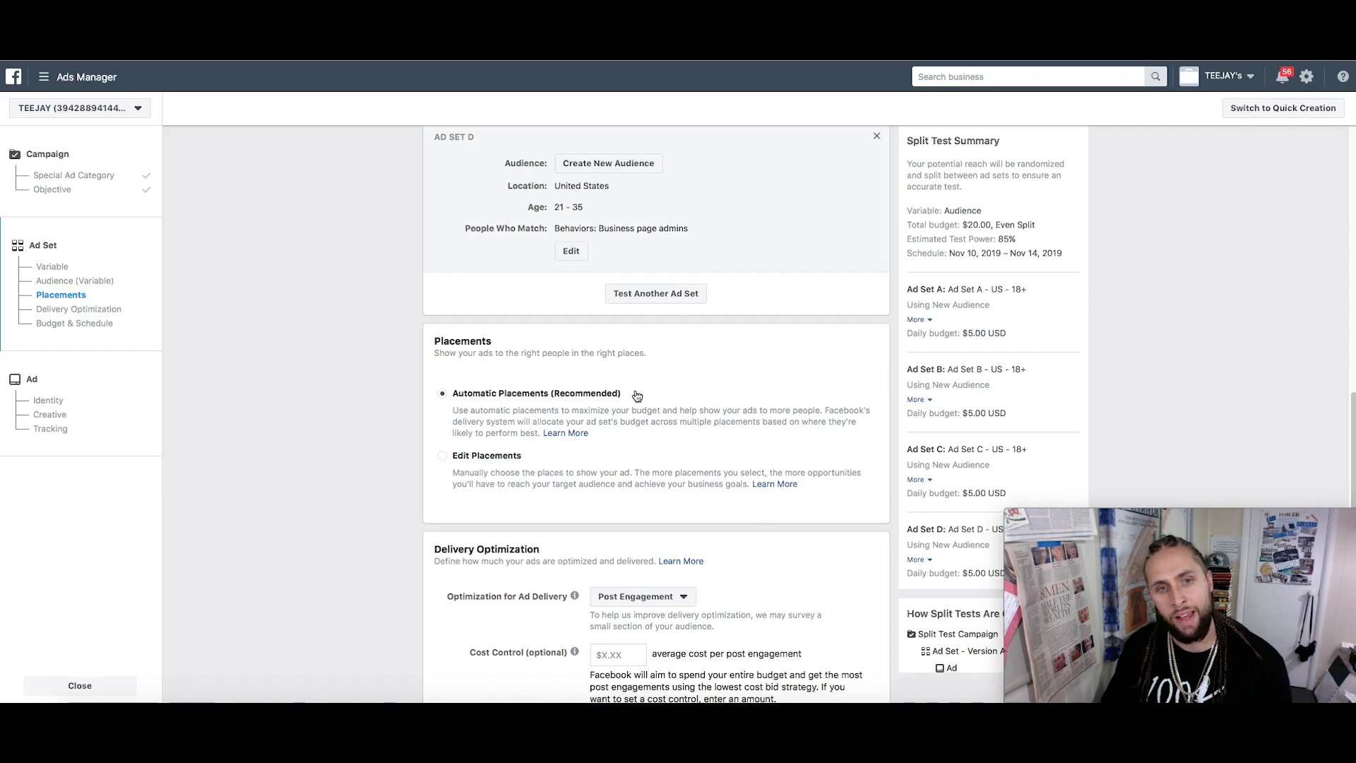
pyautogui.click(442, 456)
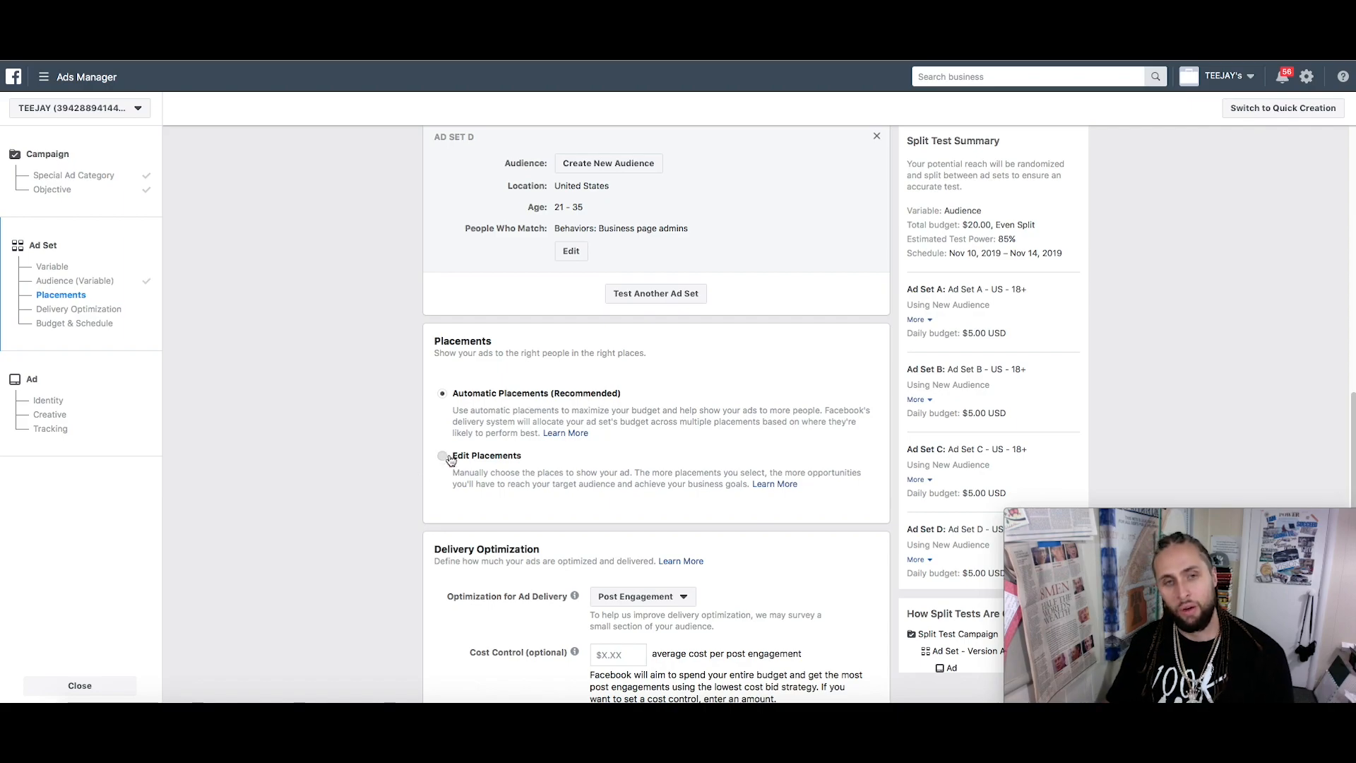
# Widen placement devices from Mobile to All Devices (Recommended) by adding Desktop
pyautogui.scroll(-2, 656, 457)
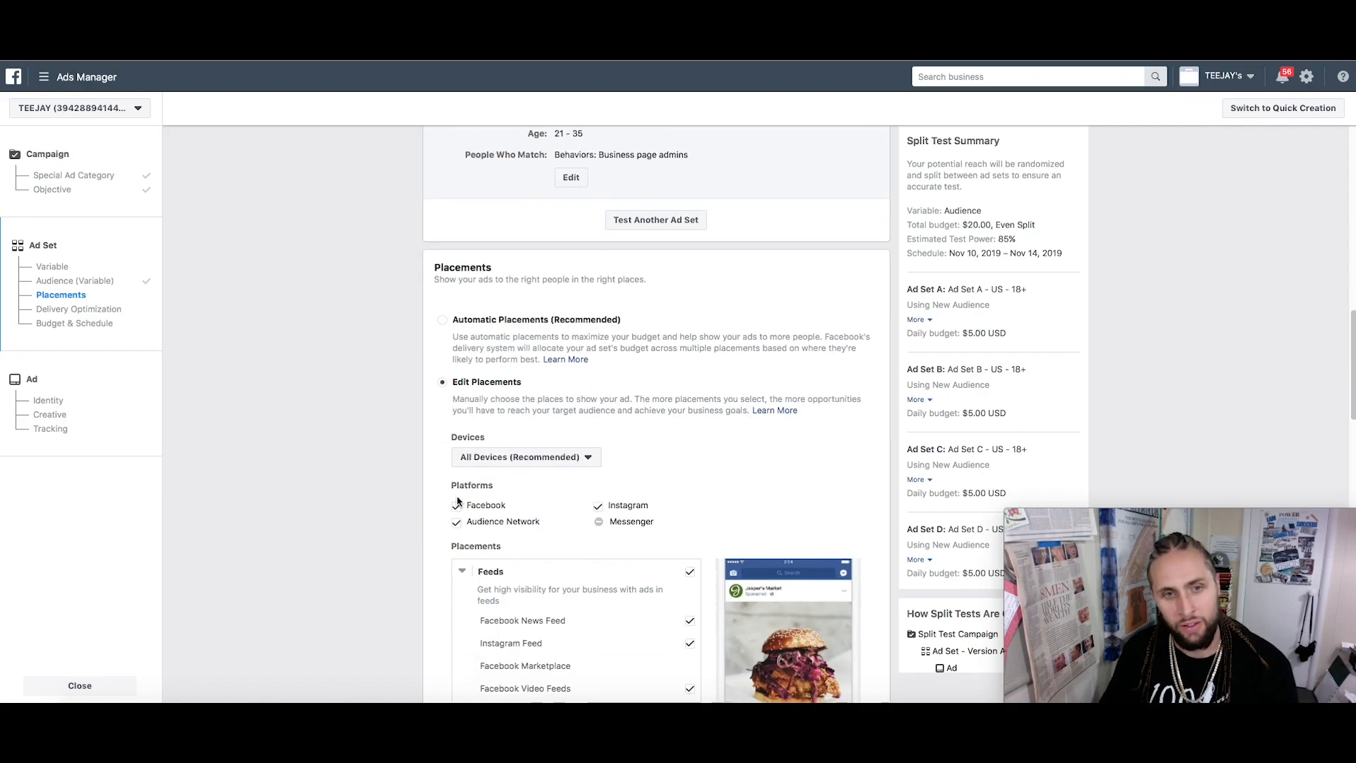
pyautogui.click(516, 460)
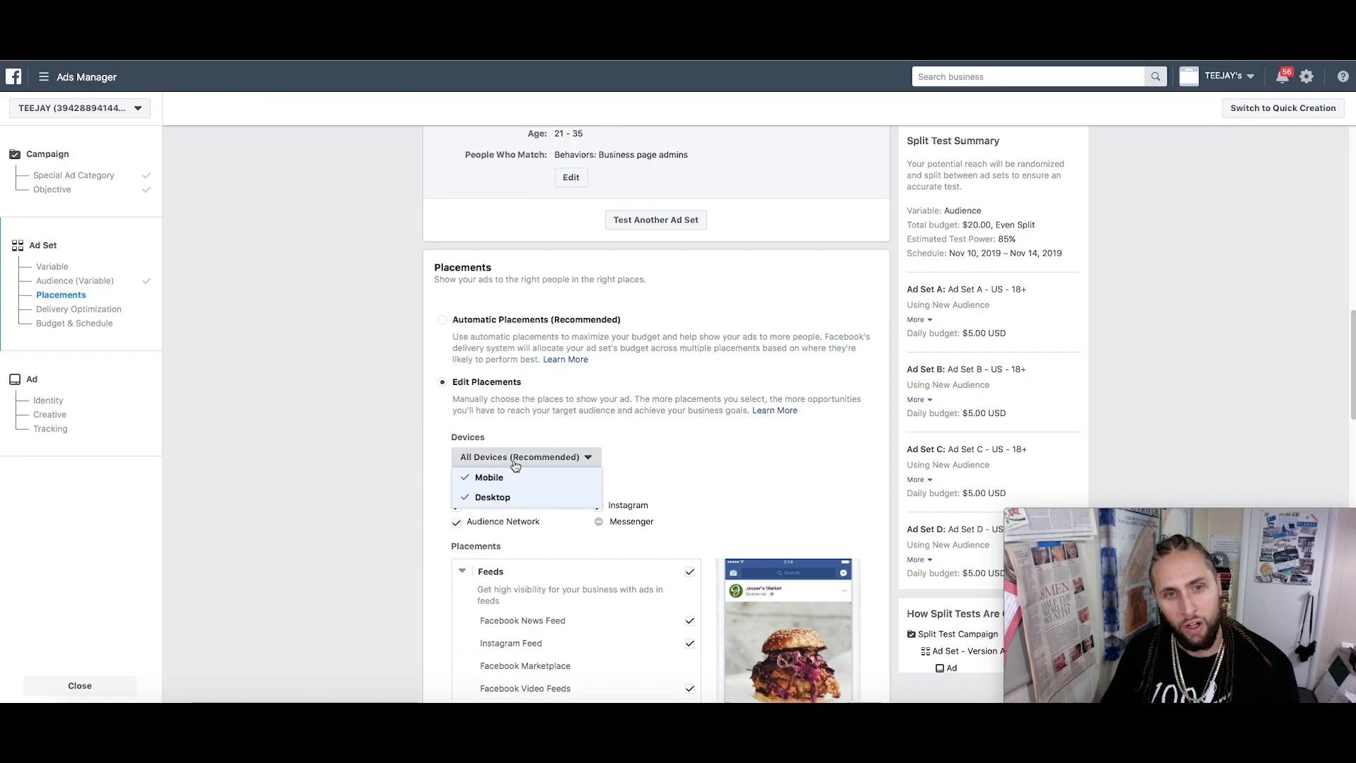
pyautogui.click(466, 500)
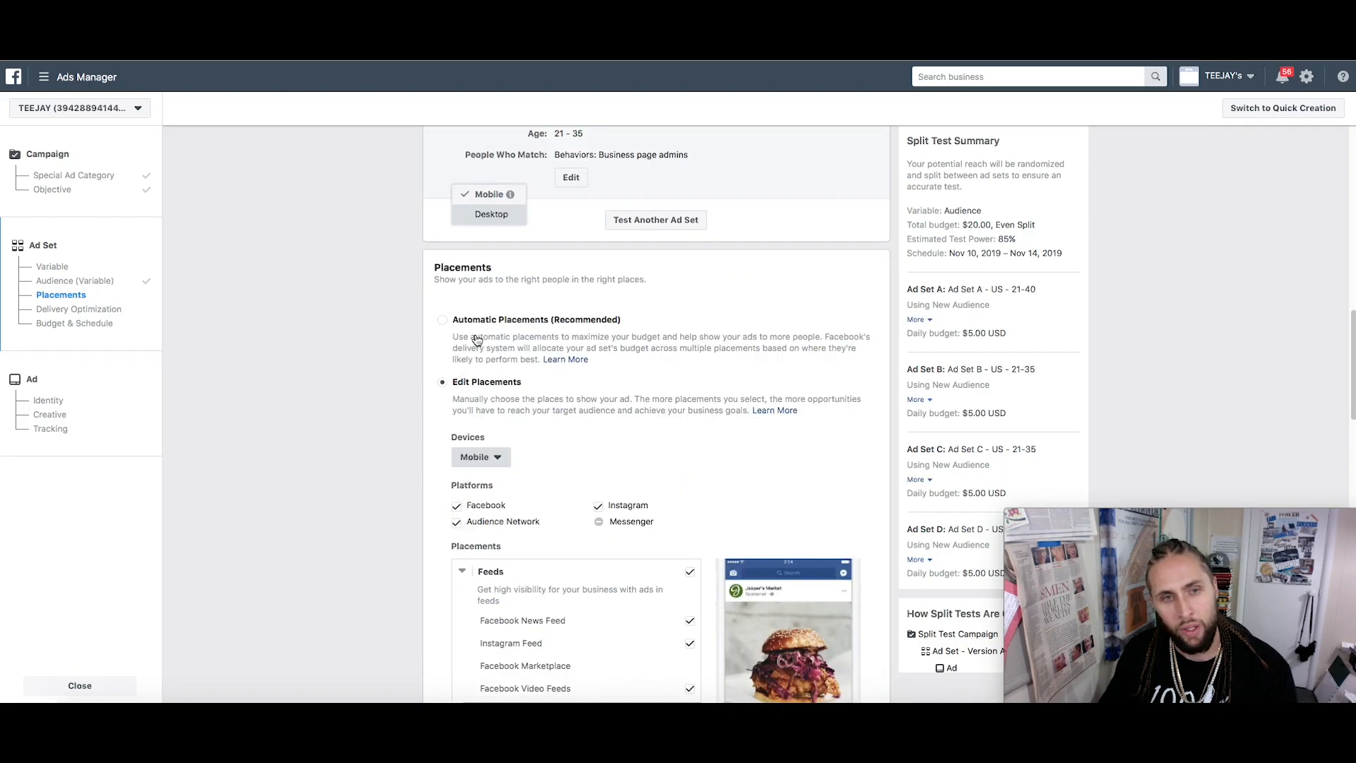
pyautogui.click(474, 461)
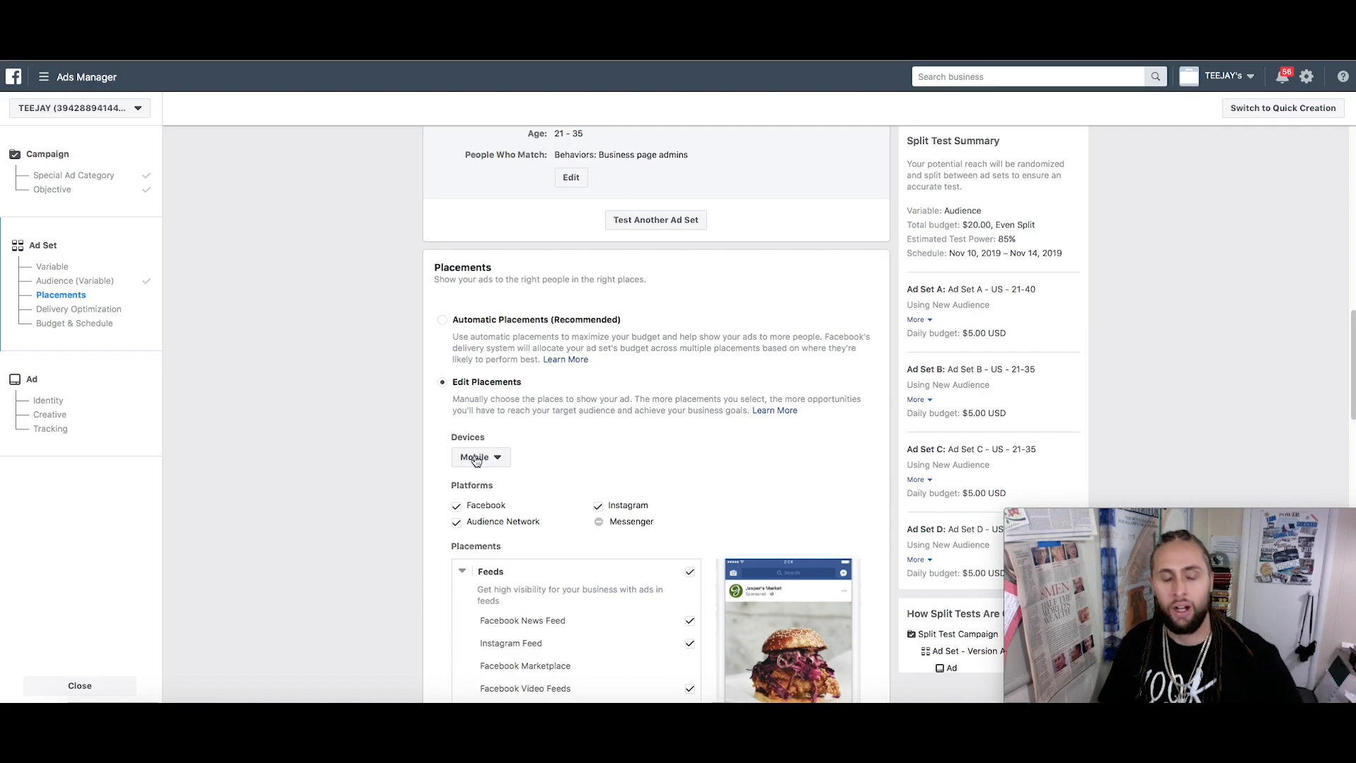
pyautogui.click(479, 458)
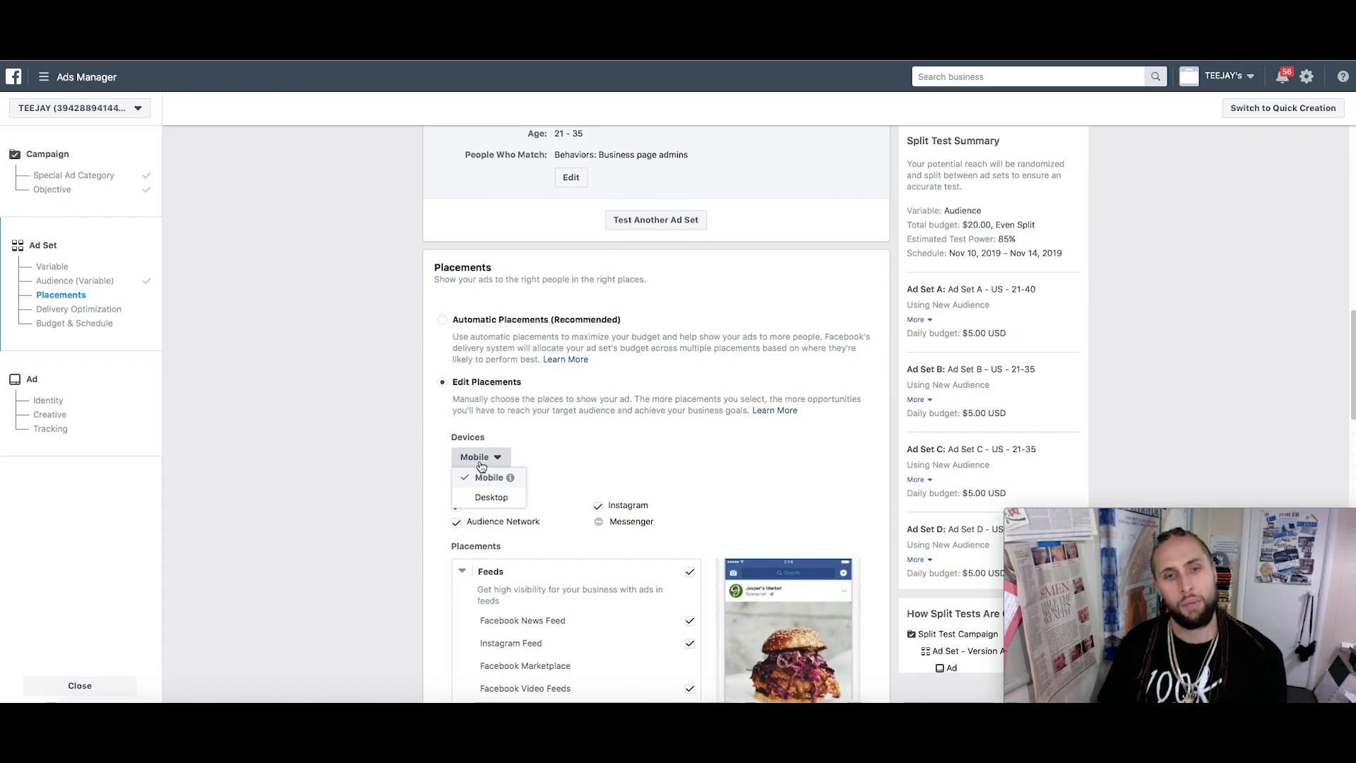
pyautogui.click(471, 496)
pyautogui.scroll(-4, 464, 504)
pyautogui.scroll(4, 463, 505)
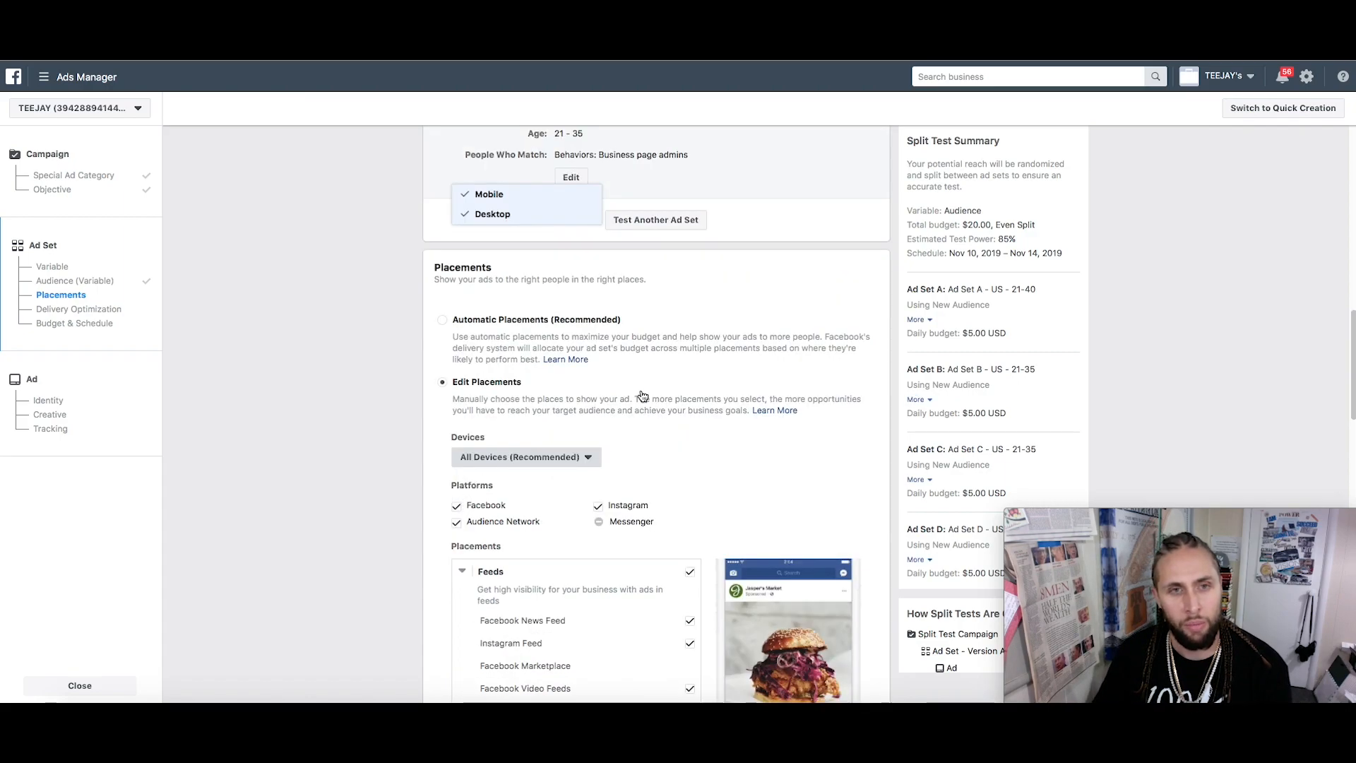
pyautogui.click(642, 396)
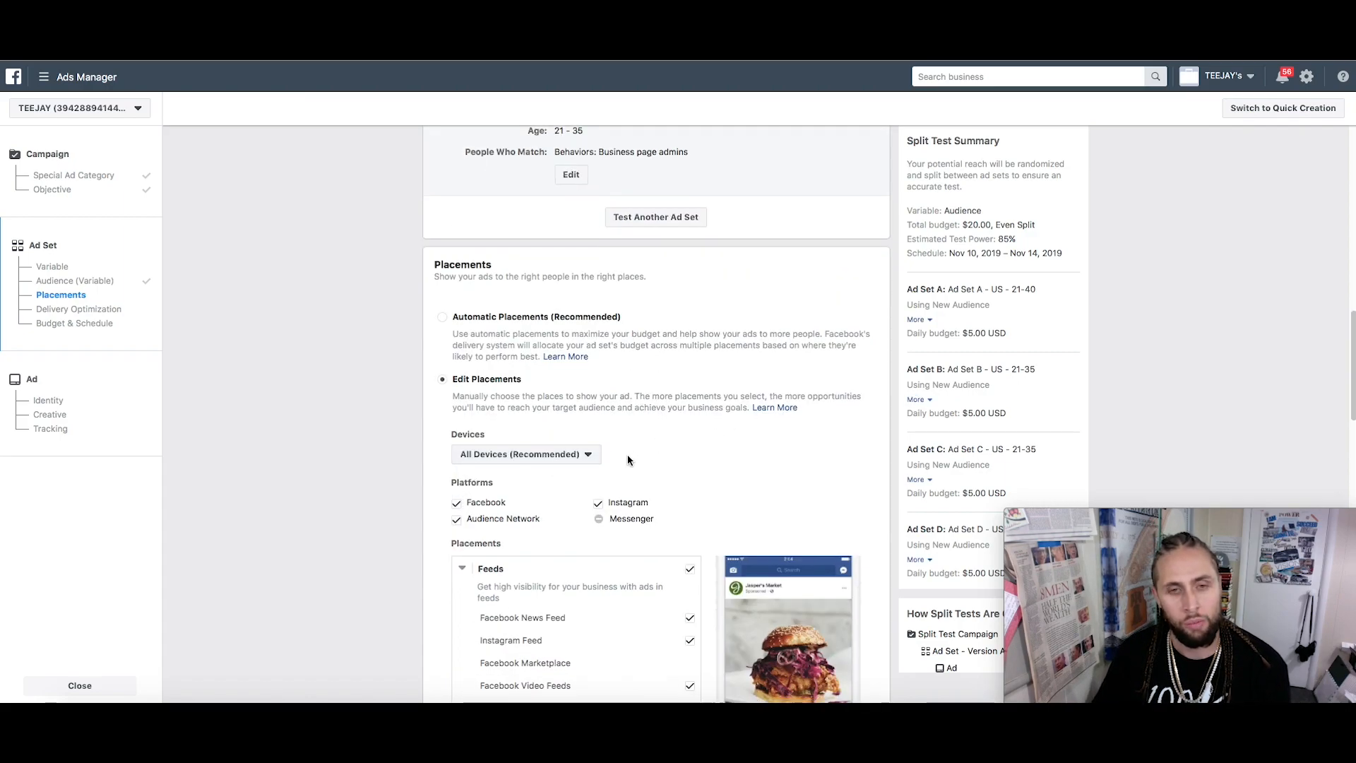
pyautogui.scroll(-1, 626, 456)
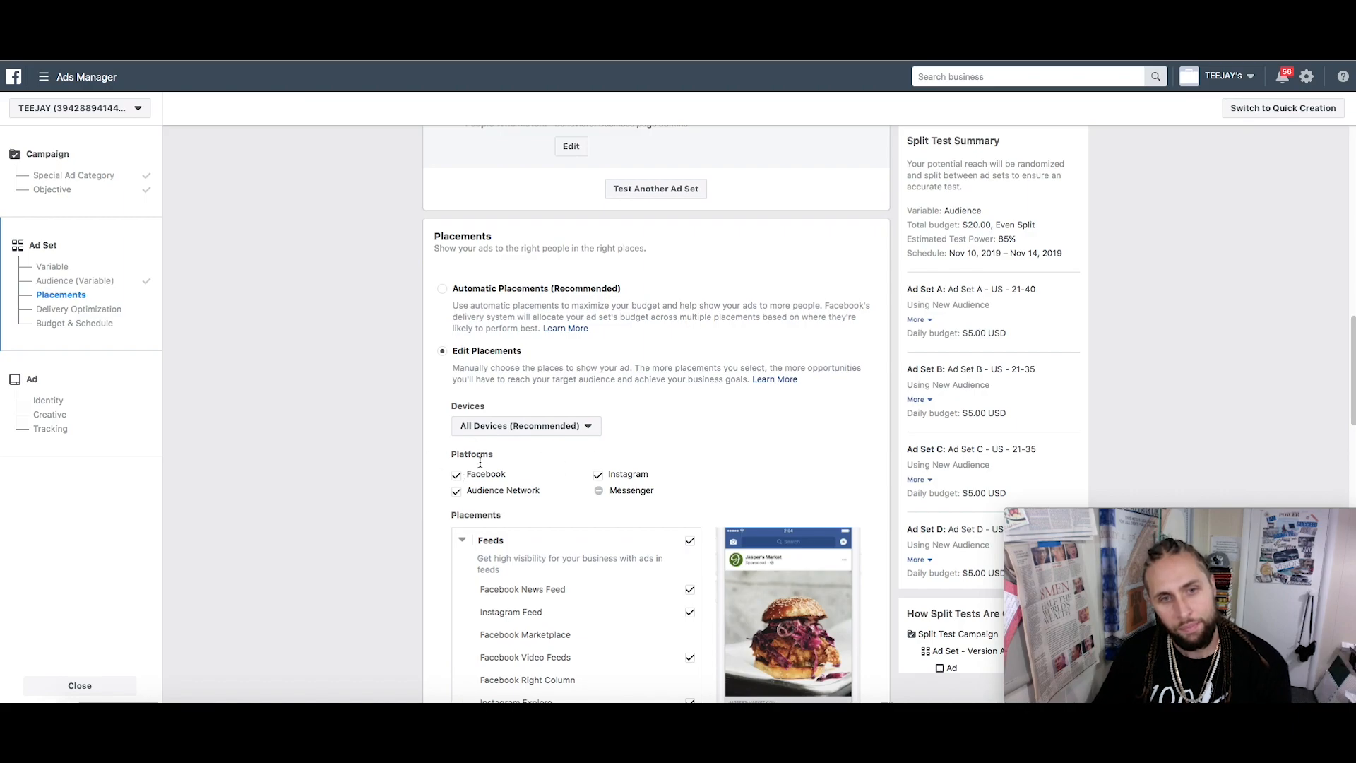
pyautogui.scroll(-1, 480, 462)
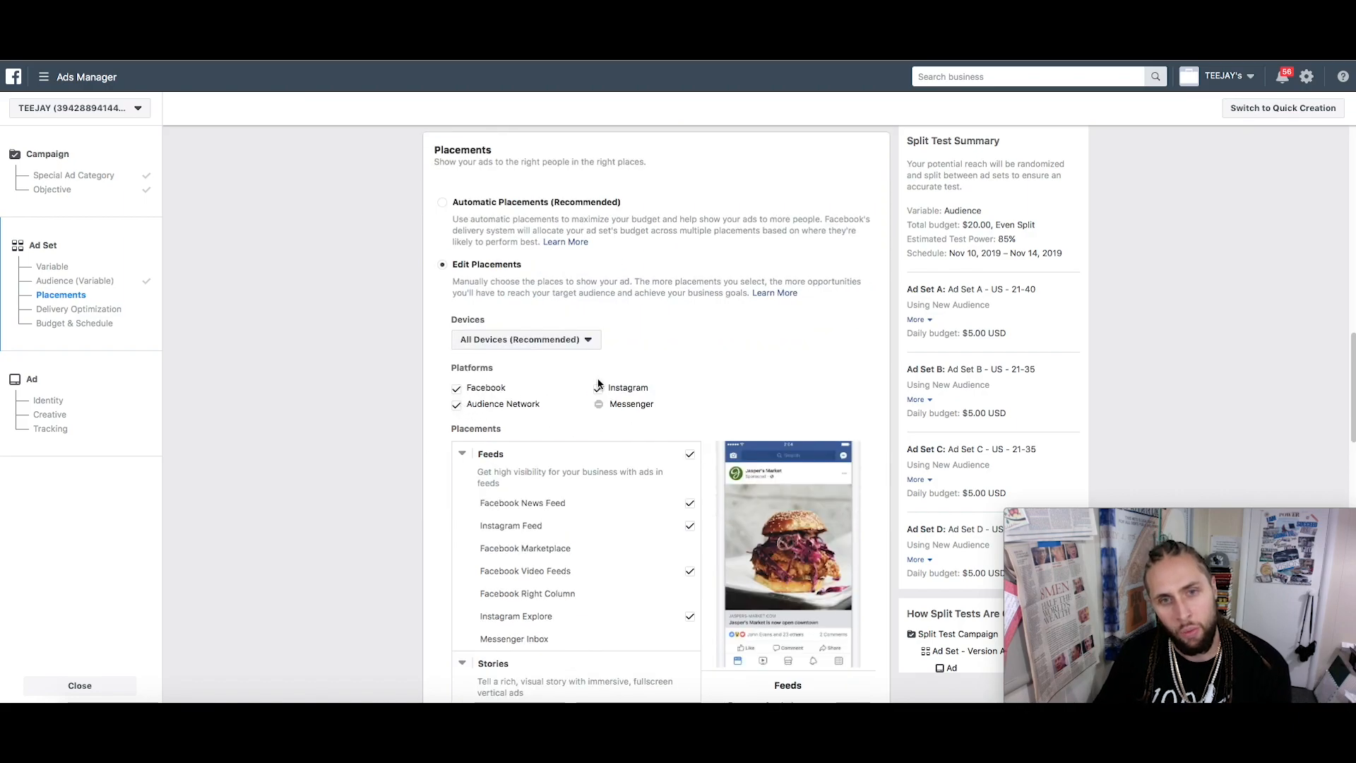
# Remove the Instagram and Audience Network platforms and the In-Article placement
pyautogui.scroll(-1, 599, 396)
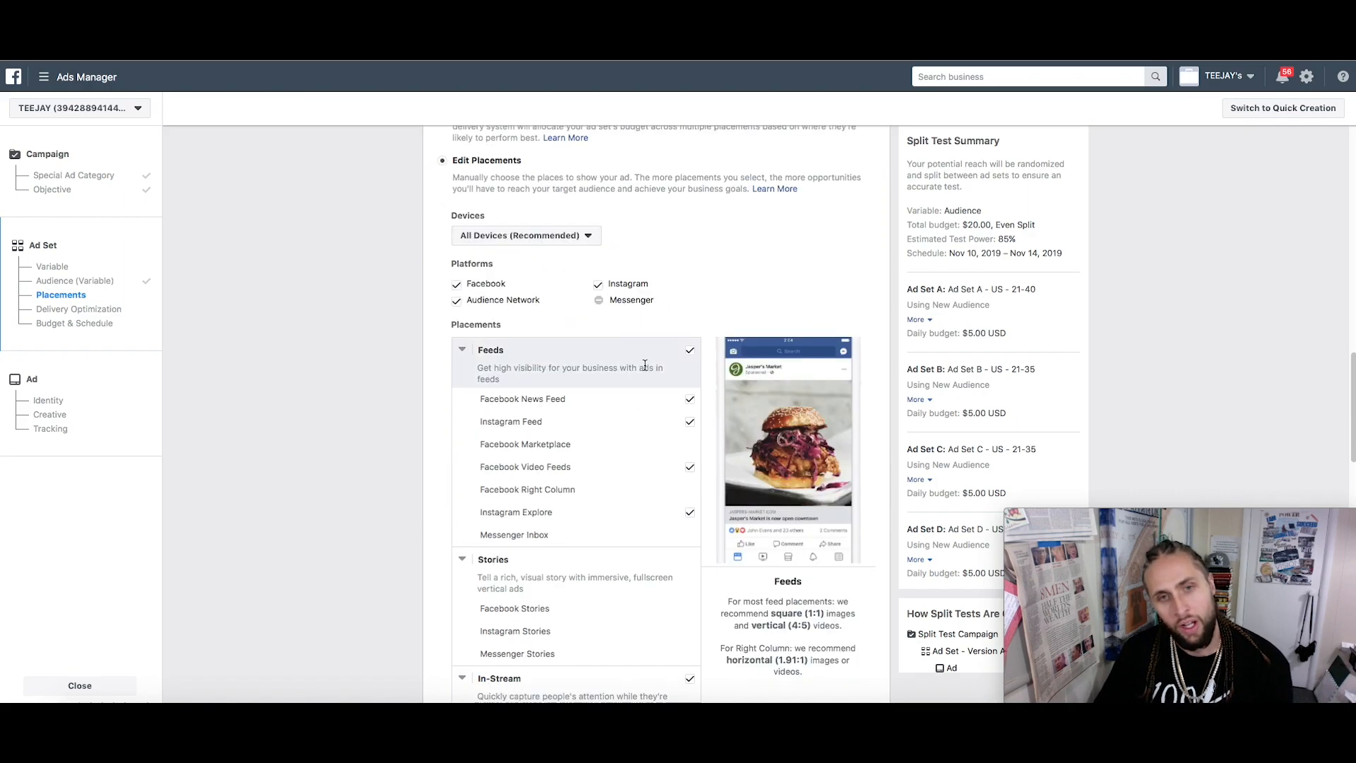
pyautogui.click(599, 286)
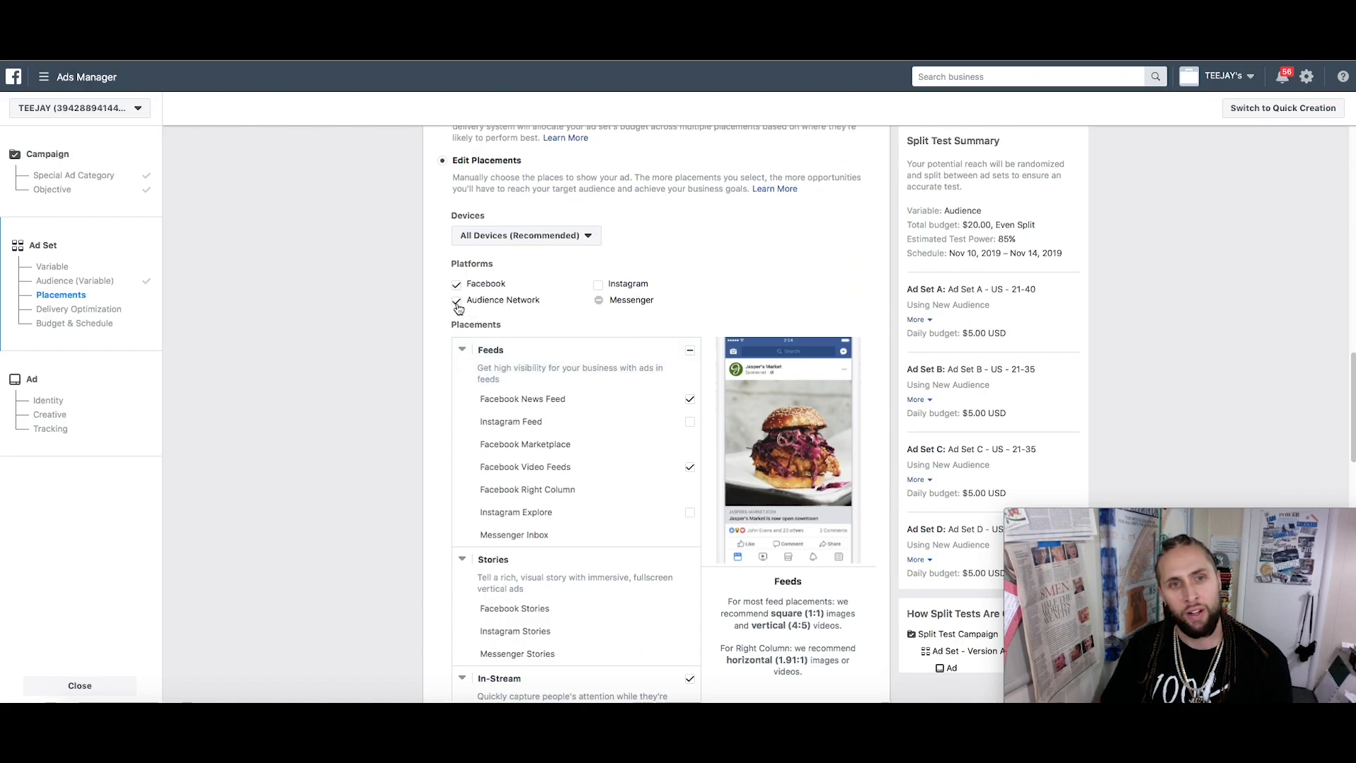
pyautogui.click(456, 302)
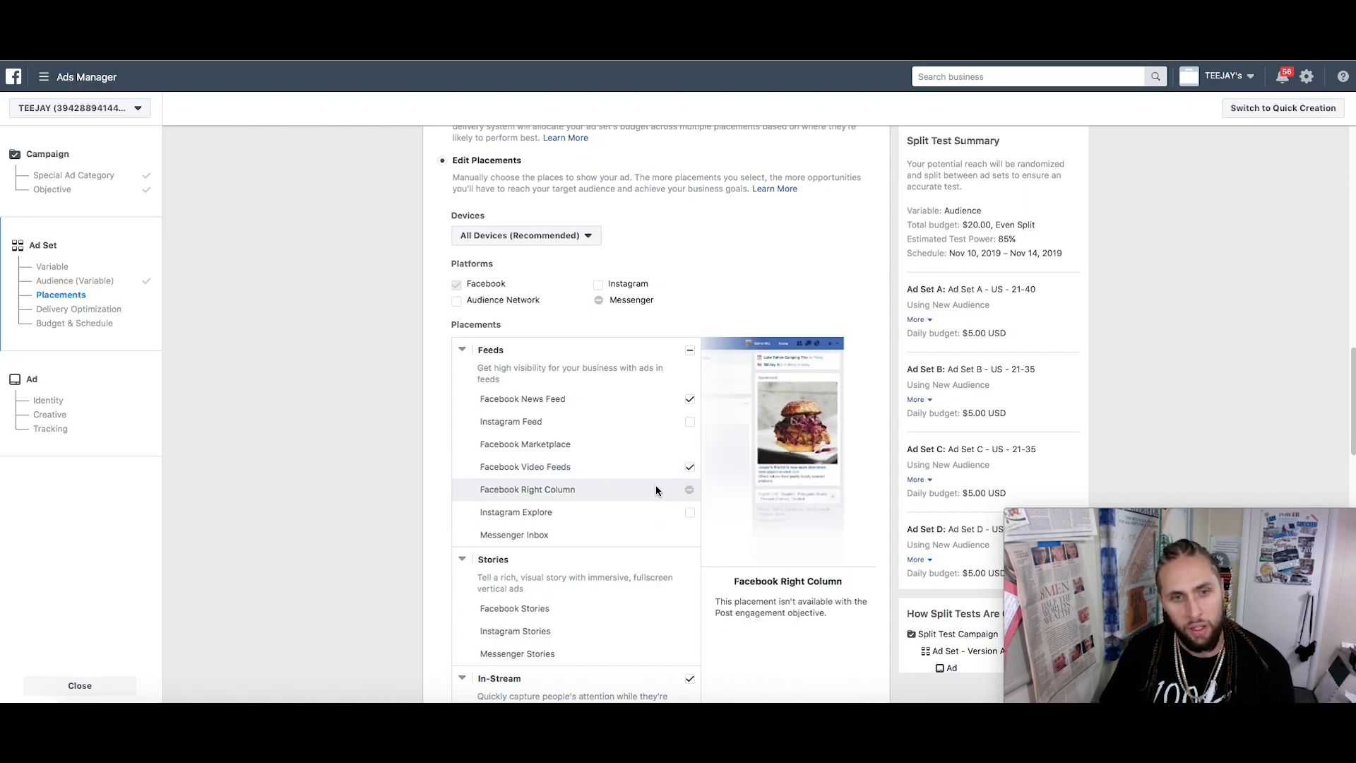
pyautogui.scroll(-1, 657, 487)
pyautogui.scroll(-3, 683, 513)
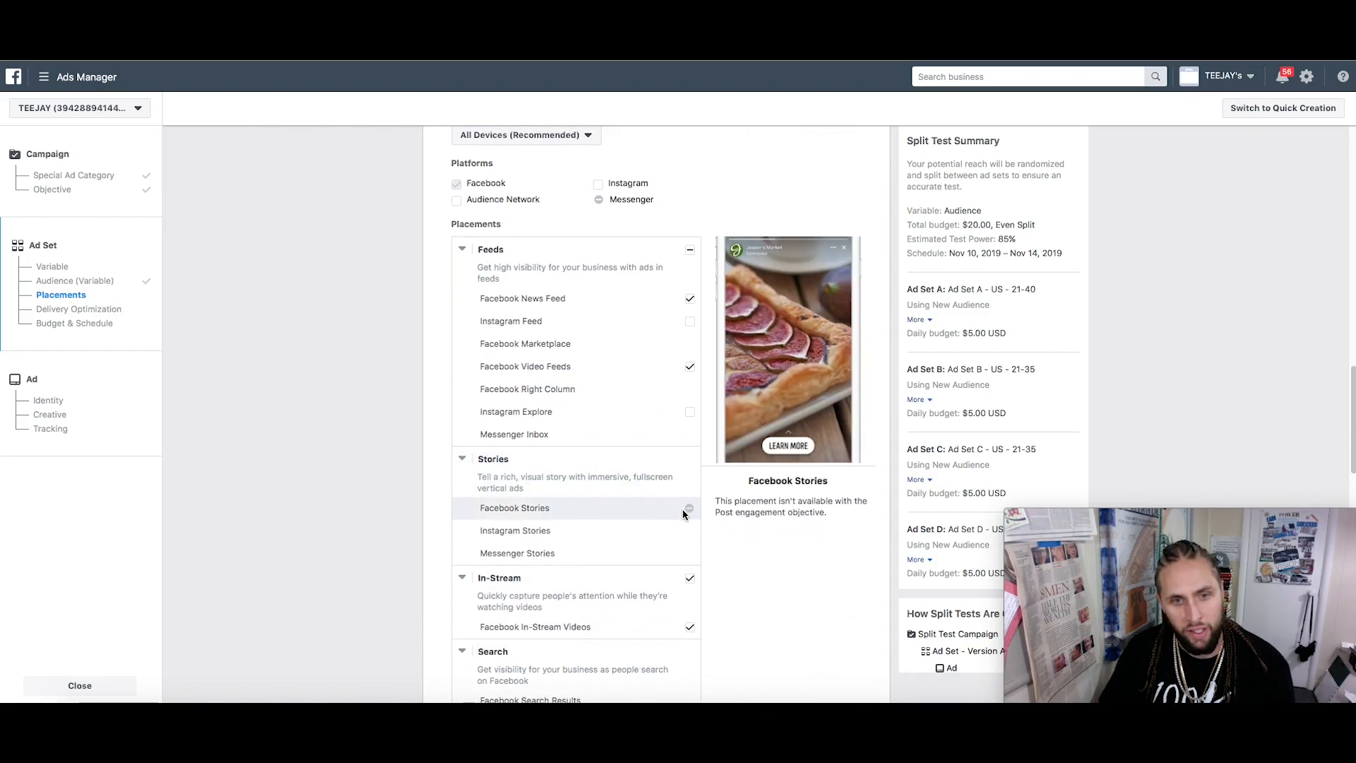
pyautogui.scroll(-2, 683, 516)
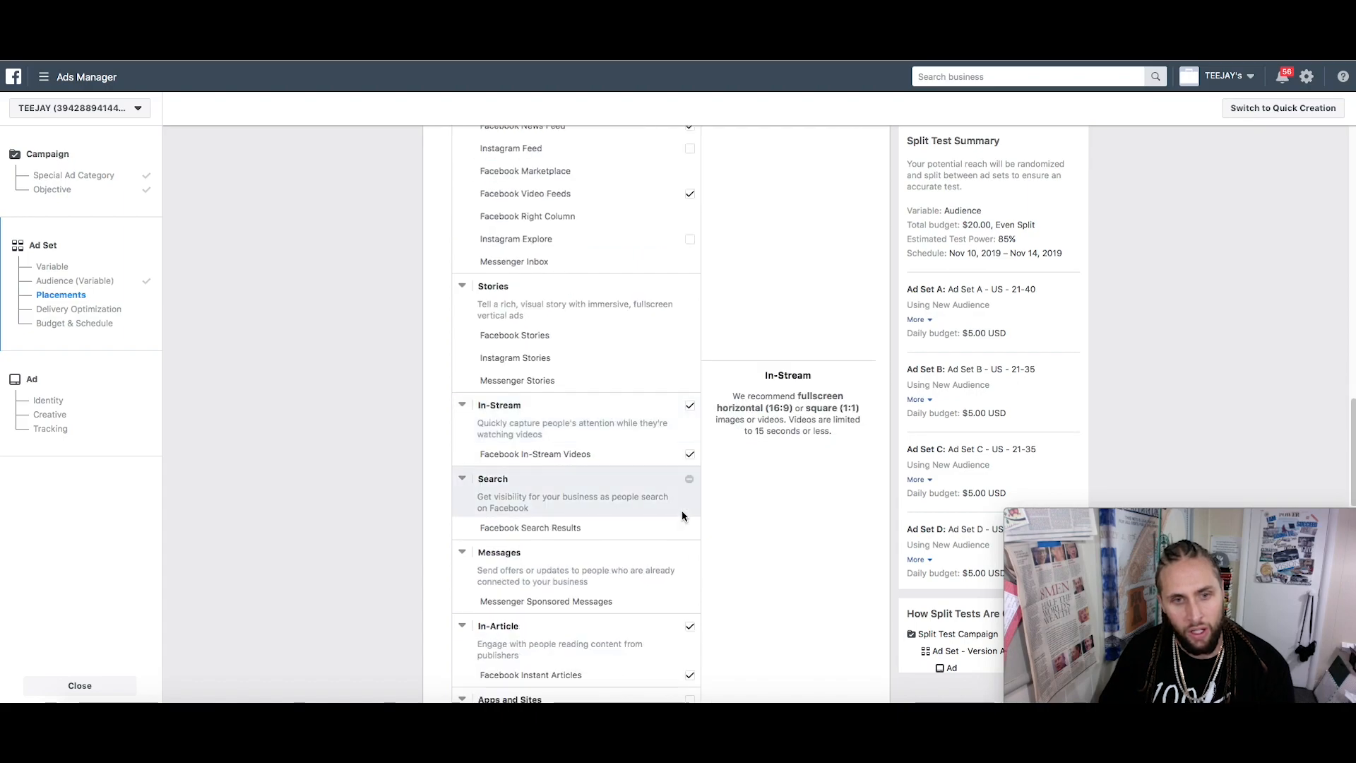
pyautogui.scroll(-3, 682, 516)
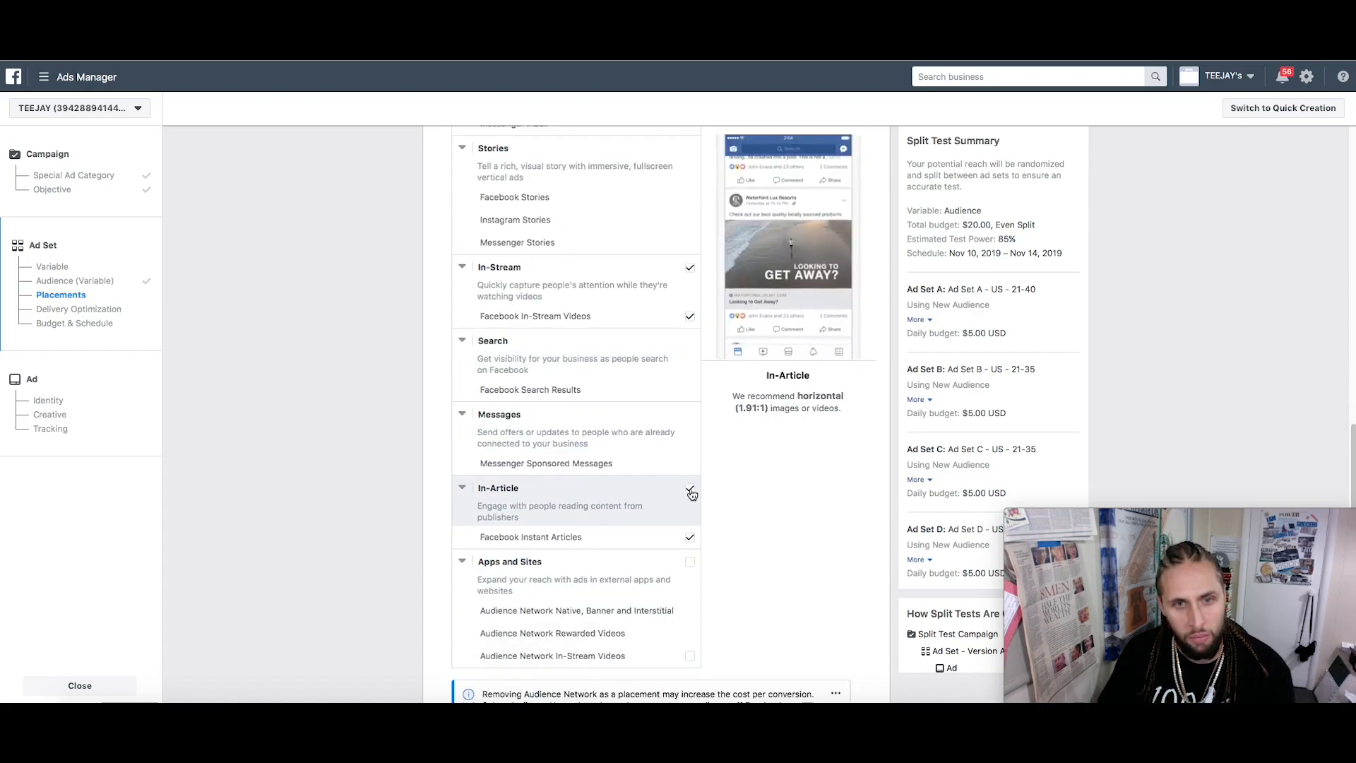
pyautogui.click(690, 490)
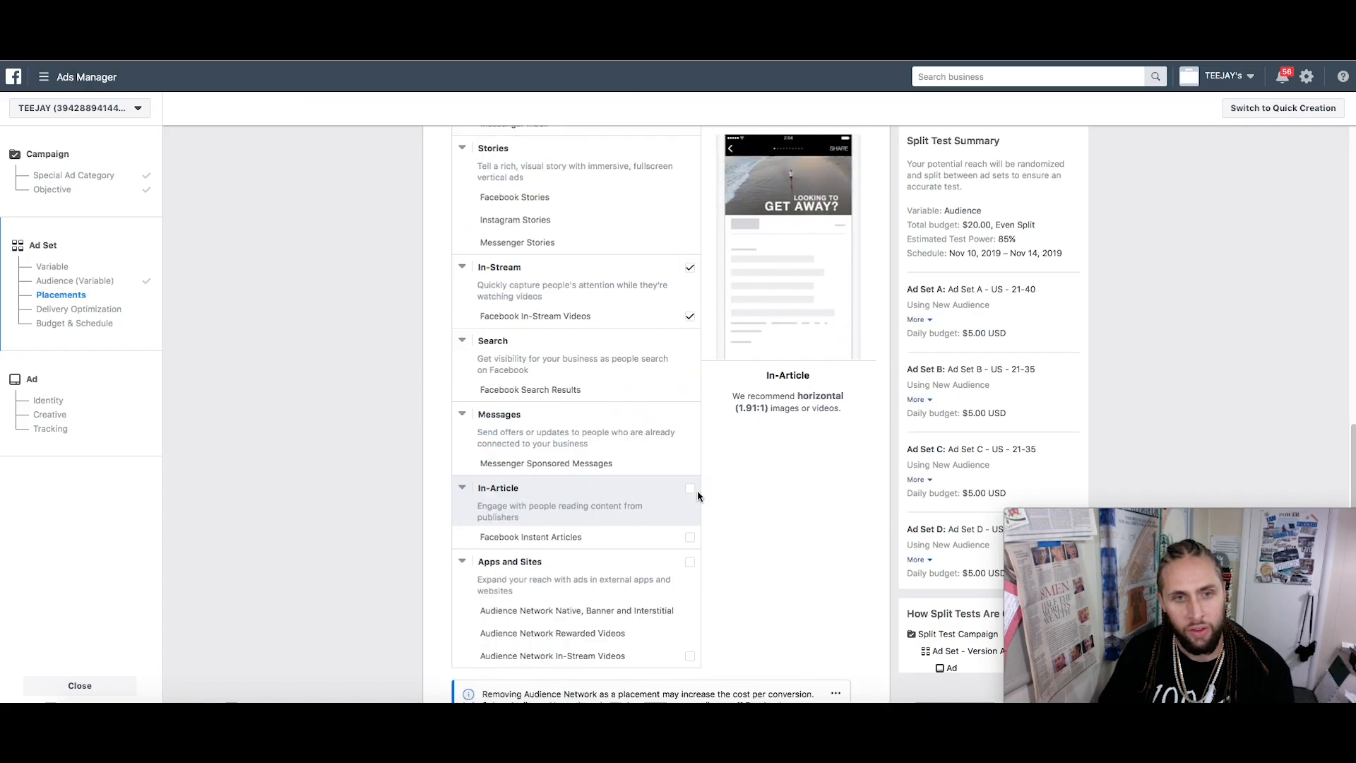
# Keep All Mobile Devices and show ads only when connected to Wi-Fi
pyautogui.scroll(-4, 688, 489)
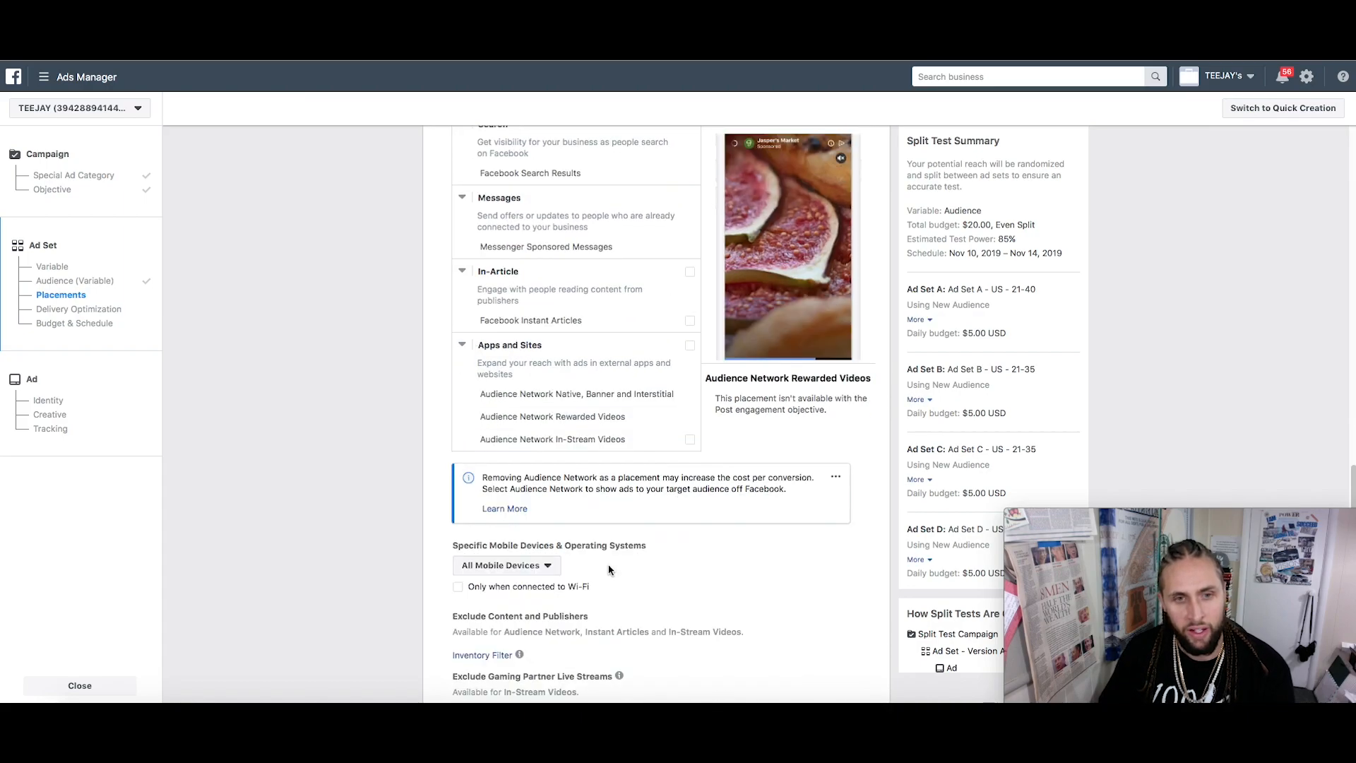
pyautogui.scroll(-1, 610, 569)
pyautogui.click(548, 533)
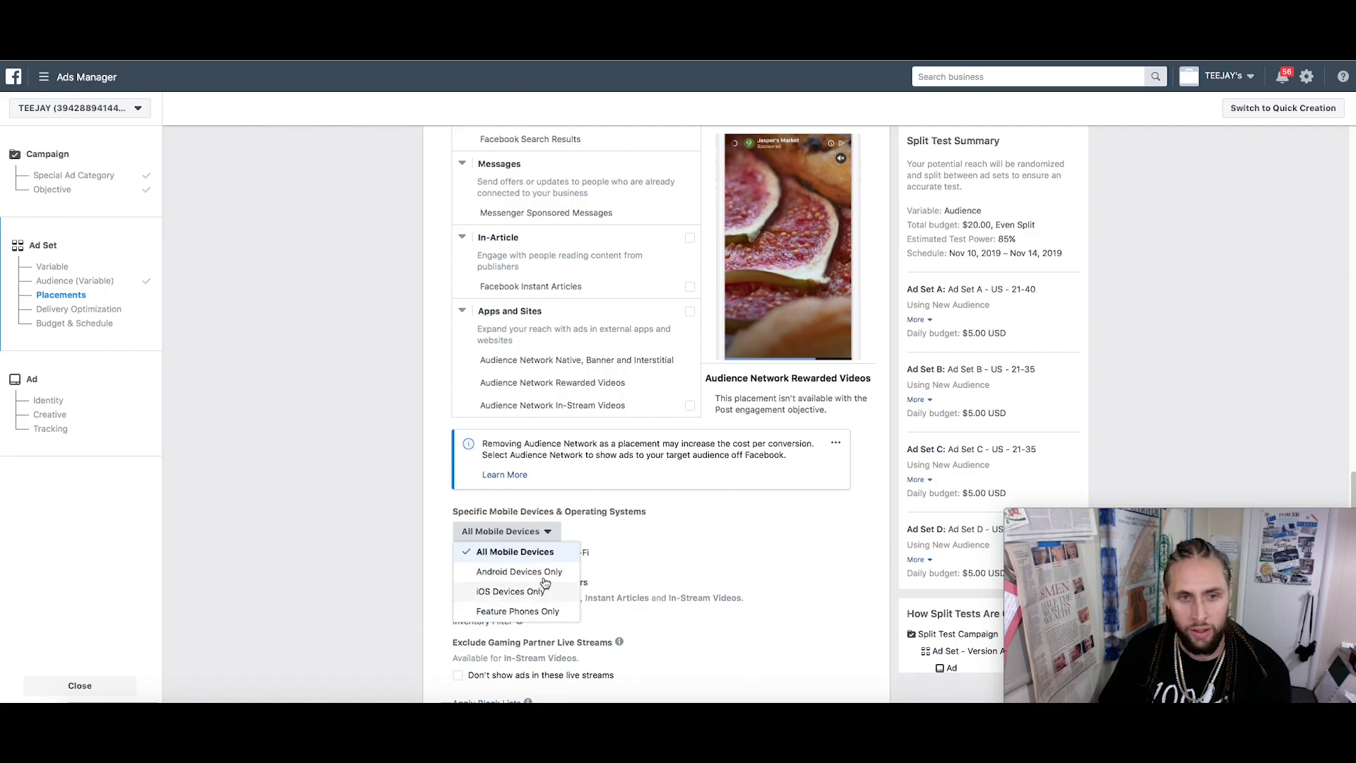
pyautogui.click(747, 527)
pyautogui.scroll(-2, 752, 529)
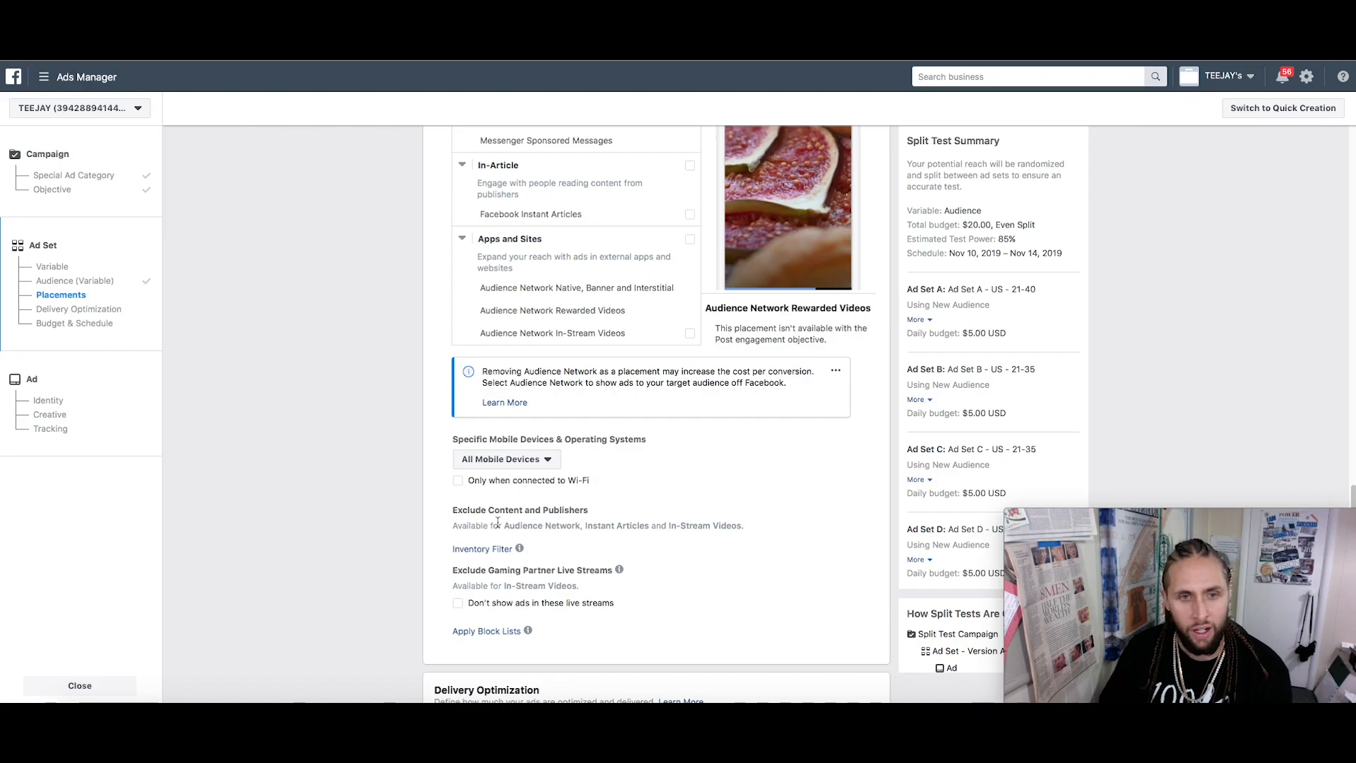
pyautogui.click(457, 481)
pyautogui.scroll(-5, 495, 498)
pyautogui.scroll(5, 524, 505)
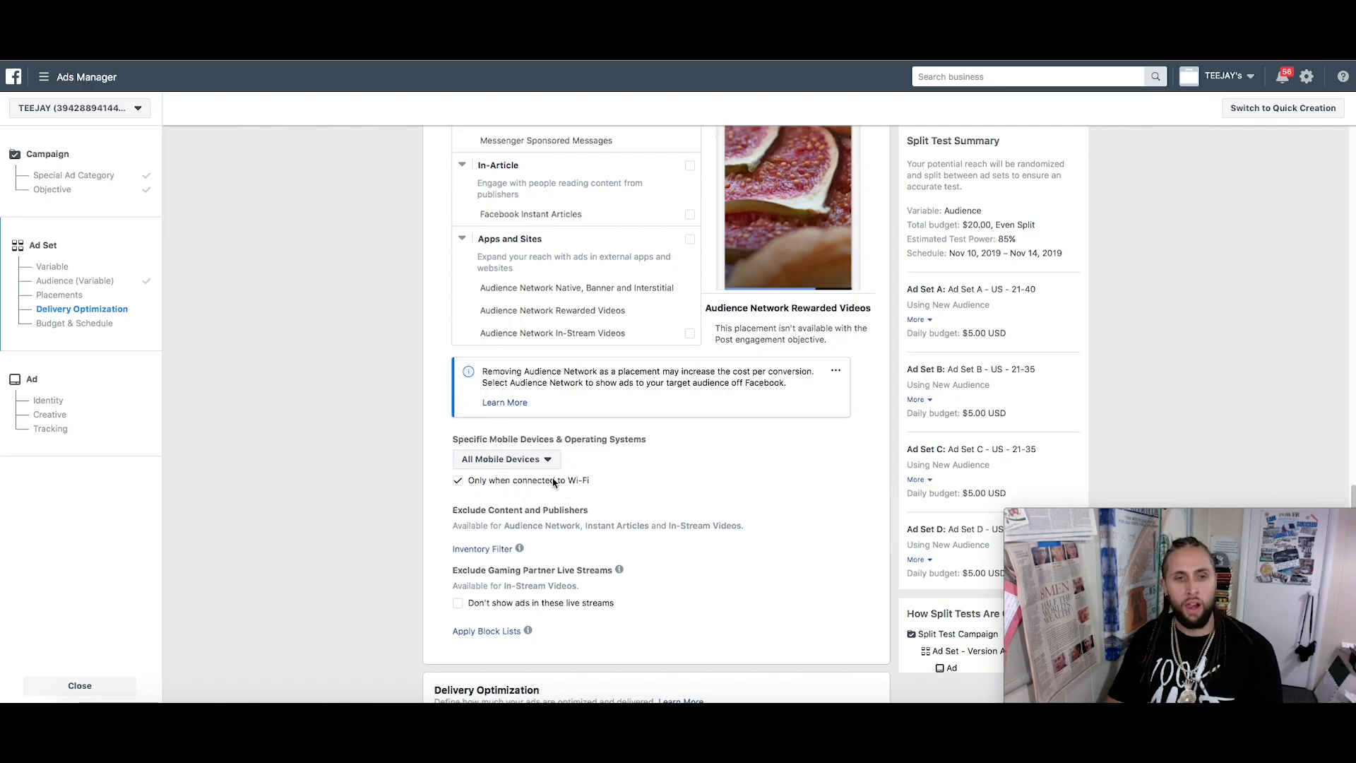
pyautogui.scroll(-3, 572, 470)
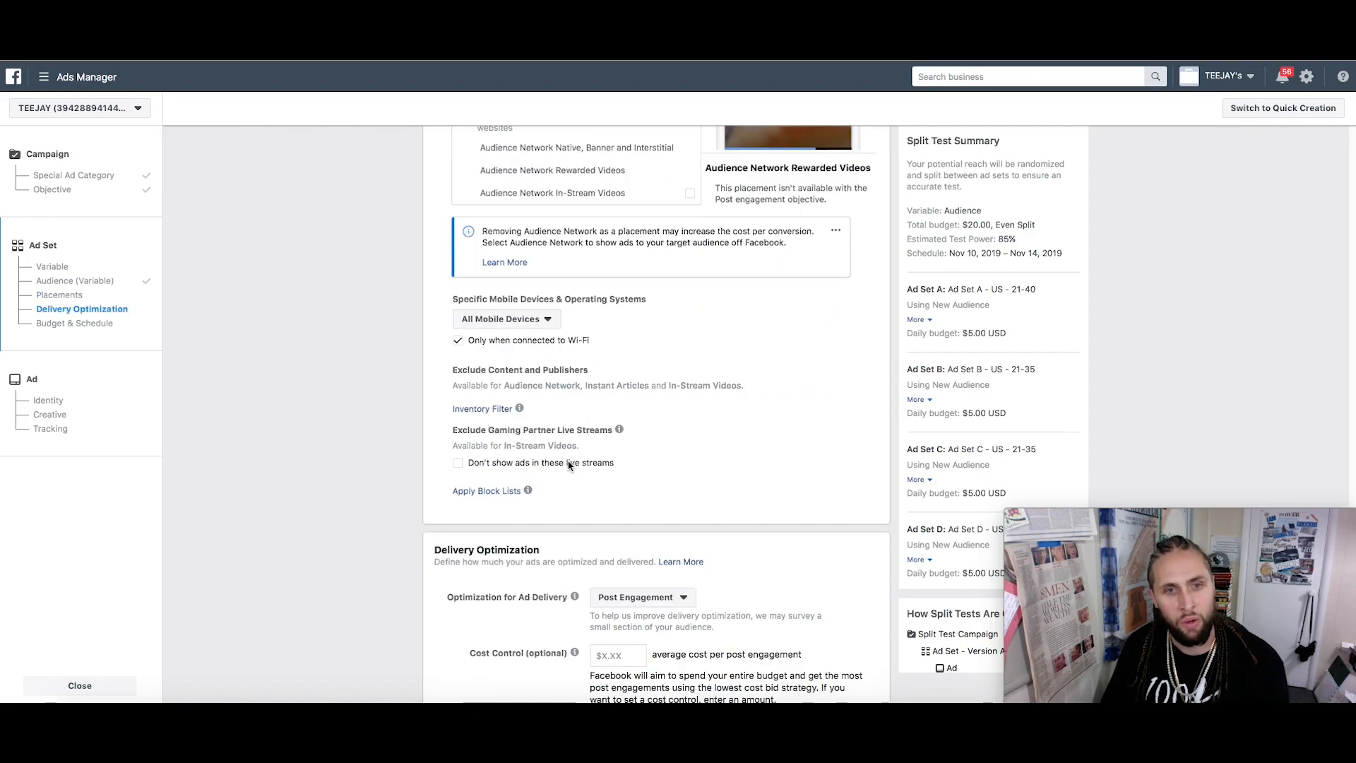
pyautogui.scroll(-1, 563, 465)
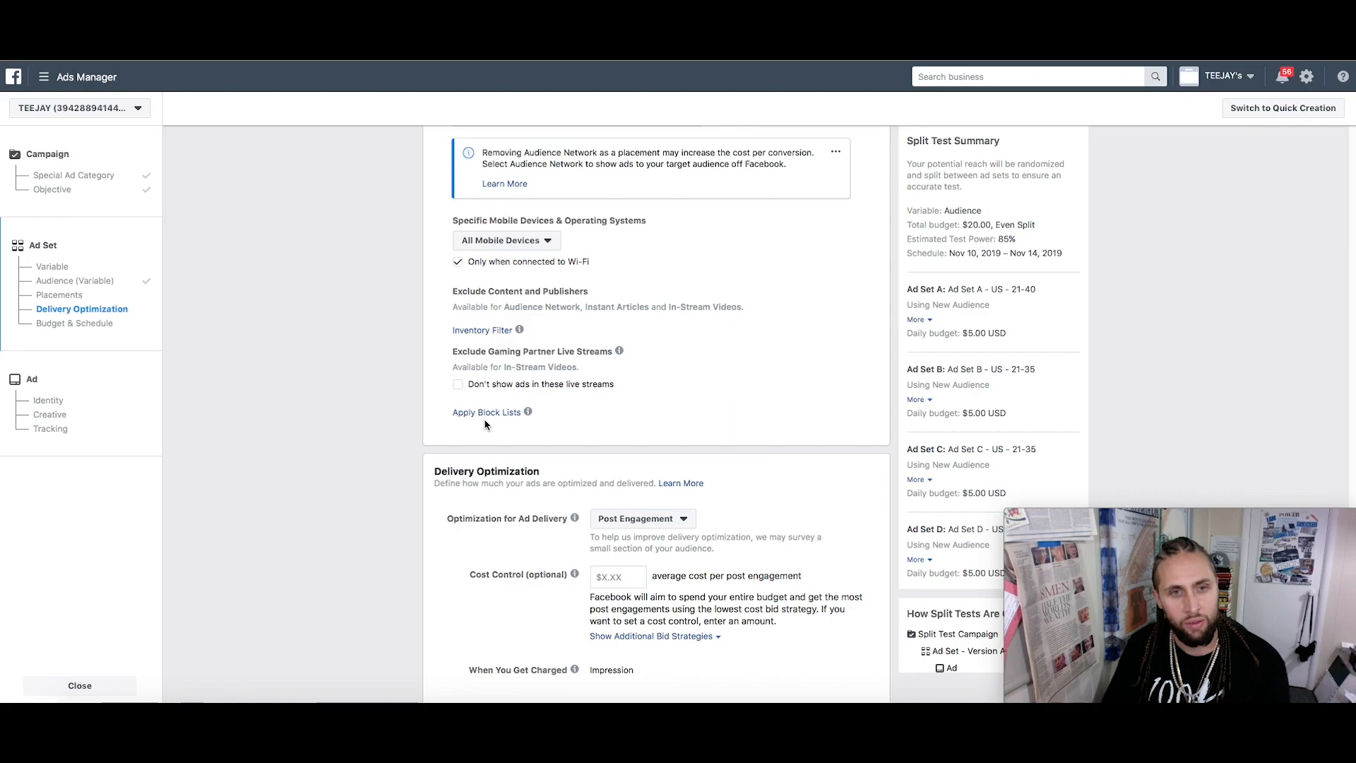
pyautogui.scroll(-3, 484, 424)
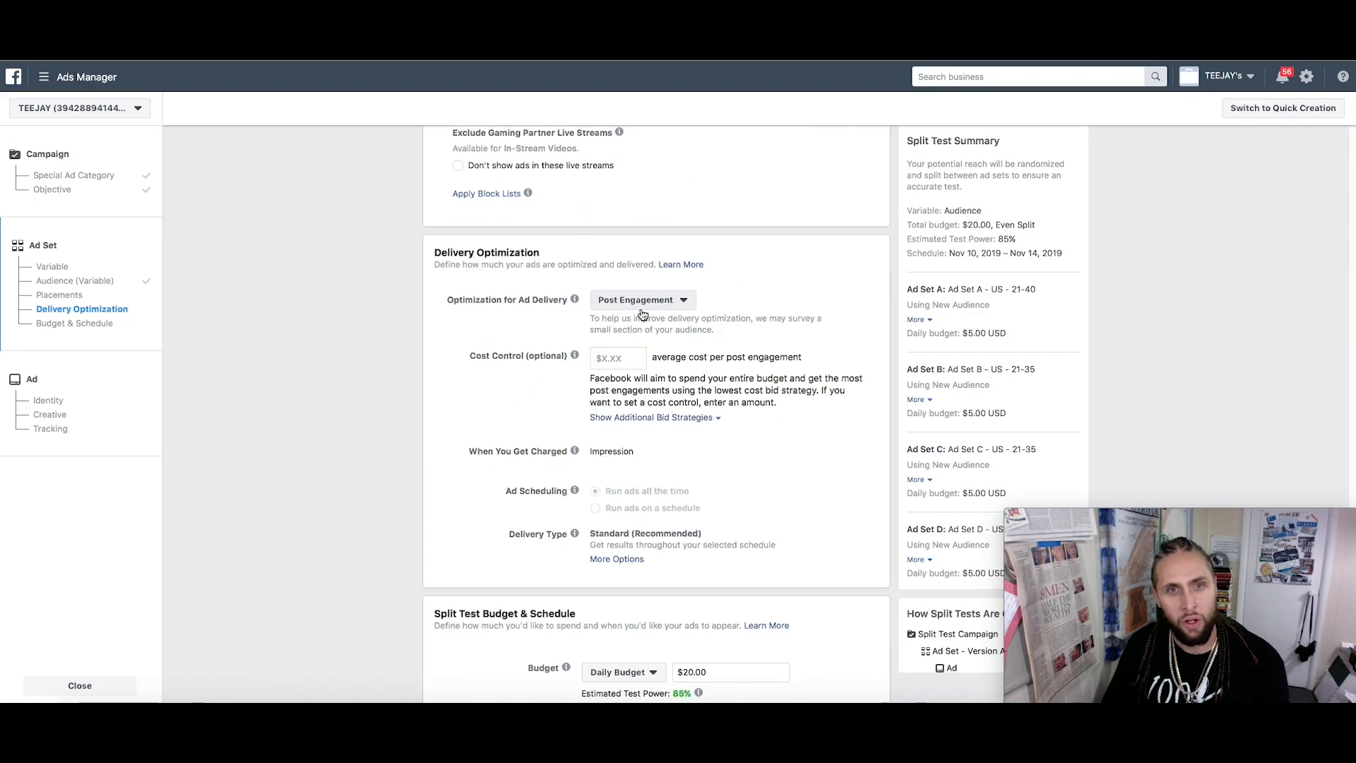
pyautogui.scroll(15, 724, 317)
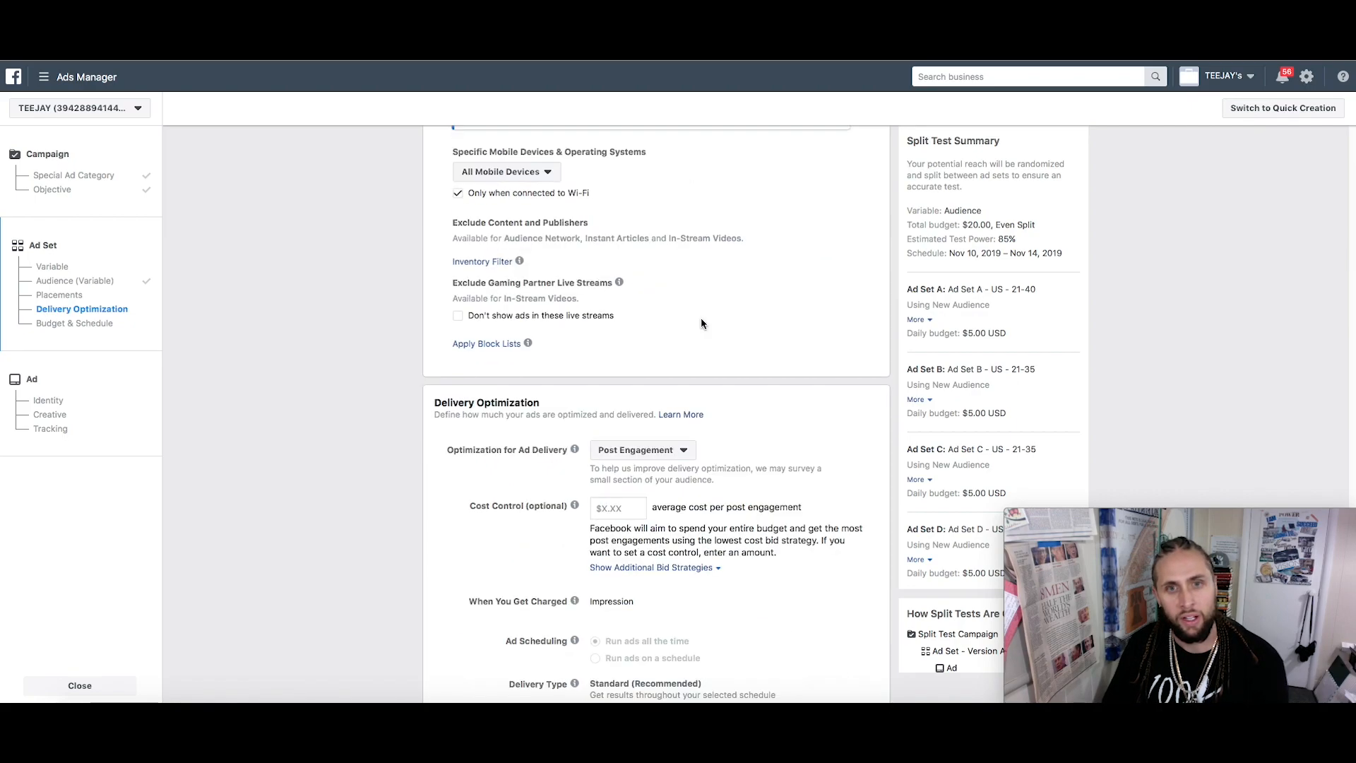
pyautogui.scroll(6, 784, 254)
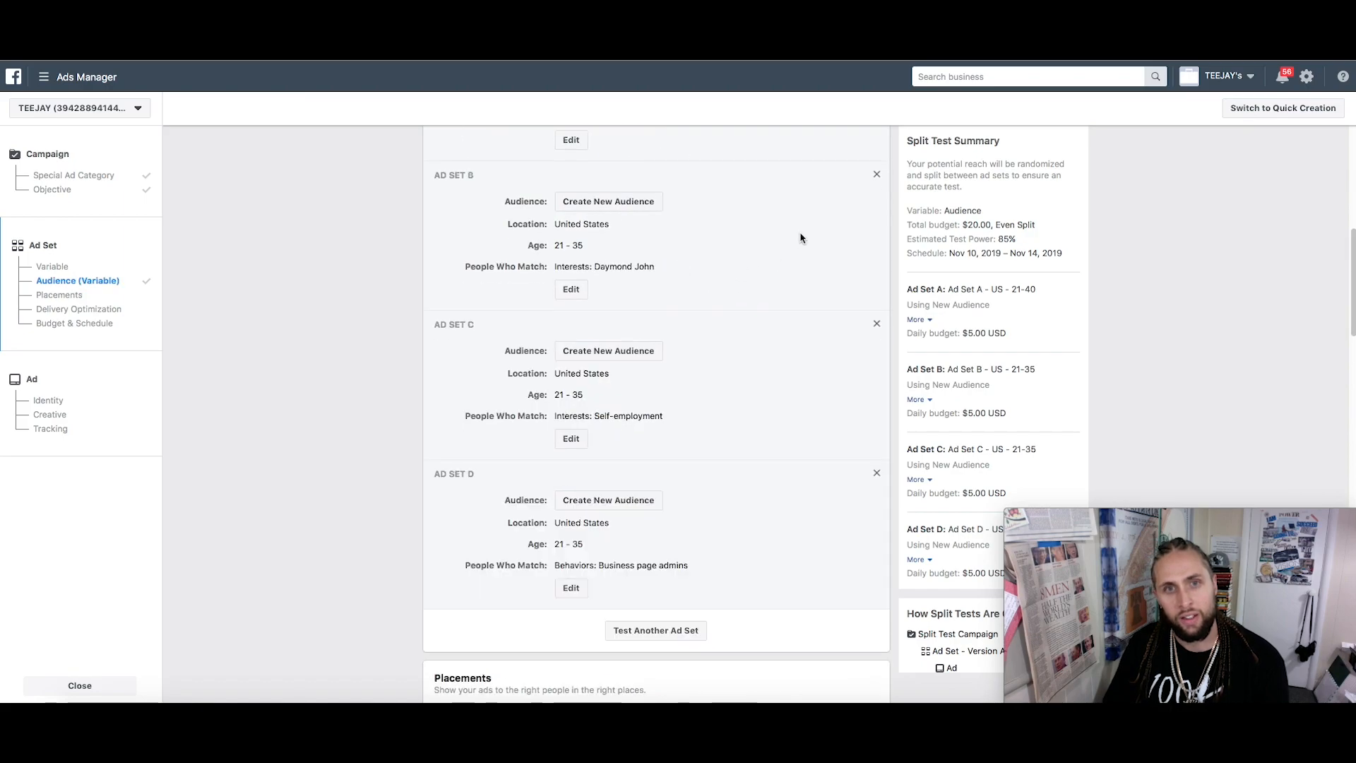
pyautogui.scroll(-20, 671, 337)
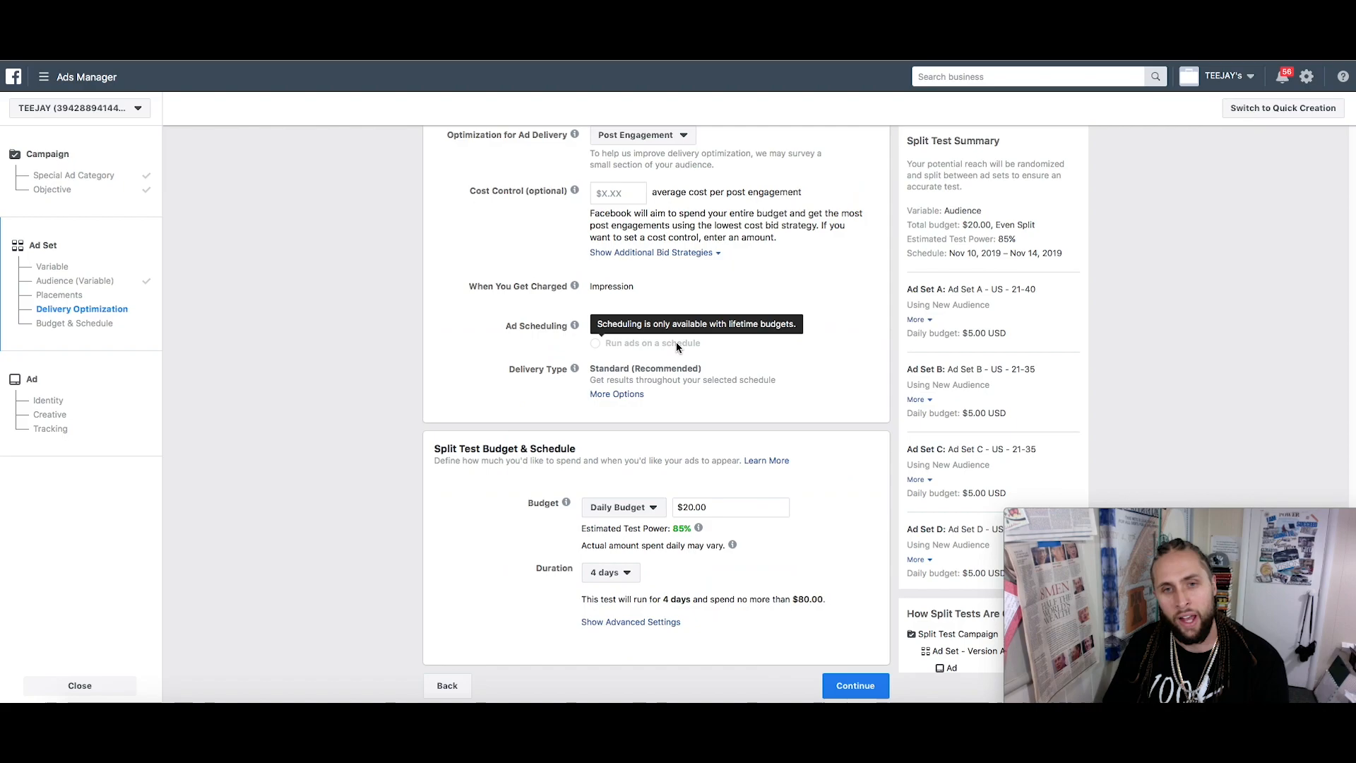
pyautogui.scroll(2, 675, 341)
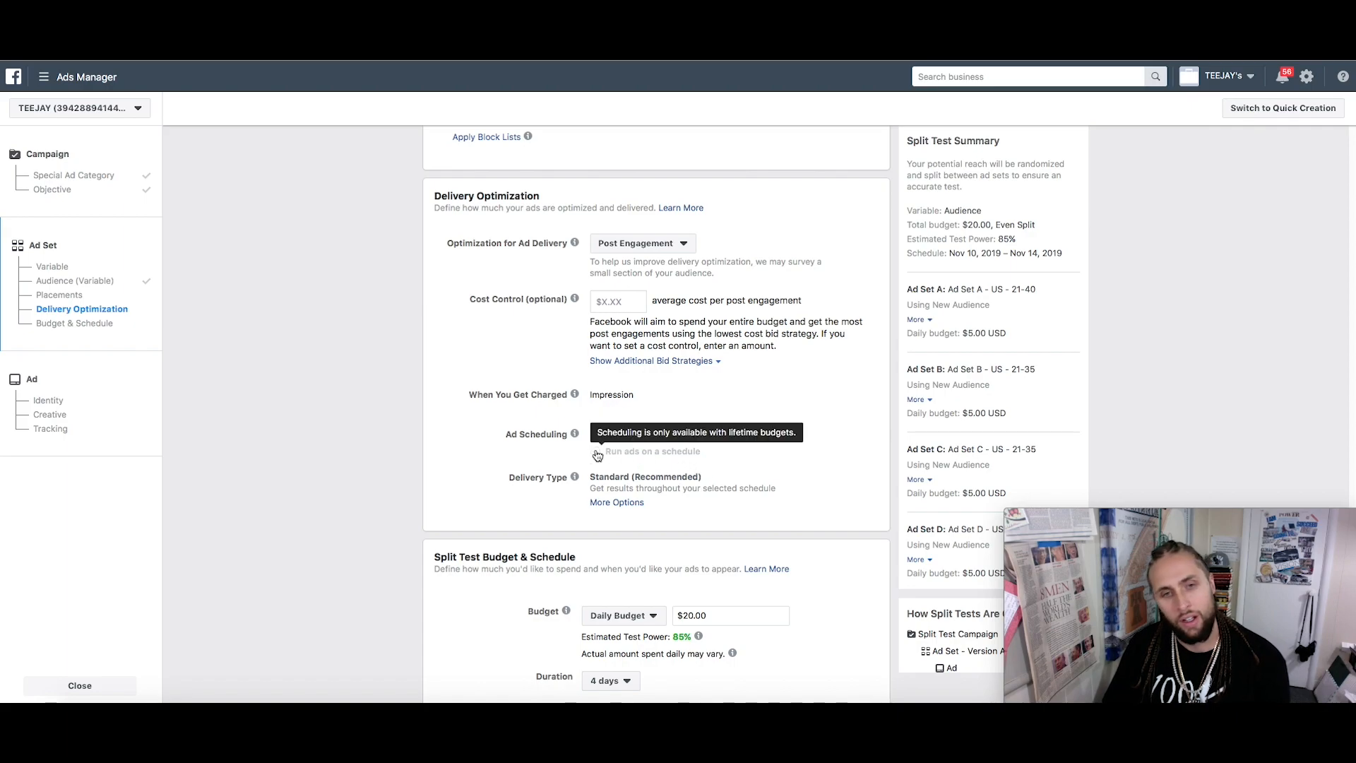
pyautogui.scroll(-1, 597, 455)
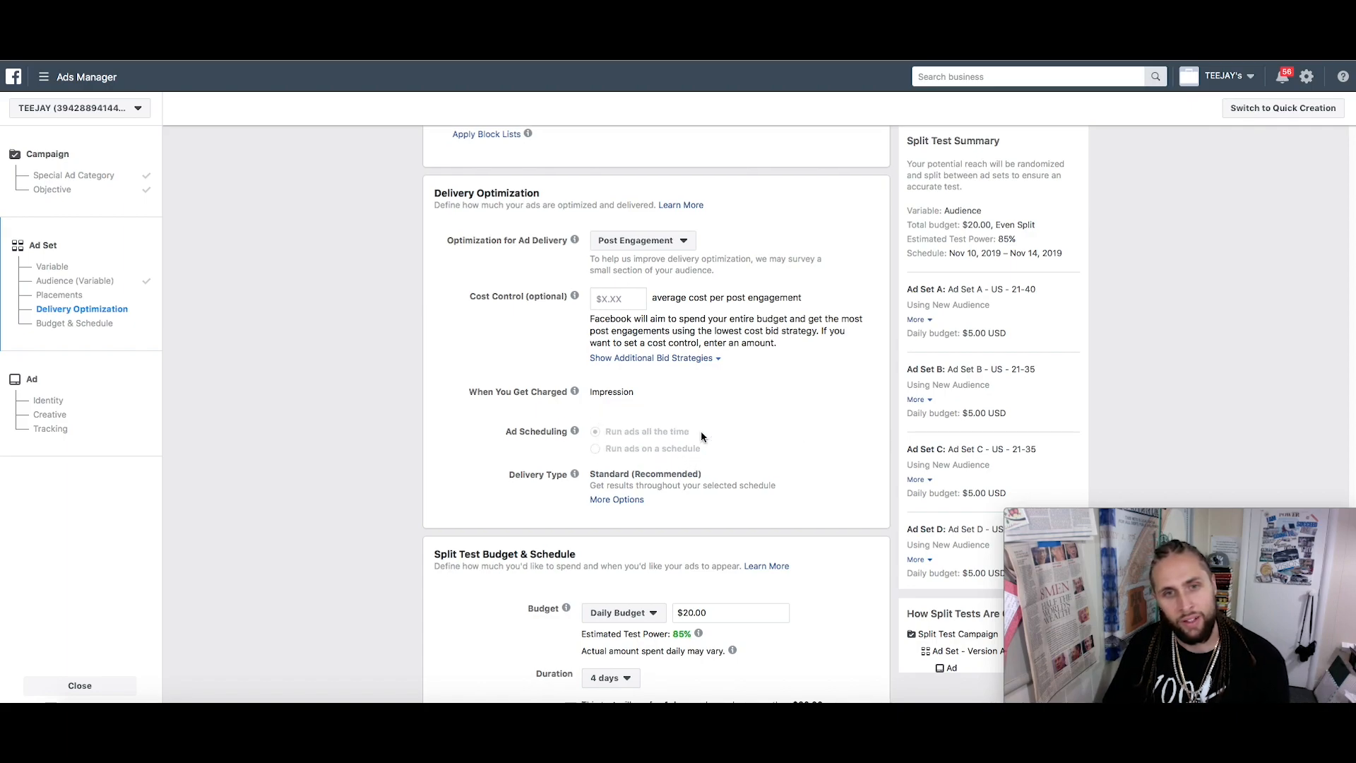
pyautogui.scroll(-3, 698, 432)
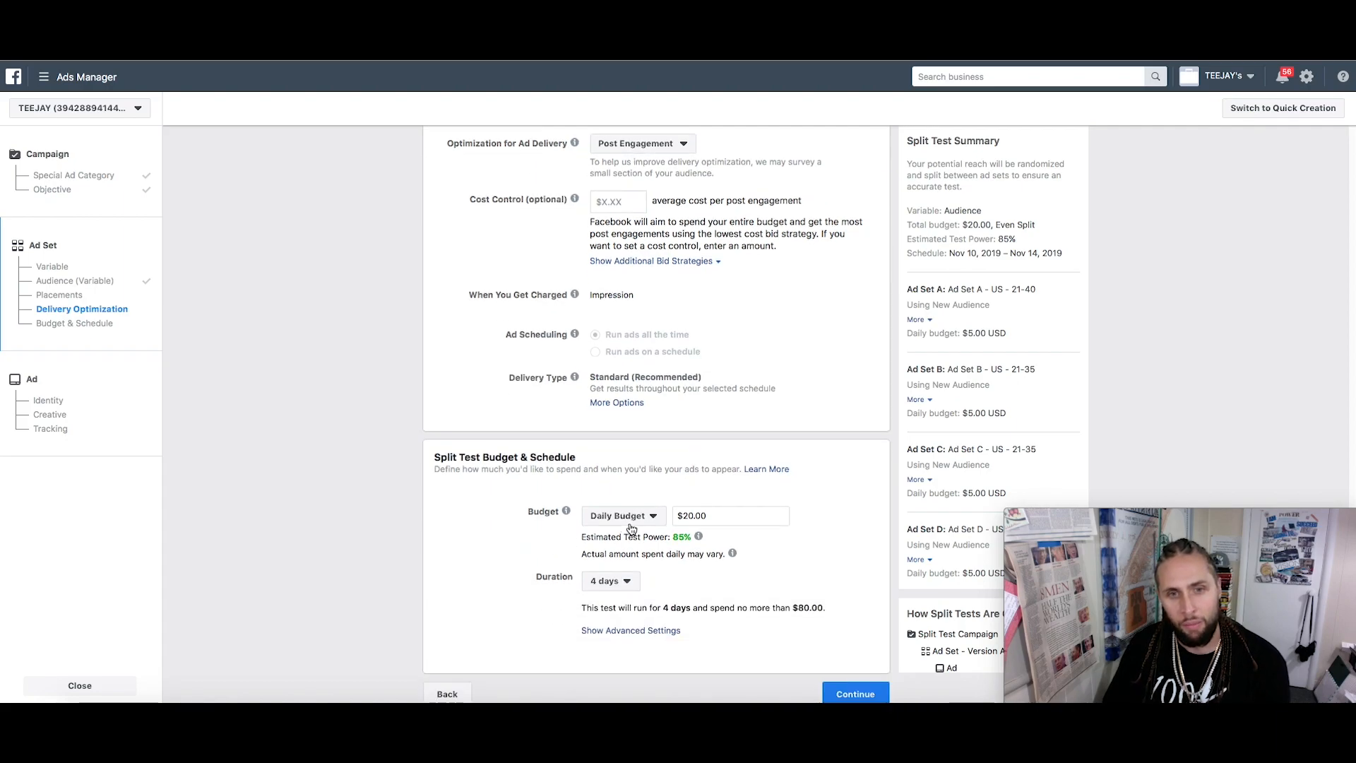
pyautogui.scroll(-1, 964, 346)
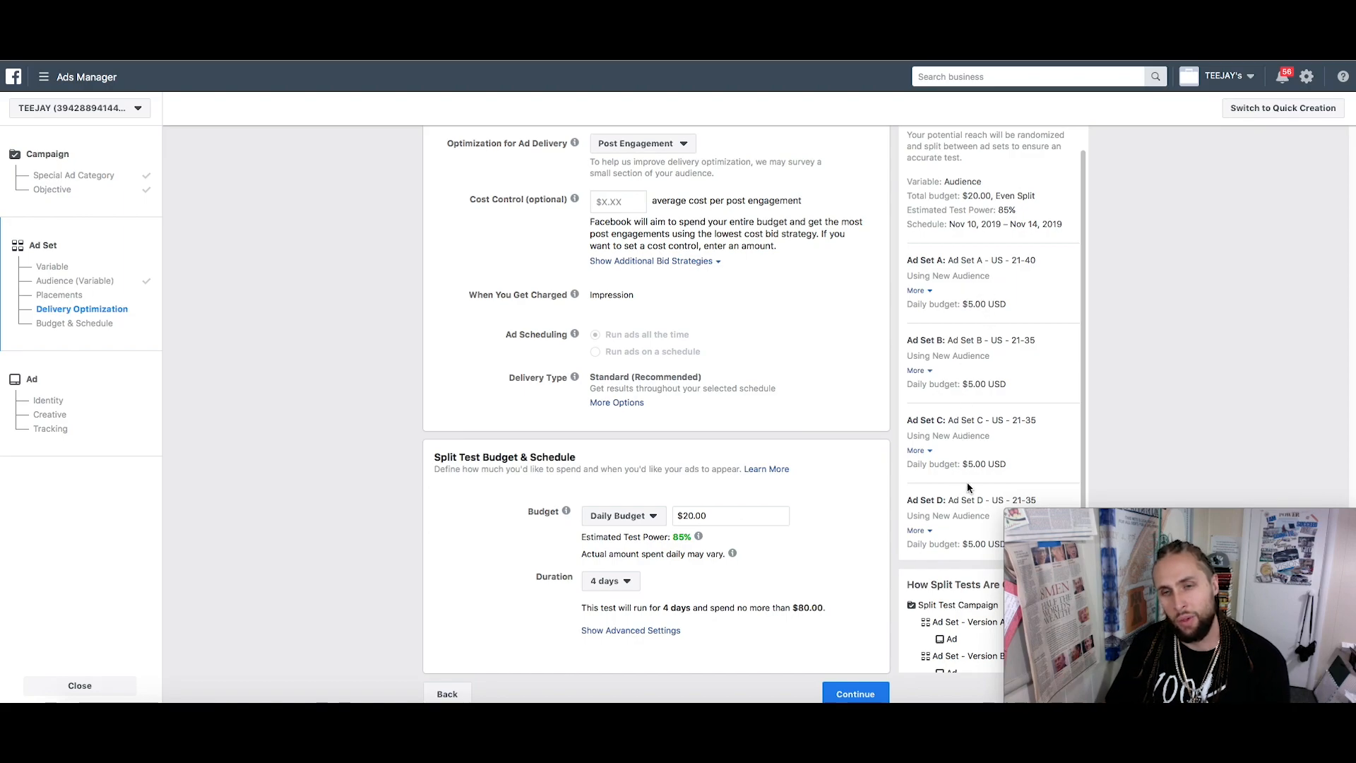
# Change the split test's daily budget to $10.00
pyautogui.click(726, 523)
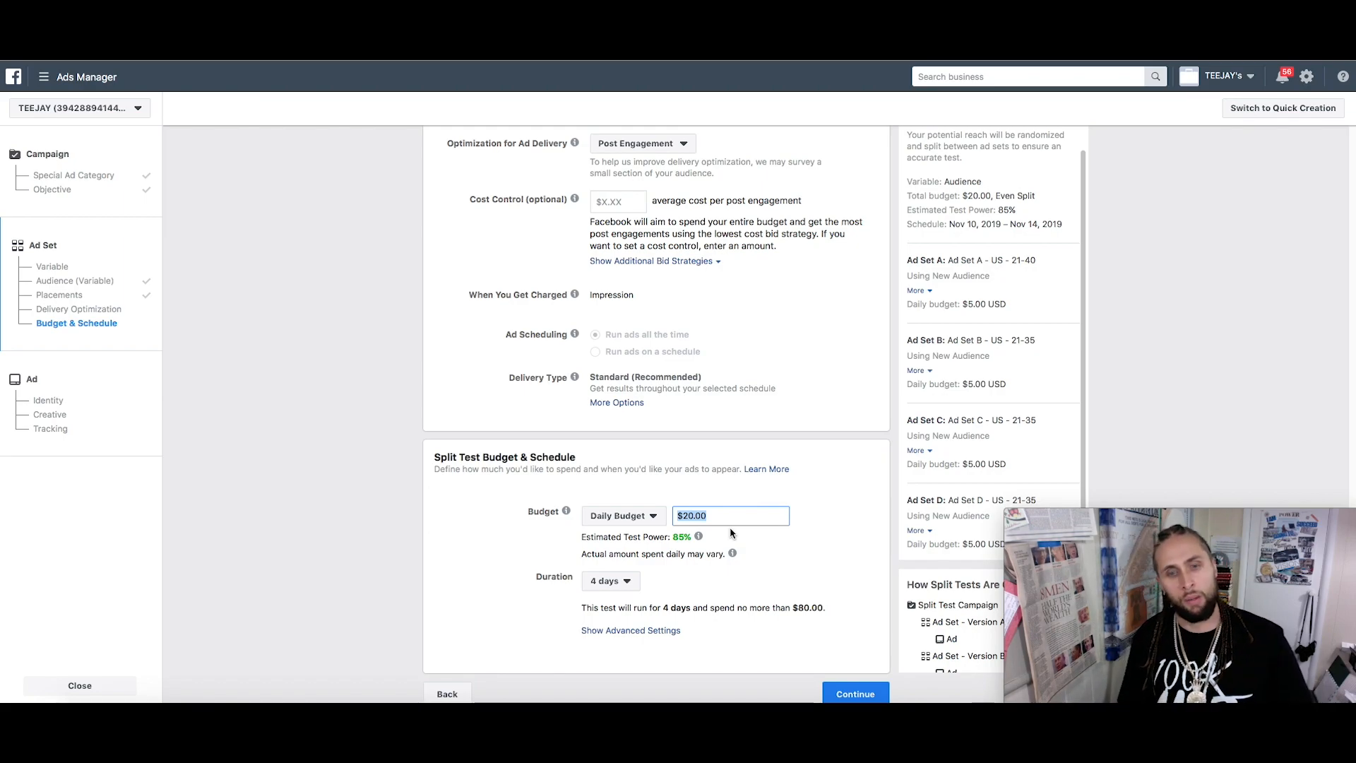
pyautogui.write('10.')
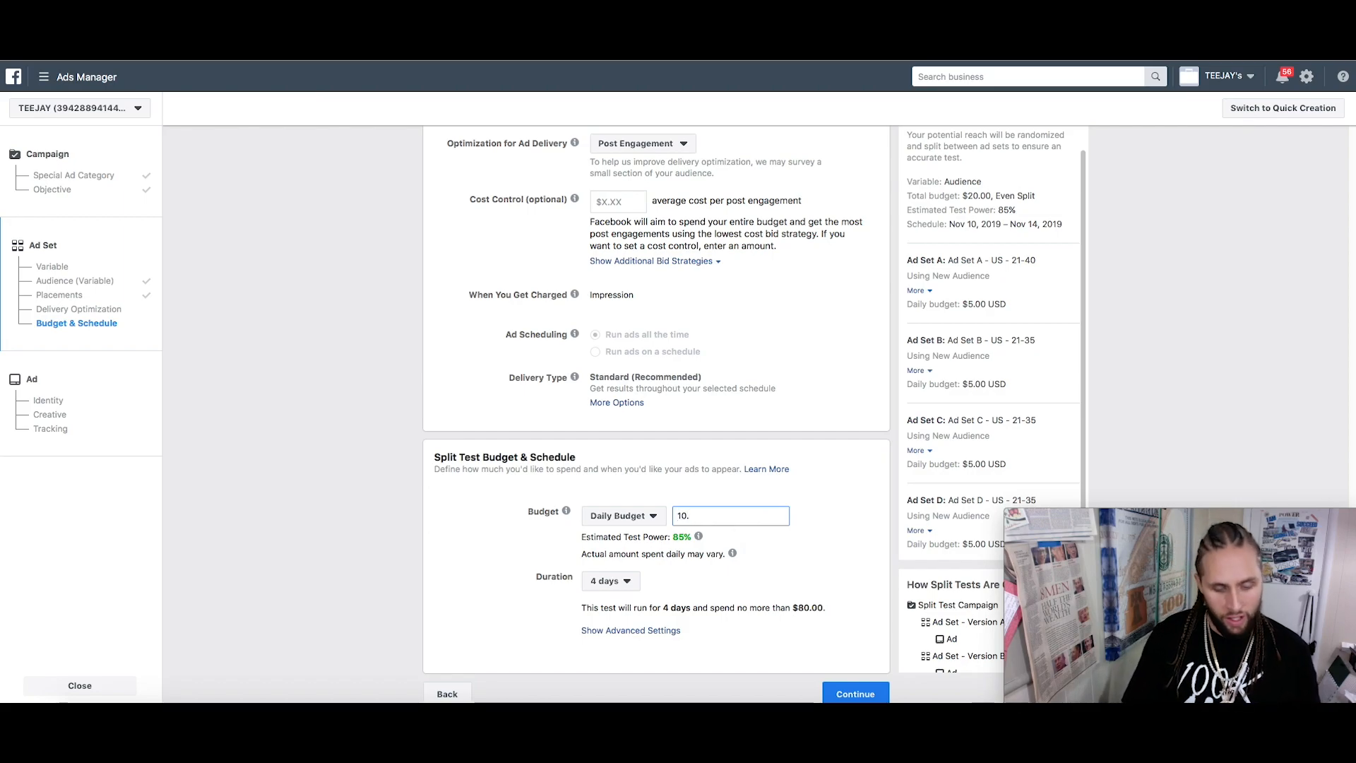
pyautogui.click(641, 558)
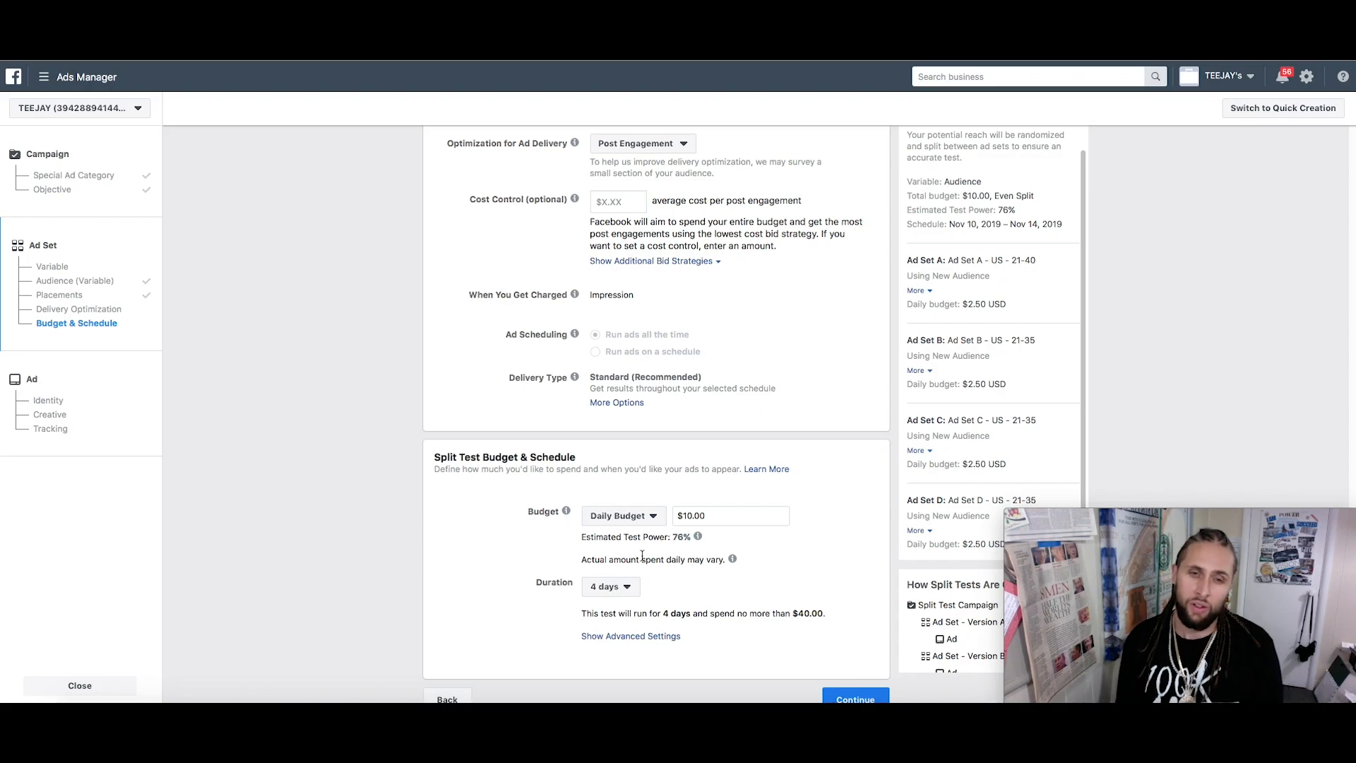
# Review the 4-day, $40.00 schedule summary and continue to the Ad step
pyautogui.moveTo(696, 540)
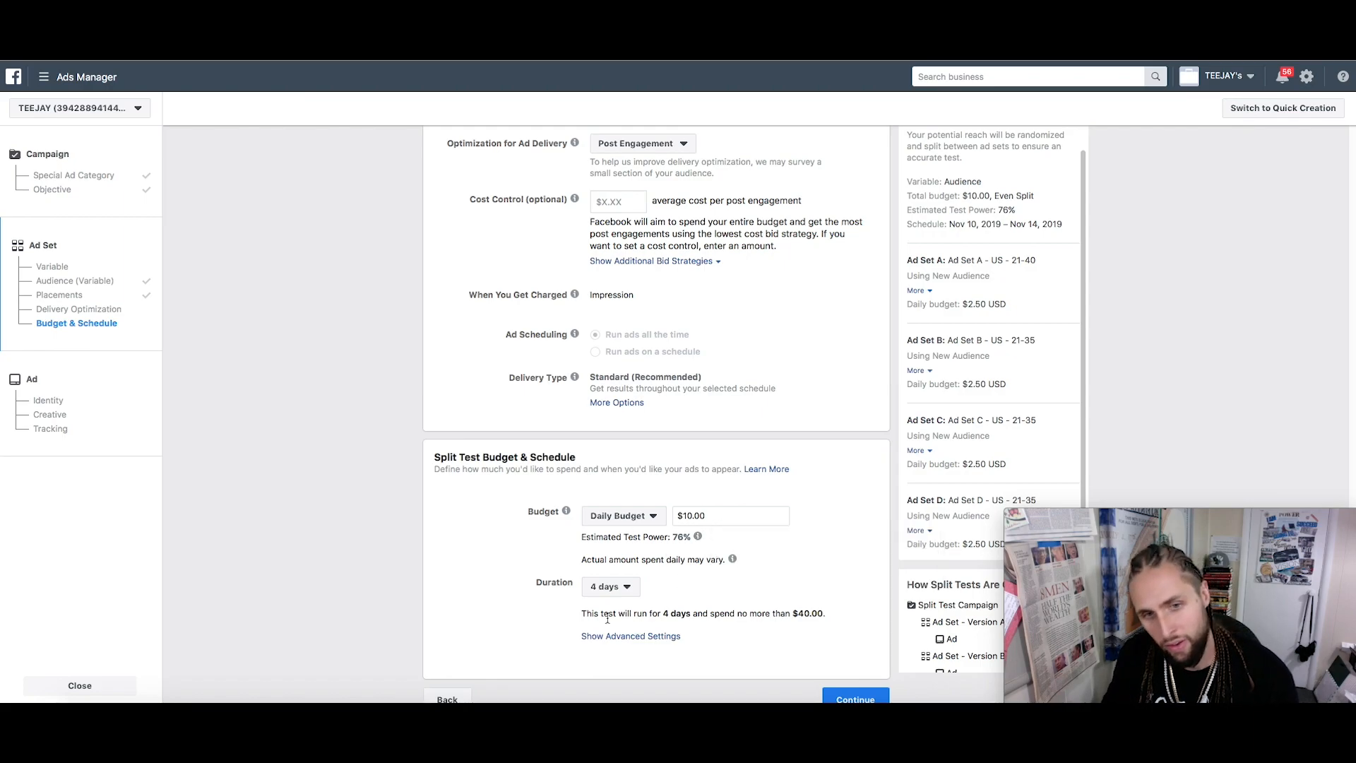
pyautogui.moveTo(609, 615); pyautogui.dragTo(737, 613)
pyautogui.moveTo(735, 613); pyautogui.dragTo(788, 613)
pyautogui.scroll(-1, 801, 577)
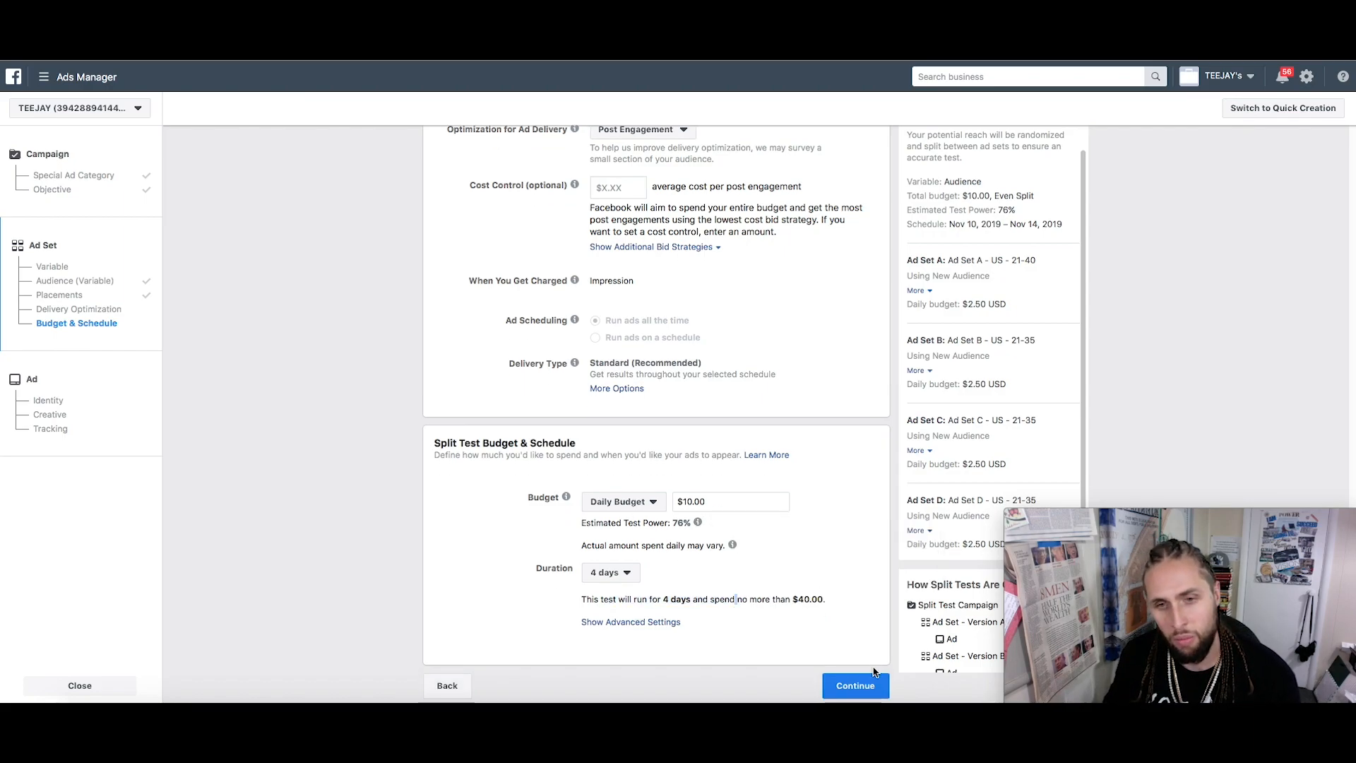
pyautogui.click(863, 684)
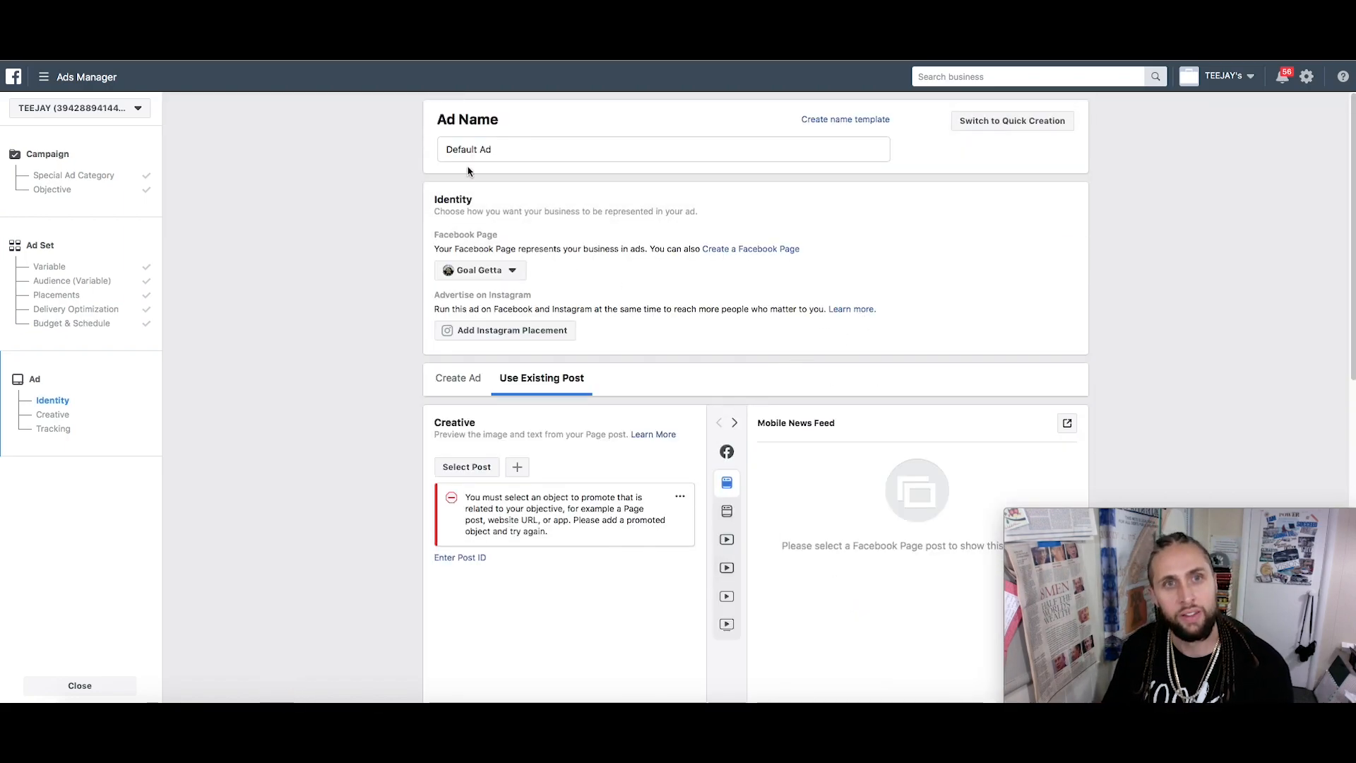
# Rename the ad to 'Main AmbitiousMinds Ad'
pyautogui.tripleClick(566, 155)
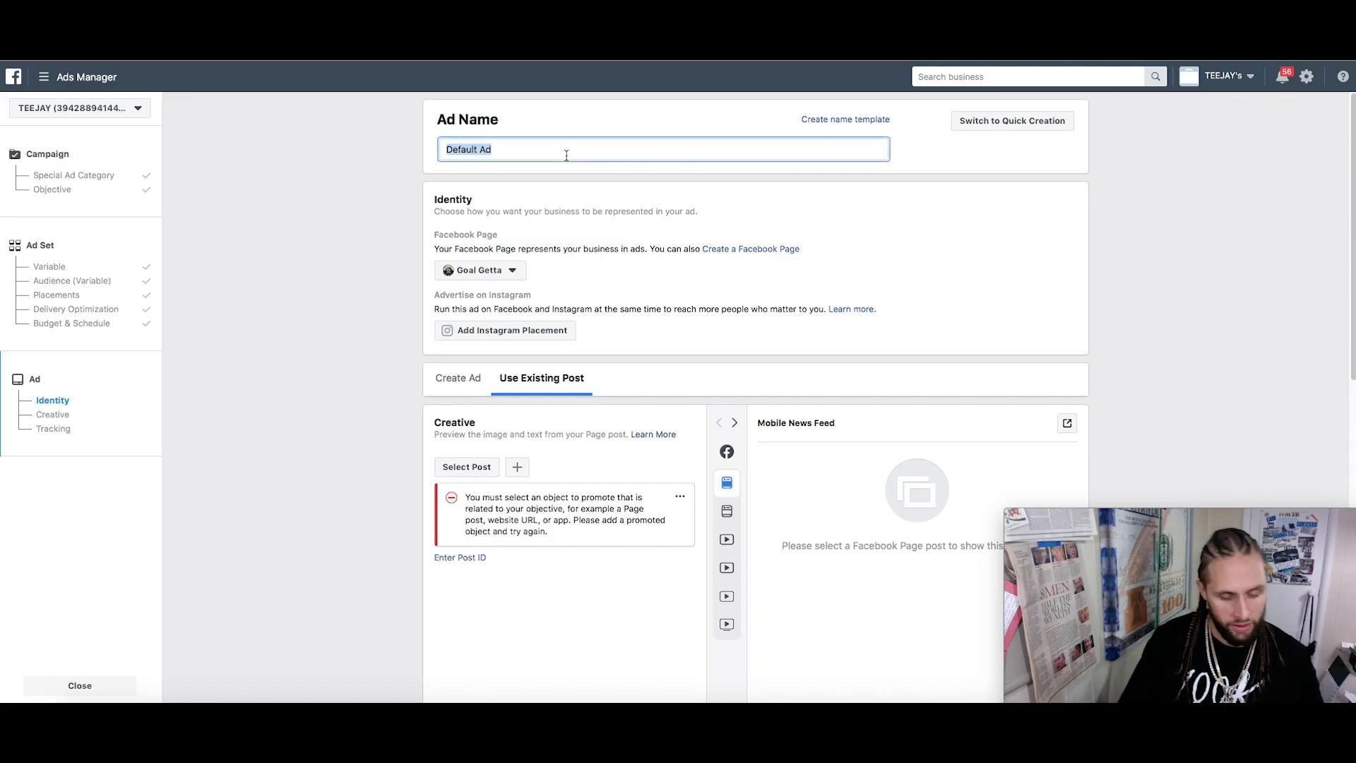
pyautogui.write('Main AmbitiousMidns')
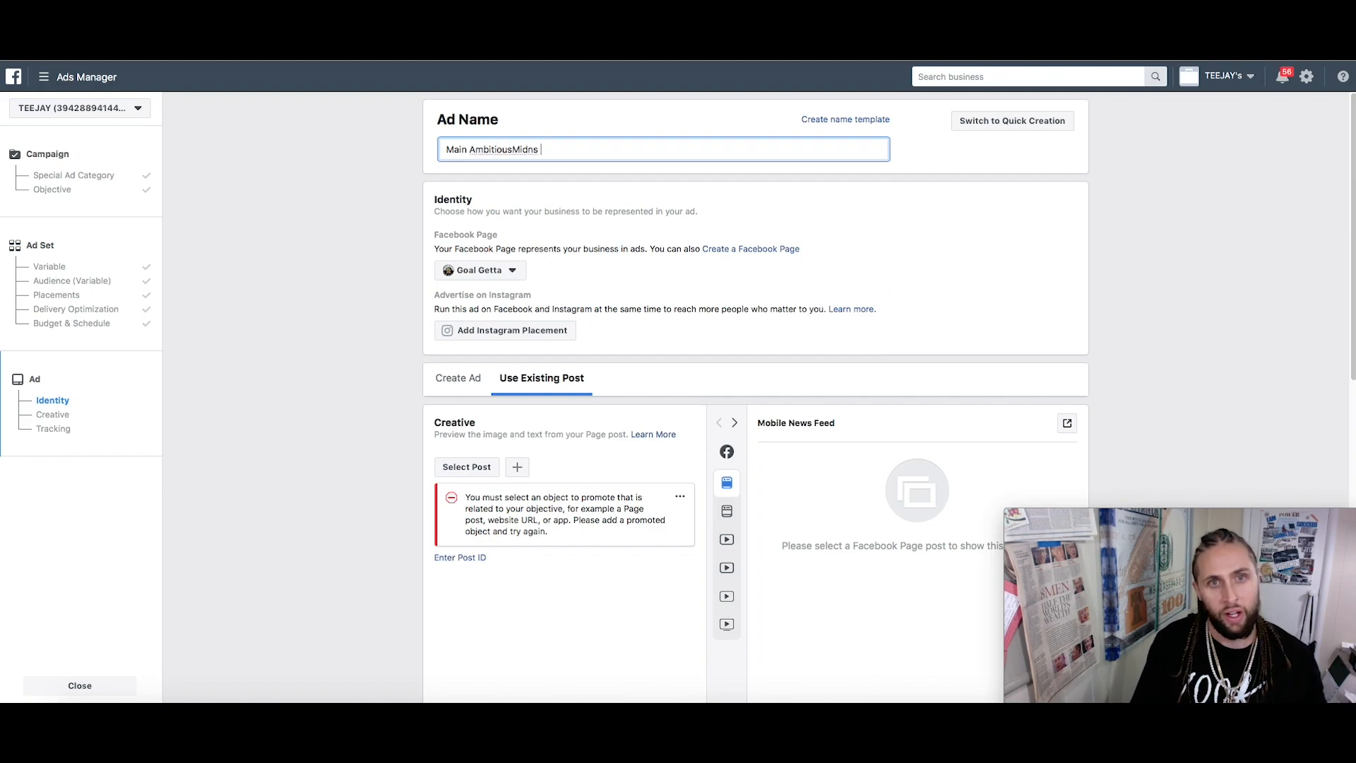
pyautogui.press('BackSpace')
pyautogui.press('BackSpace')
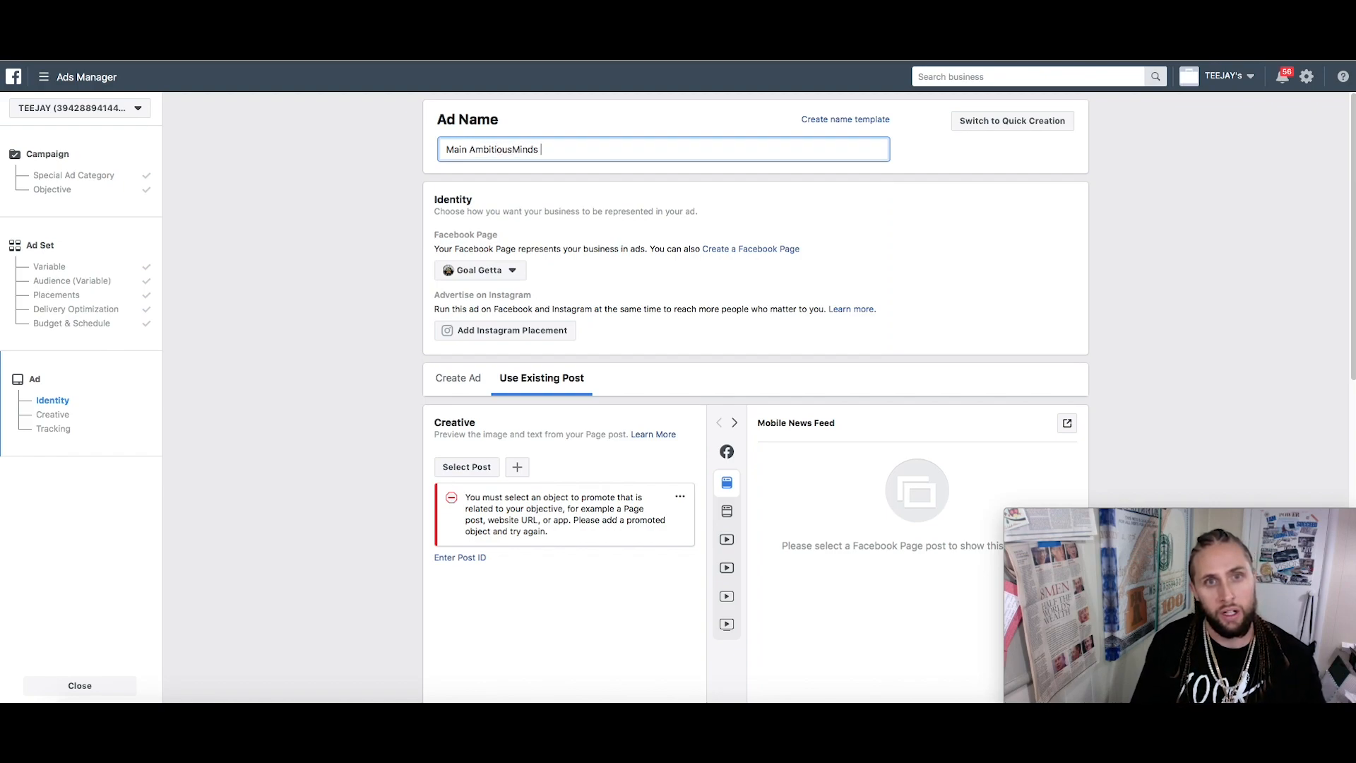
# Set the ad's Facebook Page to Ambitious Minds and choose Use Existing Post
pyautogui.click(480, 273)
pyautogui.click(493, 346)
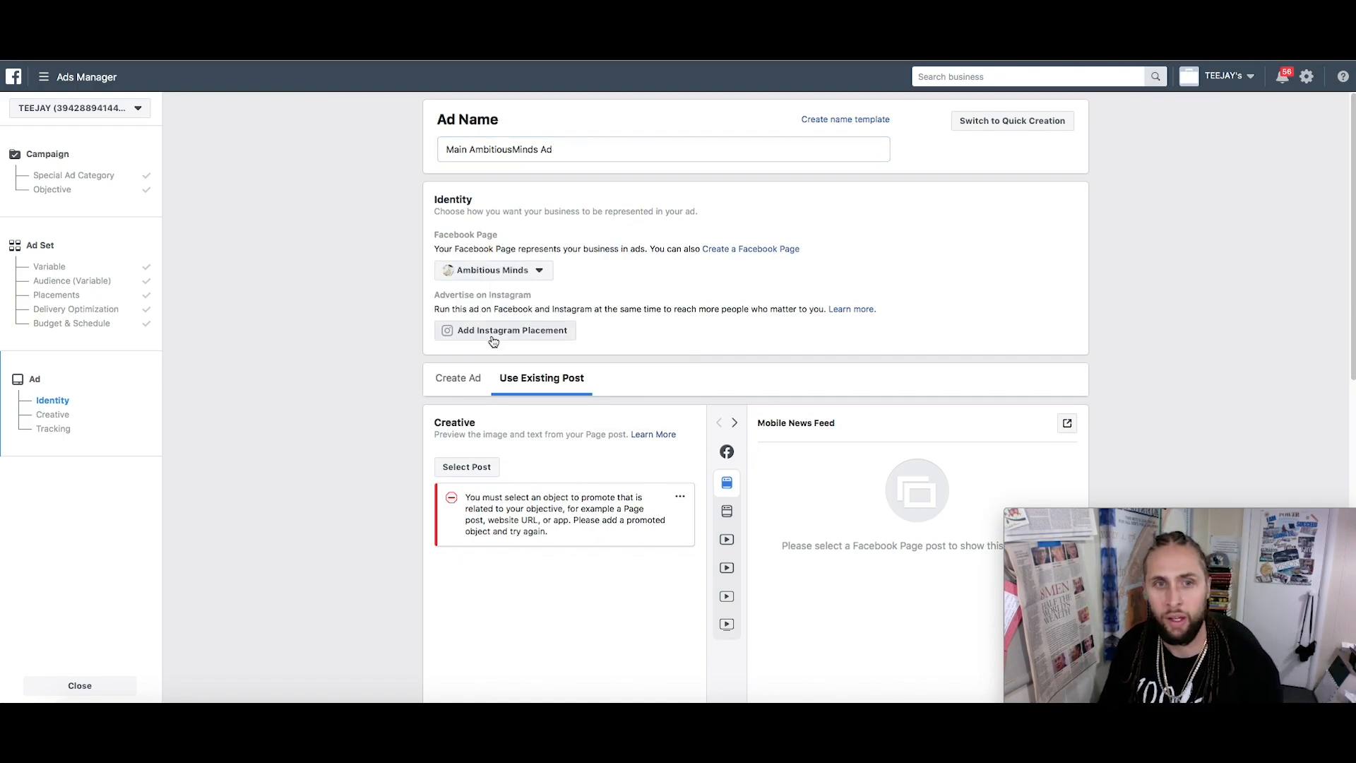
pyautogui.click(473, 385)
pyautogui.scroll(-3, 746, 339)
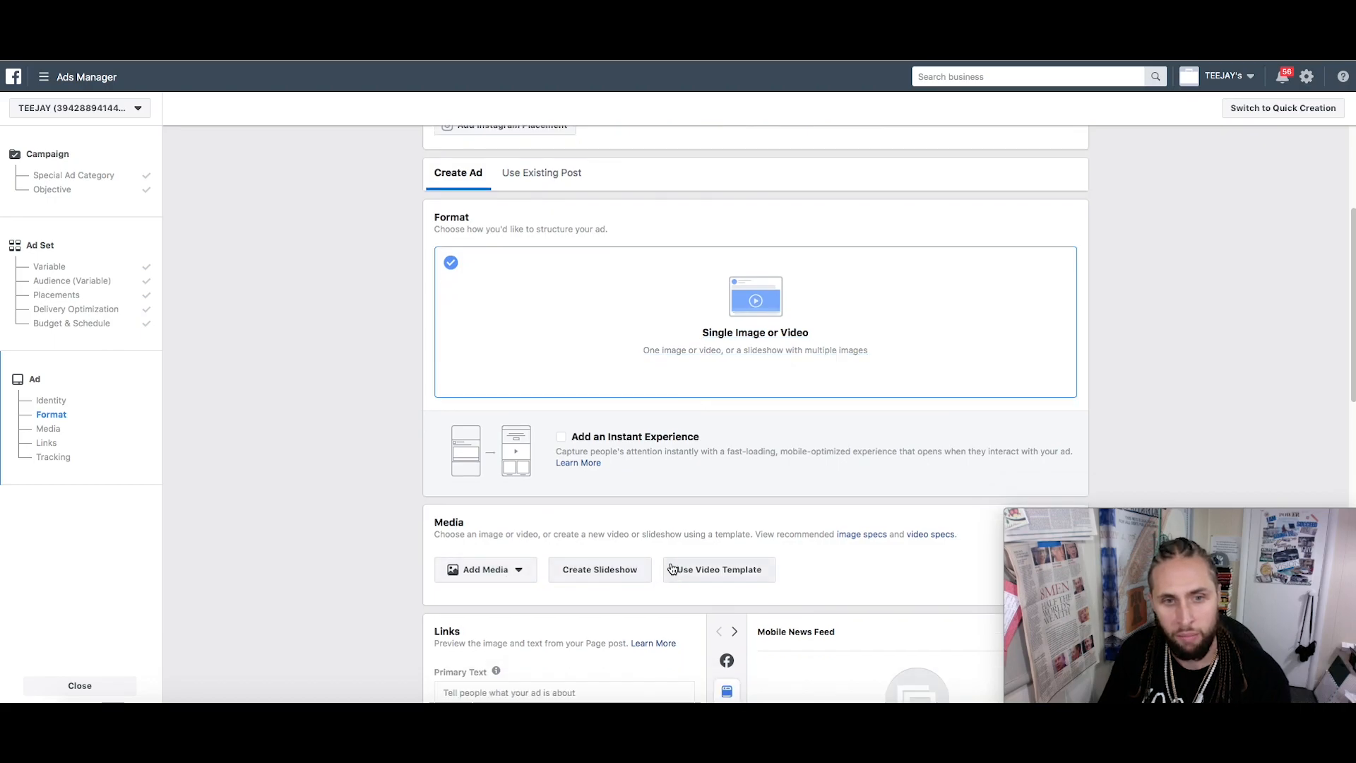
pyautogui.scroll(-5, 617, 529)
pyautogui.scroll(8, 551, 454)
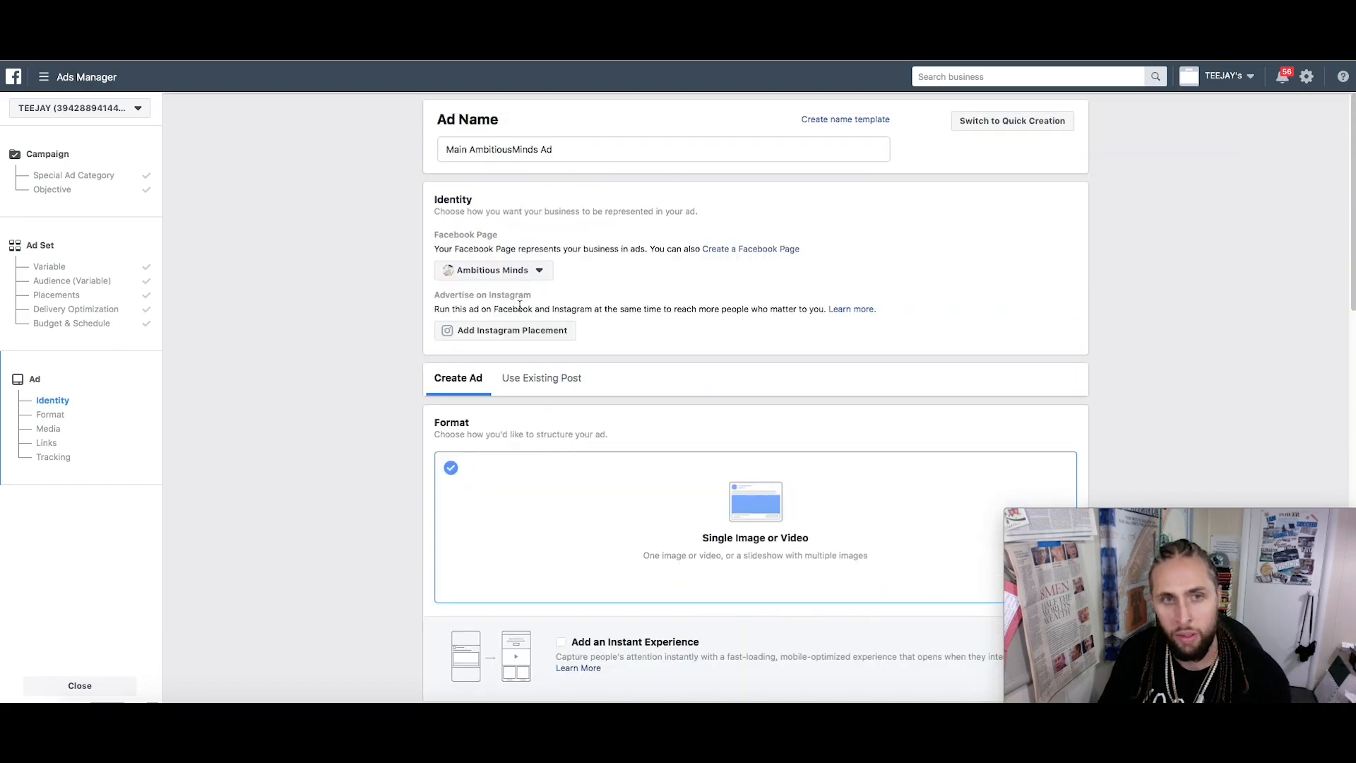
pyautogui.click(561, 381)
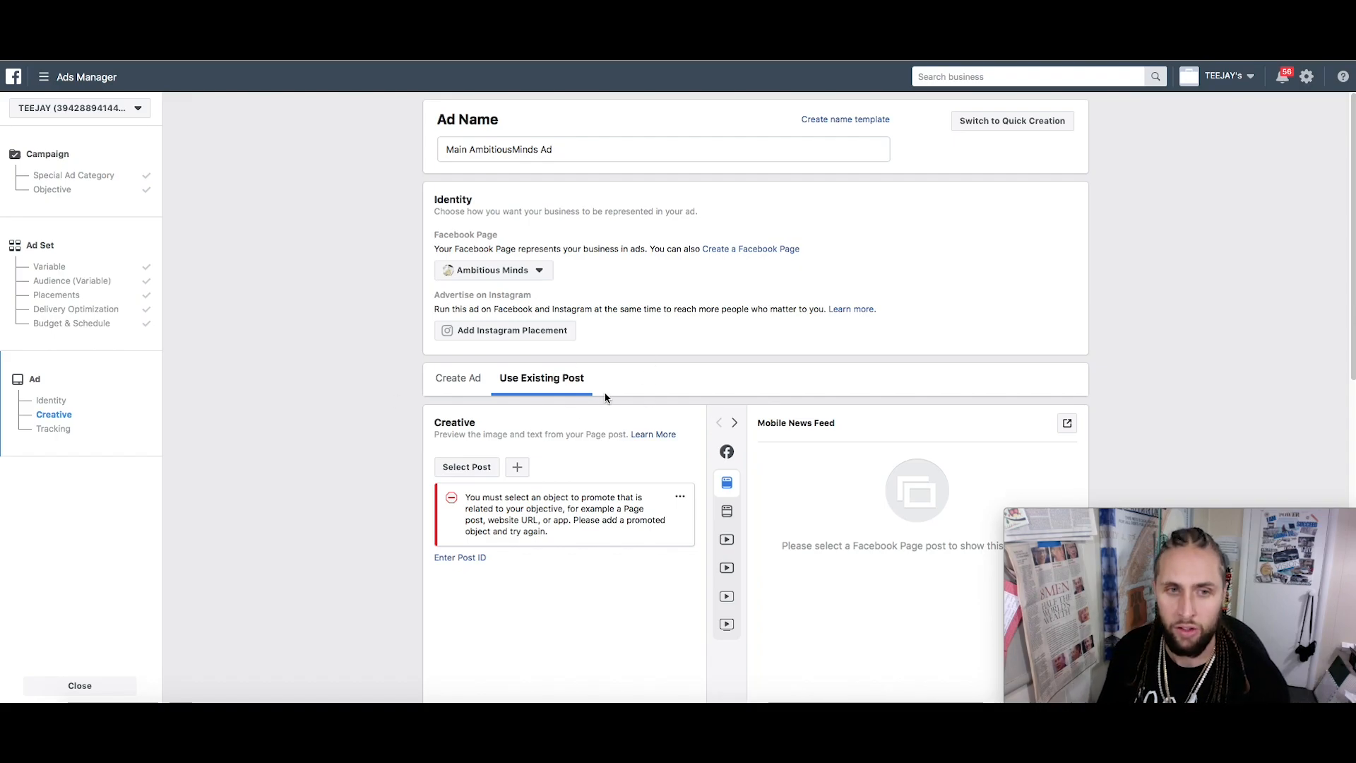
# Browse the page's Facebook and Instagram posts in Select Post, then close it without choosing
pyautogui.click(469, 469)
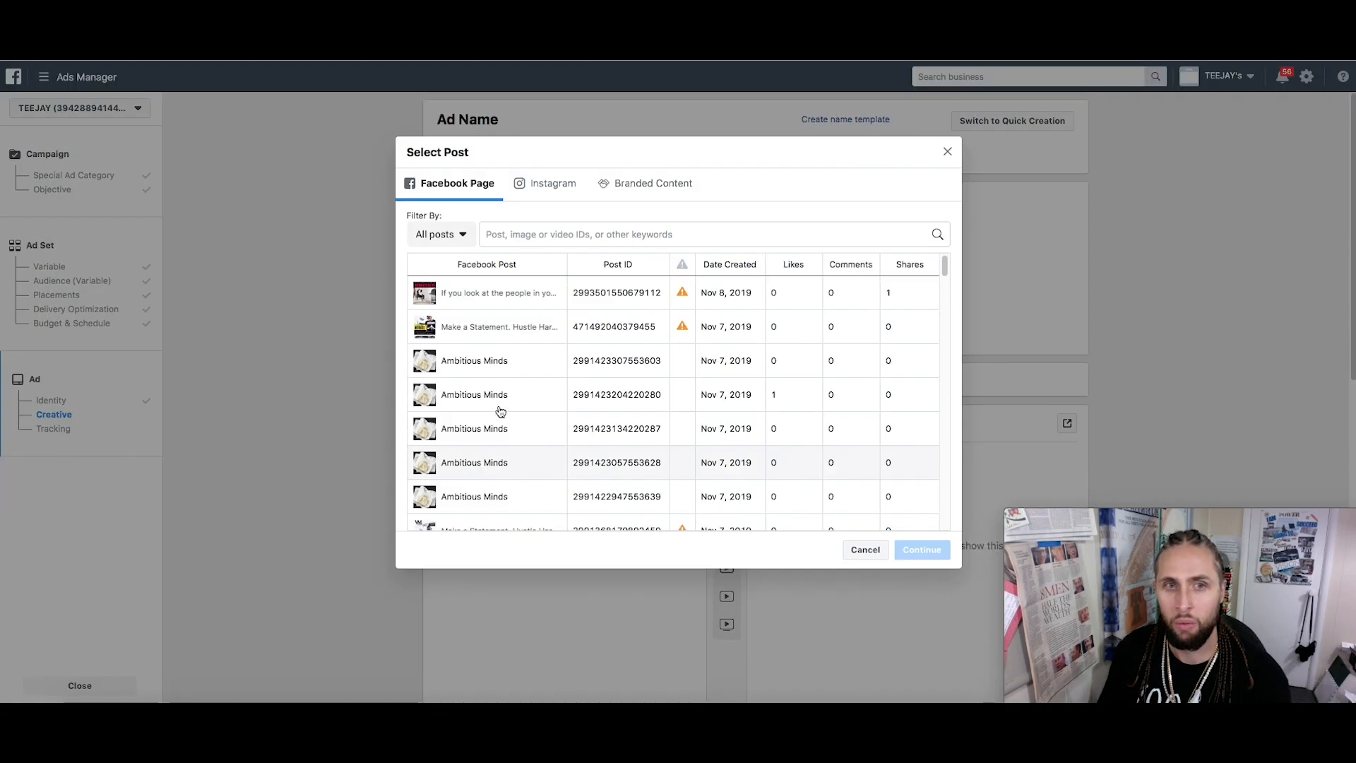
pyautogui.click(551, 185)
pyautogui.click(454, 189)
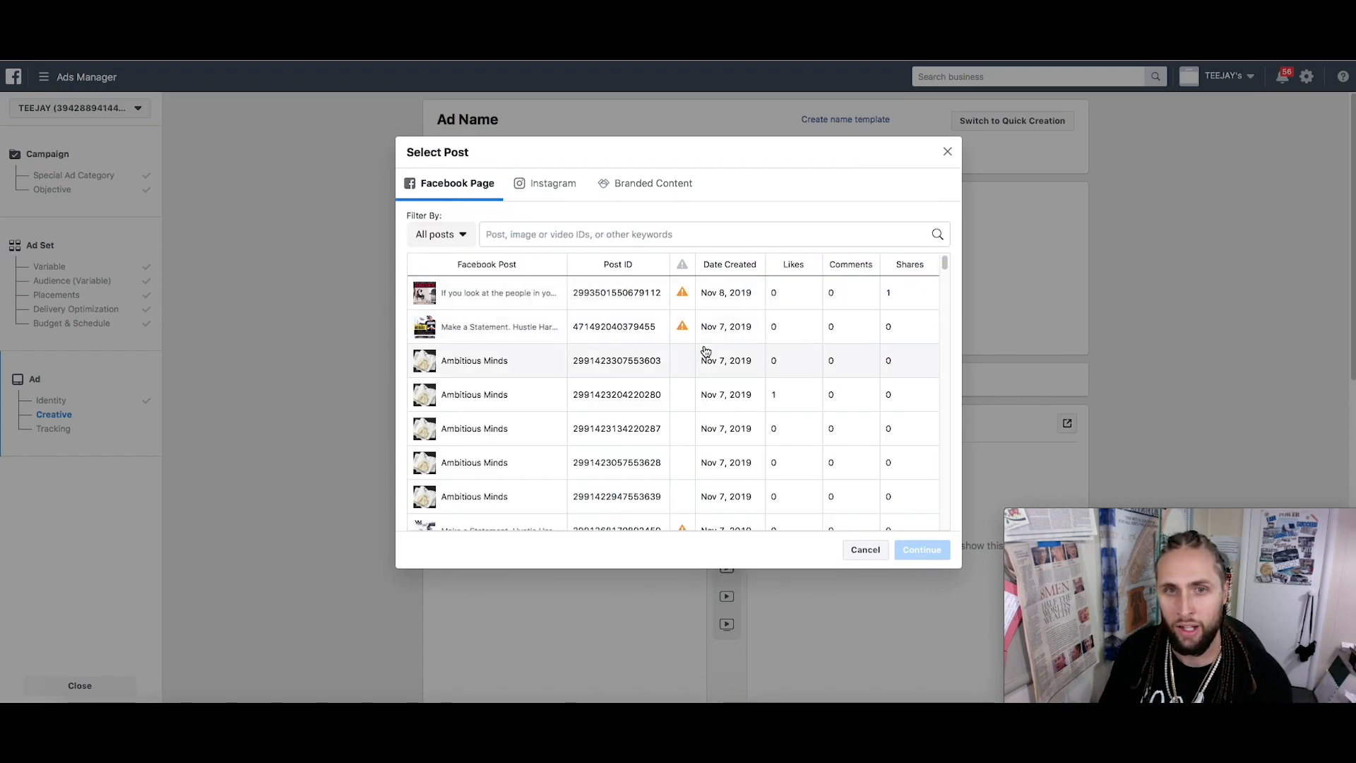
pyautogui.scroll(-3, 702, 350)
pyautogui.scroll(-10, 650, 431)
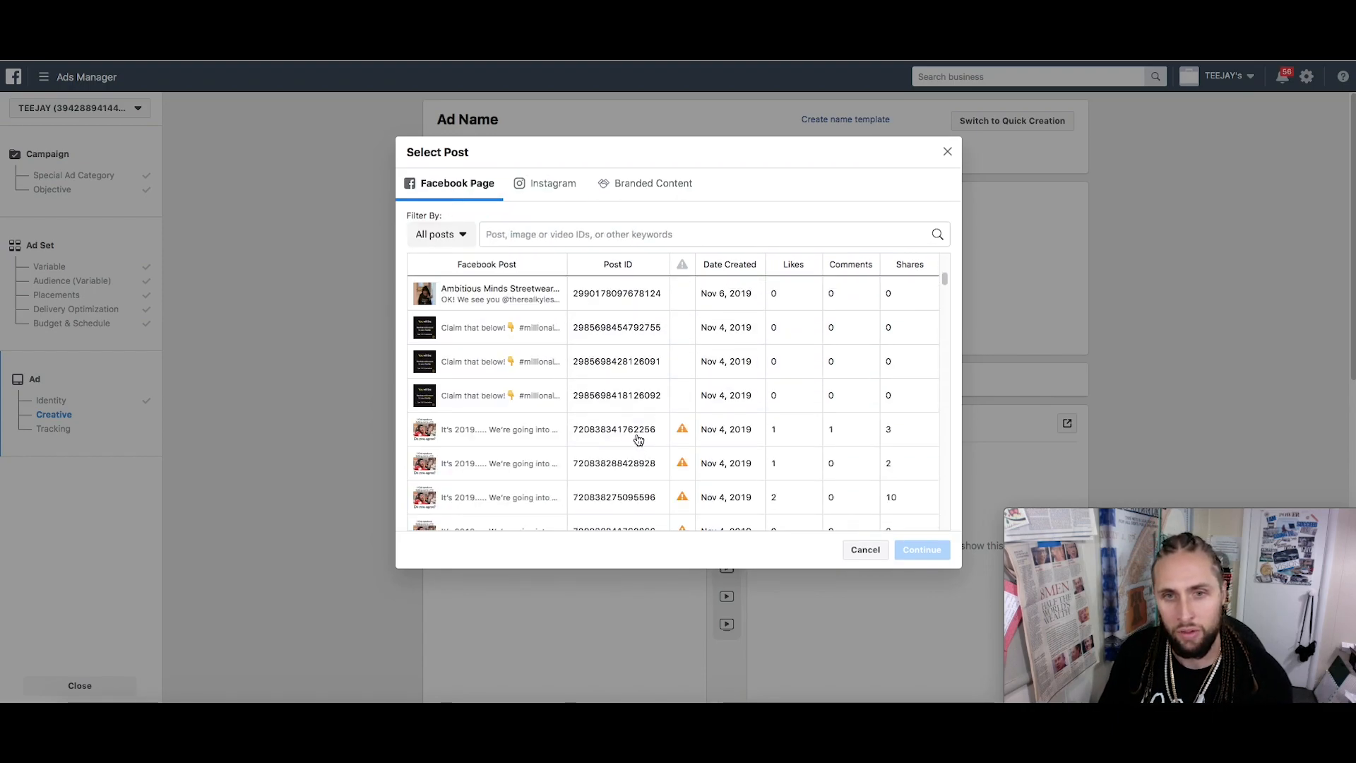
pyautogui.click(948, 151)
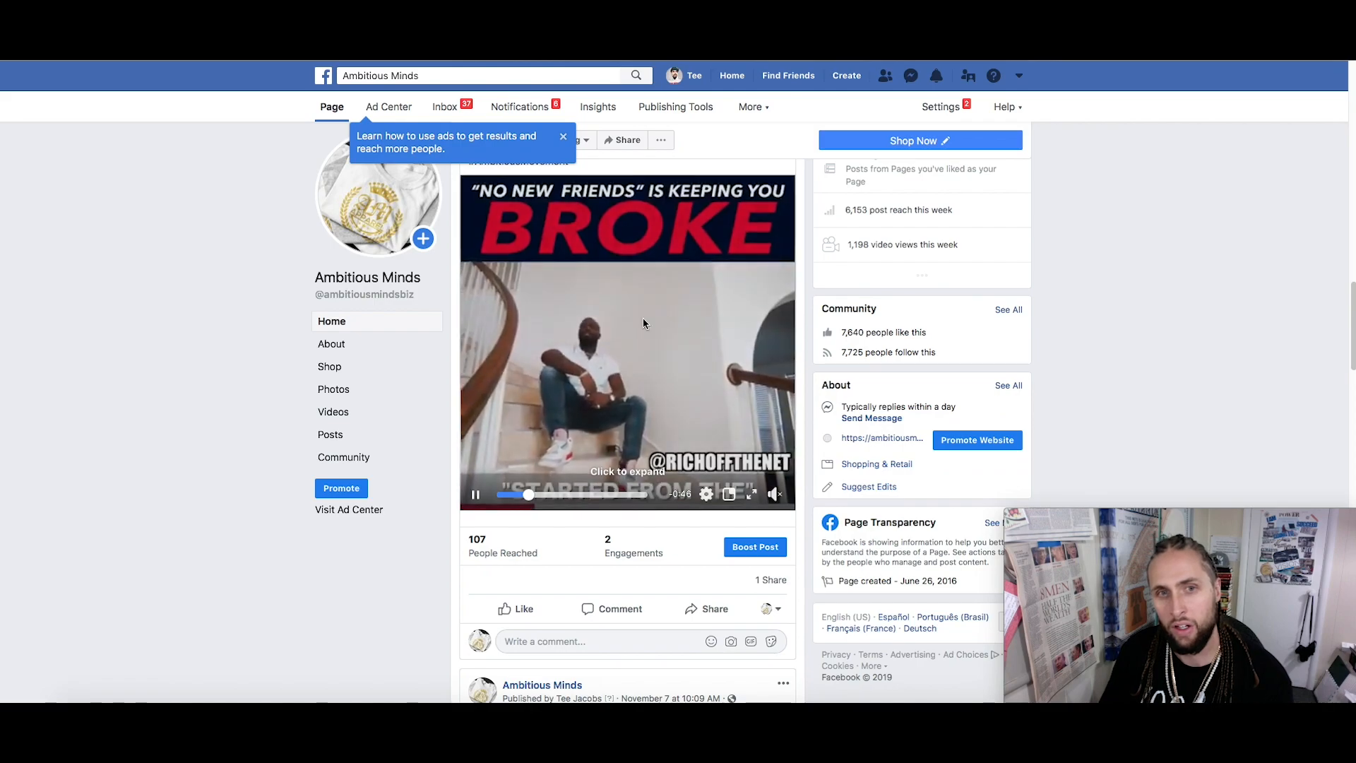
# Watch the 'No New Friends is keeping you BROKE' video expanded, then open the Post ID box
pyautogui.click(645, 324)
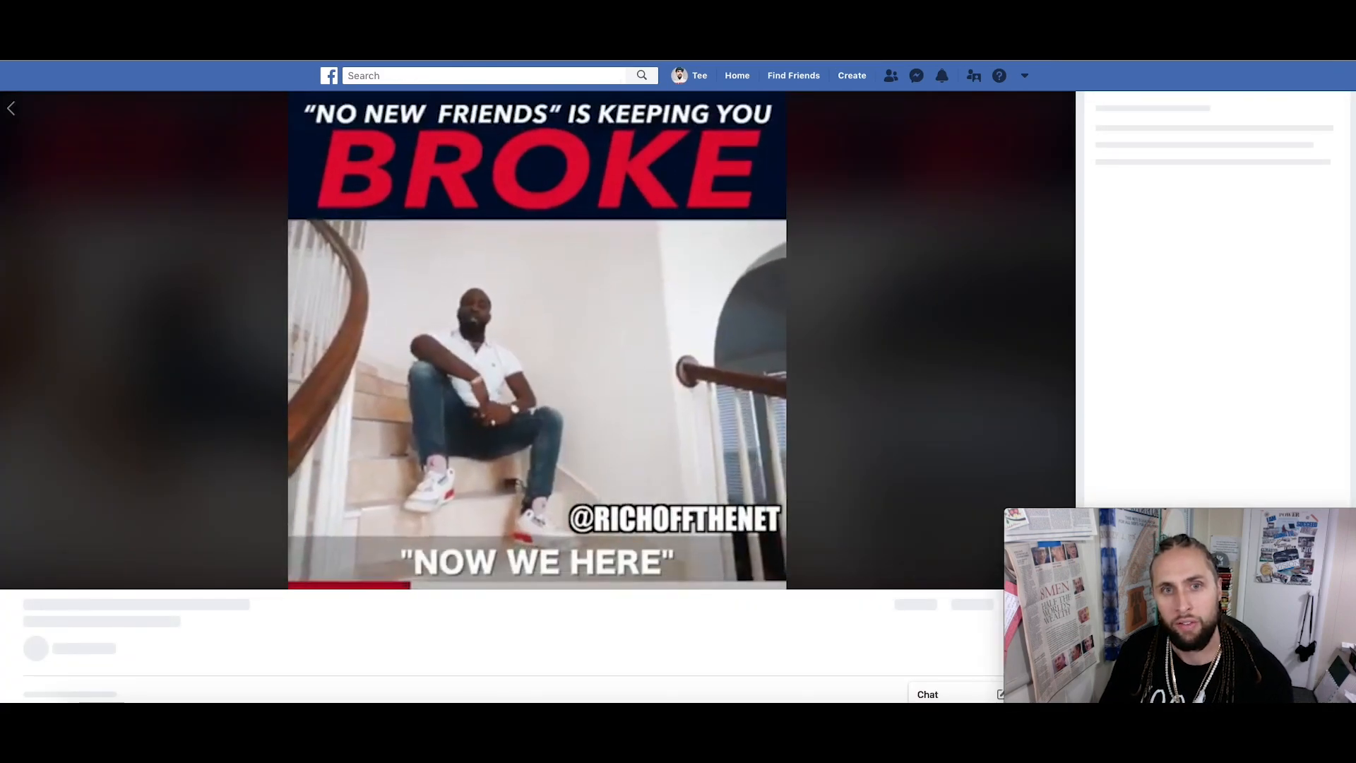
pyautogui.click(296, 479)
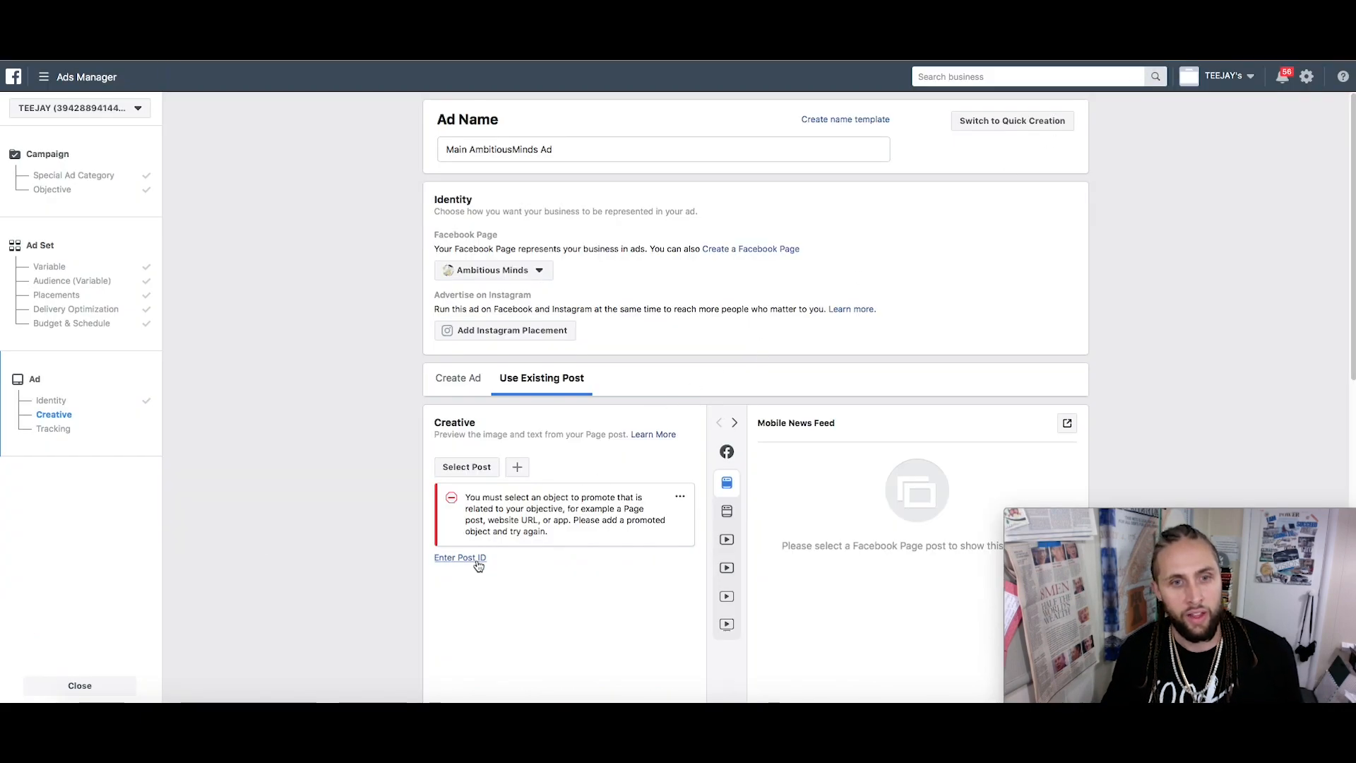
pyautogui.click(477, 562)
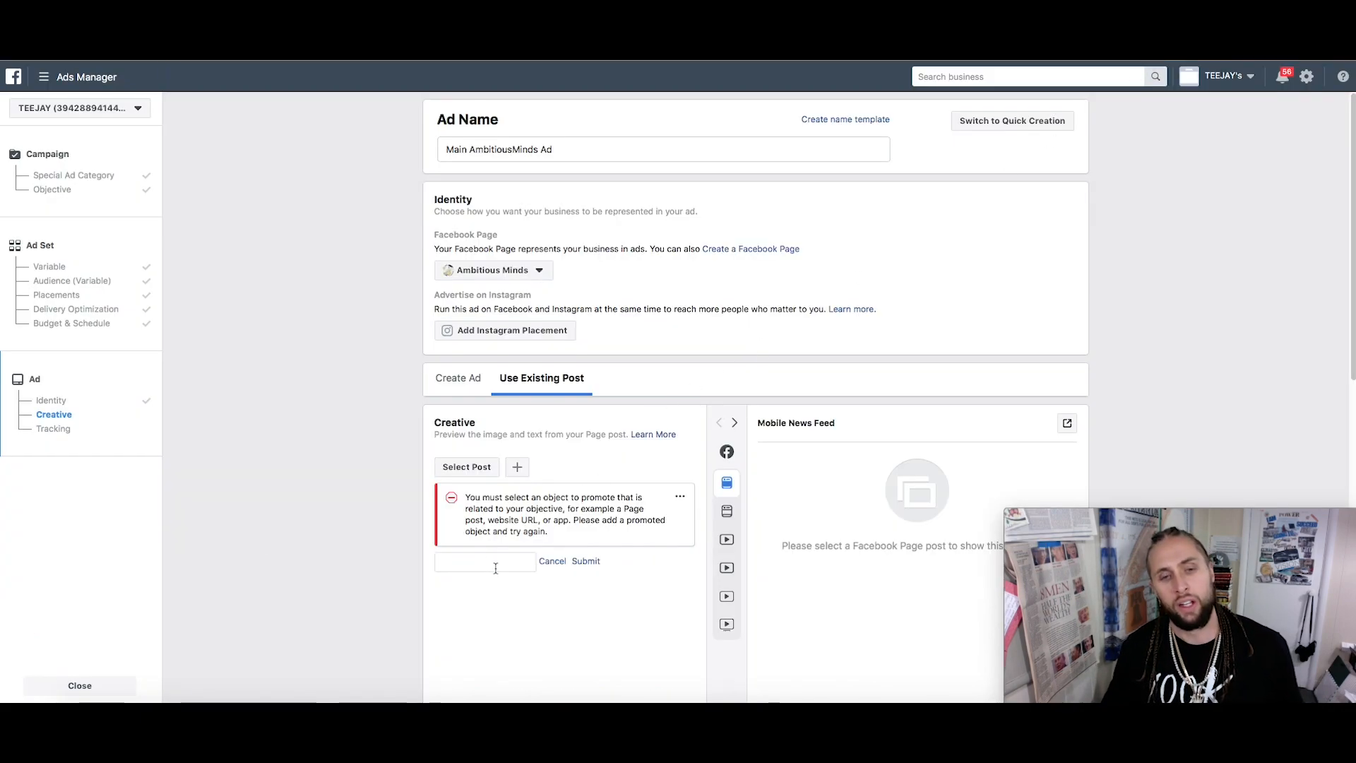
# Submit the video's post ID, replacing the rejected ID with the suggested one from the error
pyautogui.press('super+v')
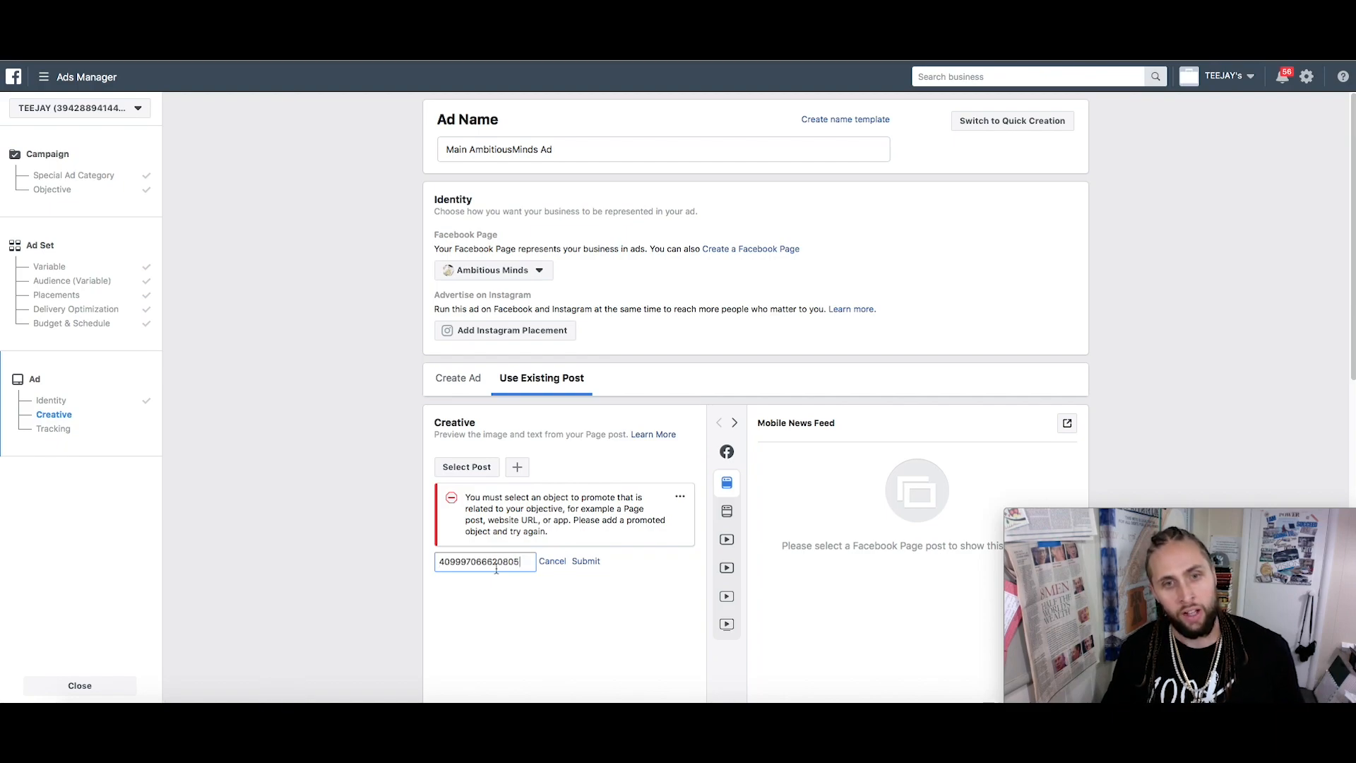
pyautogui.click(588, 562)
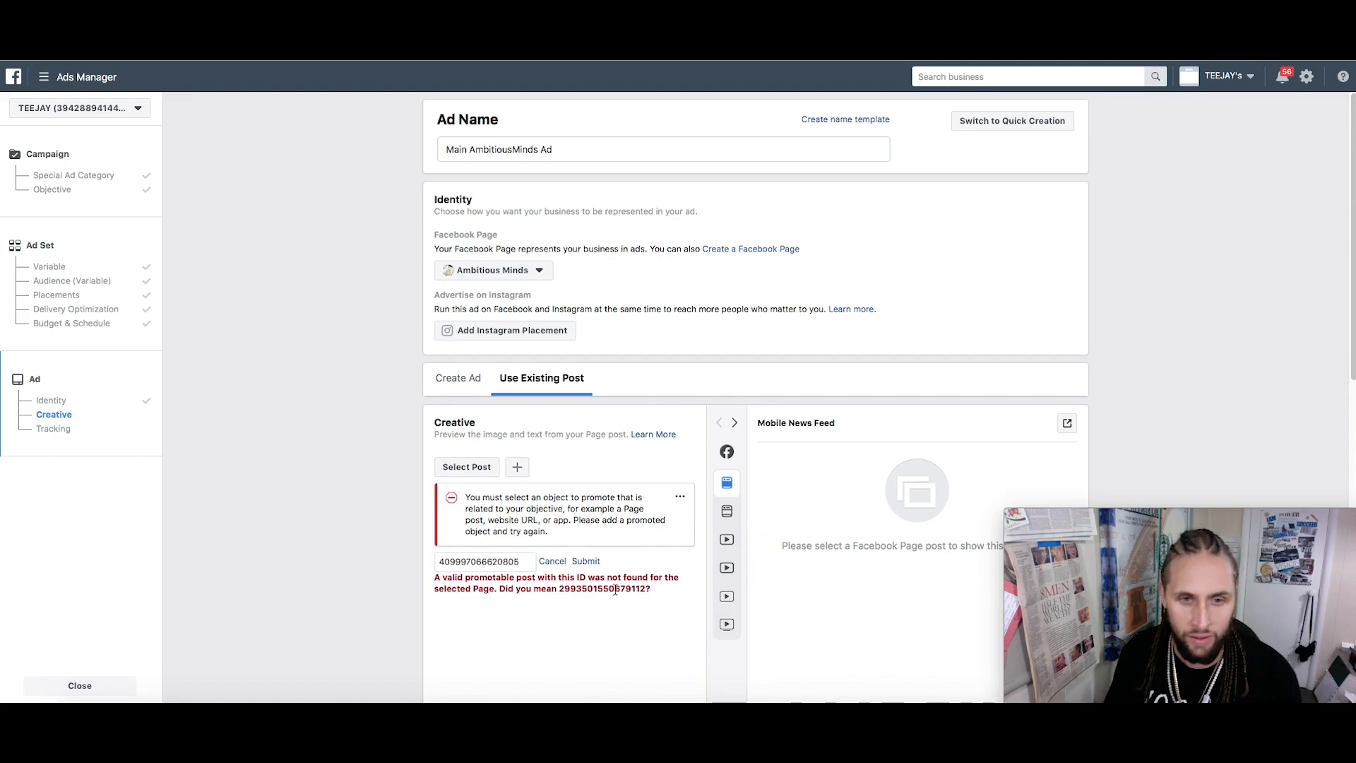
pyautogui.doubleClick(613, 588)
pyautogui.hotkey('ctrl', 'c')
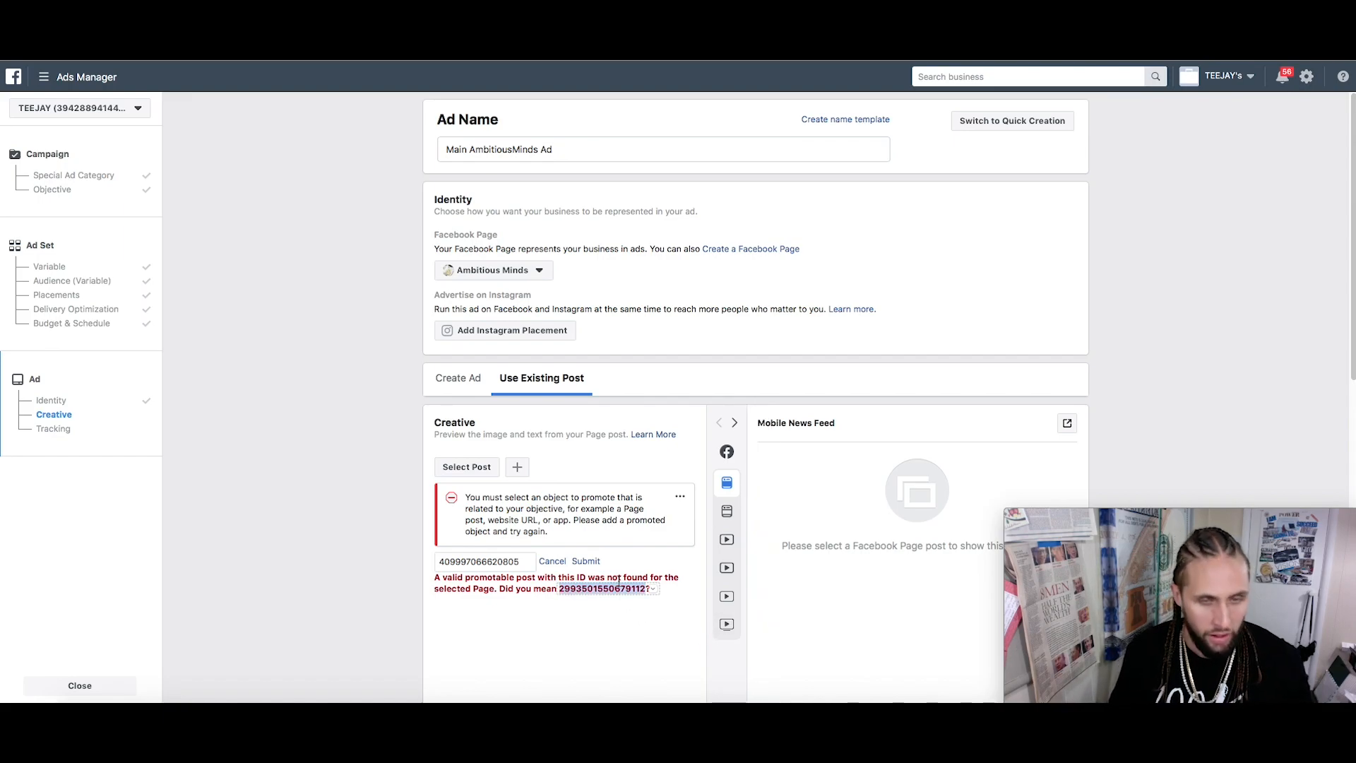
pyautogui.doubleClick(510, 561)
pyautogui.hotkey('ctrl', 'v')
pyautogui.click(585, 561)
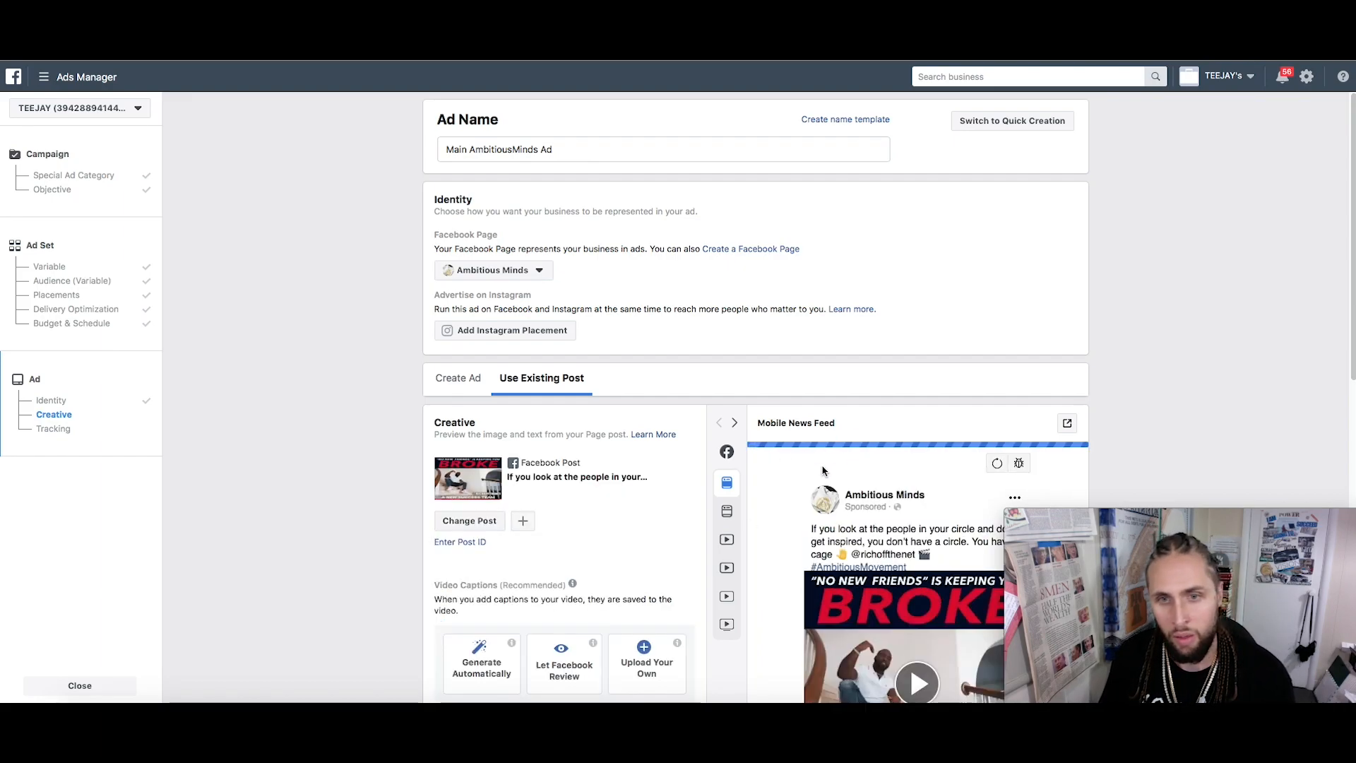
# Review the Tracking section with Facebook Pixel on and confirm the split-test campaign
pyautogui.scroll(-3, 881, 441)
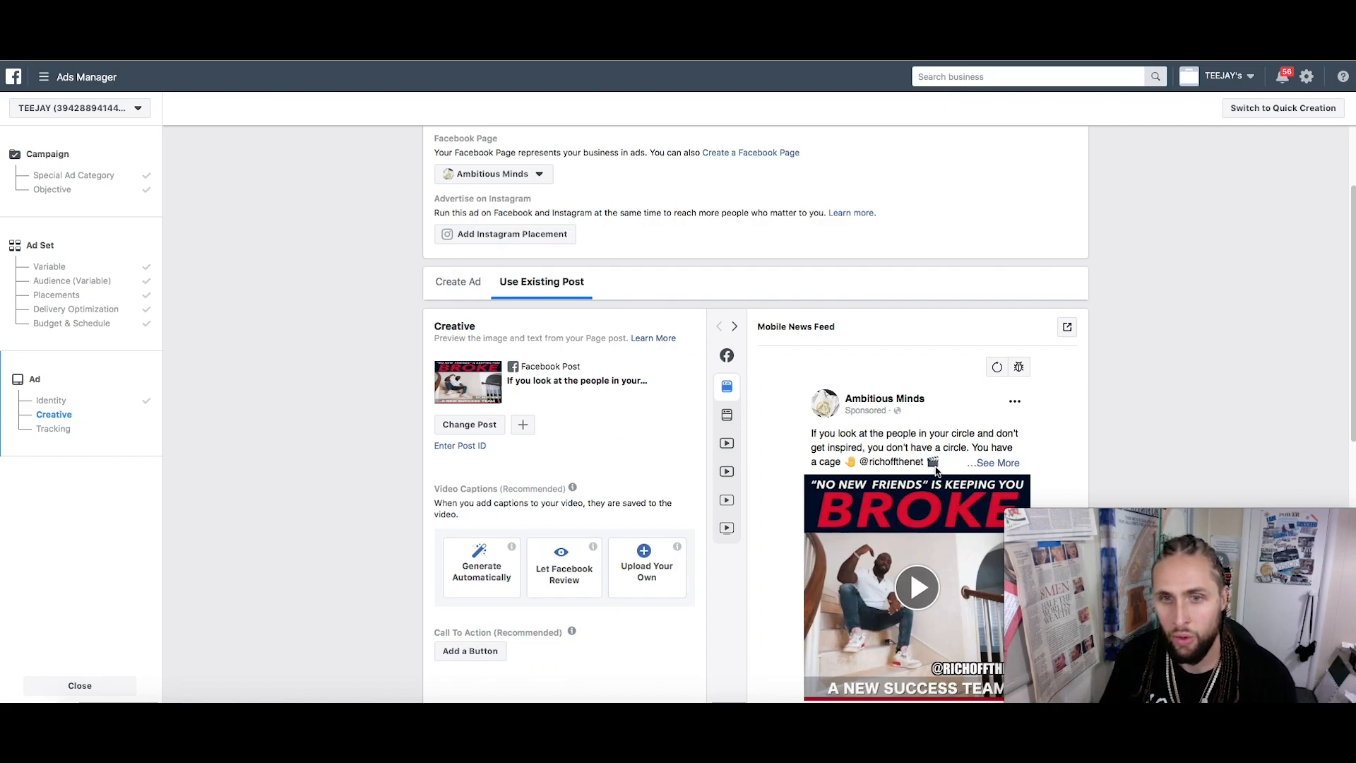
pyautogui.scroll(-3, 937, 471)
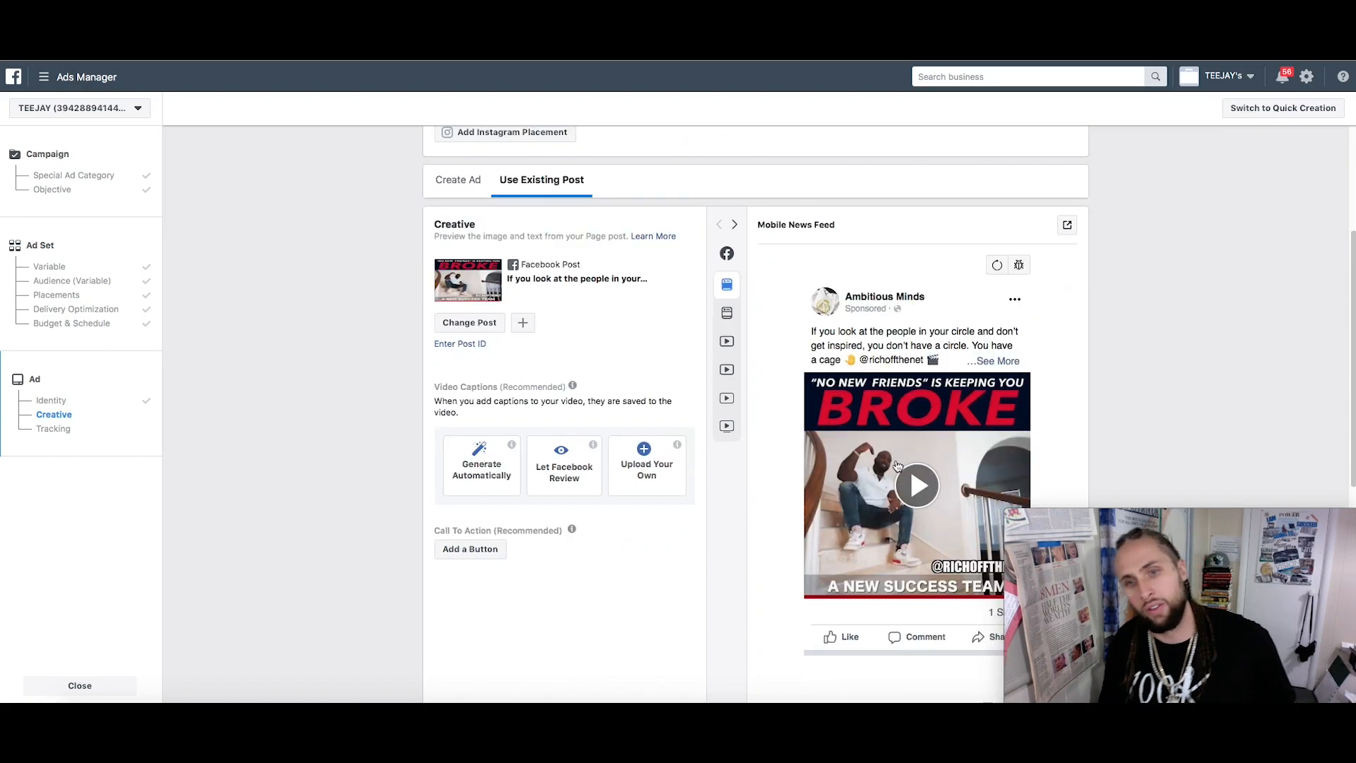
pyautogui.scroll(-3, 625, 406)
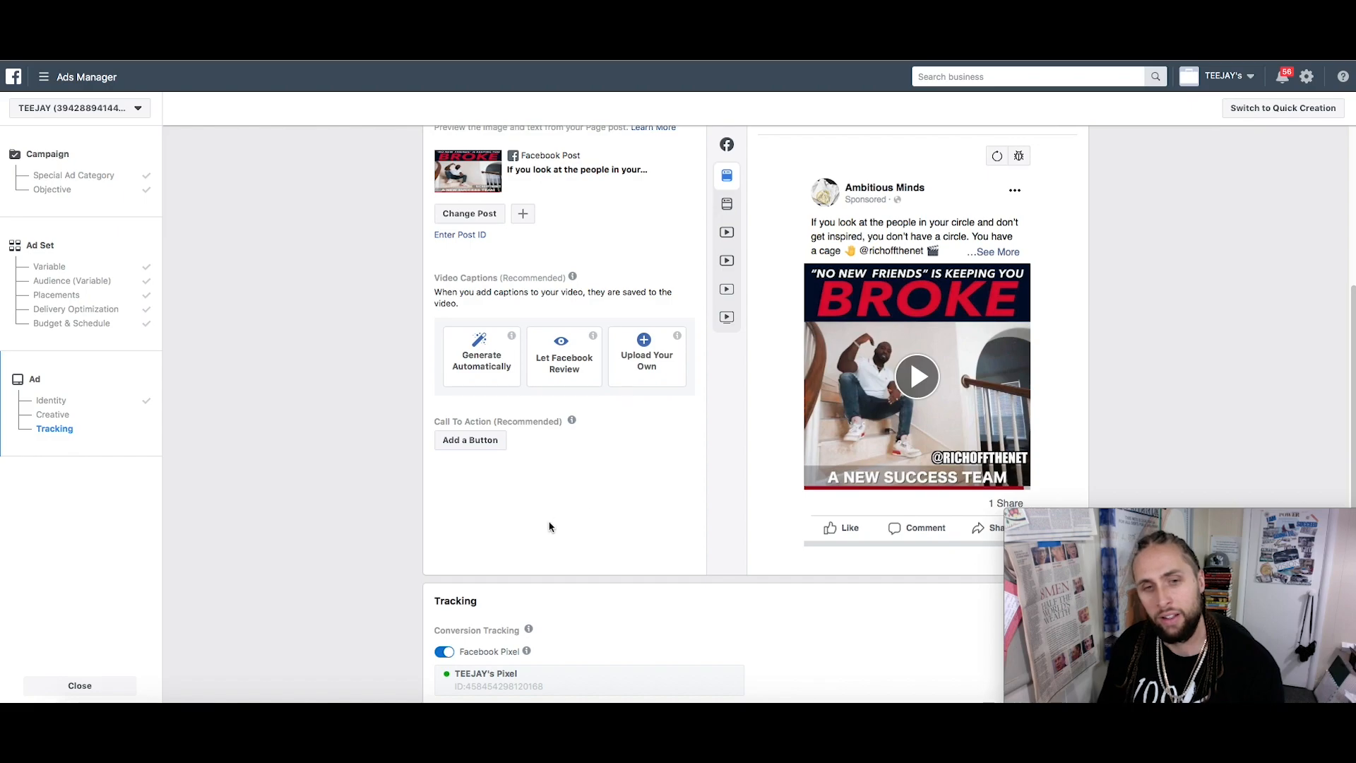
pyautogui.scroll(-5, 557, 520)
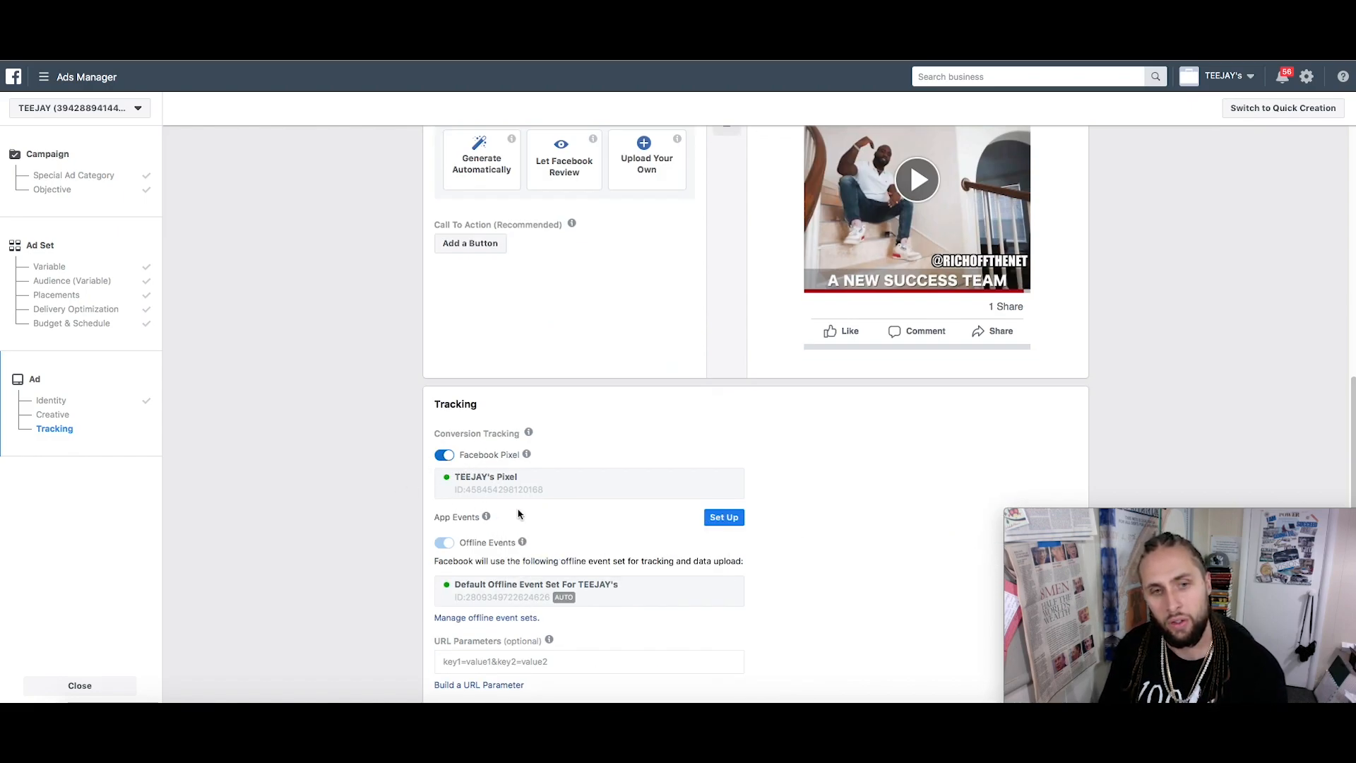
pyautogui.scroll(-3, 512, 502)
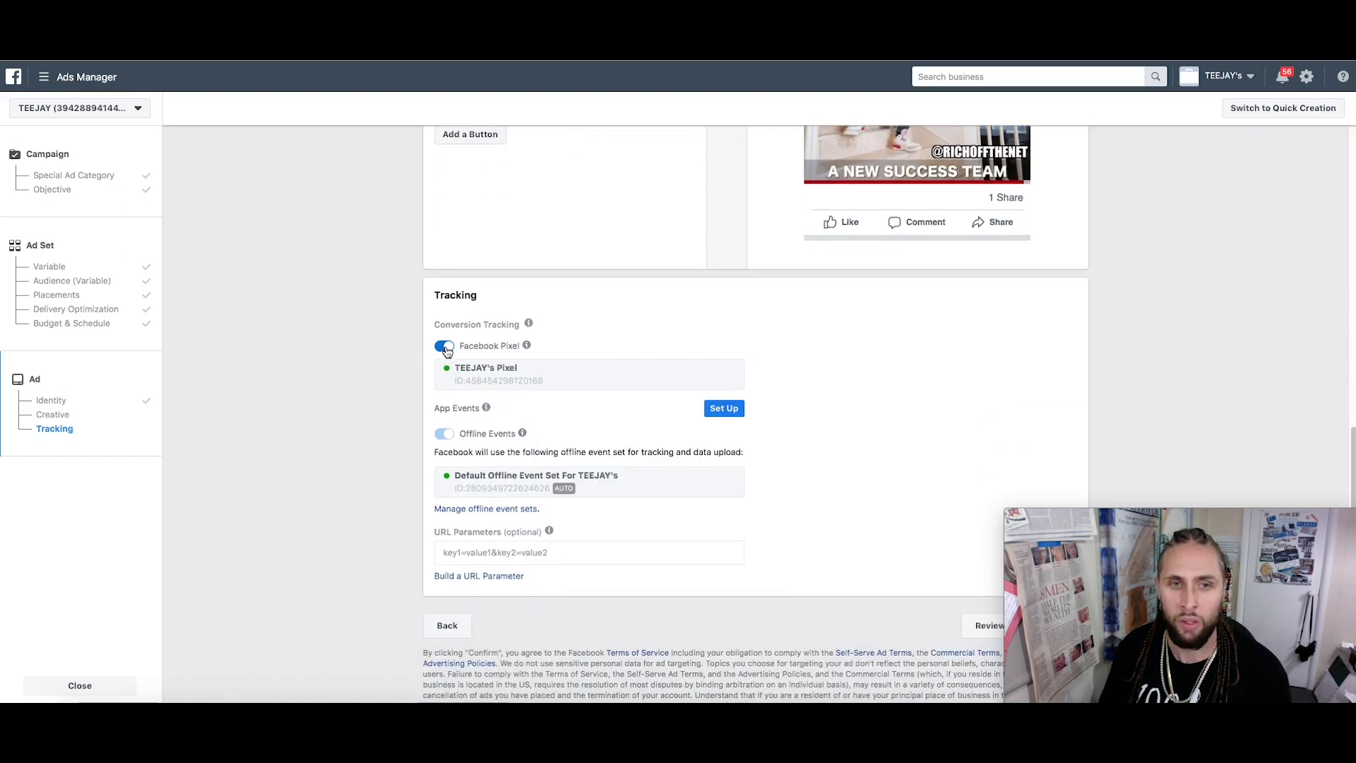
pyautogui.scroll(2, 446, 353)
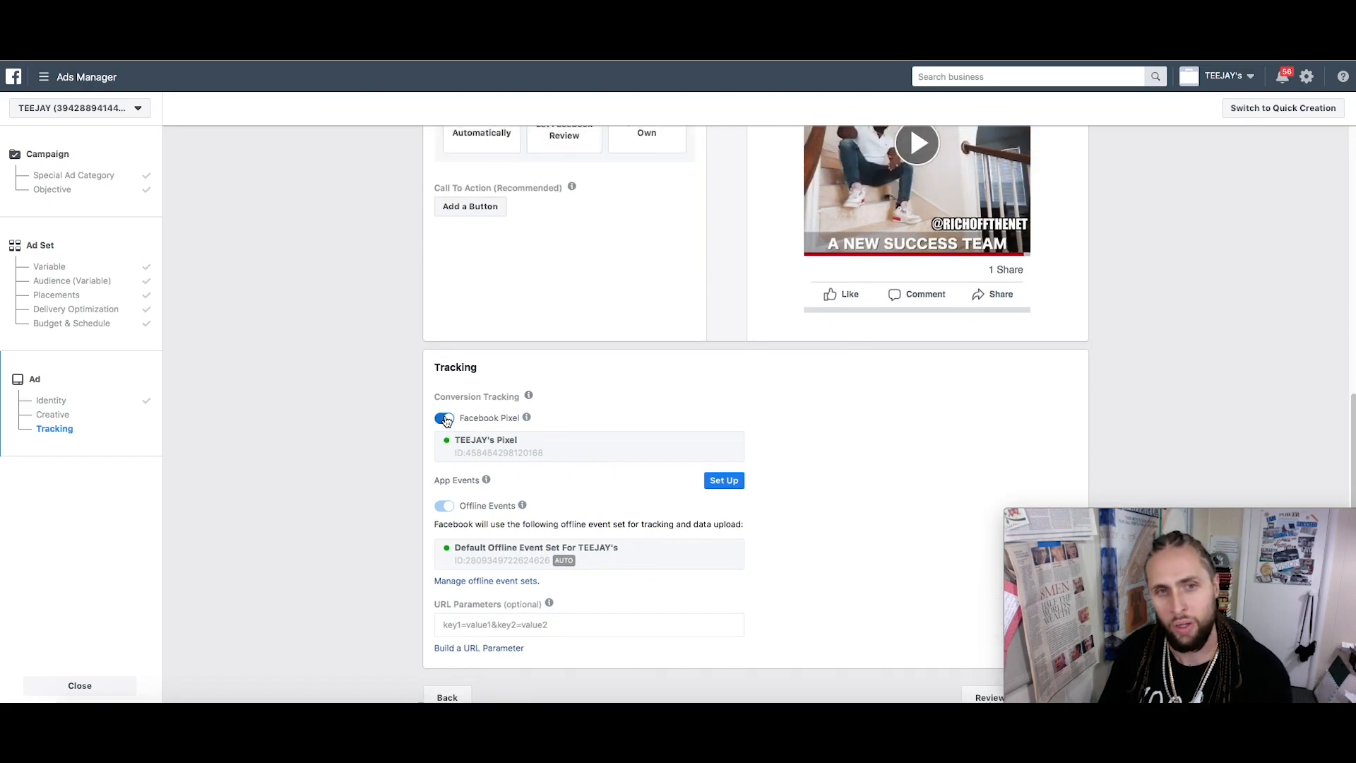
pyautogui.moveTo(486, 479)
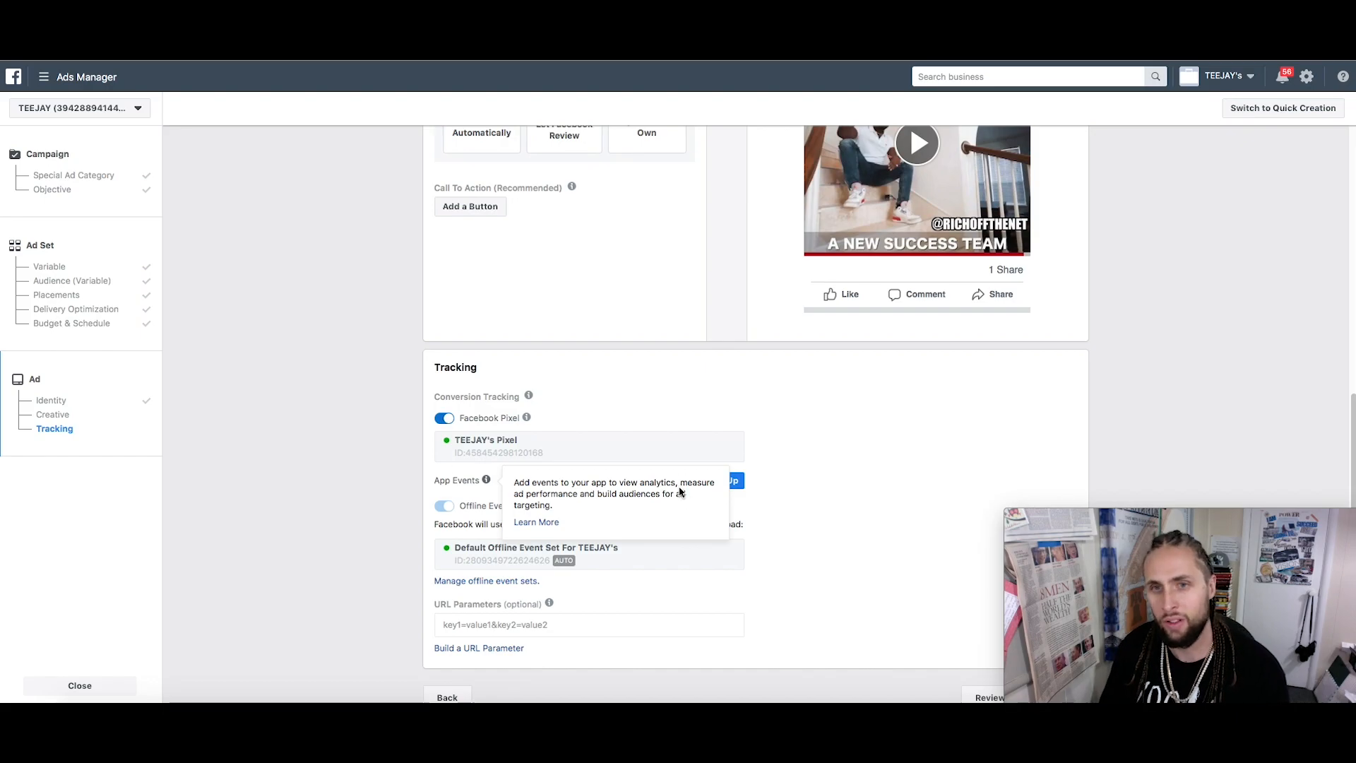
pyautogui.scroll(6, 717, 346)
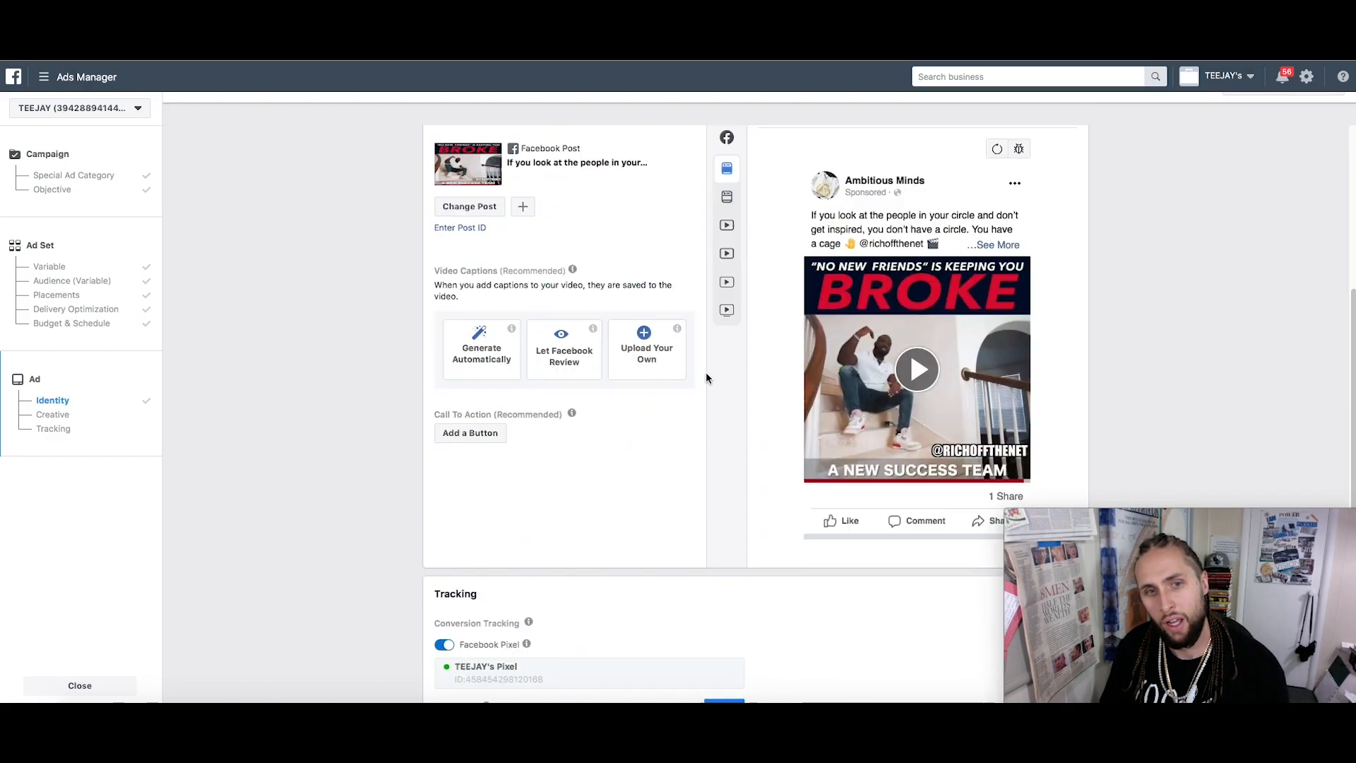
pyautogui.scroll(-7, 707, 377)
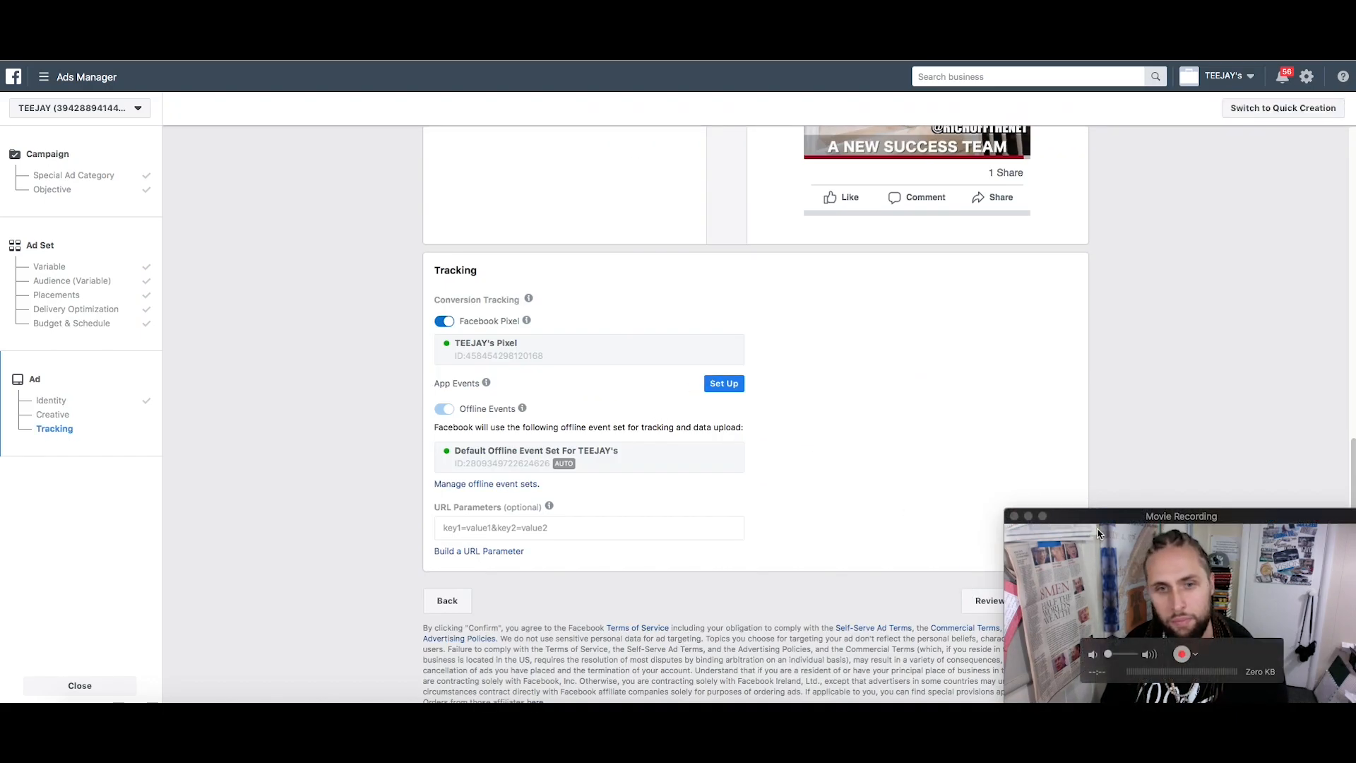
pyautogui.moveTo(1137, 513); pyautogui.dragTo(1137, 318)
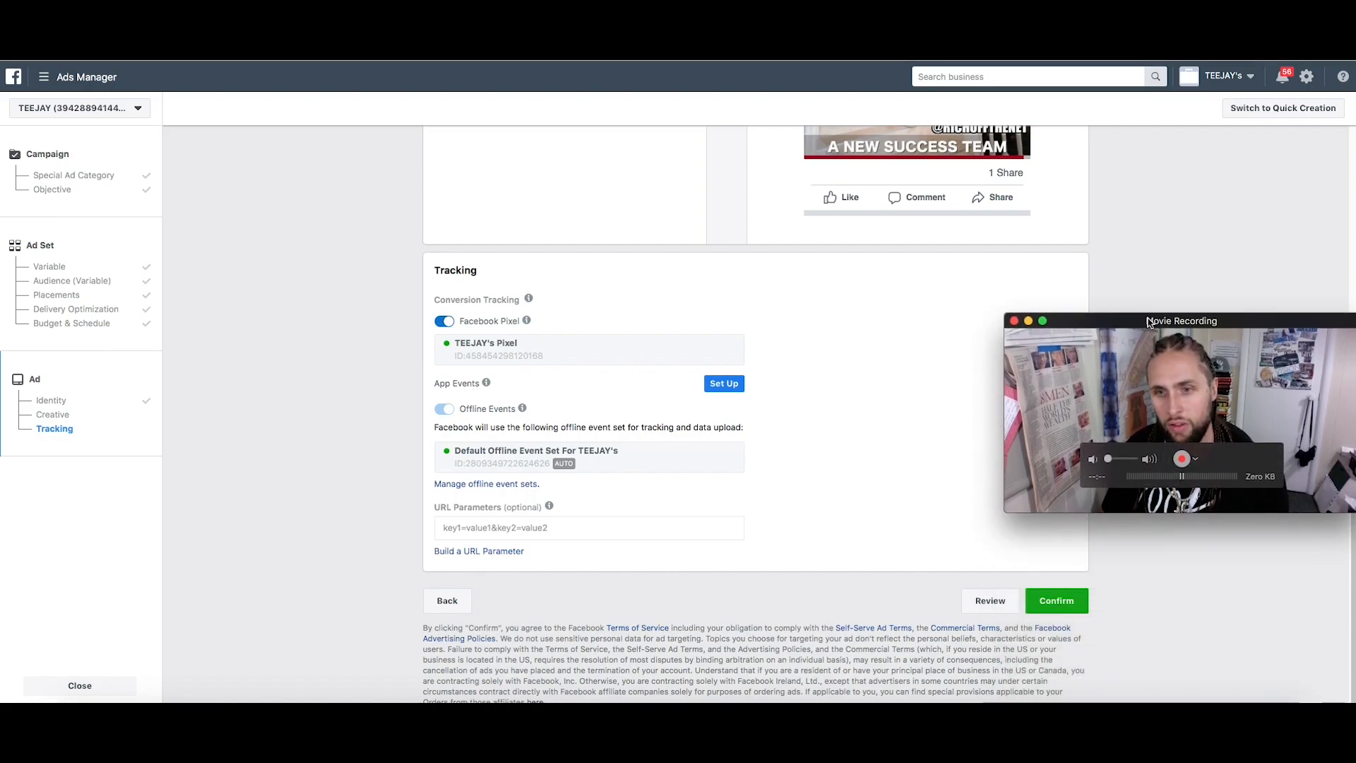
pyautogui.click(1063, 604)
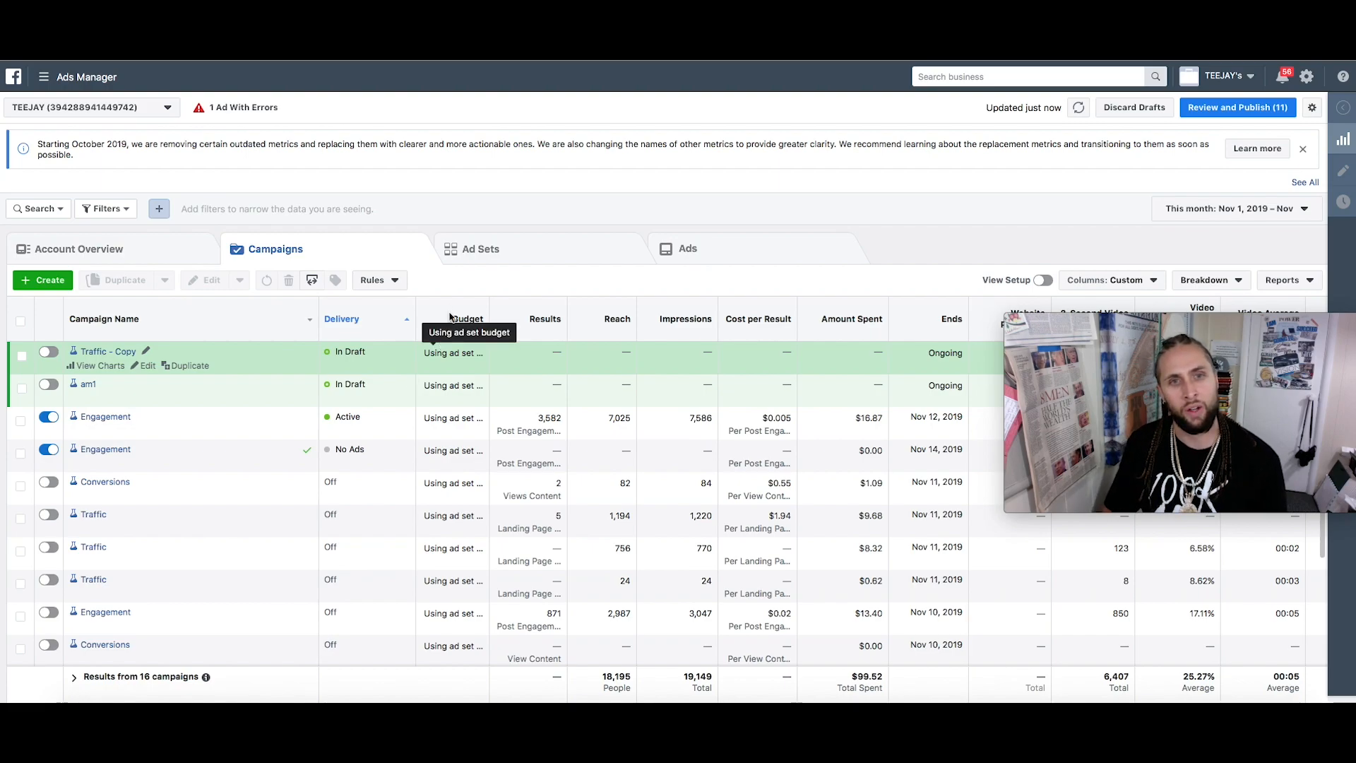
# Confirm the Engagement campaign's four ad sets and four ads are In Review, then return to Campaigns
pyautogui.click(498, 241)
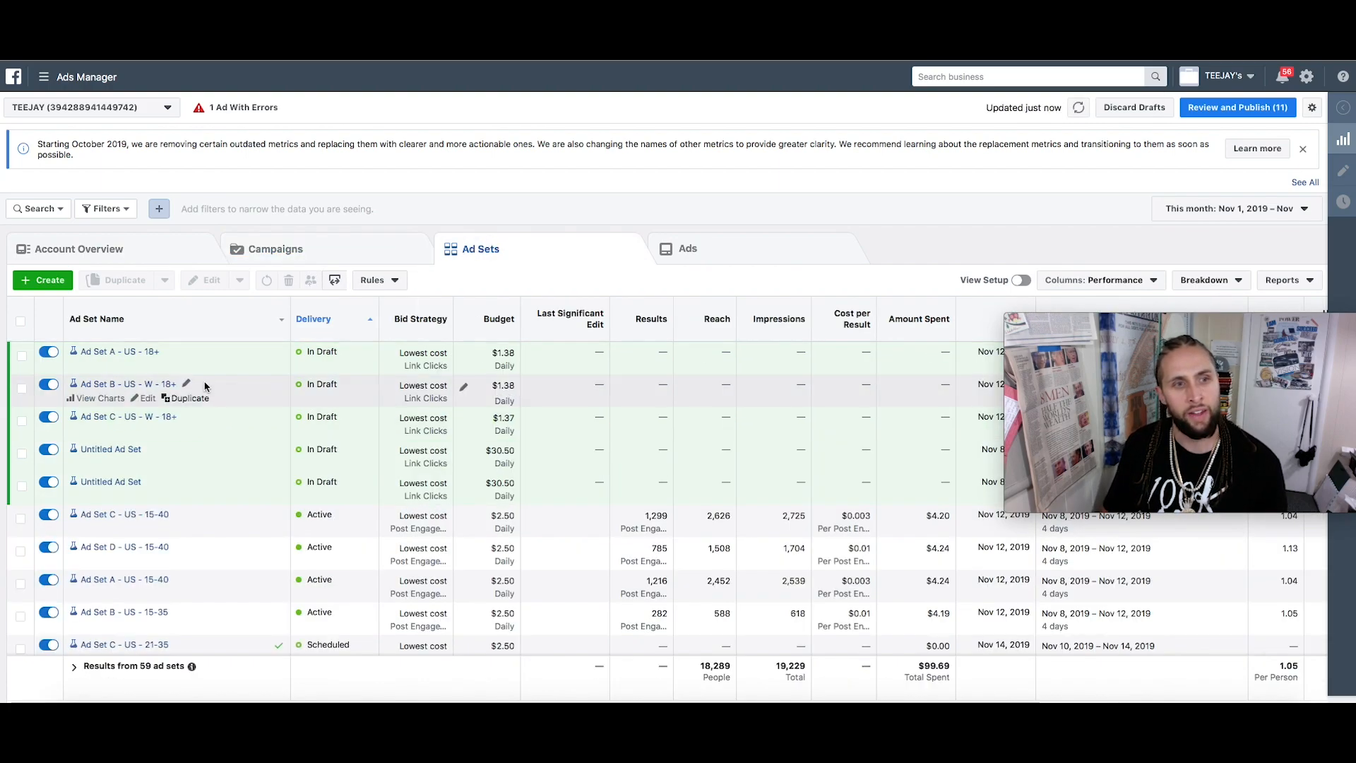
pyautogui.click(329, 252)
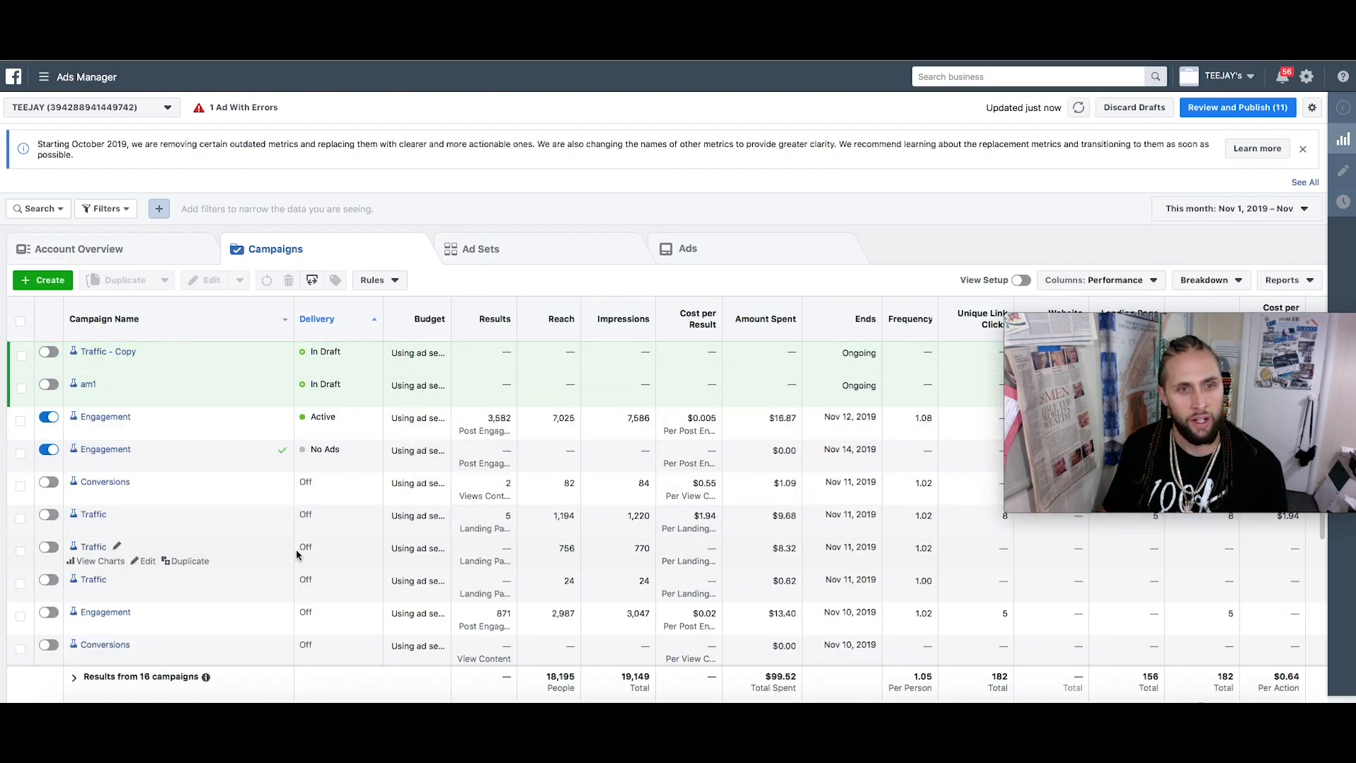
pyautogui.click(257, 453)
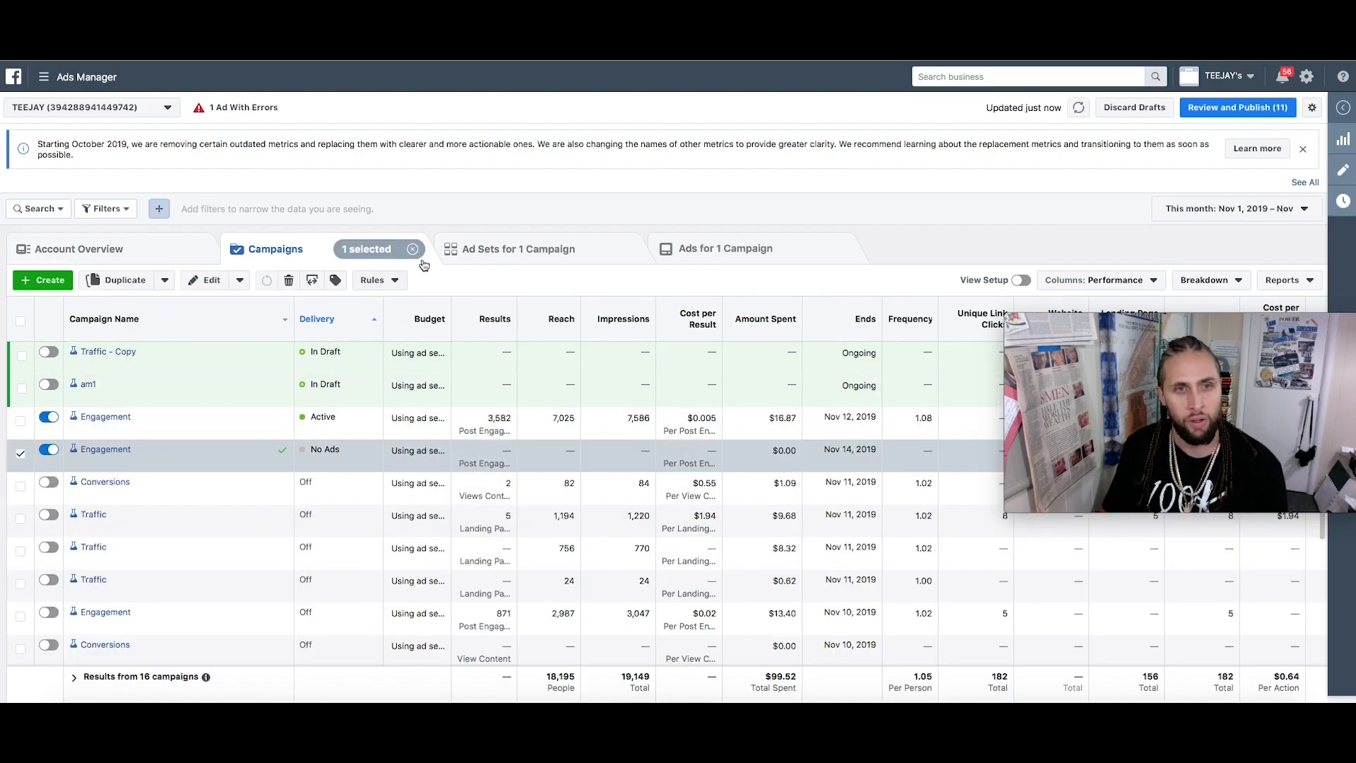
pyautogui.click(479, 254)
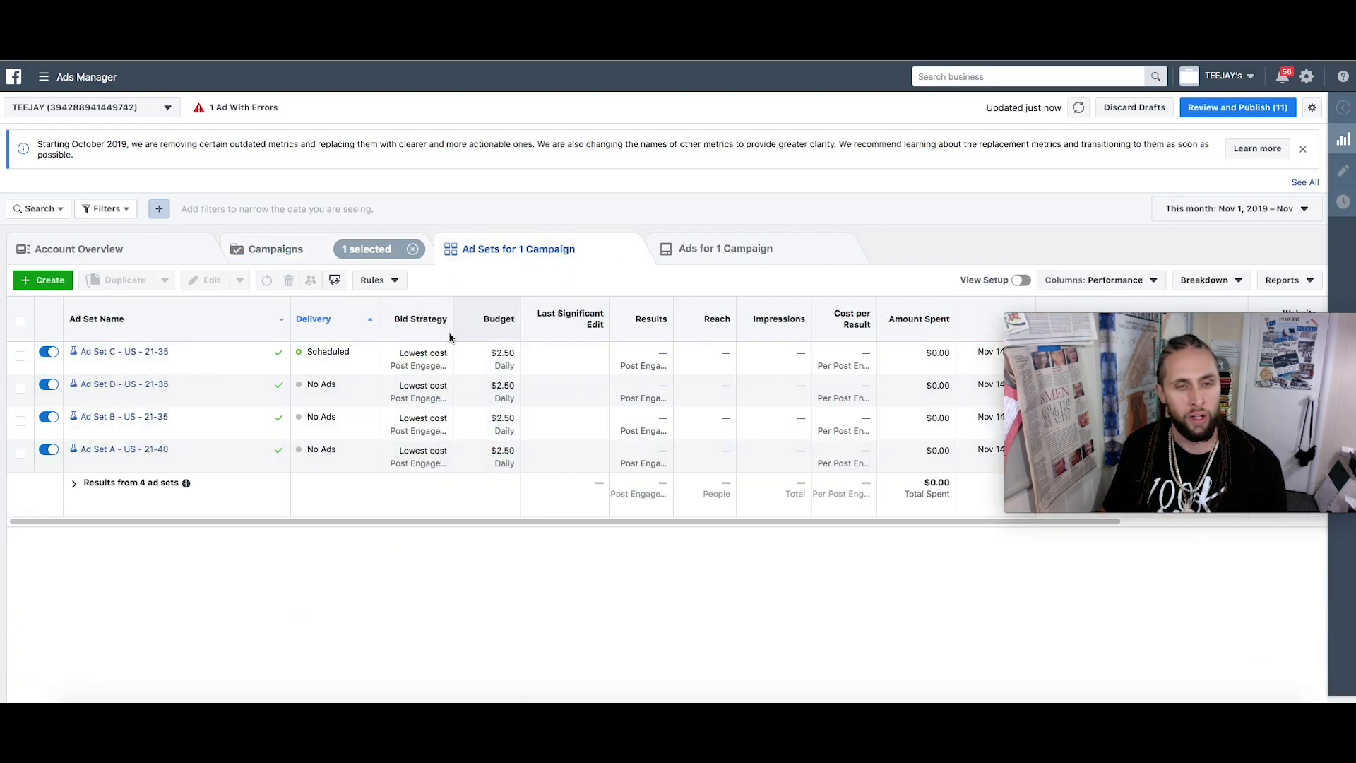
pyautogui.click(750, 264)
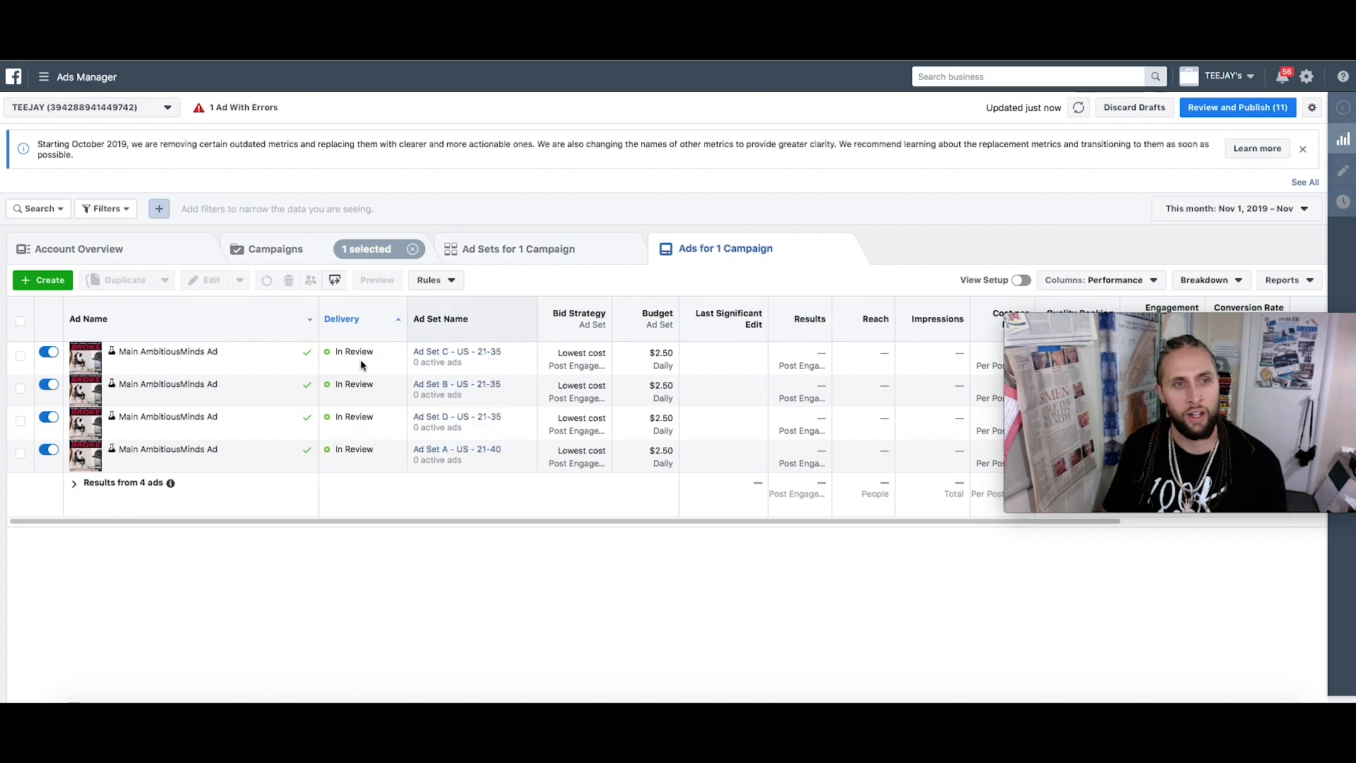
pyautogui.click(568, 253)
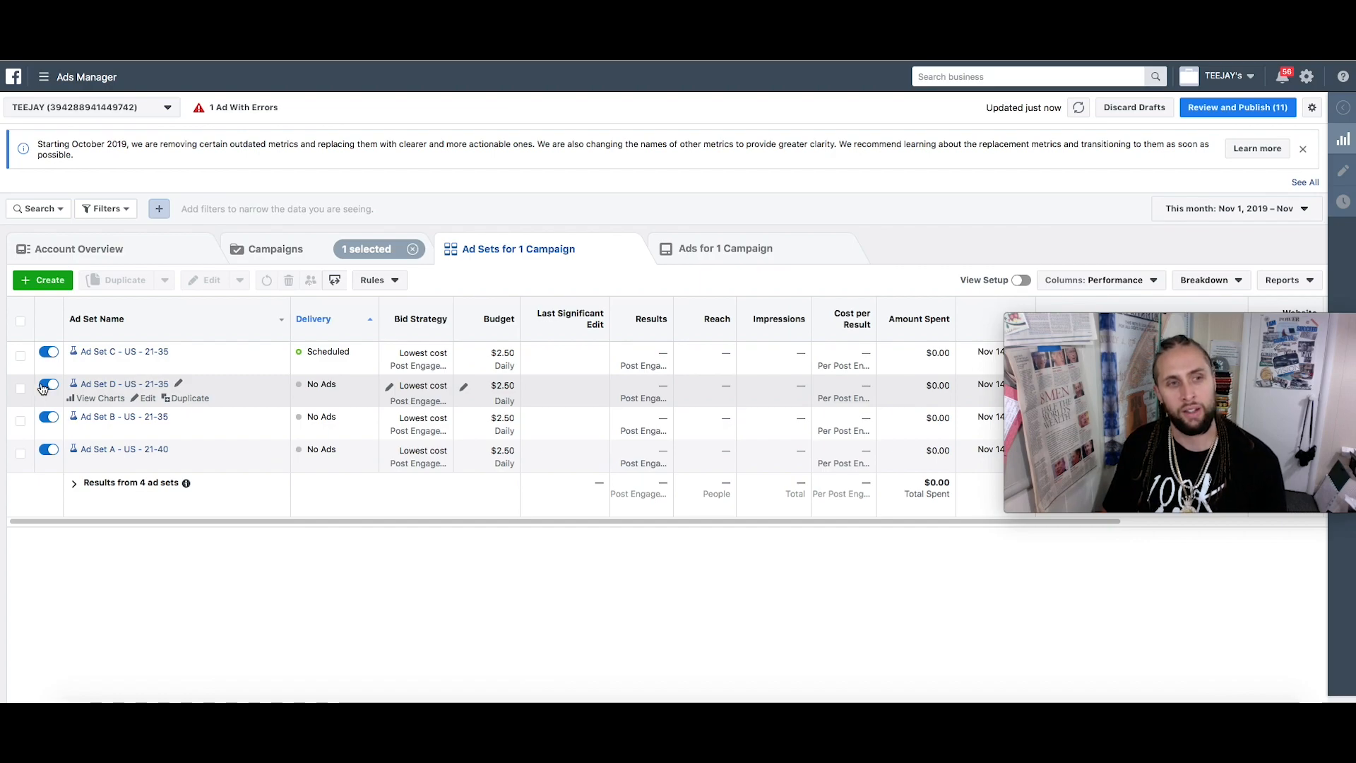
pyautogui.click(301, 254)
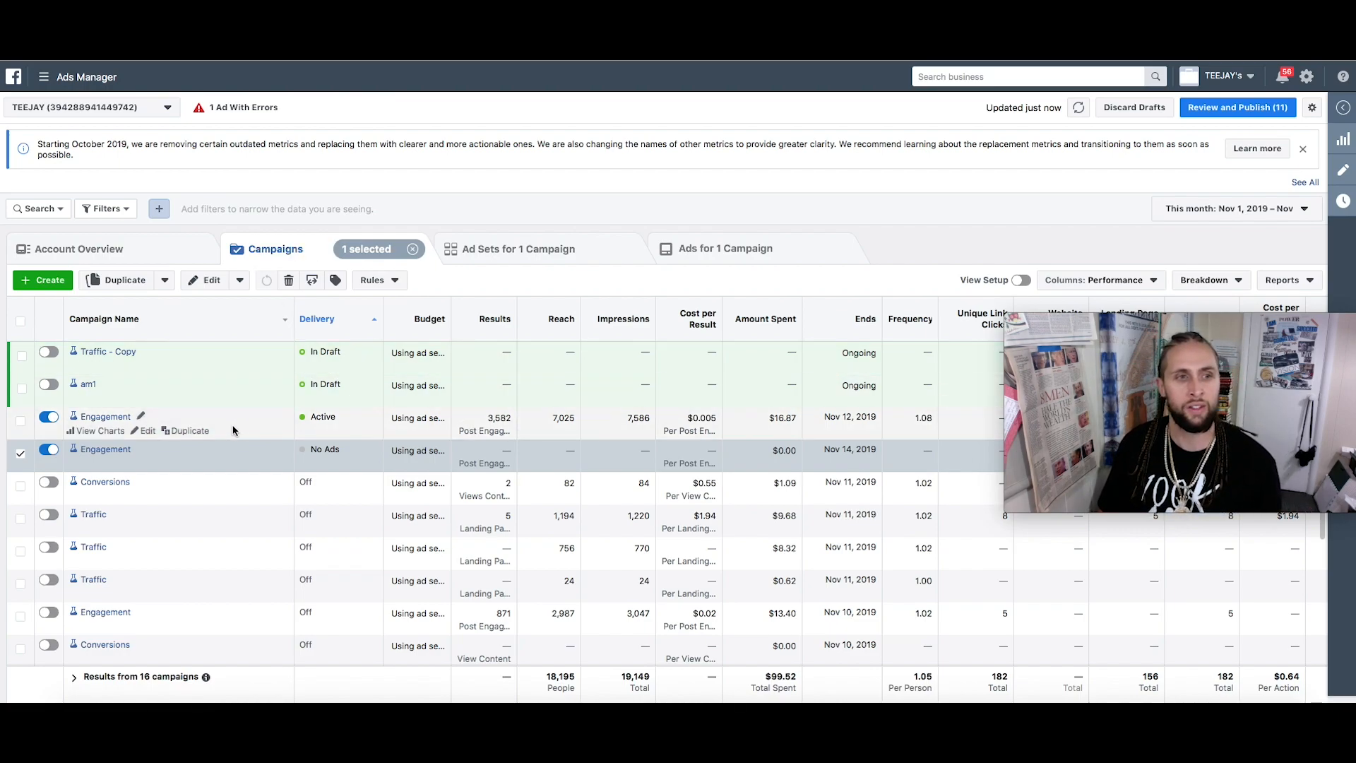
# Create a new campaign and pick Conversions from the Conversion objectives
pyautogui.click(52, 280)
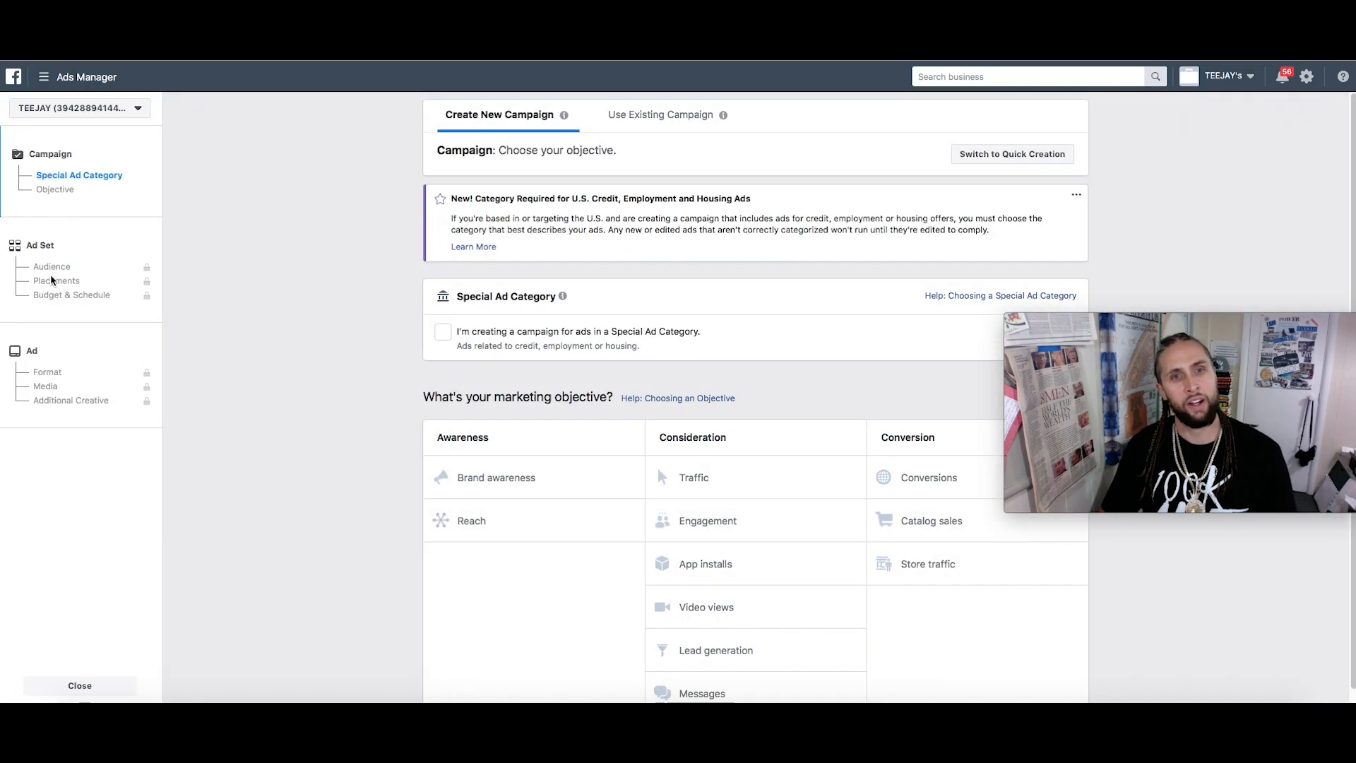
pyautogui.moveTo(720, 533)
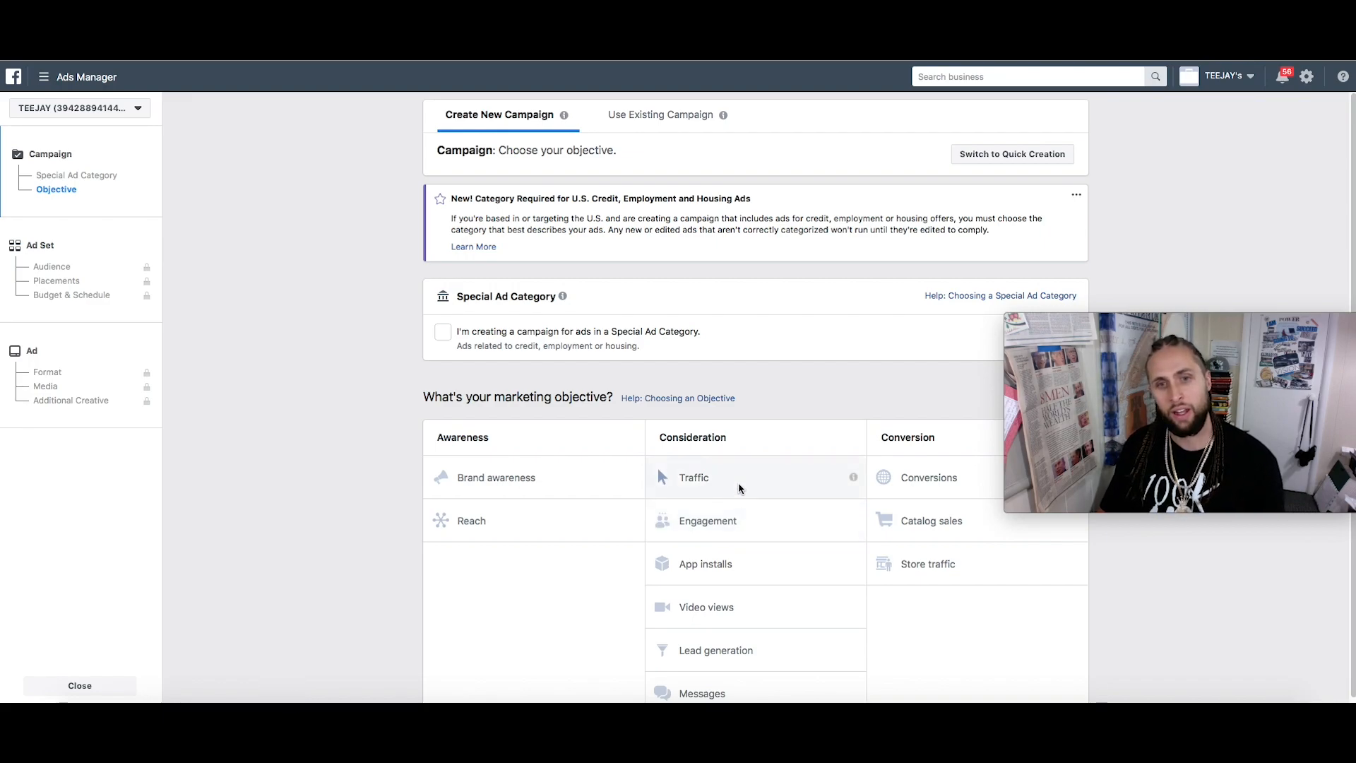
pyautogui.scroll(-1, 724, 522)
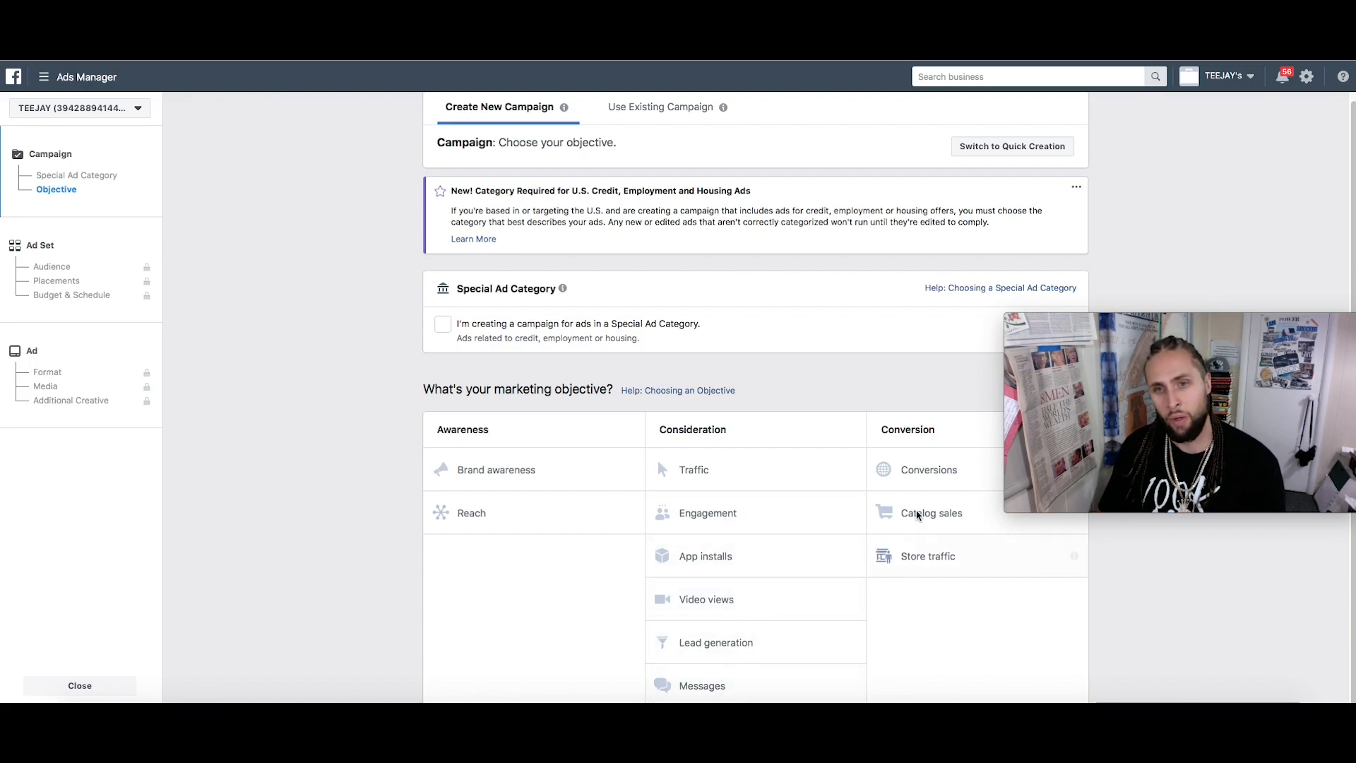
pyautogui.click(928, 470)
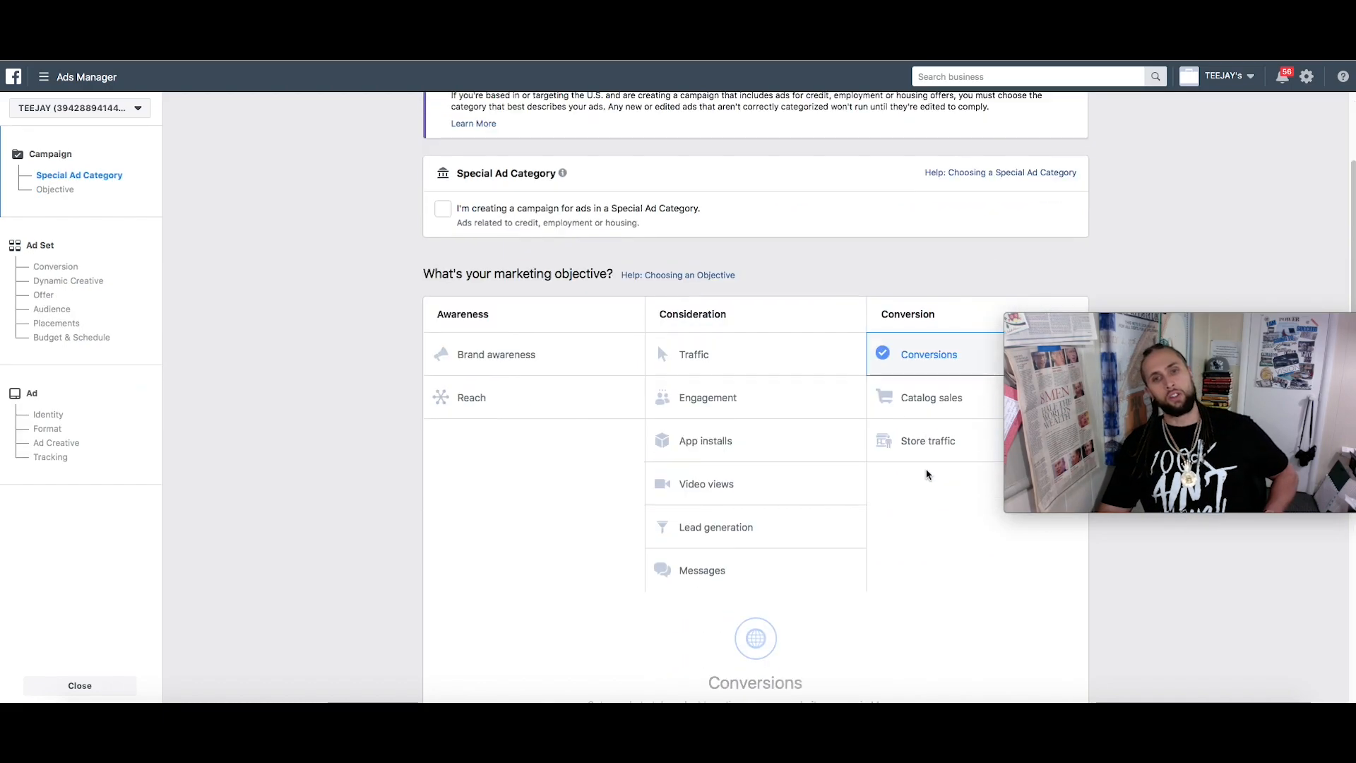
pyautogui.scroll(-4, 696, 637)
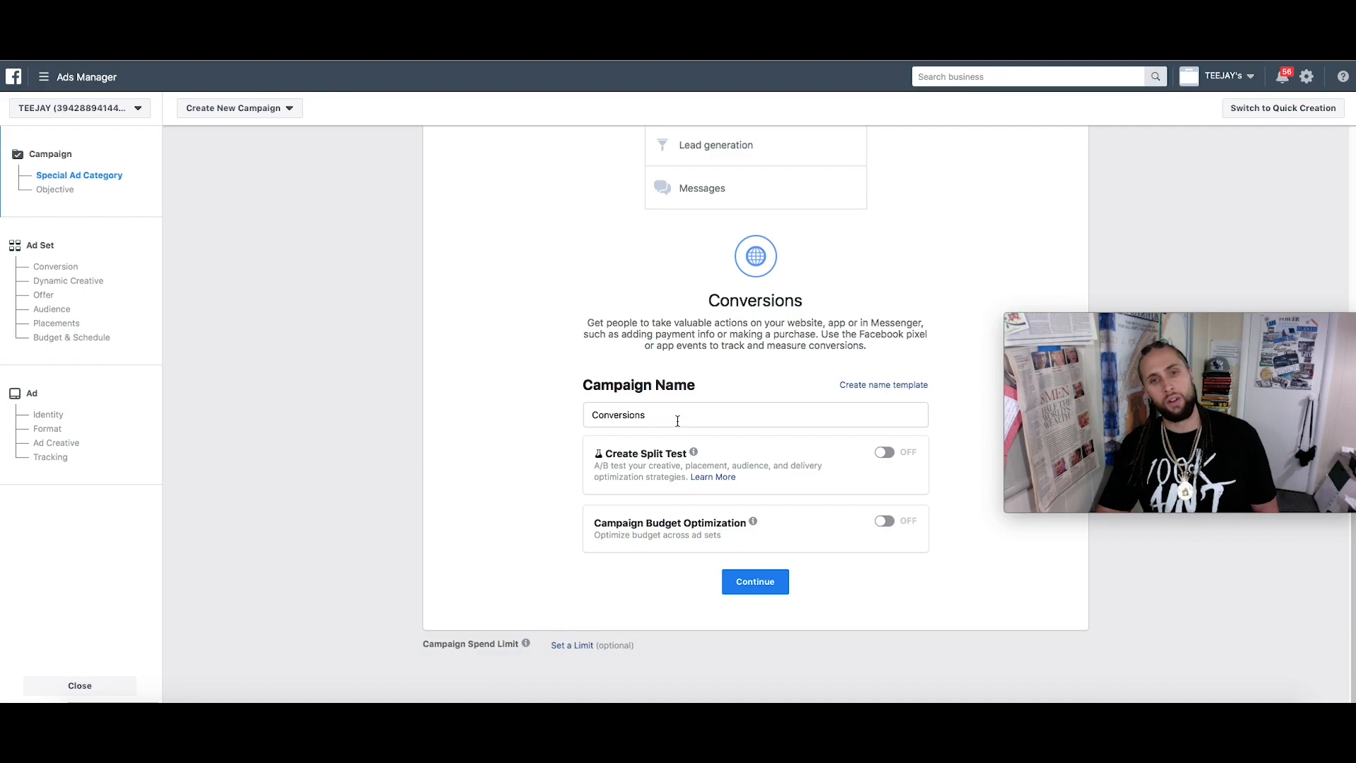
# Name the campaign Conversions/AM1 YT Video and make it a split test on Audience
pyautogui.click(731, 411)
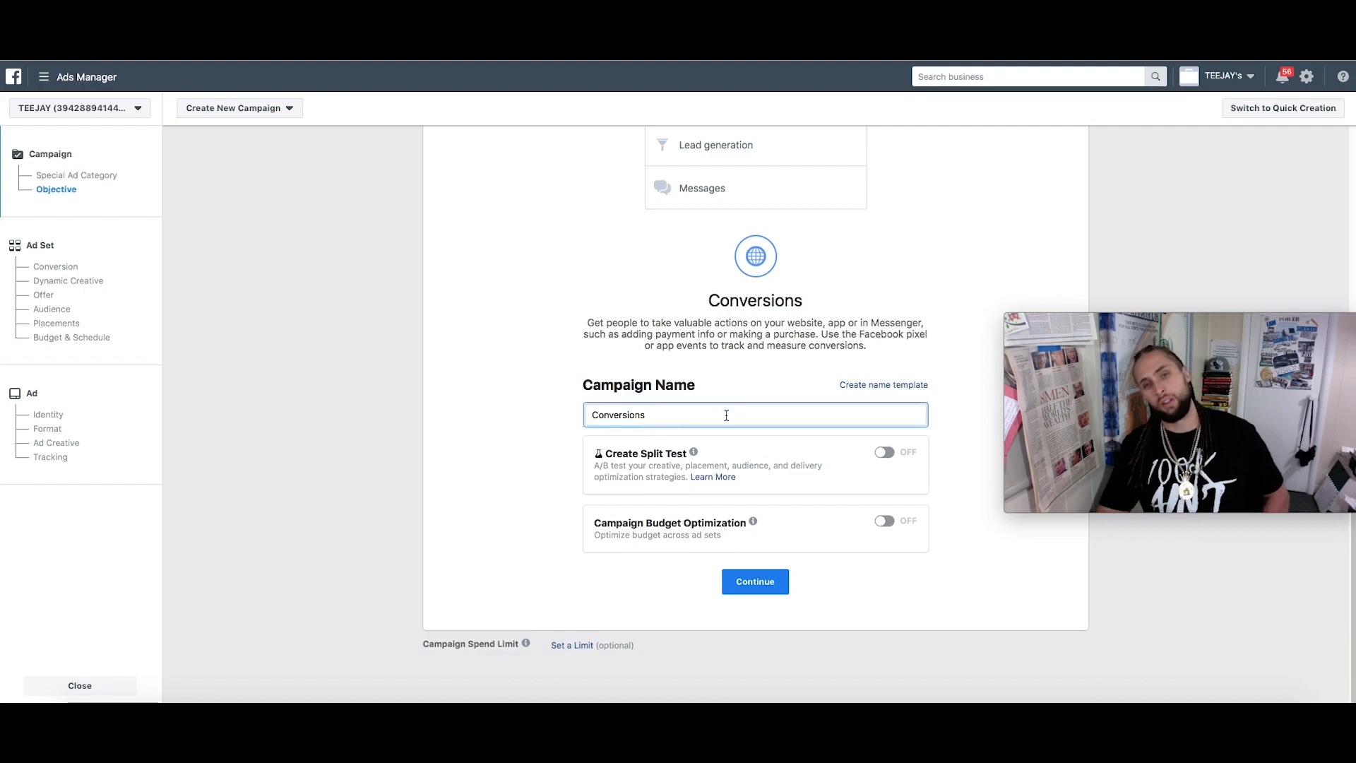
pyautogui.write('/AM1 YT')
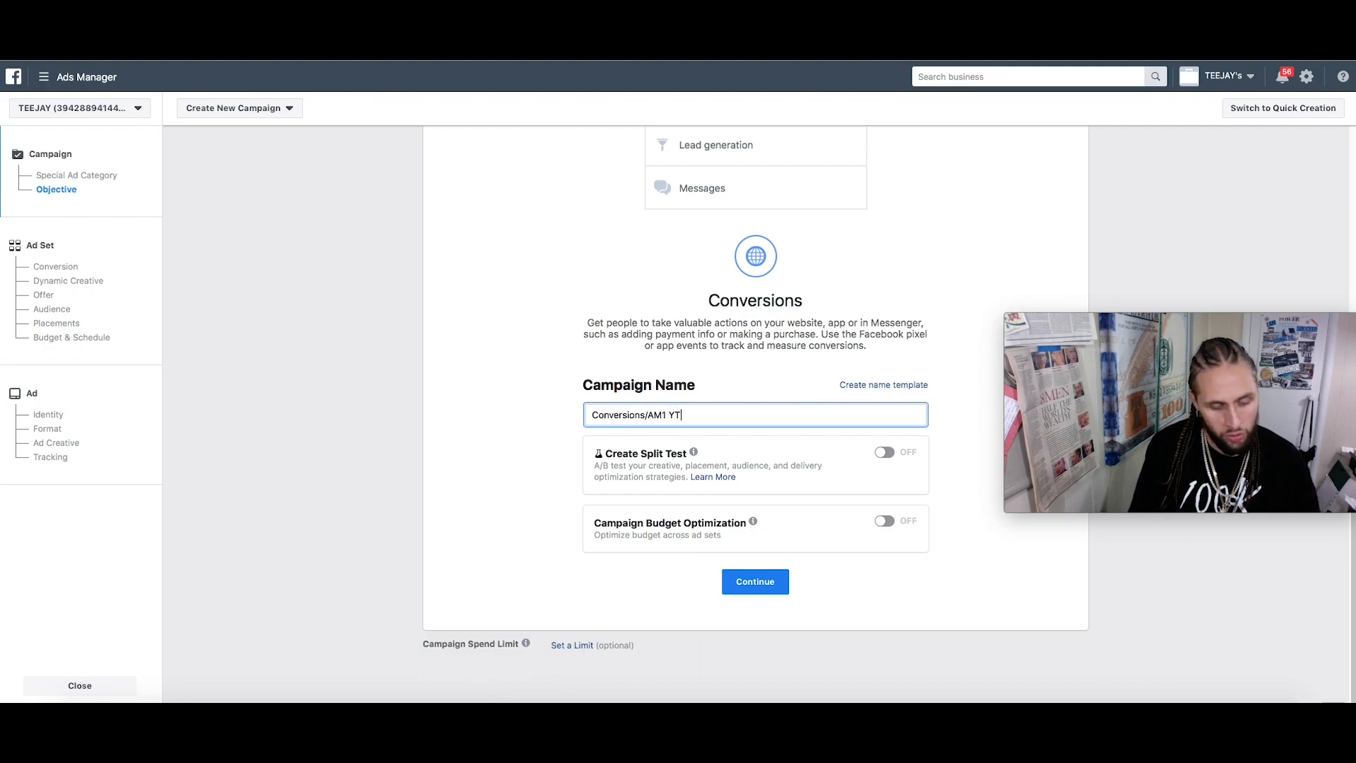
pyautogui.write(' Video')
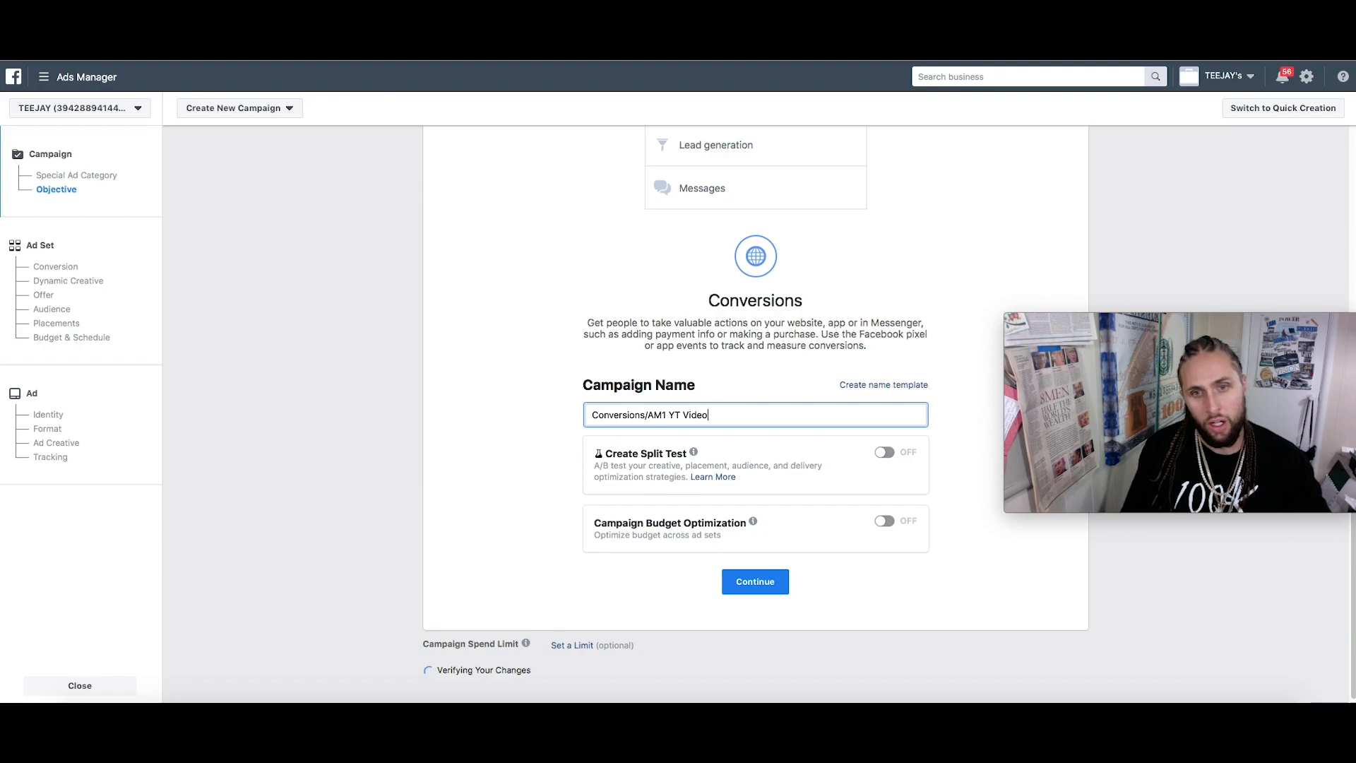
pyautogui.click(886, 455)
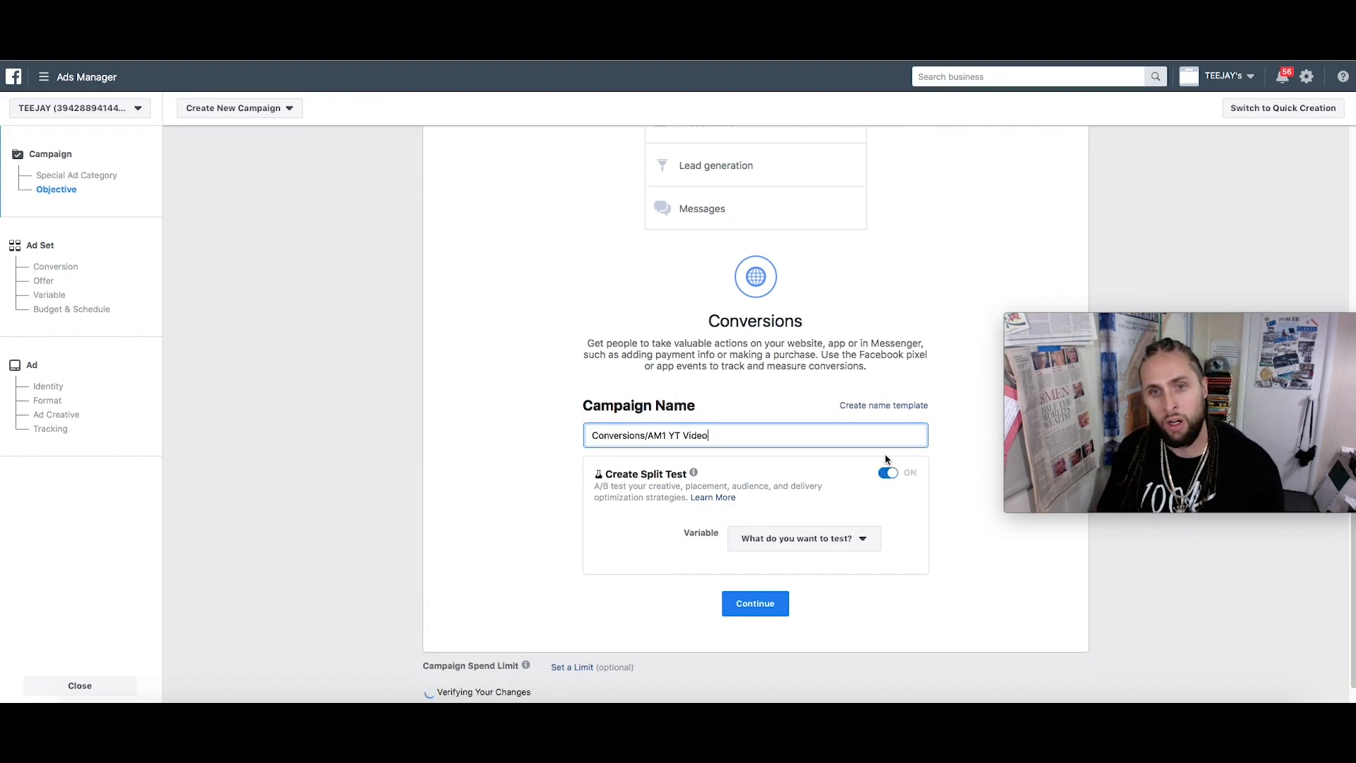
pyautogui.click(860, 539)
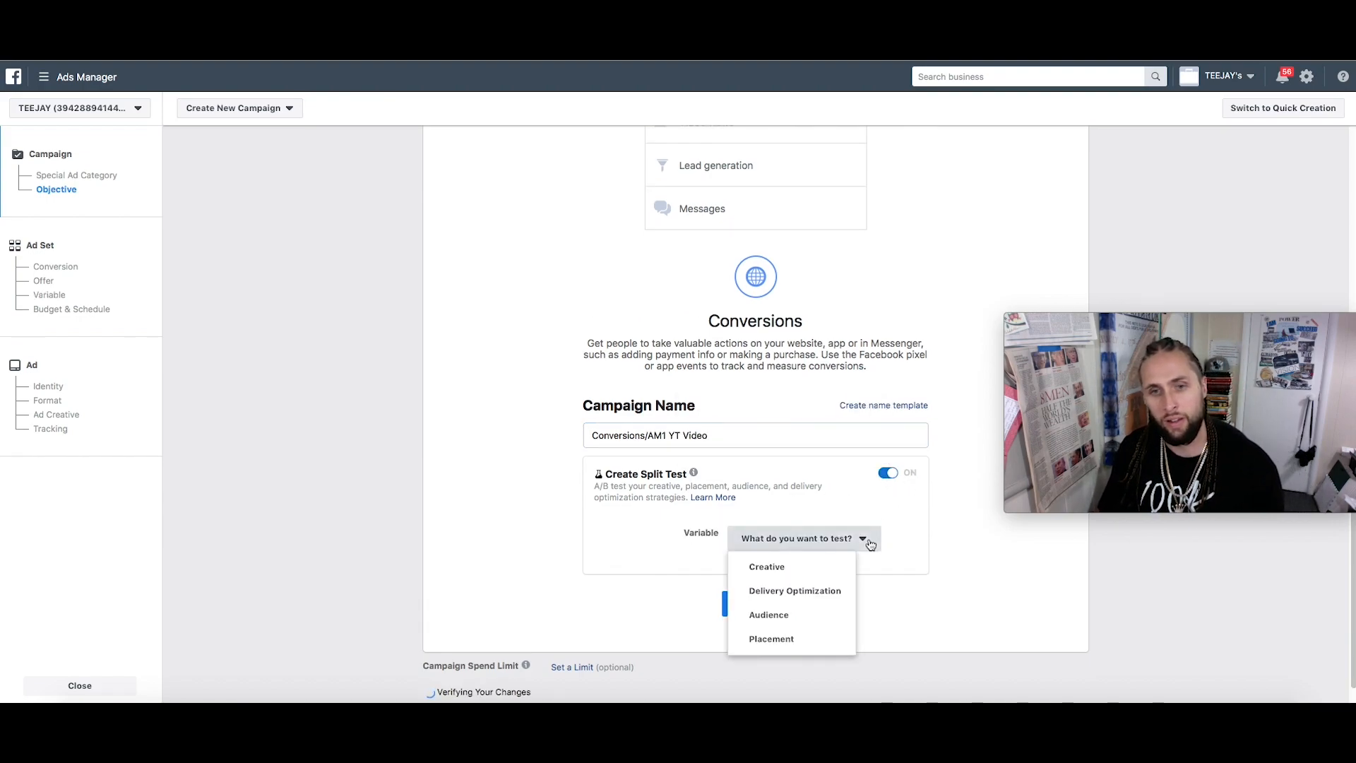
pyautogui.click(816, 615)
pyautogui.click(753, 604)
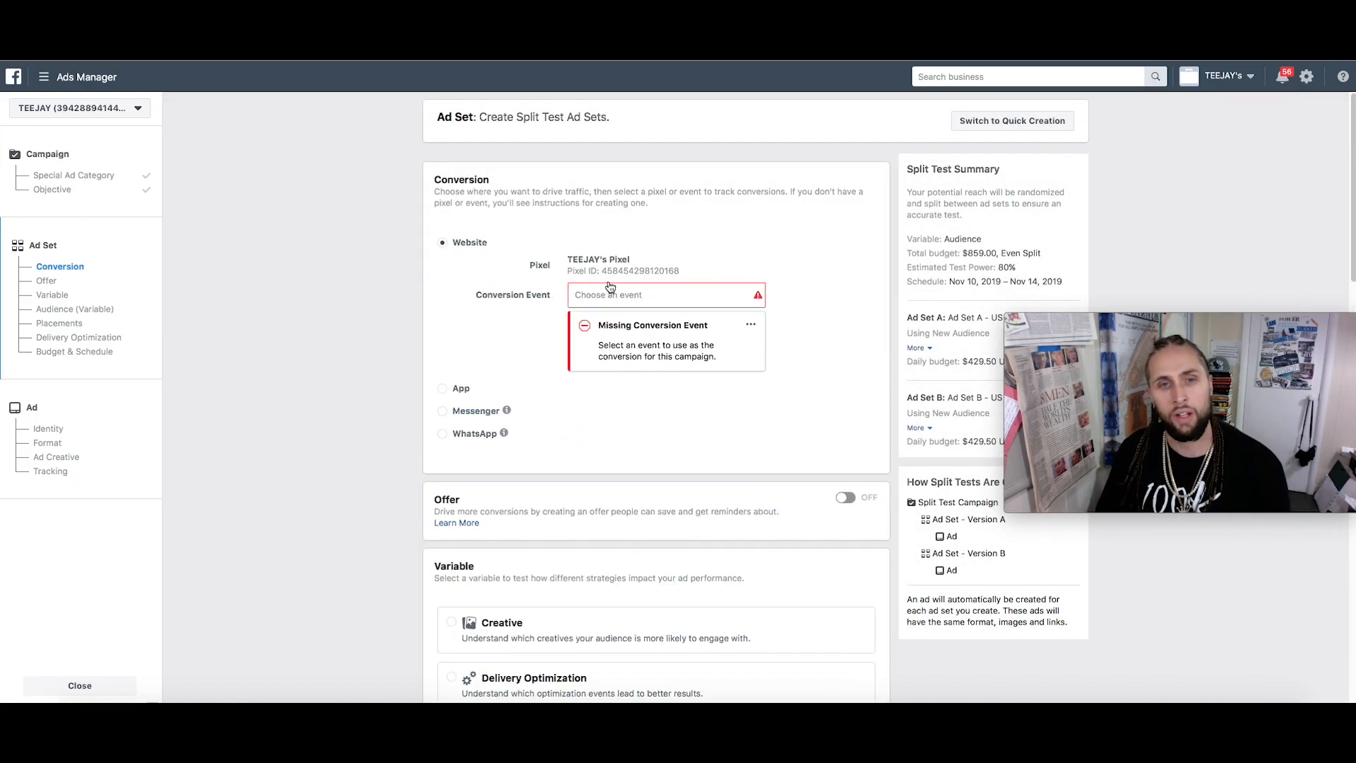
# Open the Conversion Event dropdown to show pixel events such as Purchase
pyautogui.click(679, 296)
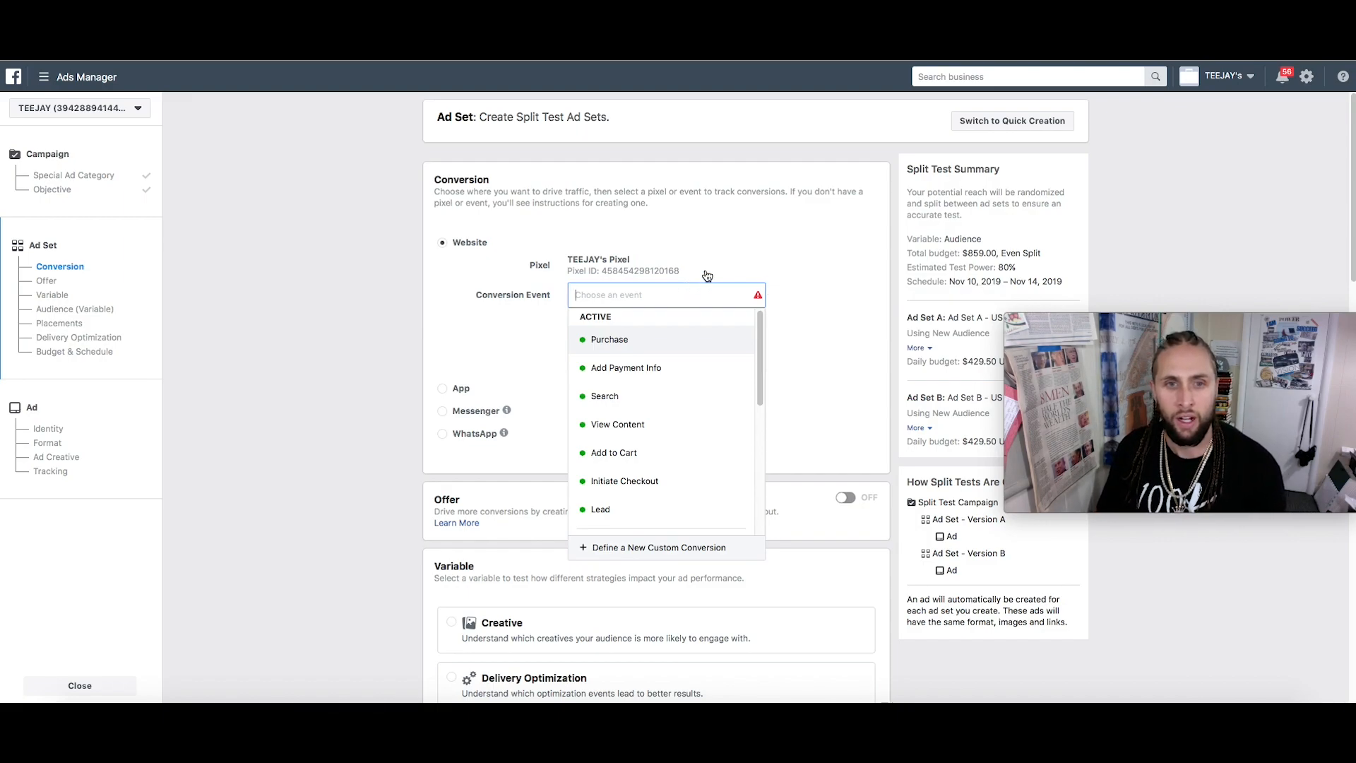
pyautogui.moveTo(669, 343)
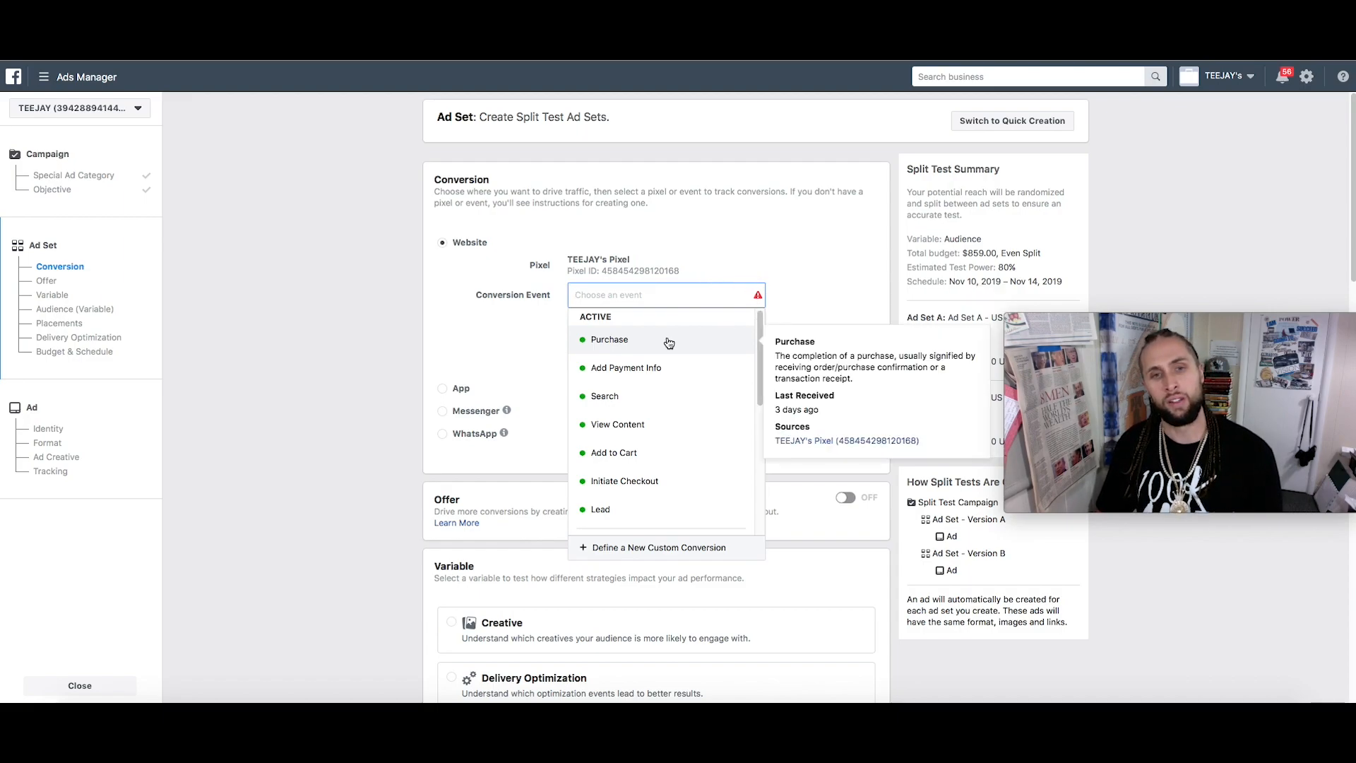
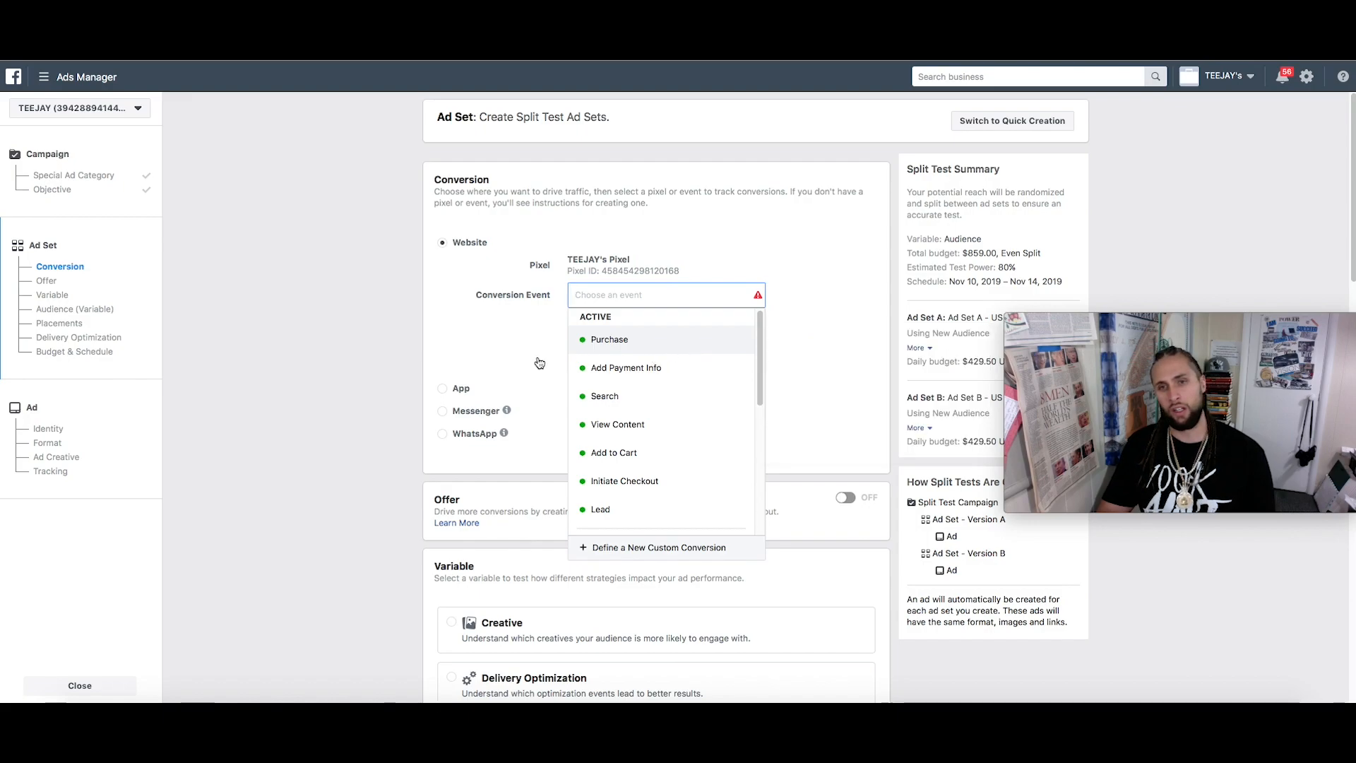
# Choose View Content as the split test's website conversion event
pyautogui.click(663, 431)
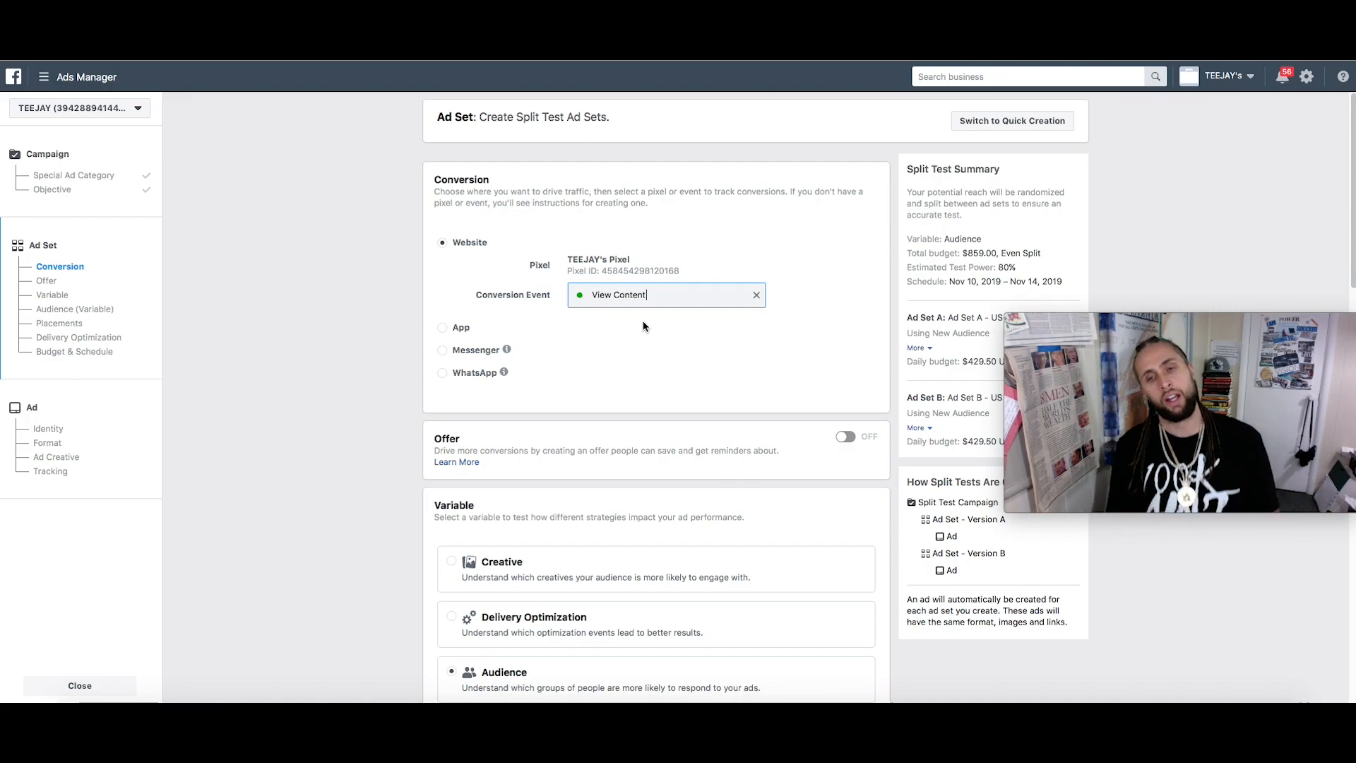
pyautogui.scroll(-10, 654, 321)
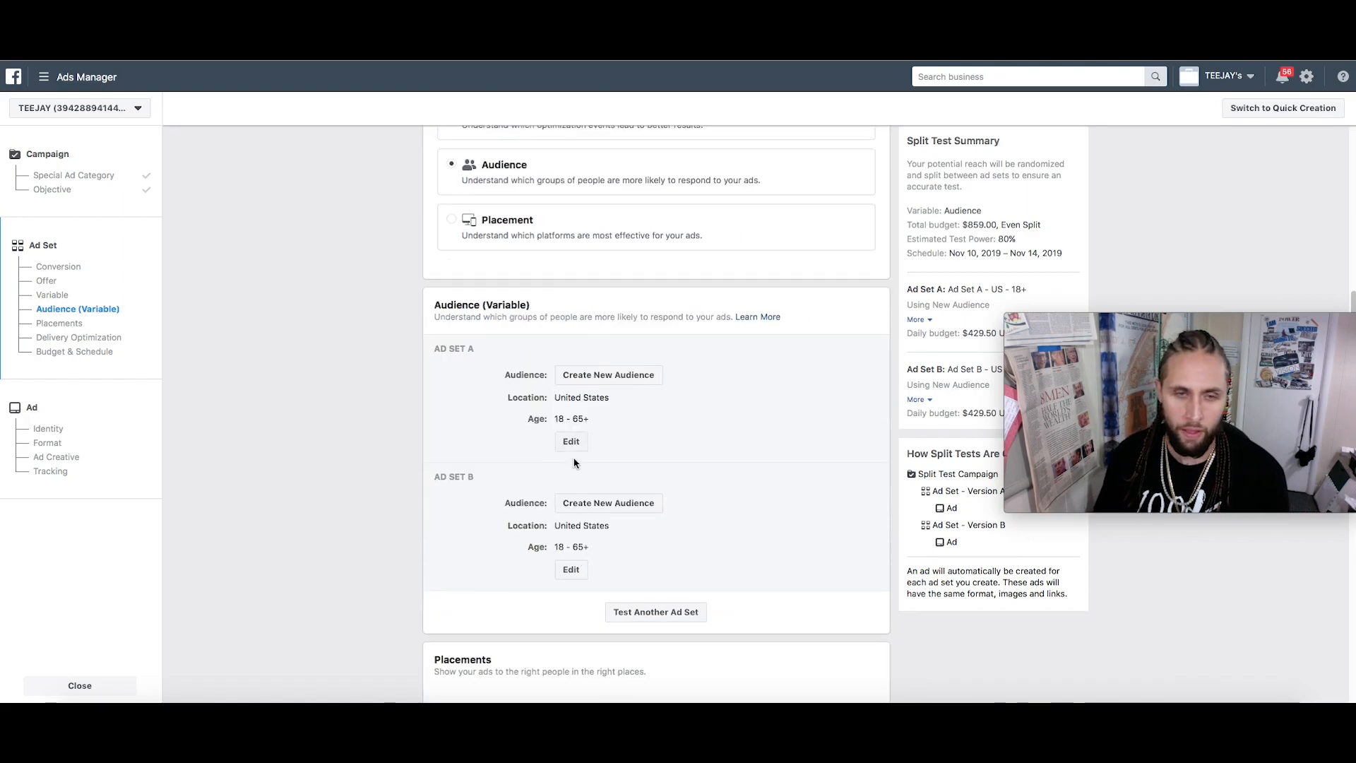
# Add MetaTrader 4 to Ad Set A's detailed targeting
pyautogui.click(571, 442)
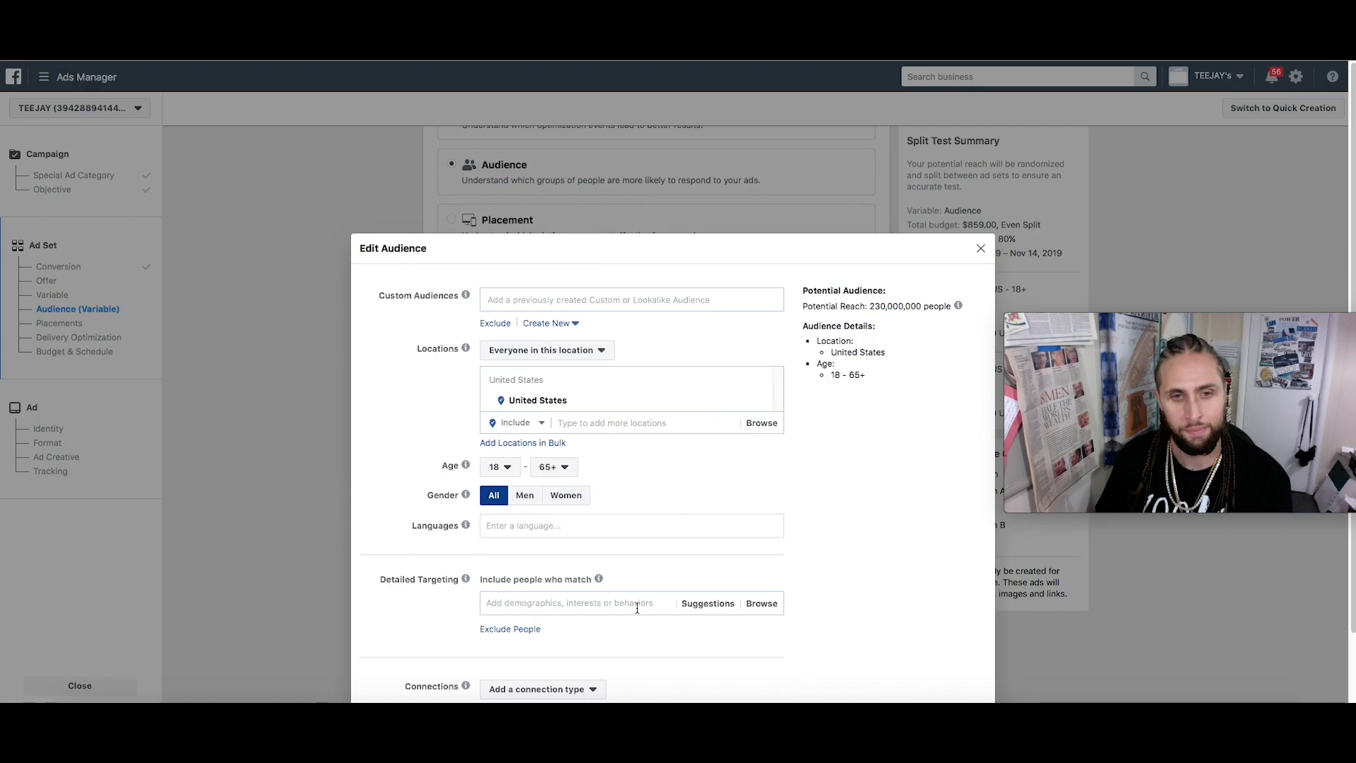
pyautogui.click(605, 602)
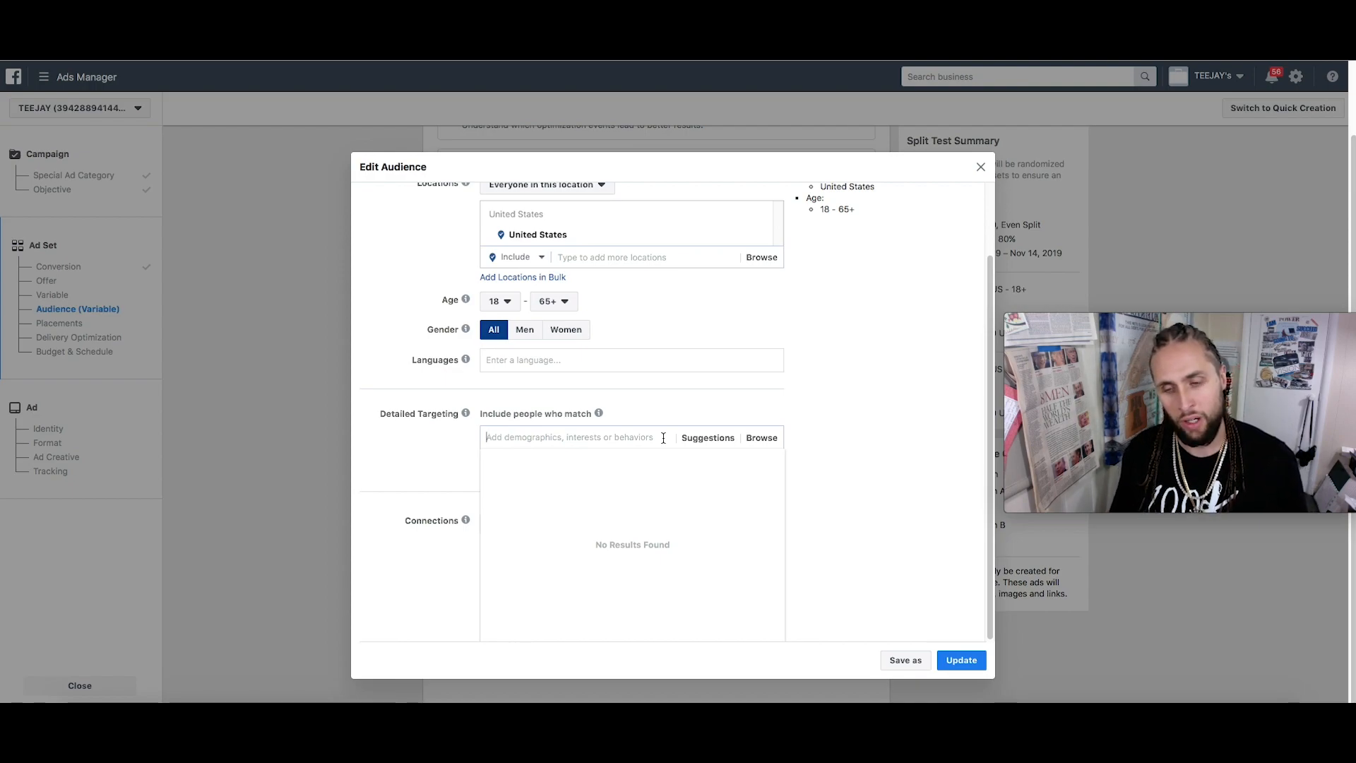
pyautogui.write('Meta')
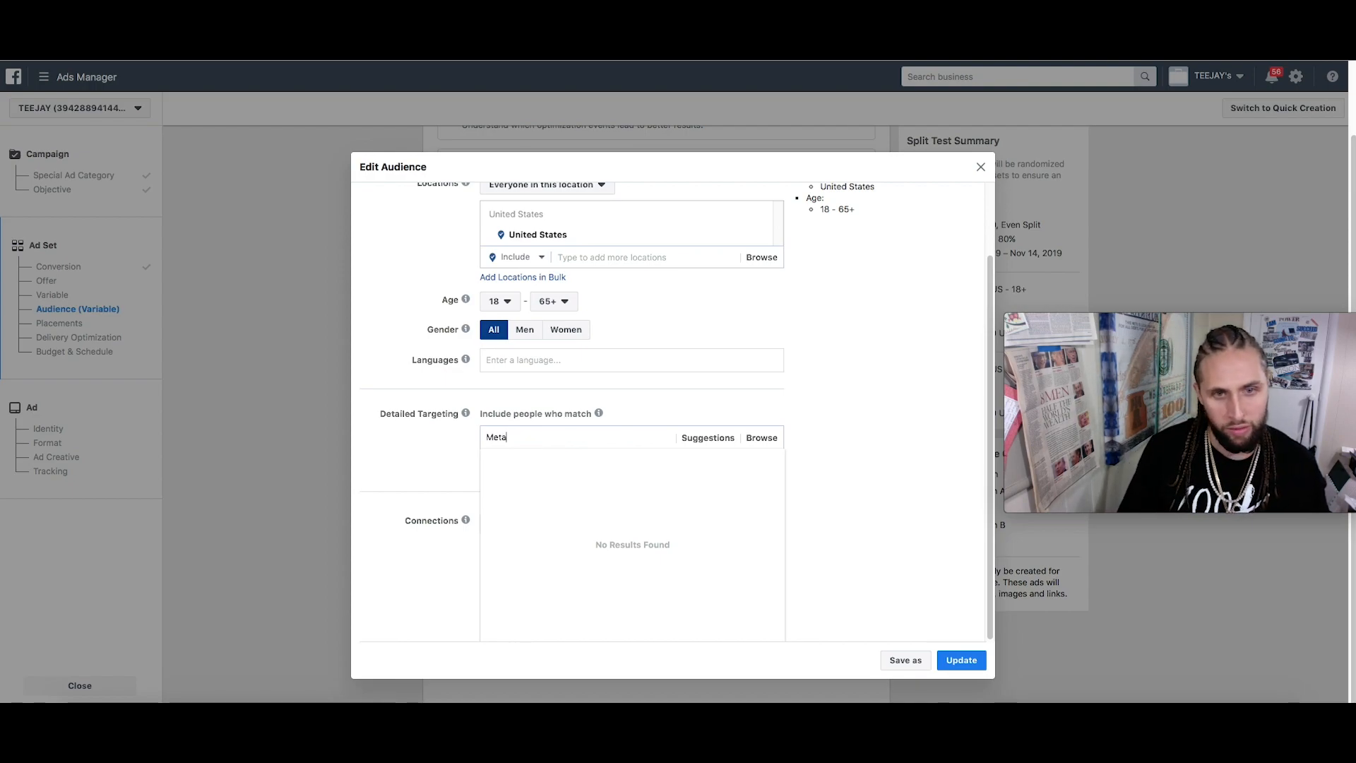
pyautogui.write('trader')
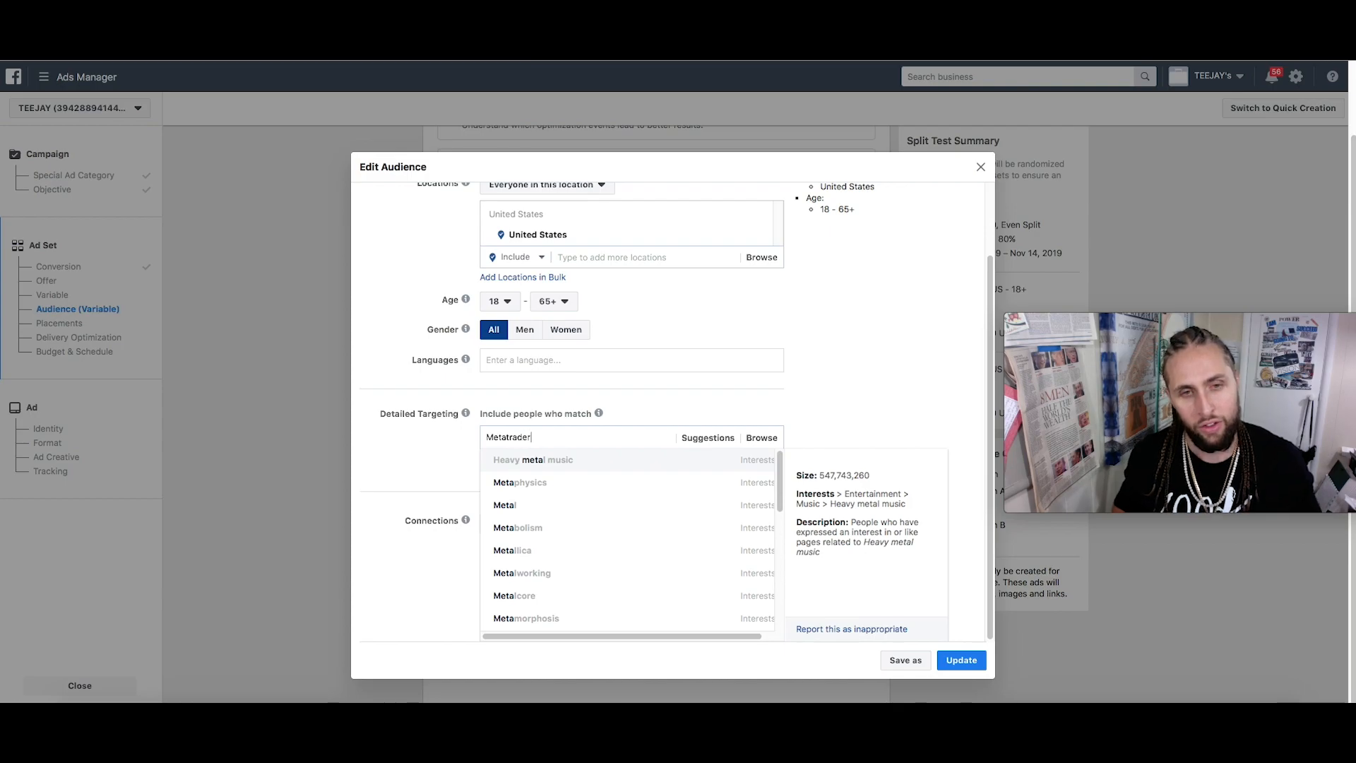
pyautogui.click(592, 468)
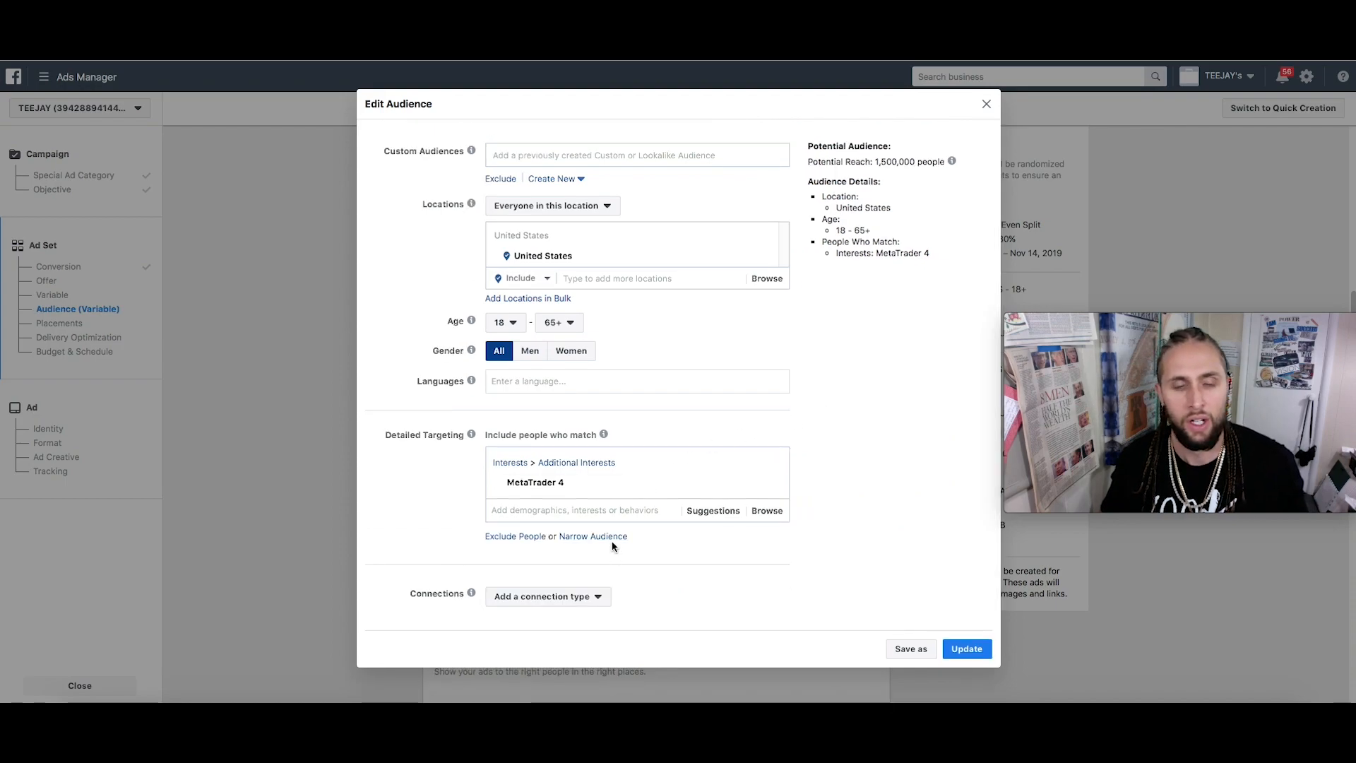
# Narrow the audience to also match the Self-employment interest
pyautogui.click(612, 538)
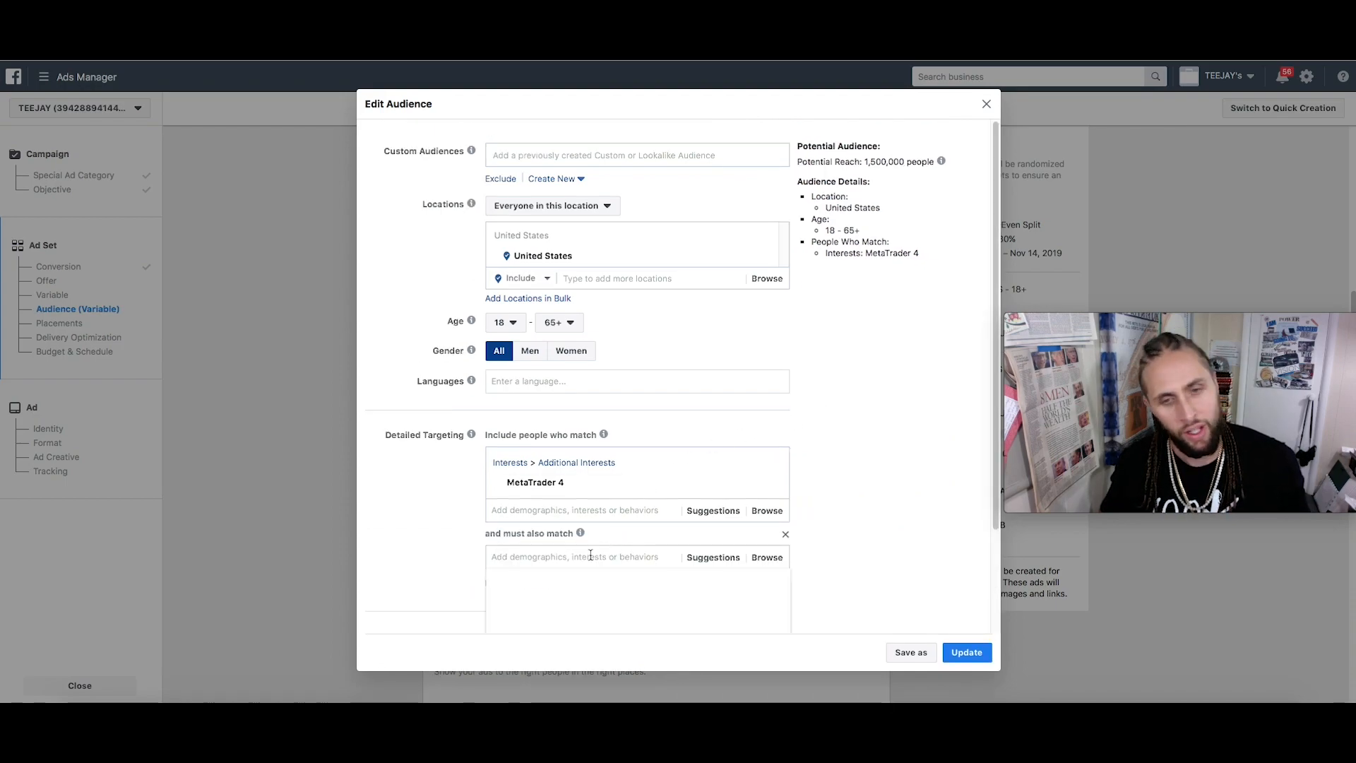
pyautogui.click(726, 557)
pyautogui.scroll(-3, 829, 508)
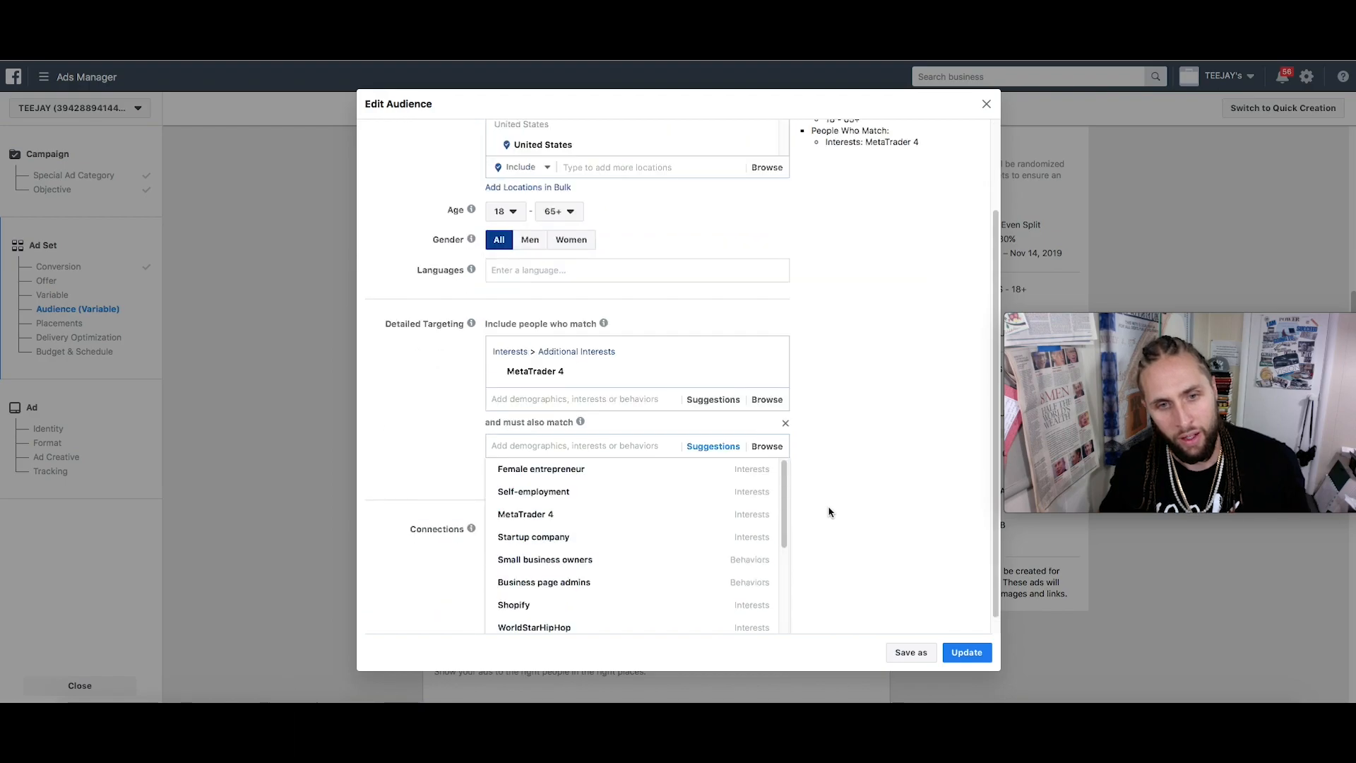
pyautogui.moveTo(691, 501)
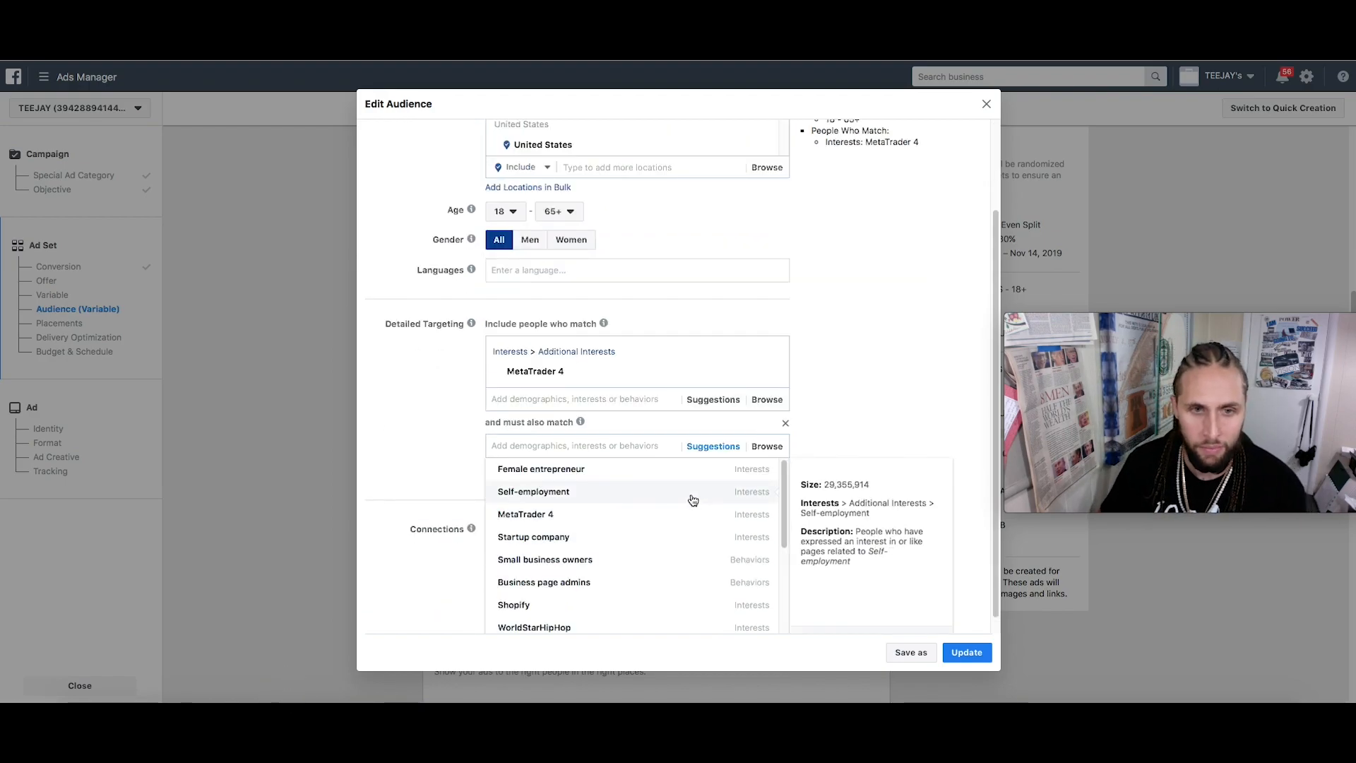
pyautogui.click(691, 501)
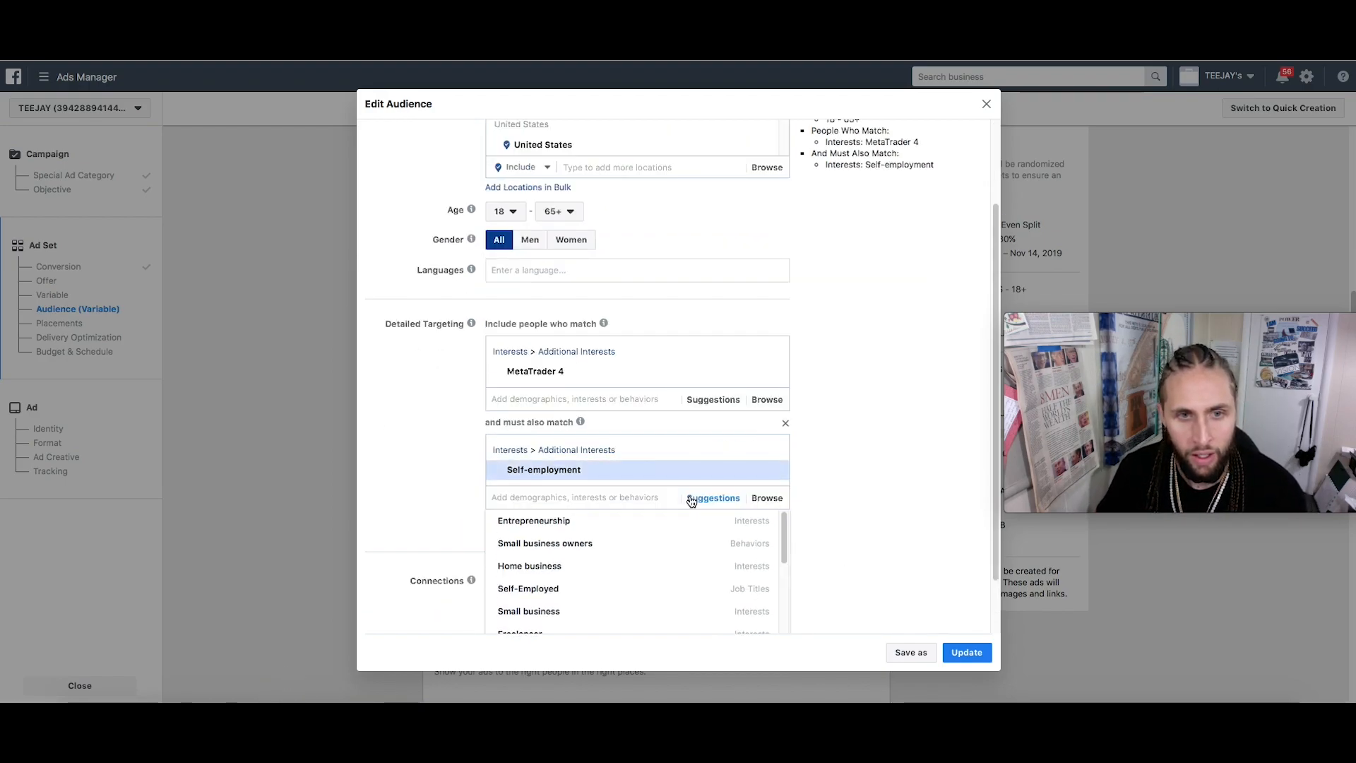
pyautogui.moveTo(637, 477)
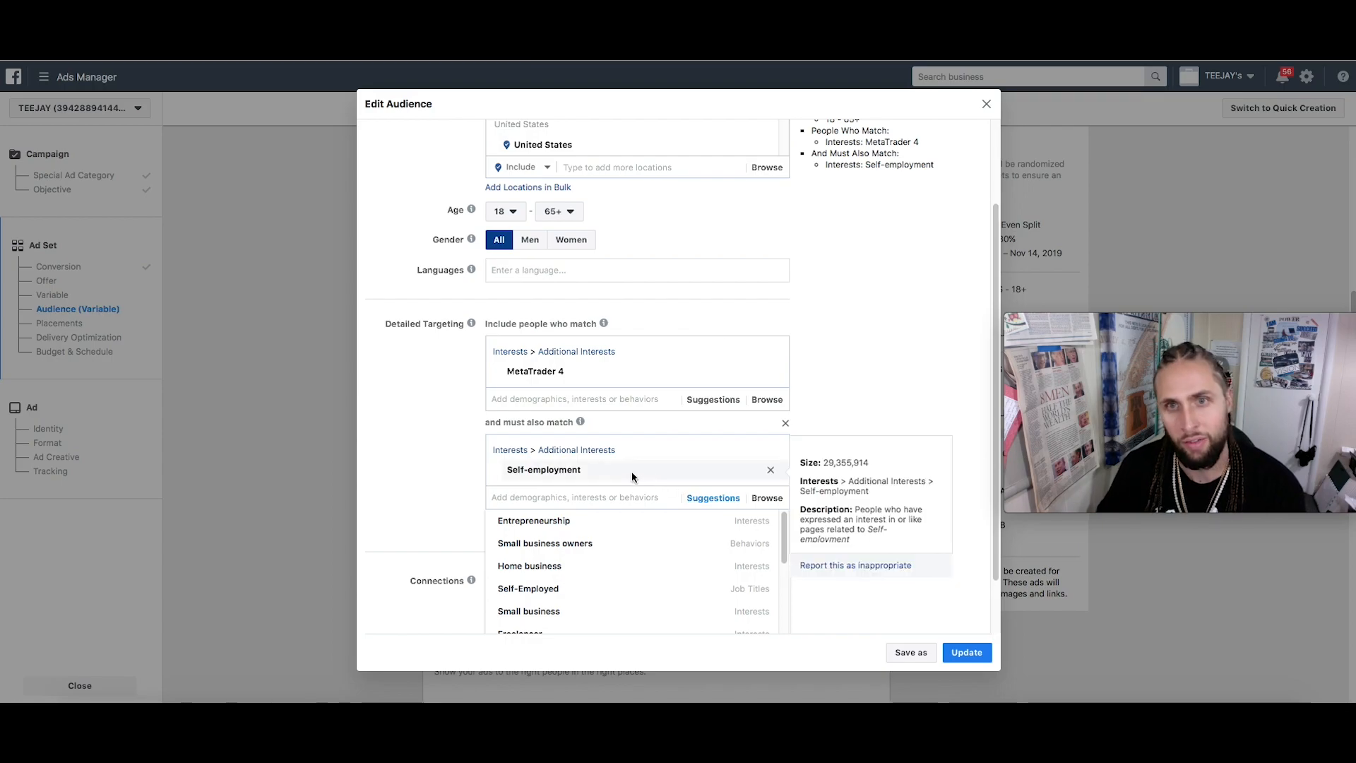
pyautogui.scroll(2, 841, 369)
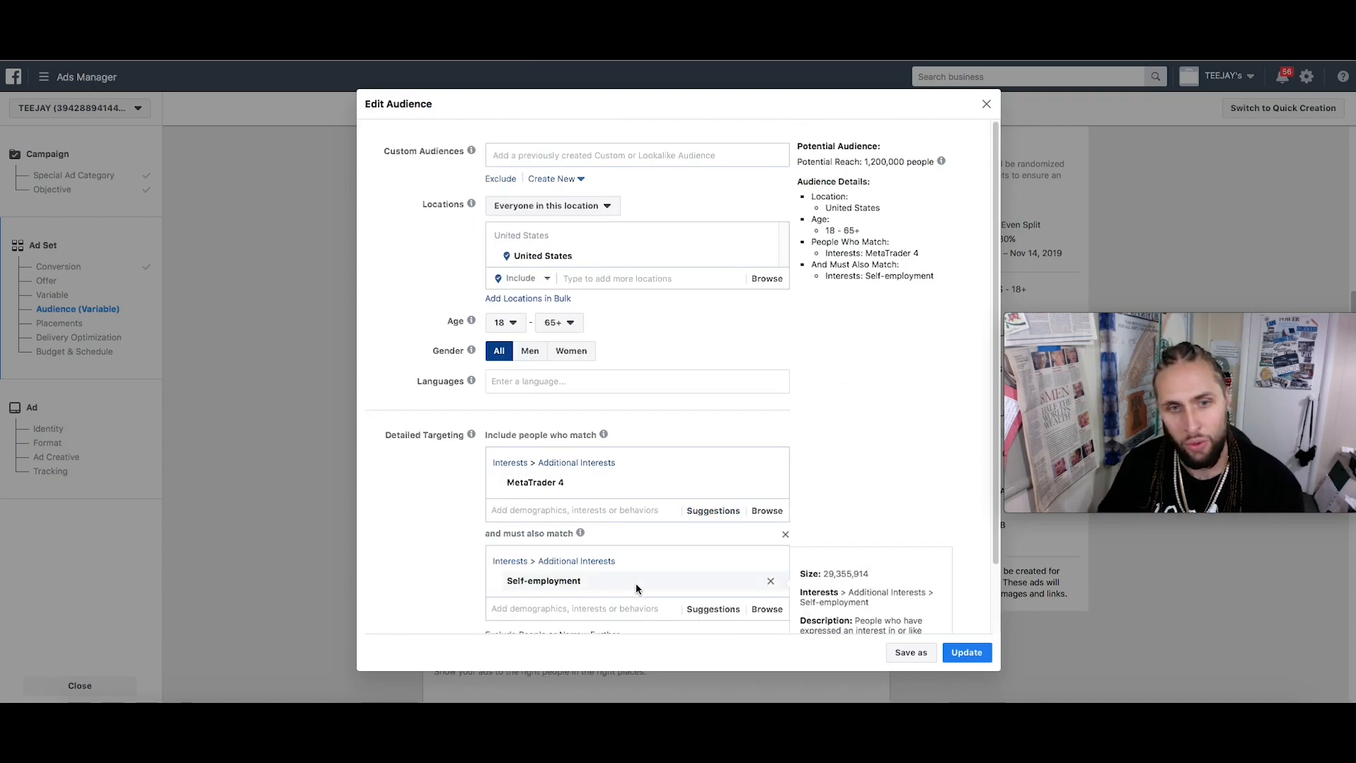
pyautogui.scroll(-3, 636, 588)
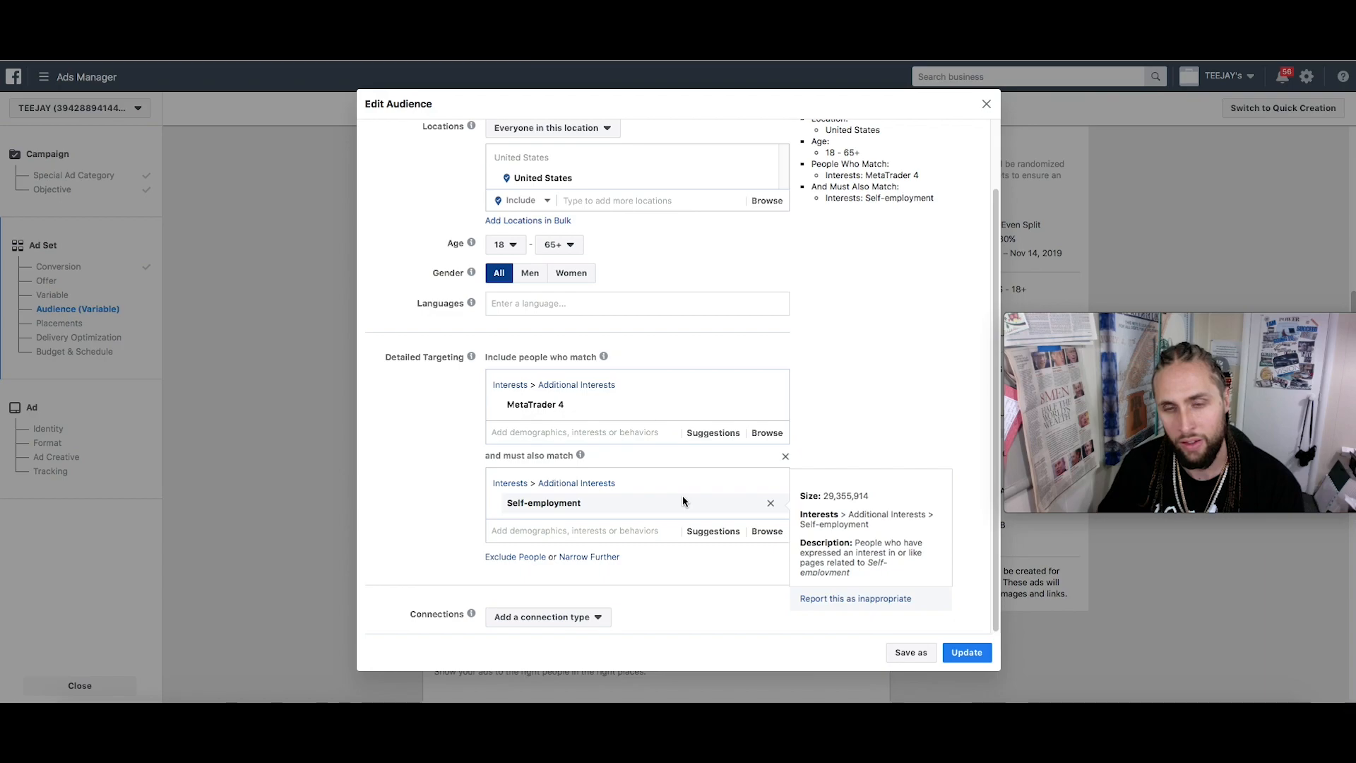
# Narrow further to also require the Nipsey Hussle interest
pyautogui.moveTo(689, 405)
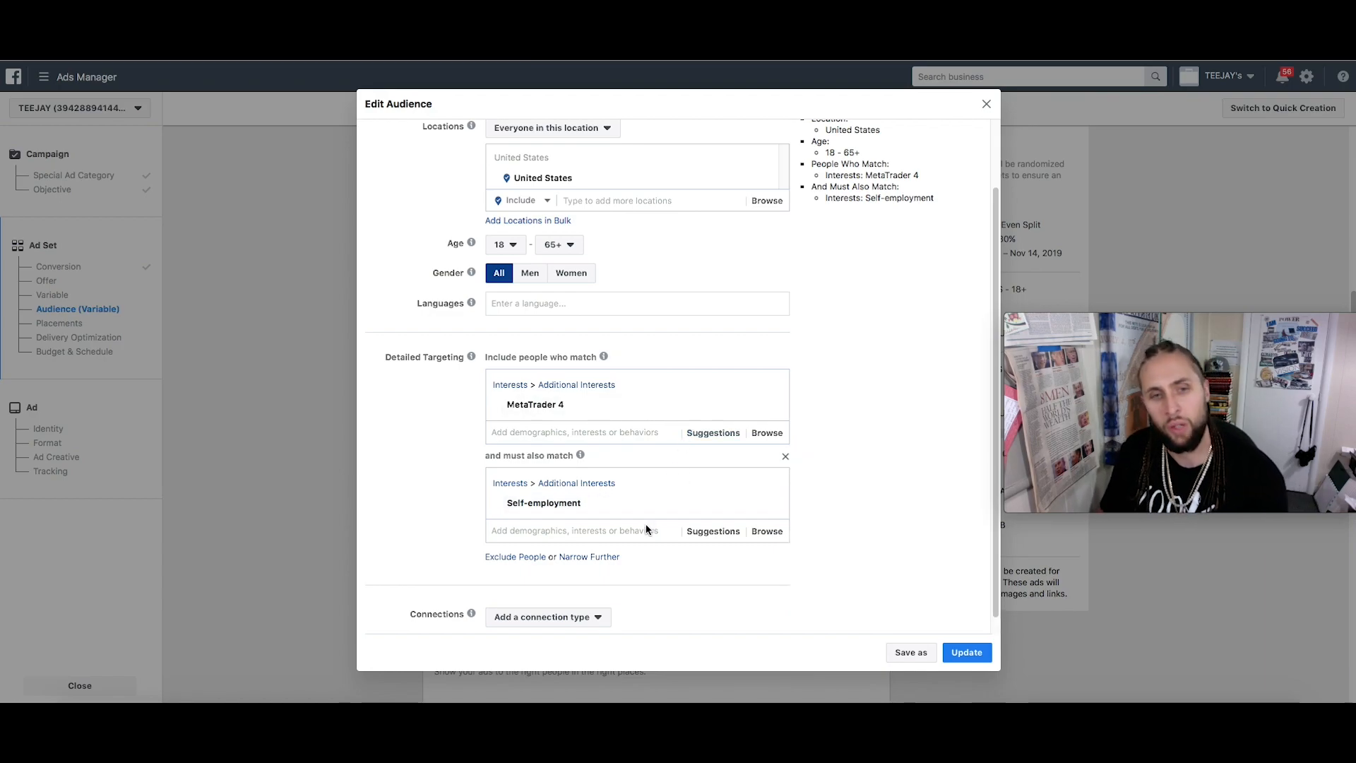
pyautogui.click(609, 557)
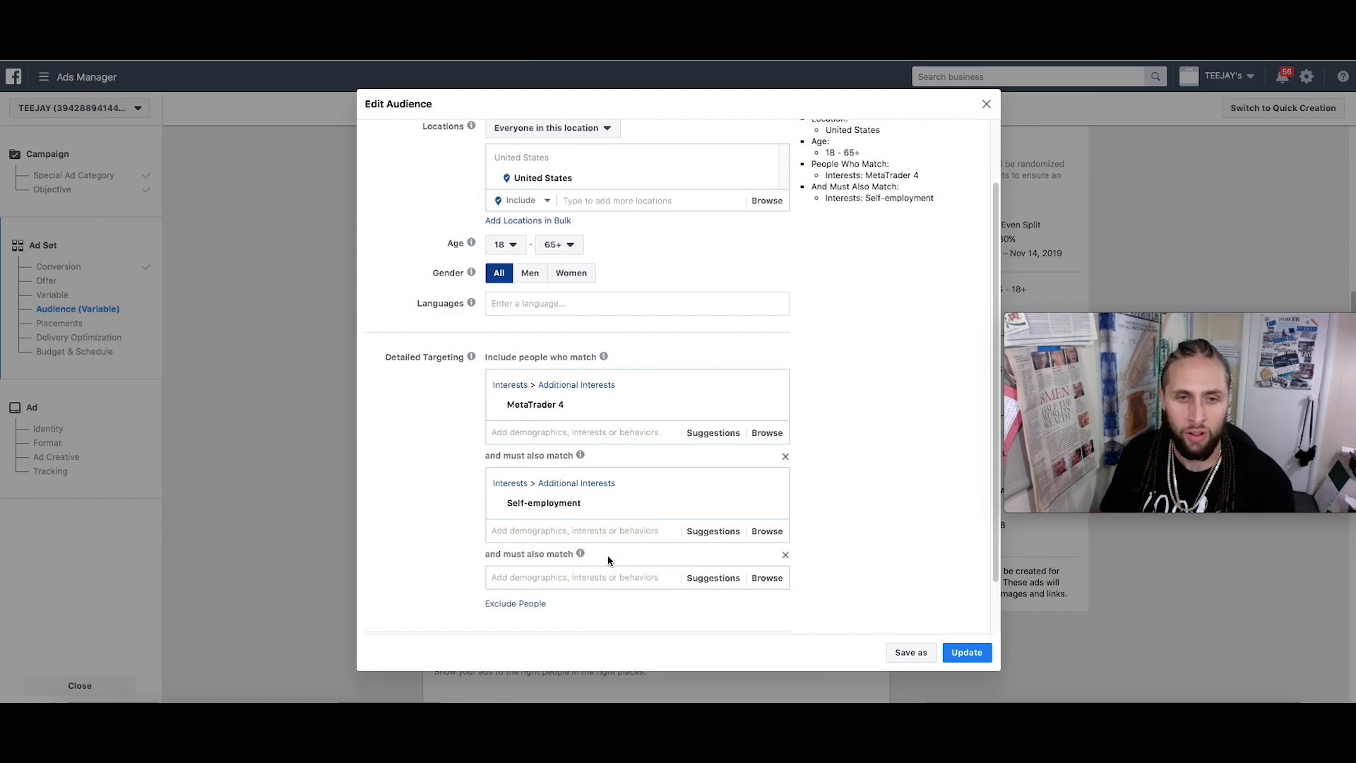
pyautogui.click(581, 579)
pyautogui.scroll(-3, 854, 546)
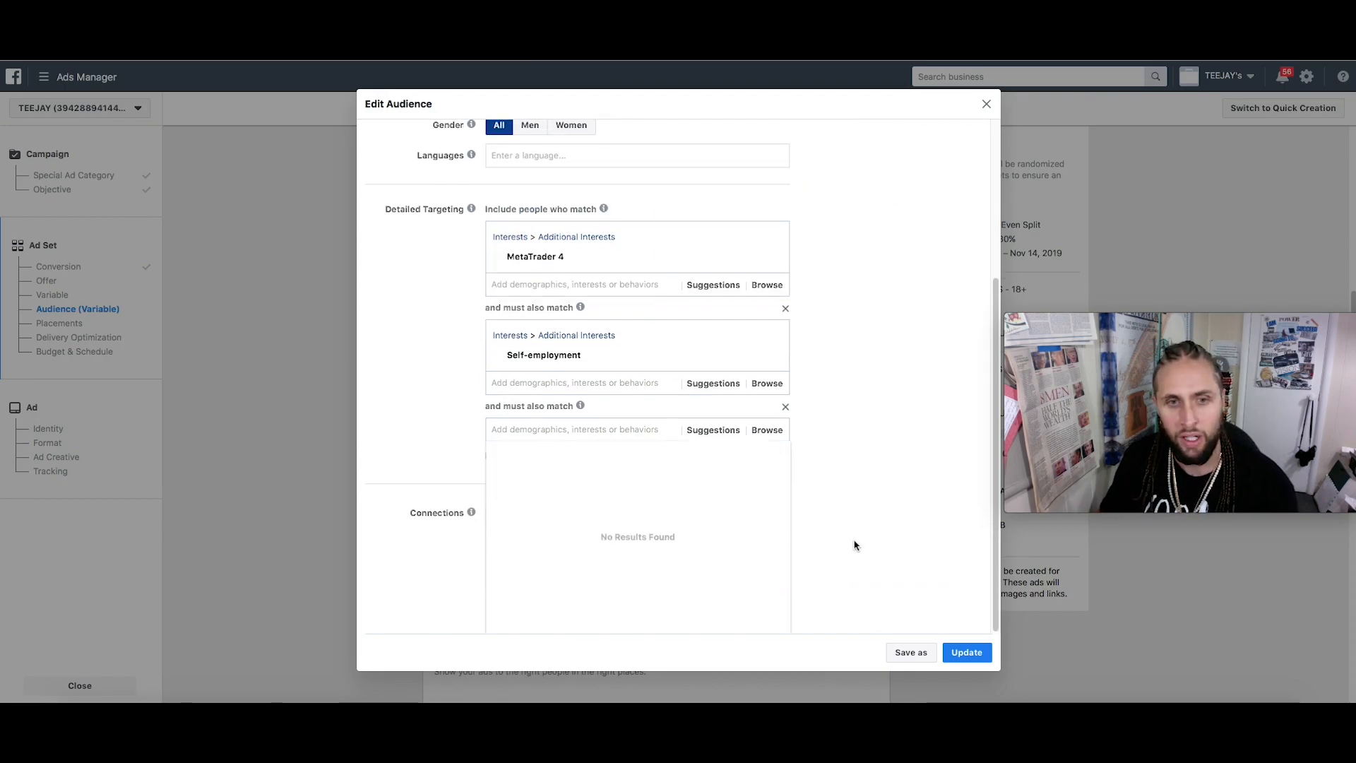
pyautogui.click(707, 439)
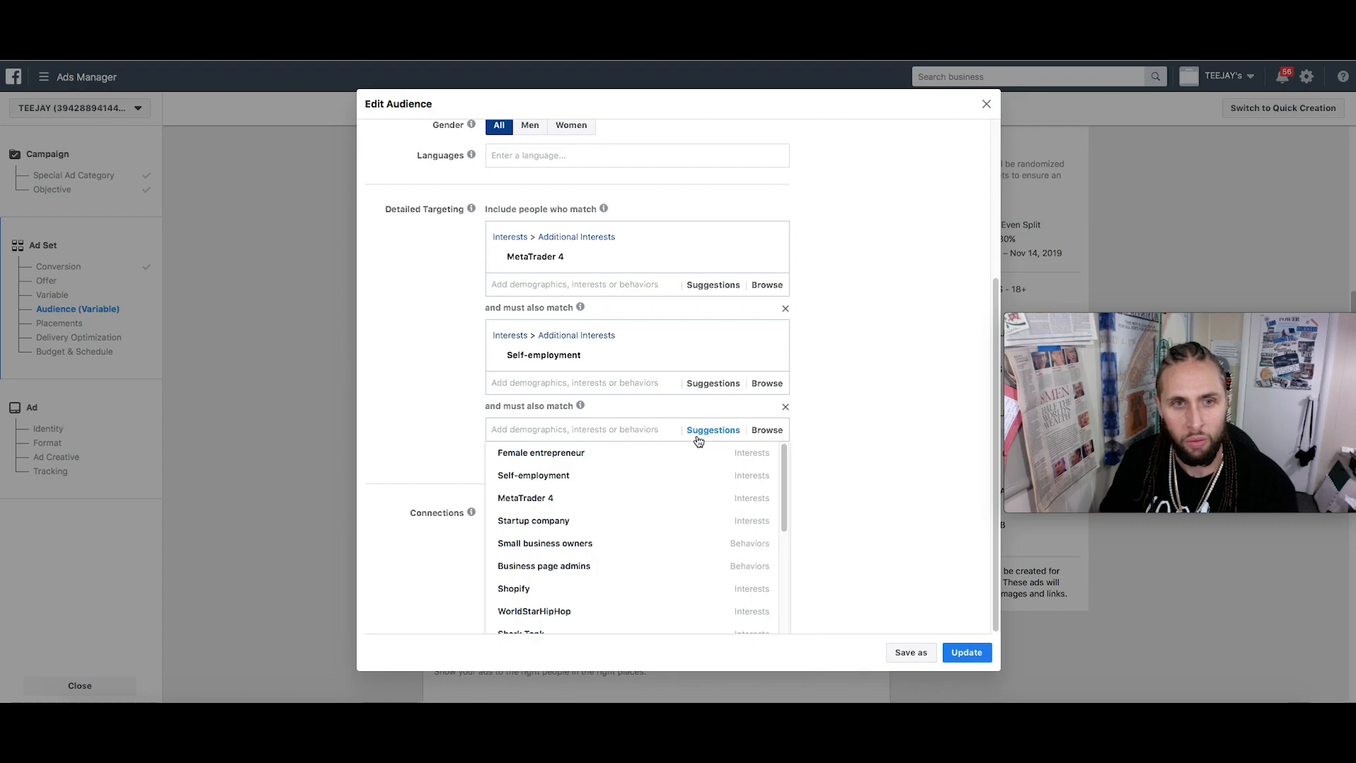
pyautogui.scroll(2, 605, 439)
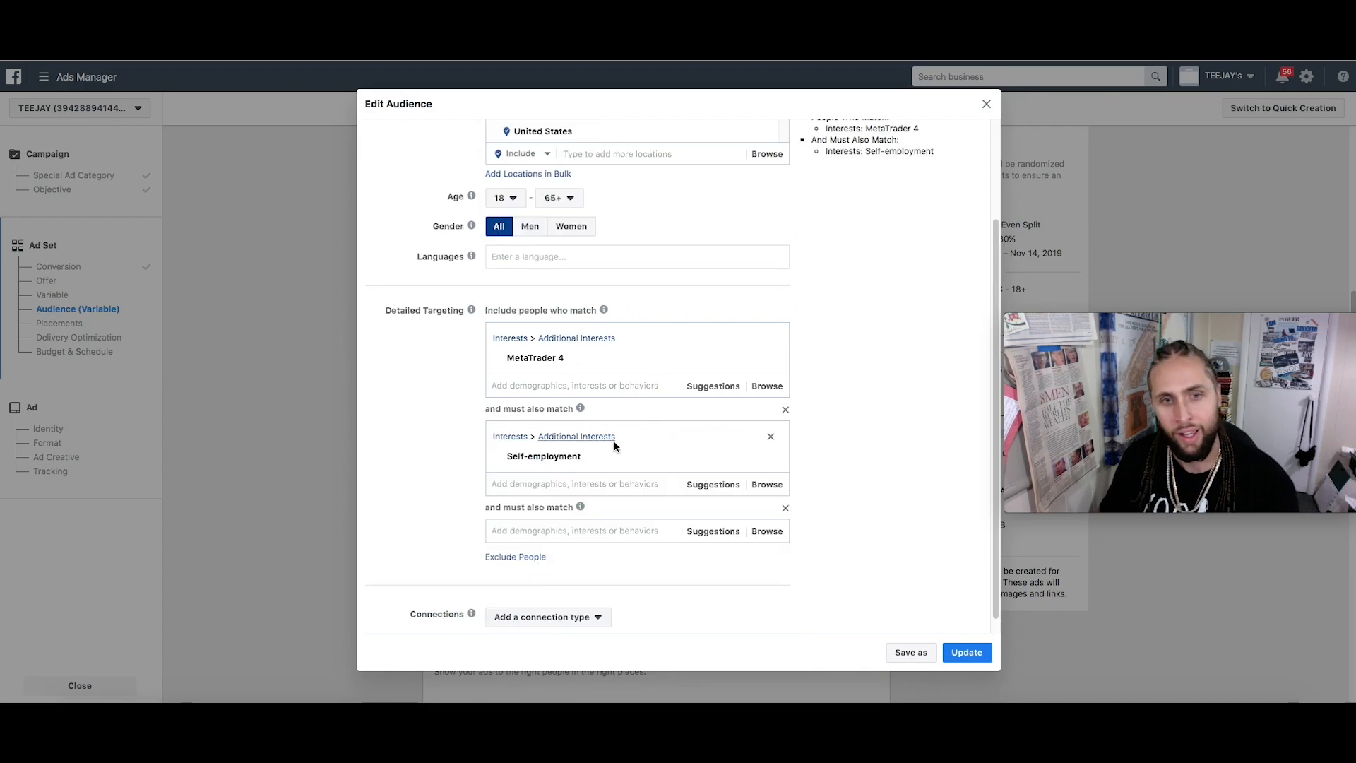
pyautogui.click(609, 531)
pyautogui.write('Nipsey')
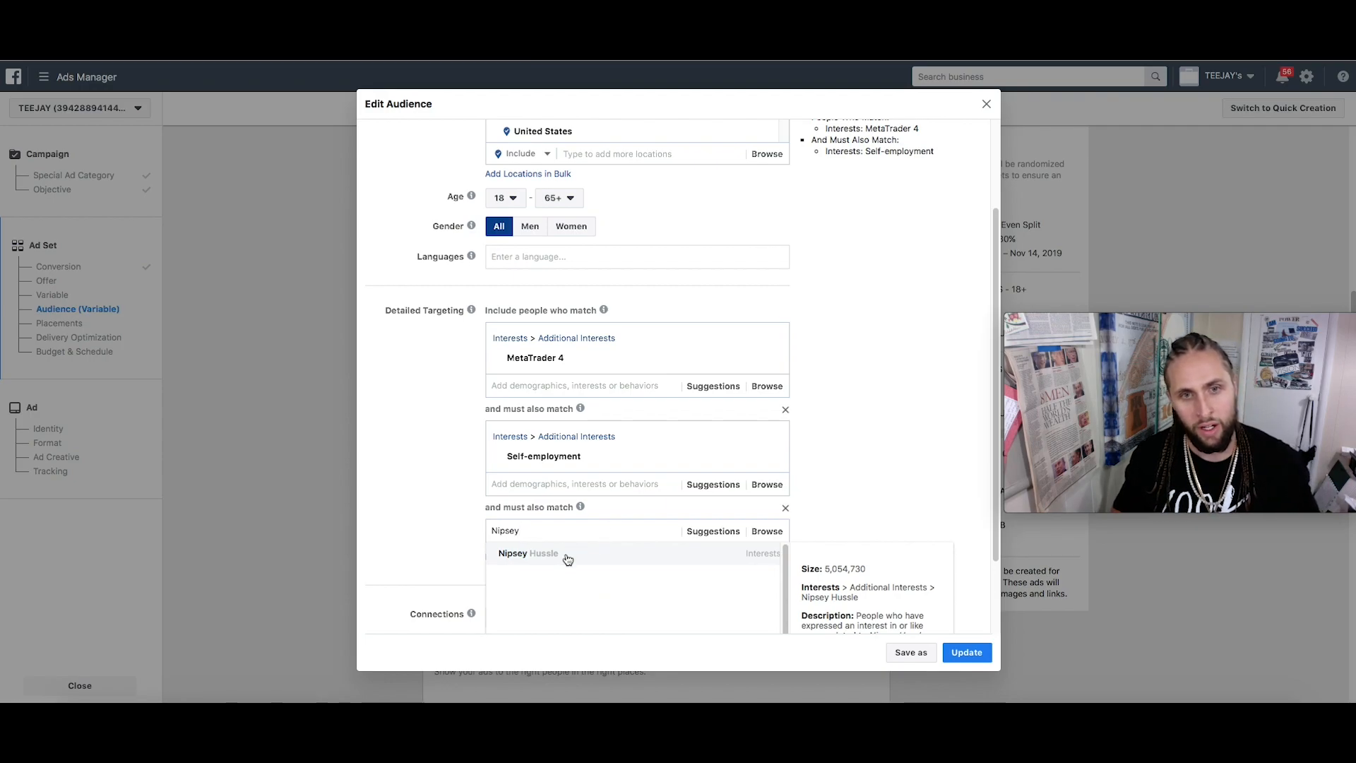
pyautogui.click(564, 556)
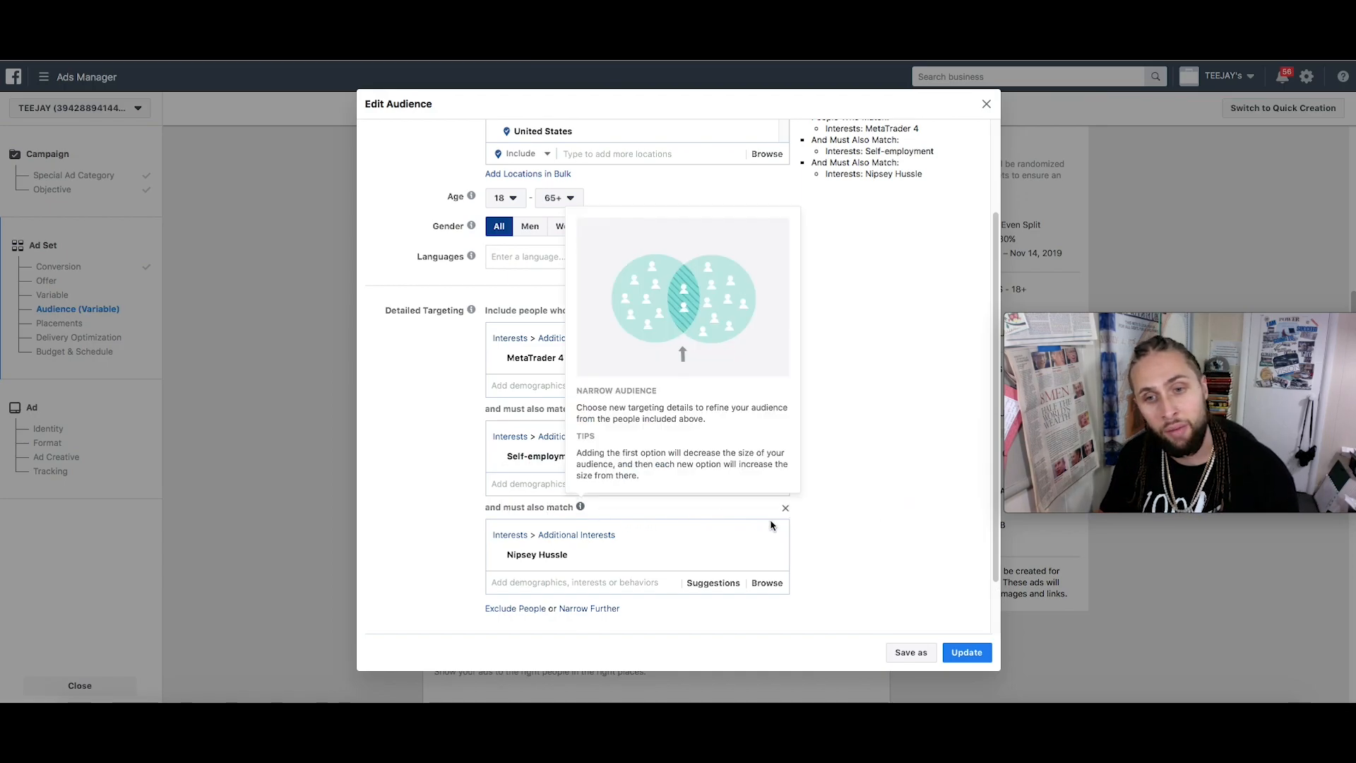
pyautogui.scroll(3, 862, 544)
pyautogui.scroll(-3, 643, 583)
pyautogui.scroll(3, 921, 455)
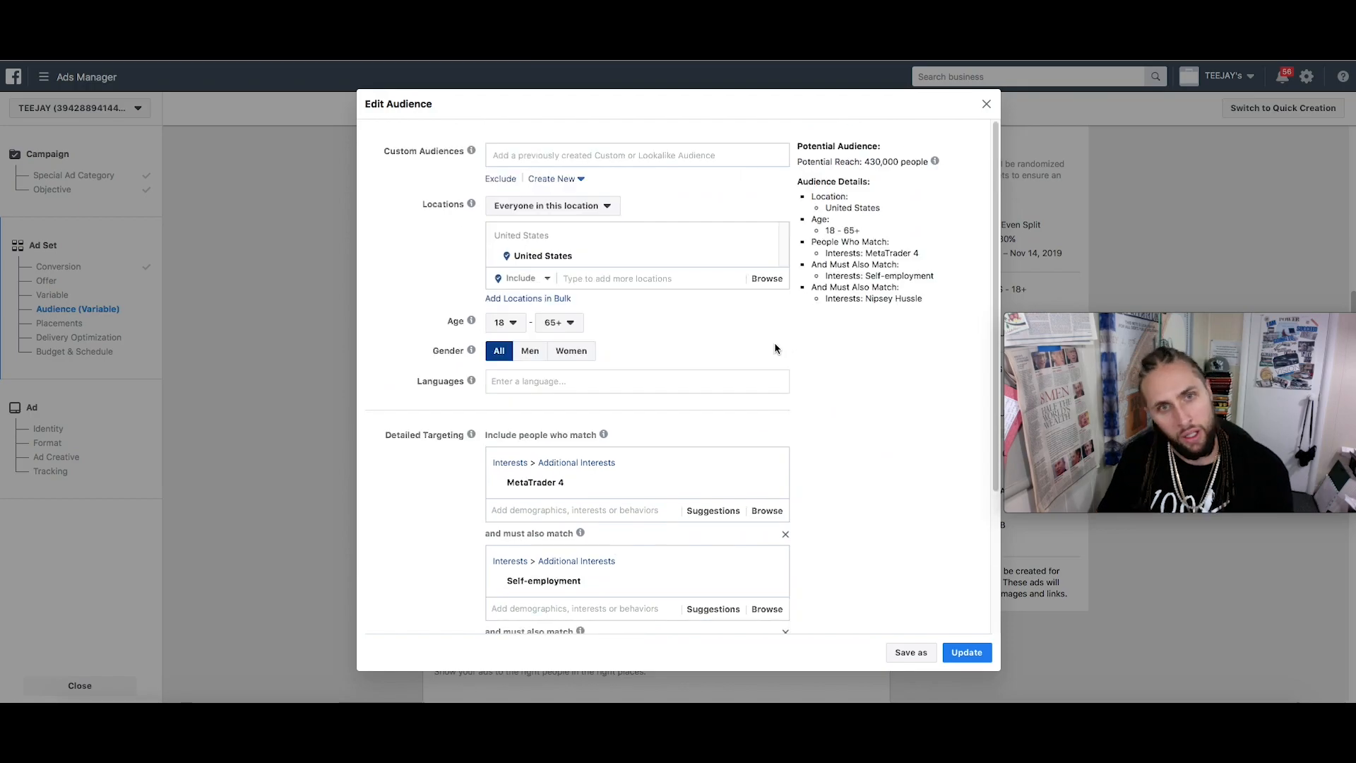
pyautogui.scroll(-5, 924, 579)
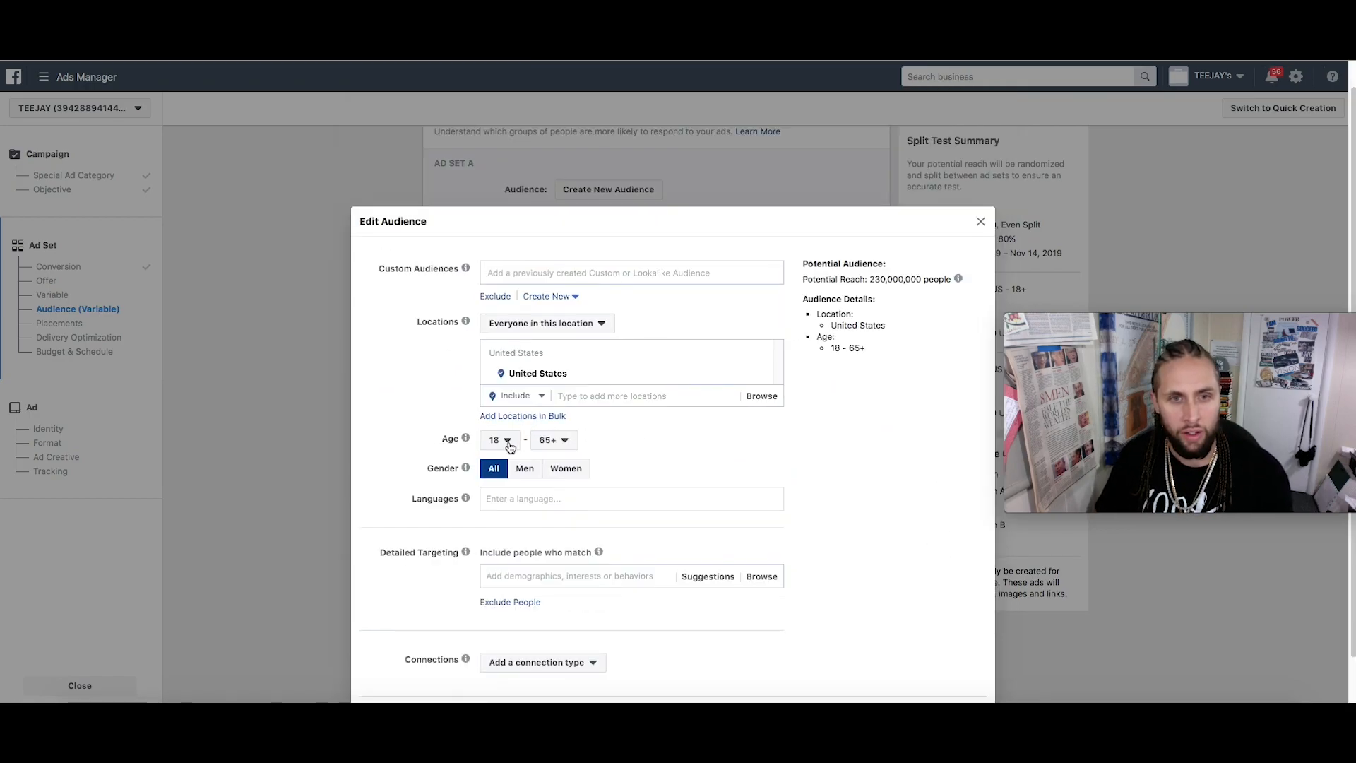
# Set Ad Set B's audience age range to 21–35
pyautogui.click(500, 439)
pyautogui.click(507, 619)
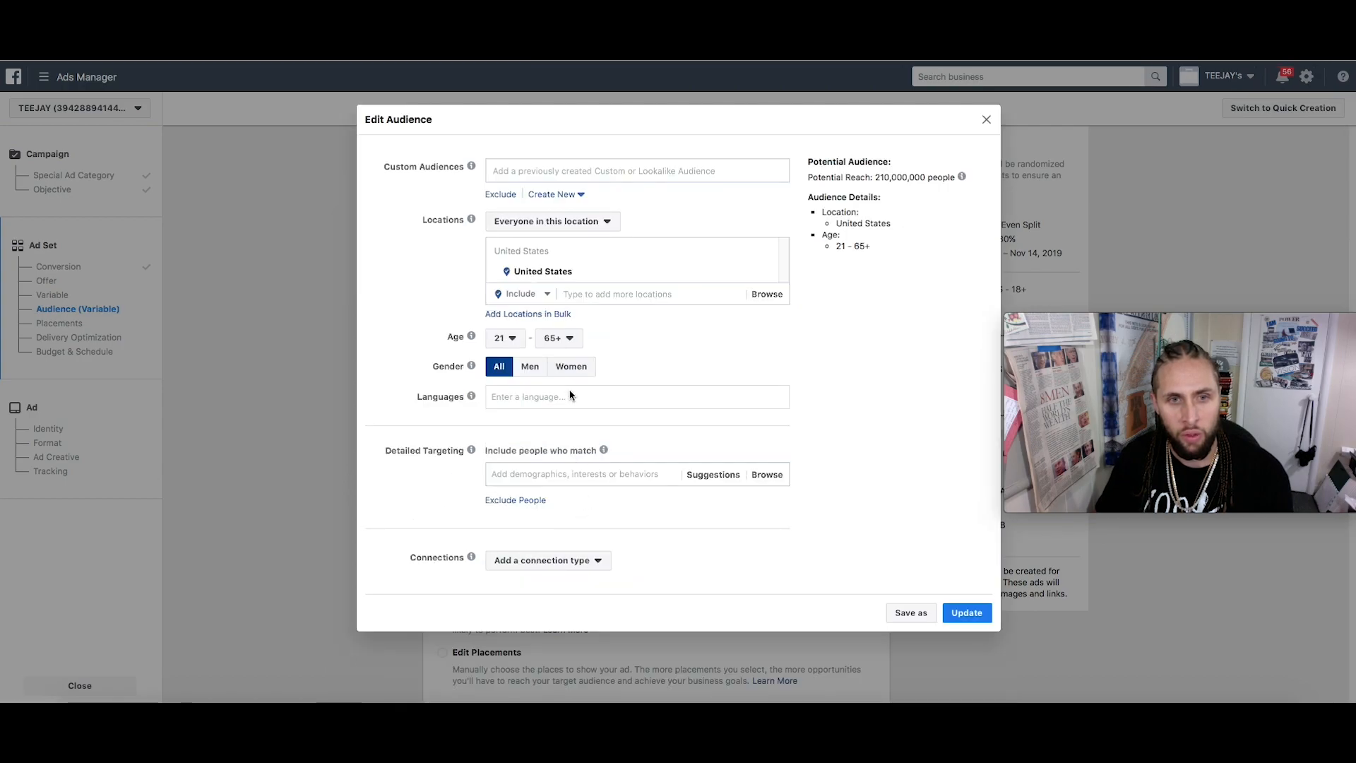
pyautogui.click(568, 339)
pyautogui.scroll(5, 565, 452)
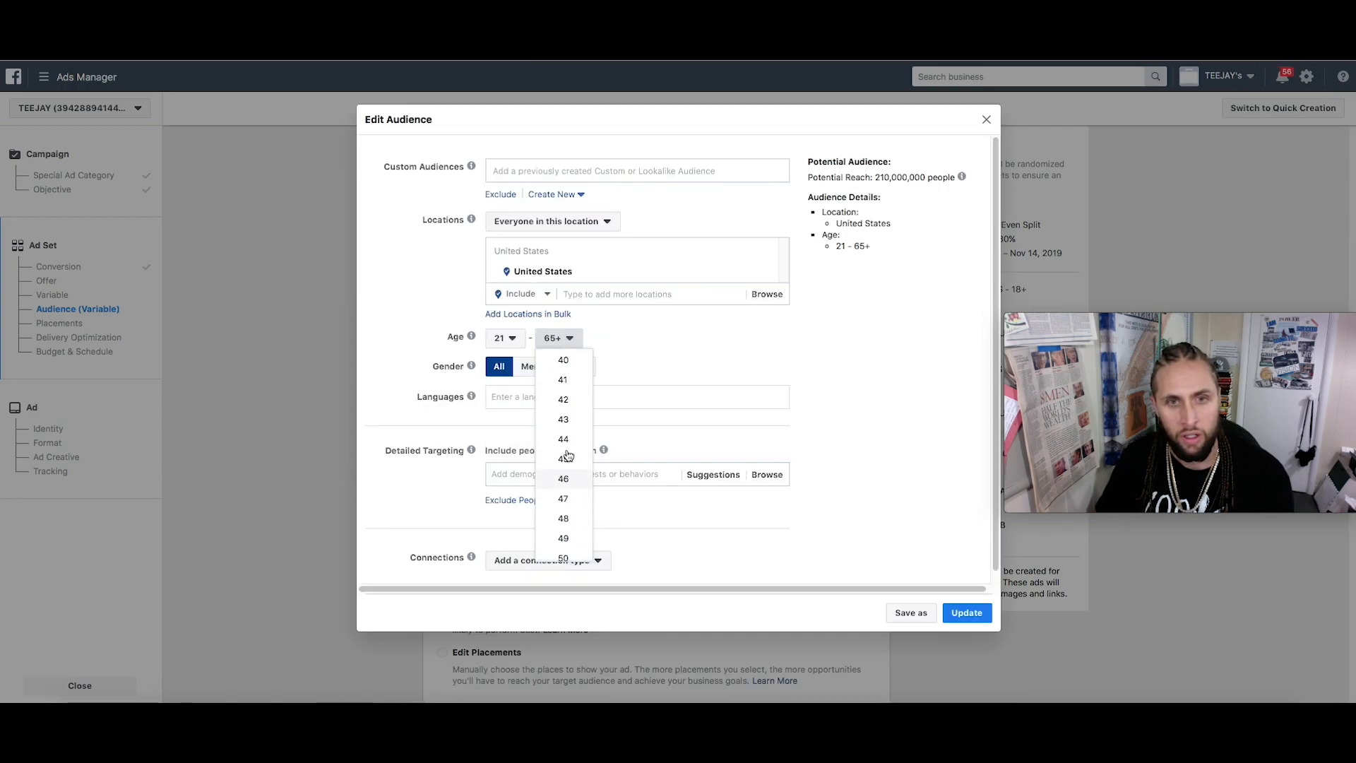
pyautogui.click(563, 356)
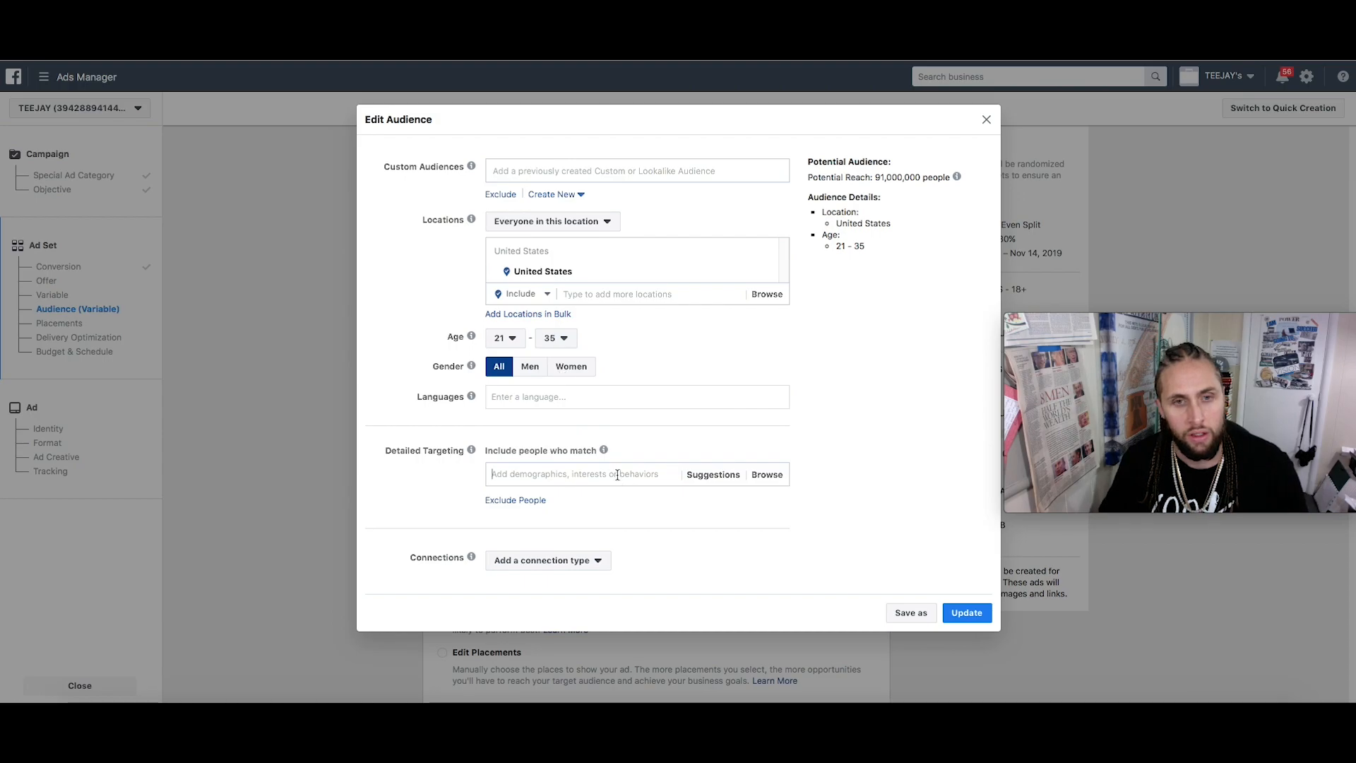
# Add Daymond John as a detailed targeting interest and update Ad Set B's audience
pyautogui.click(619, 474)
pyautogui.write('Daym')
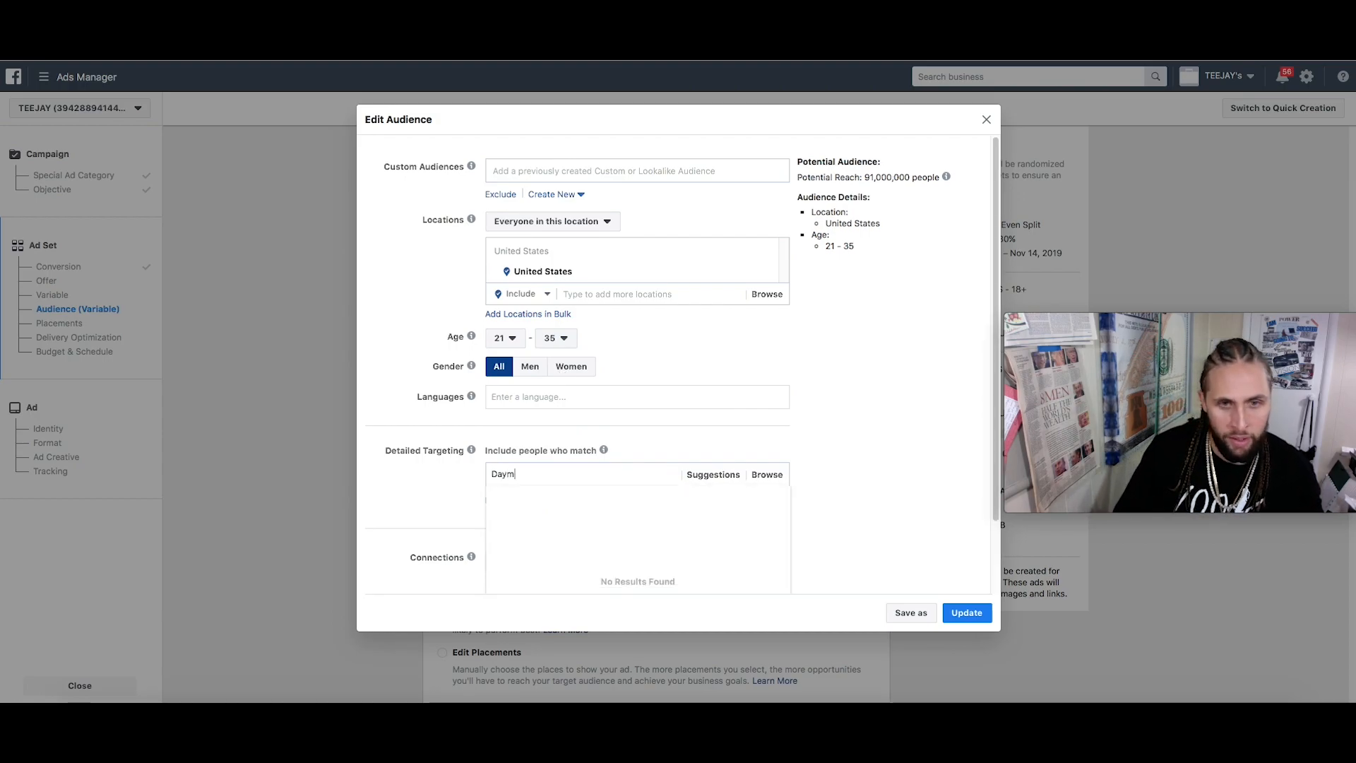
pyautogui.write('ond')
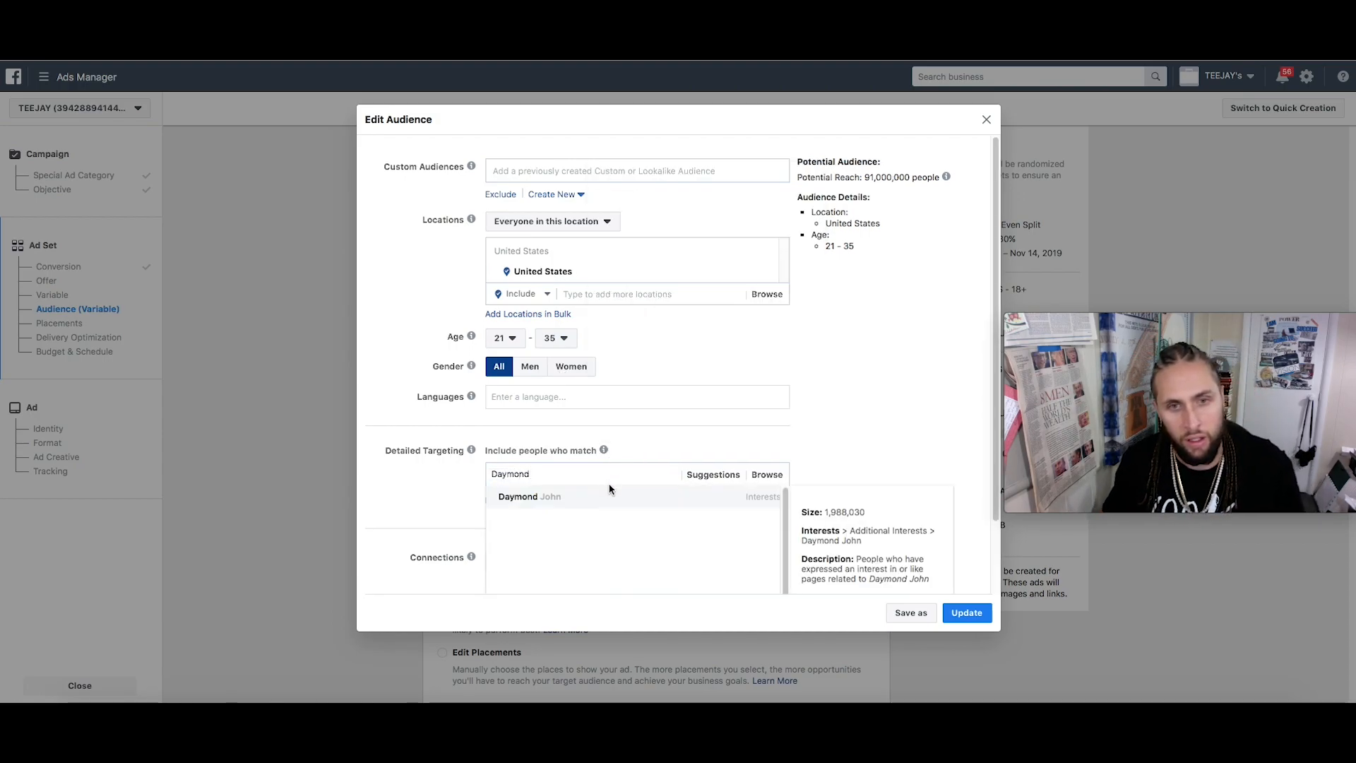
pyautogui.click(610, 497)
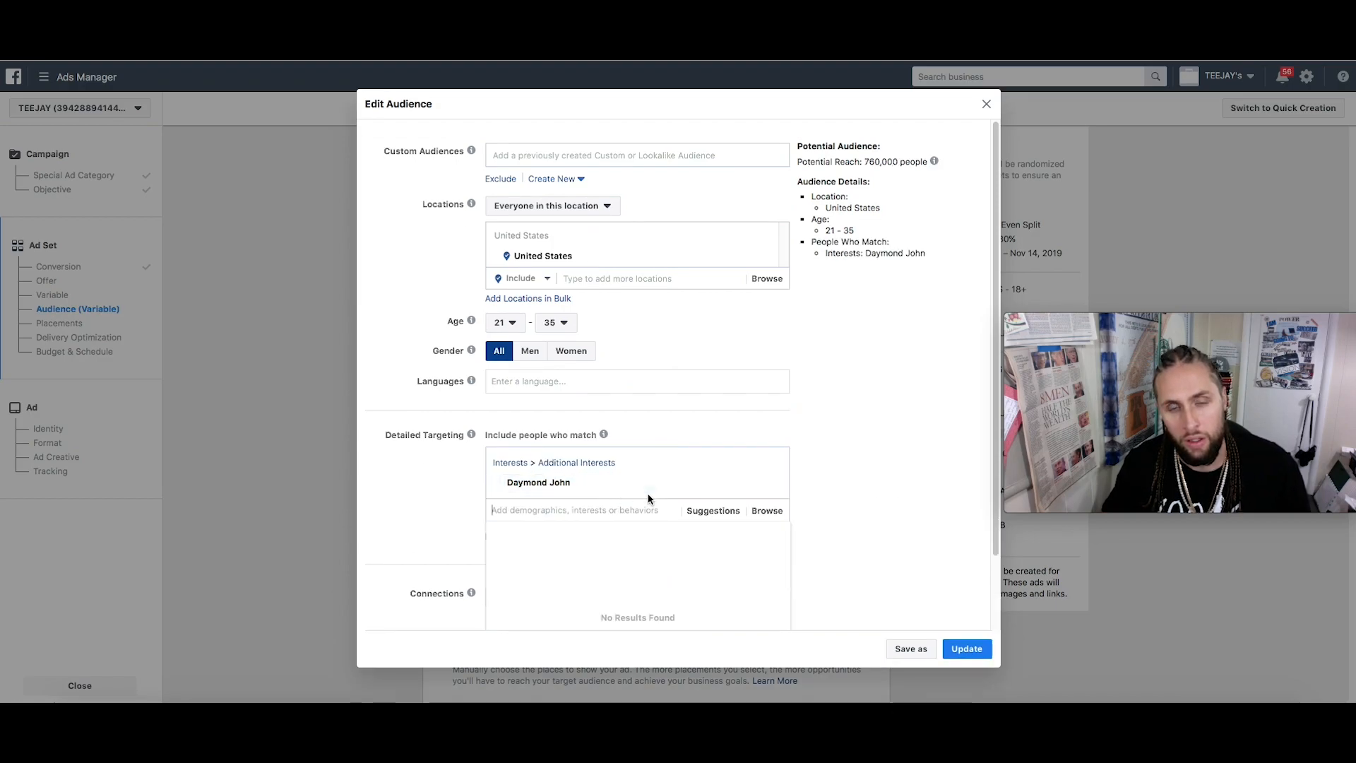
pyautogui.moveTo(726, 486)
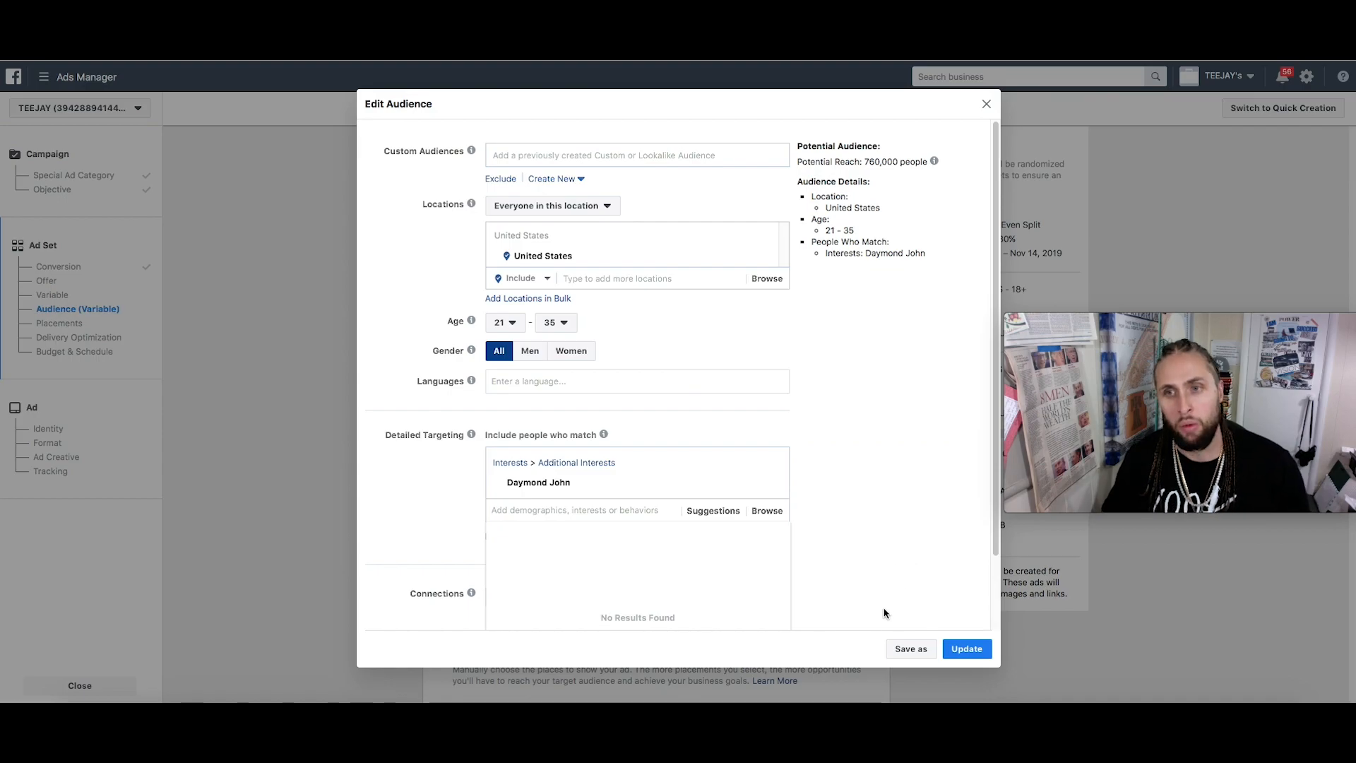
pyautogui.click(900, 540)
pyautogui.click(978, 657)
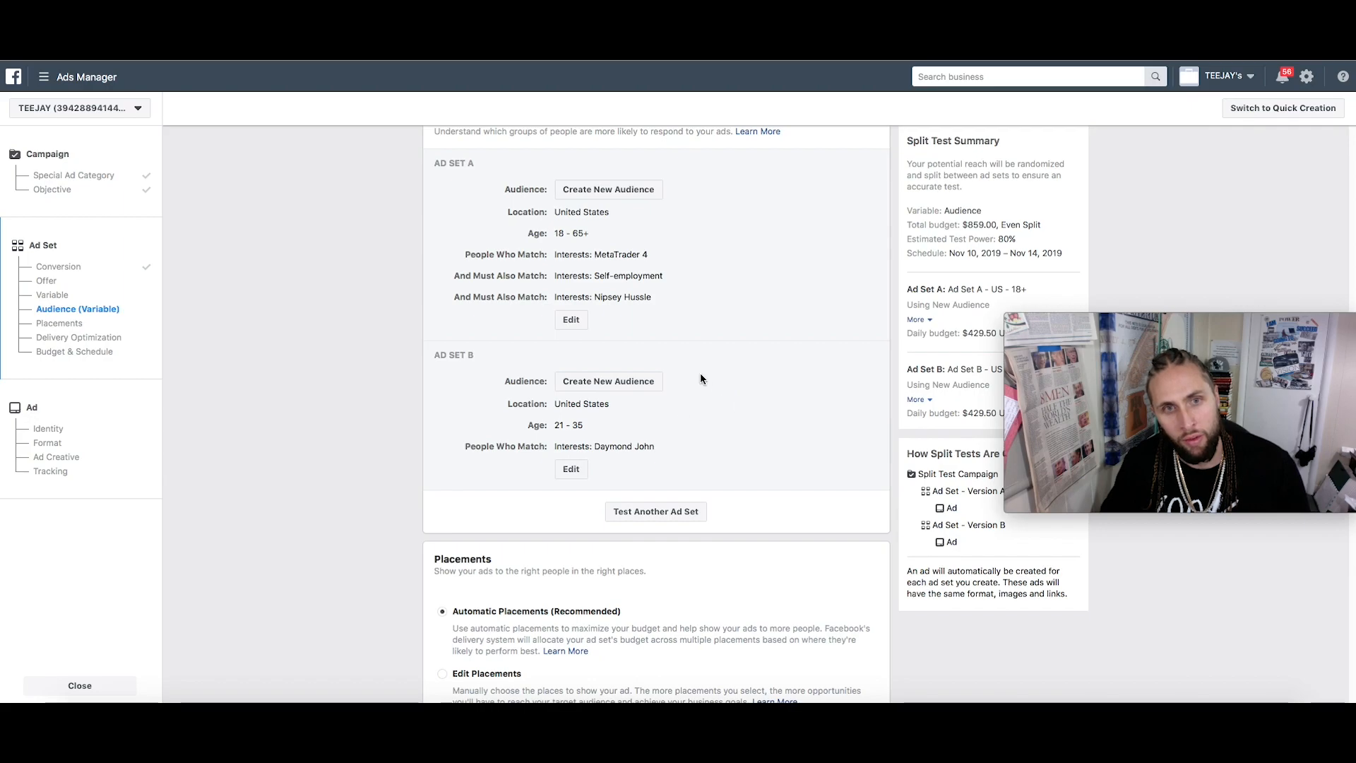
# Change Ad Set A's age range to 18–35 and update the audience
pyautogui.moveTo(560, 237); pyautogui.dragTo(589, 234)
pyautogui.click(571, 319)
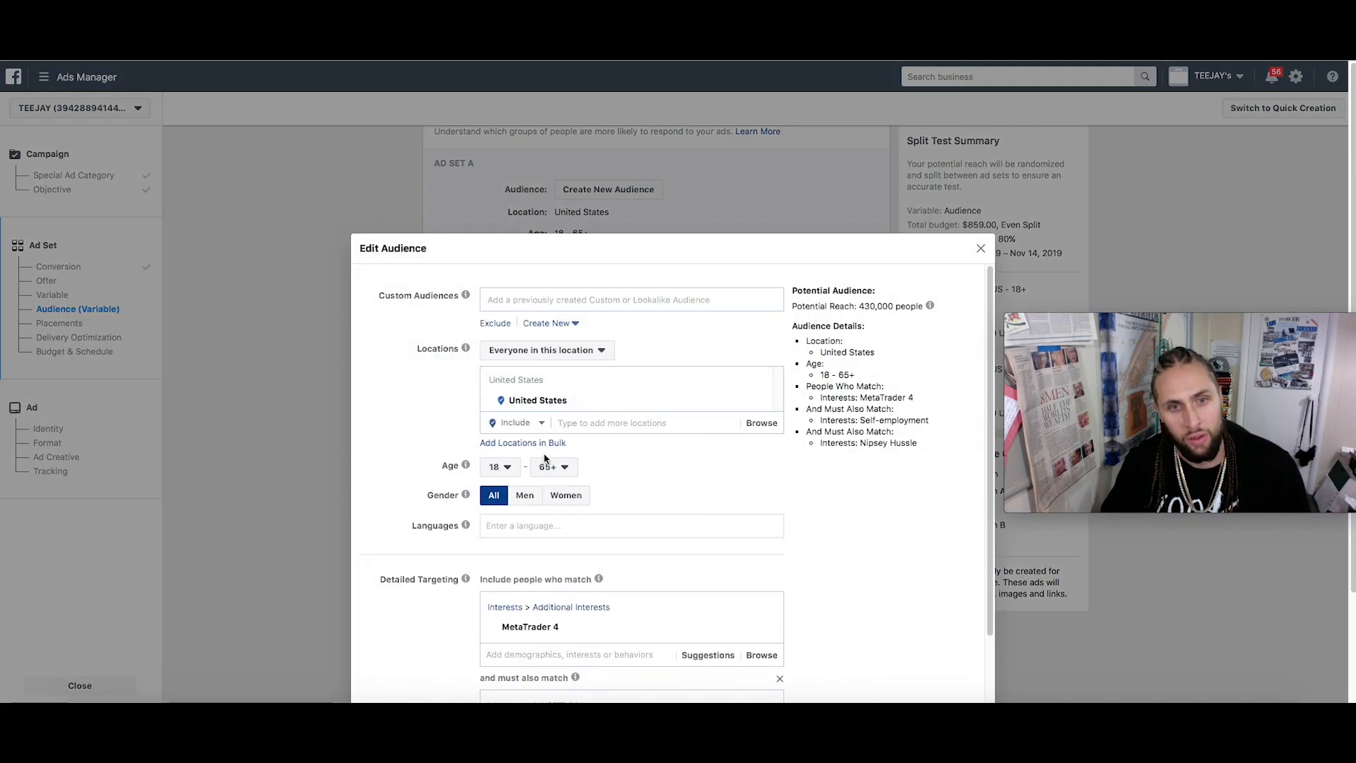
pyautogui.click(498, 467)
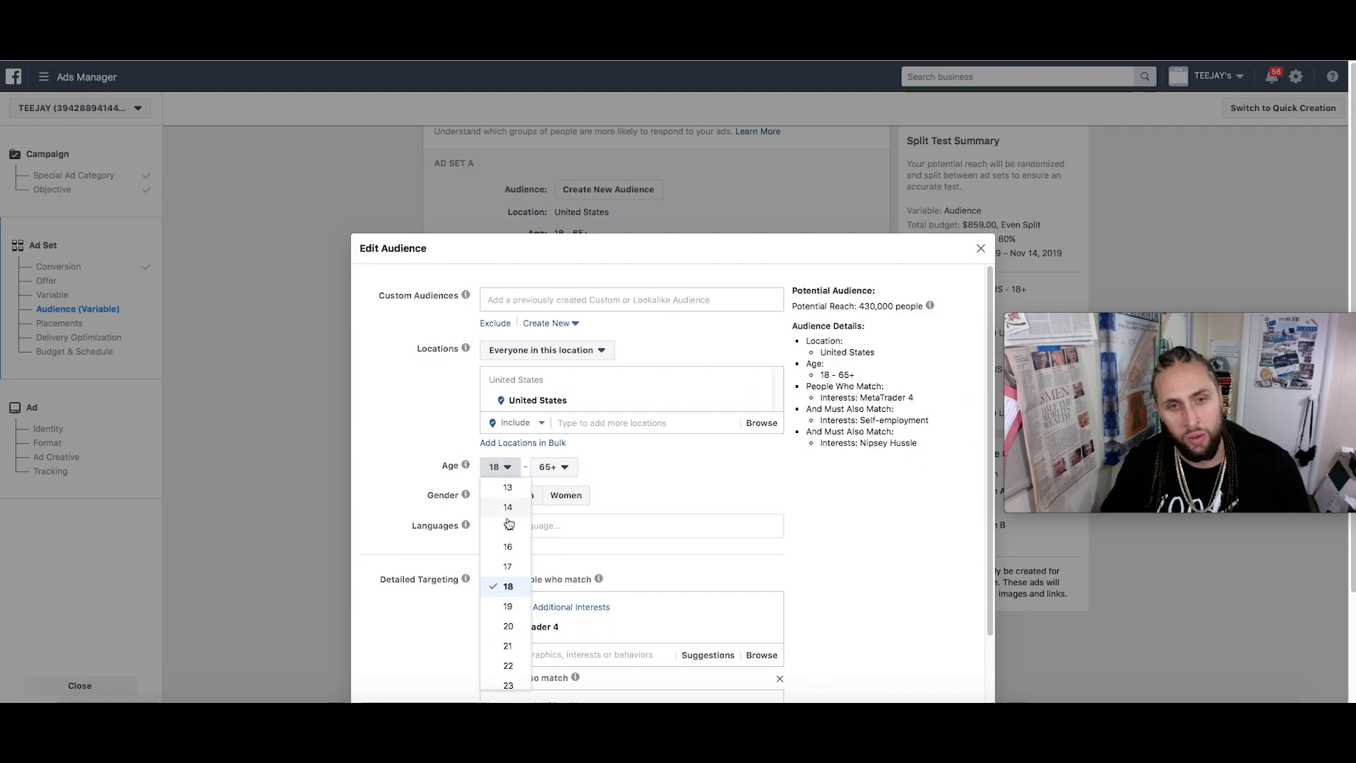
pyautogui.click(508, 645)
pyautogui.click(506, 323)
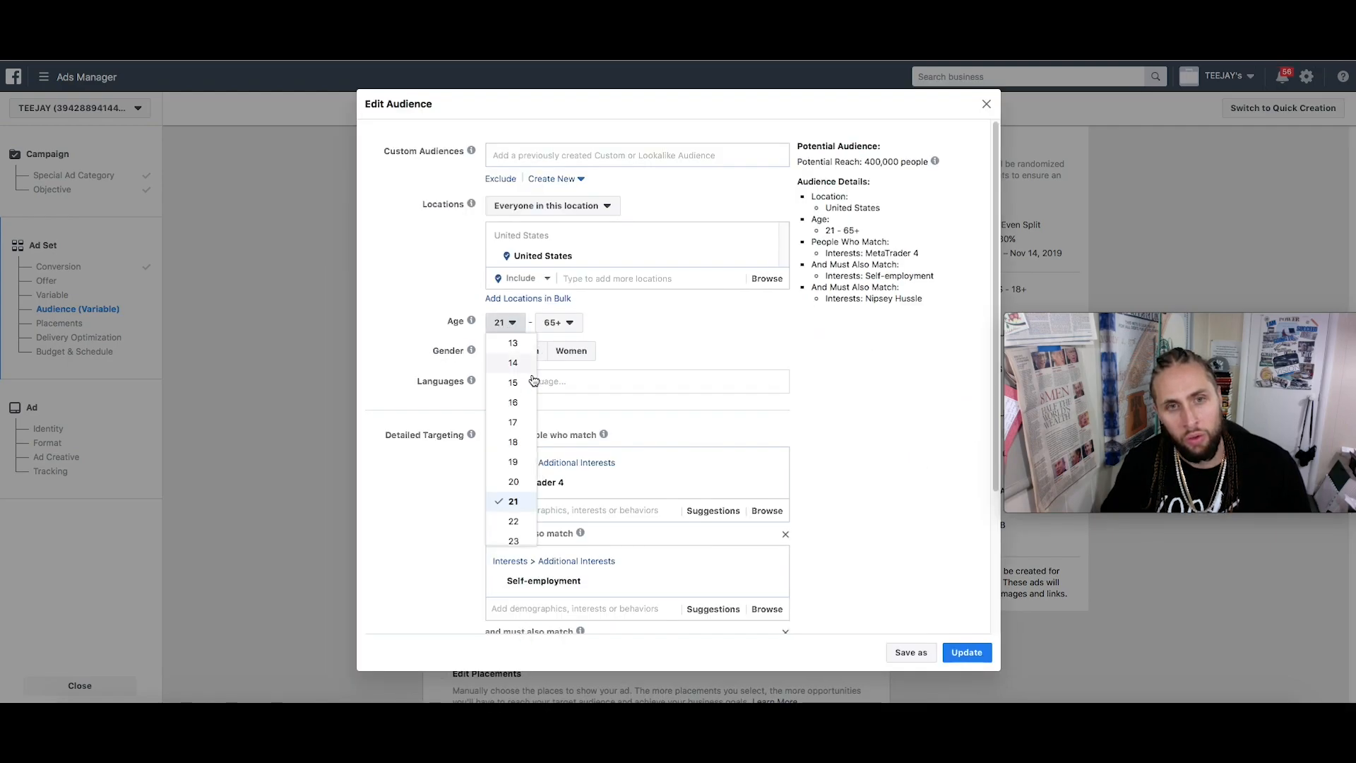
pyautogui.click(514, 442)
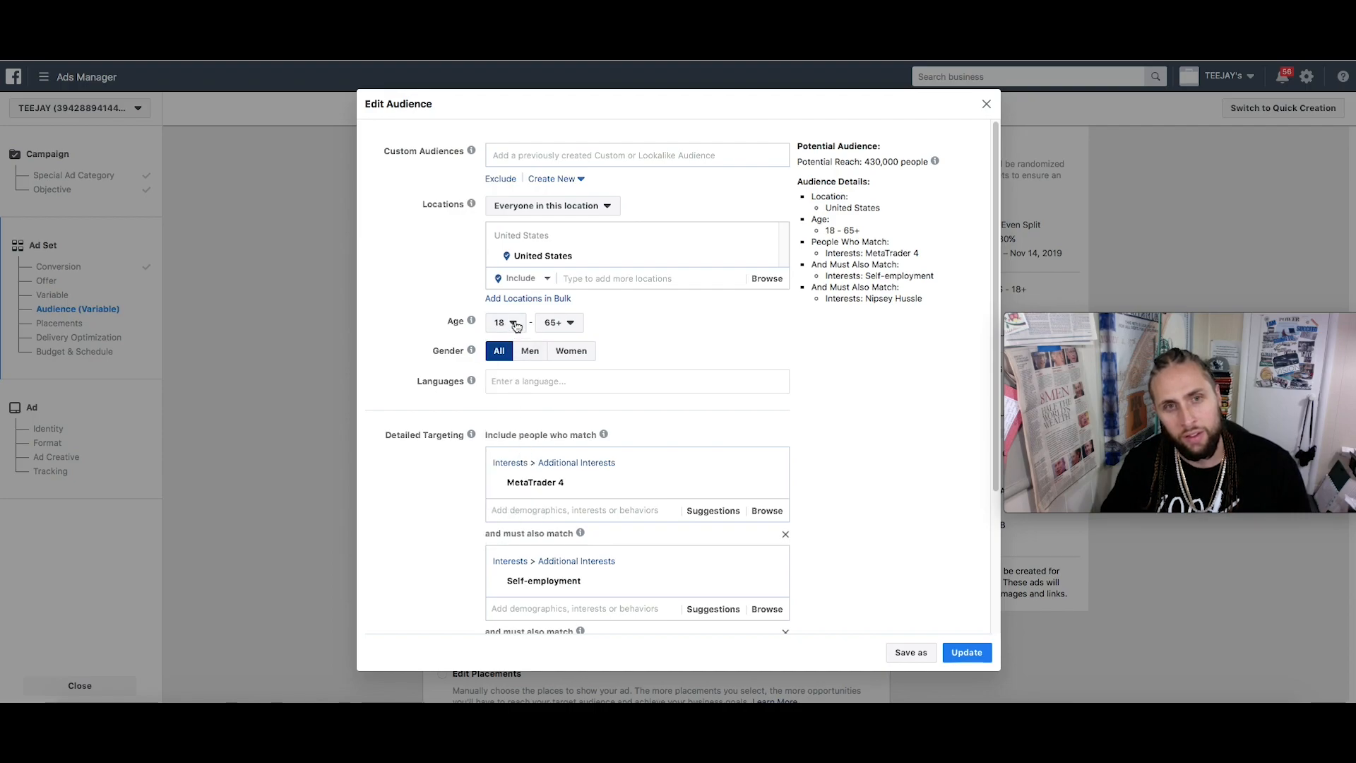
pyautogui.moveTo(532, 481)
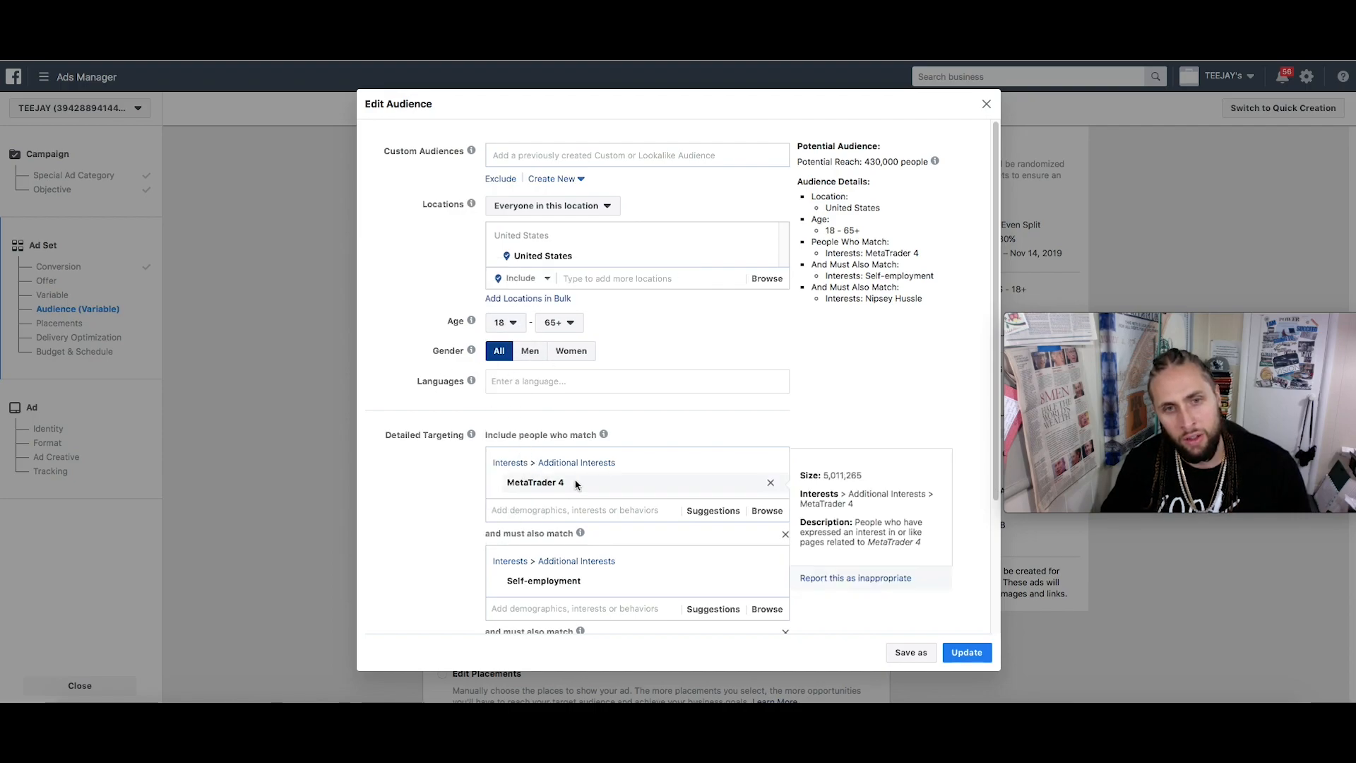
pyautogui.click(568, 323)
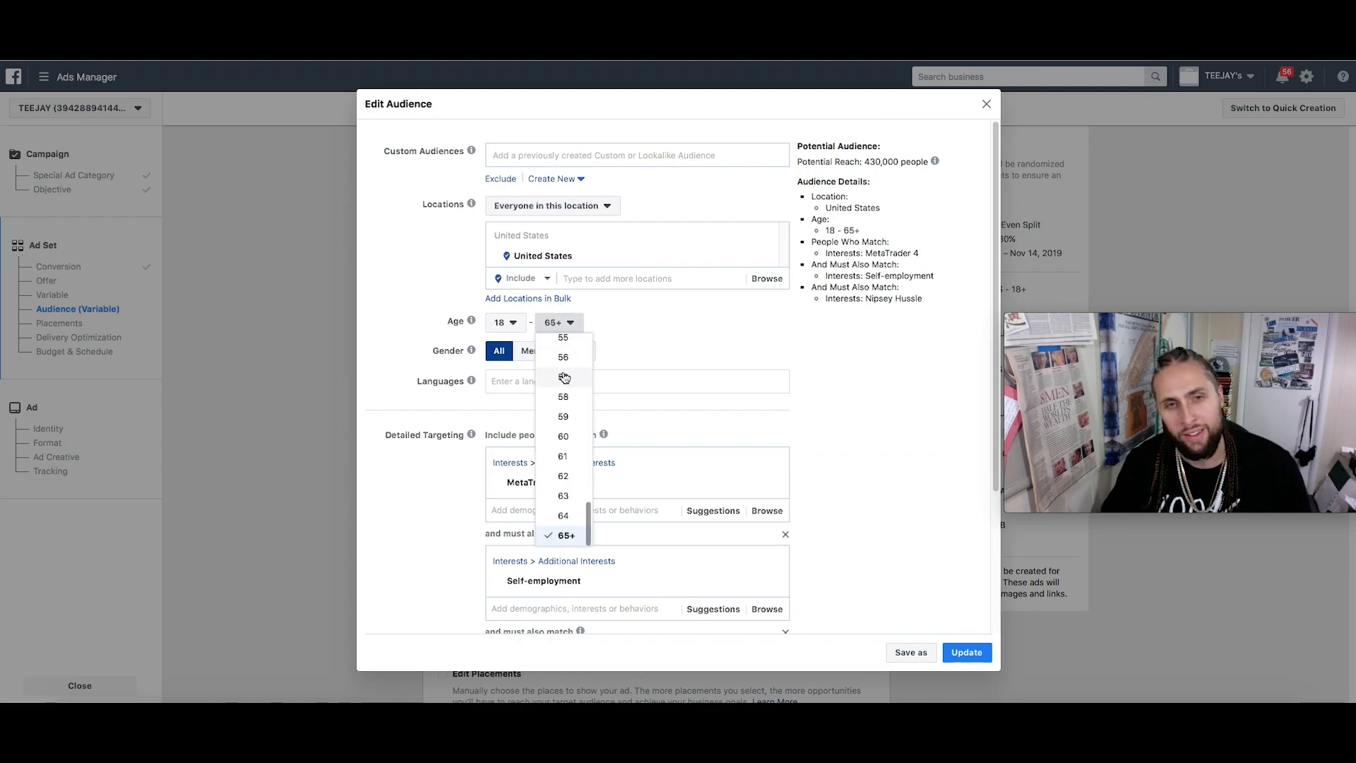
pyautogui.scroll(10, 563, 376)
pyautogui.scroll(-3, 563, 381)
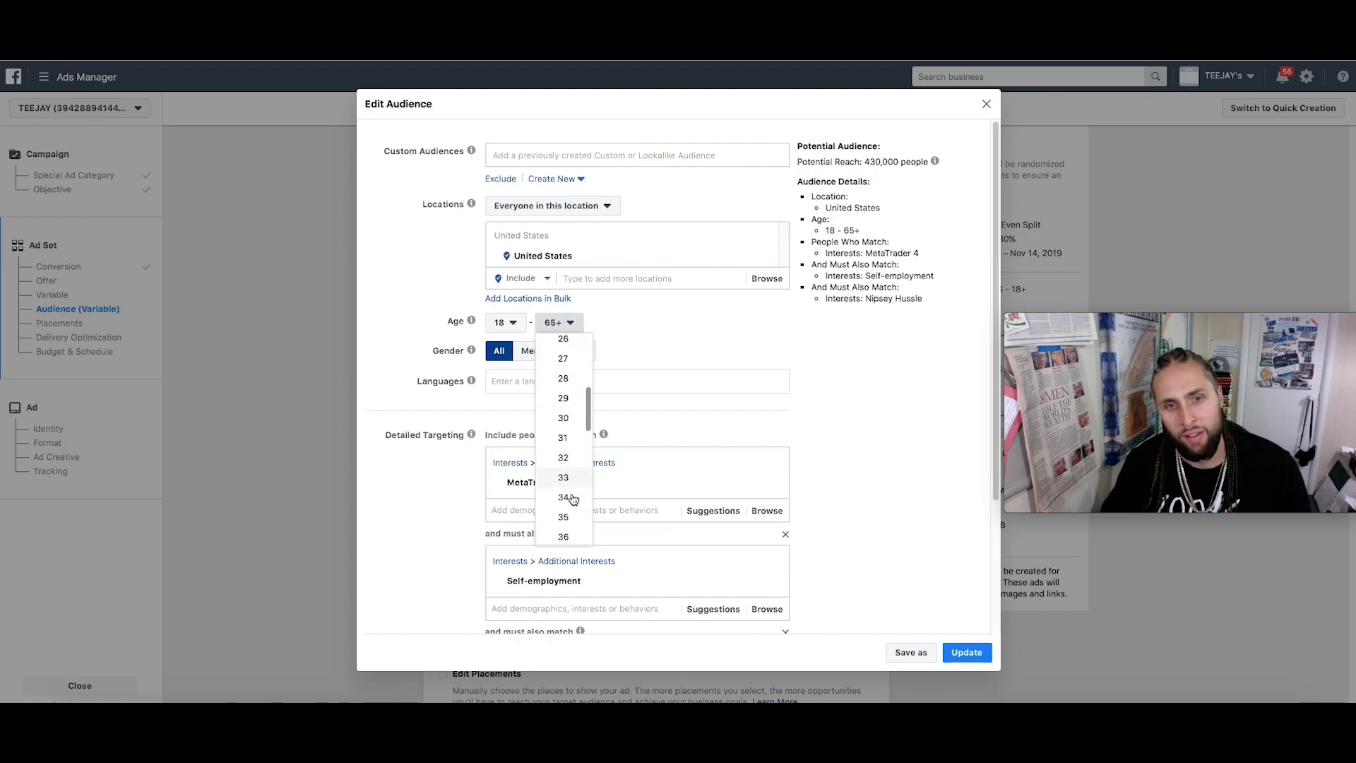
pyautogui.click(567, 517)
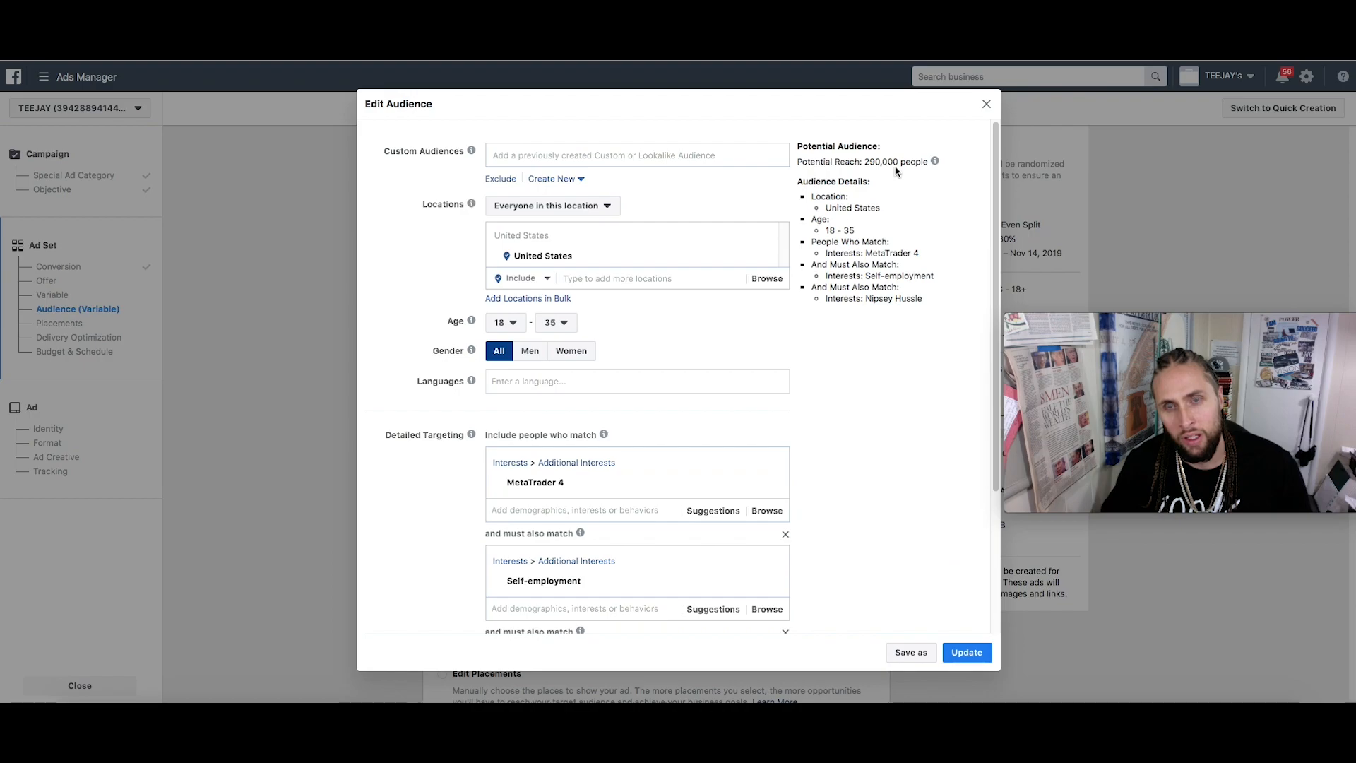
pyautogui.scroll(-5, 754, 360)
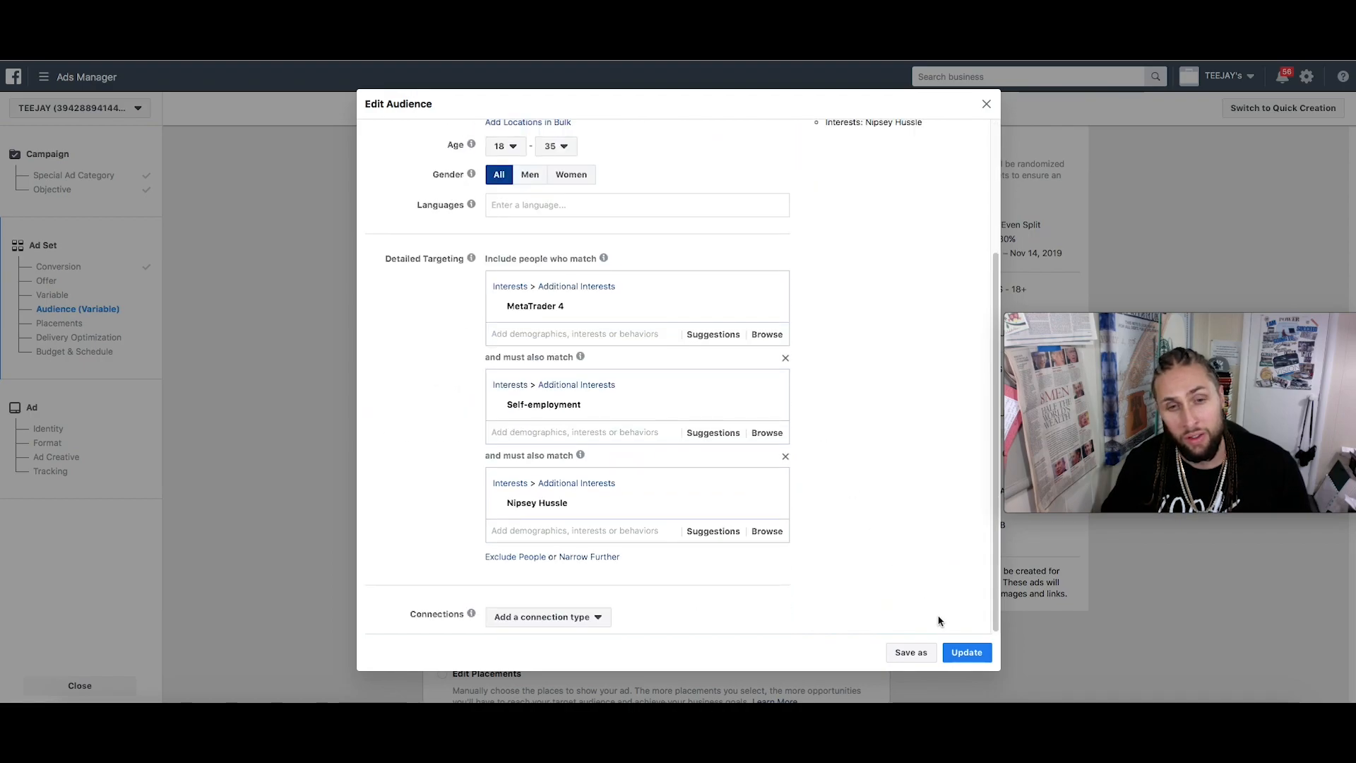
pyautogui.click(965, 652)
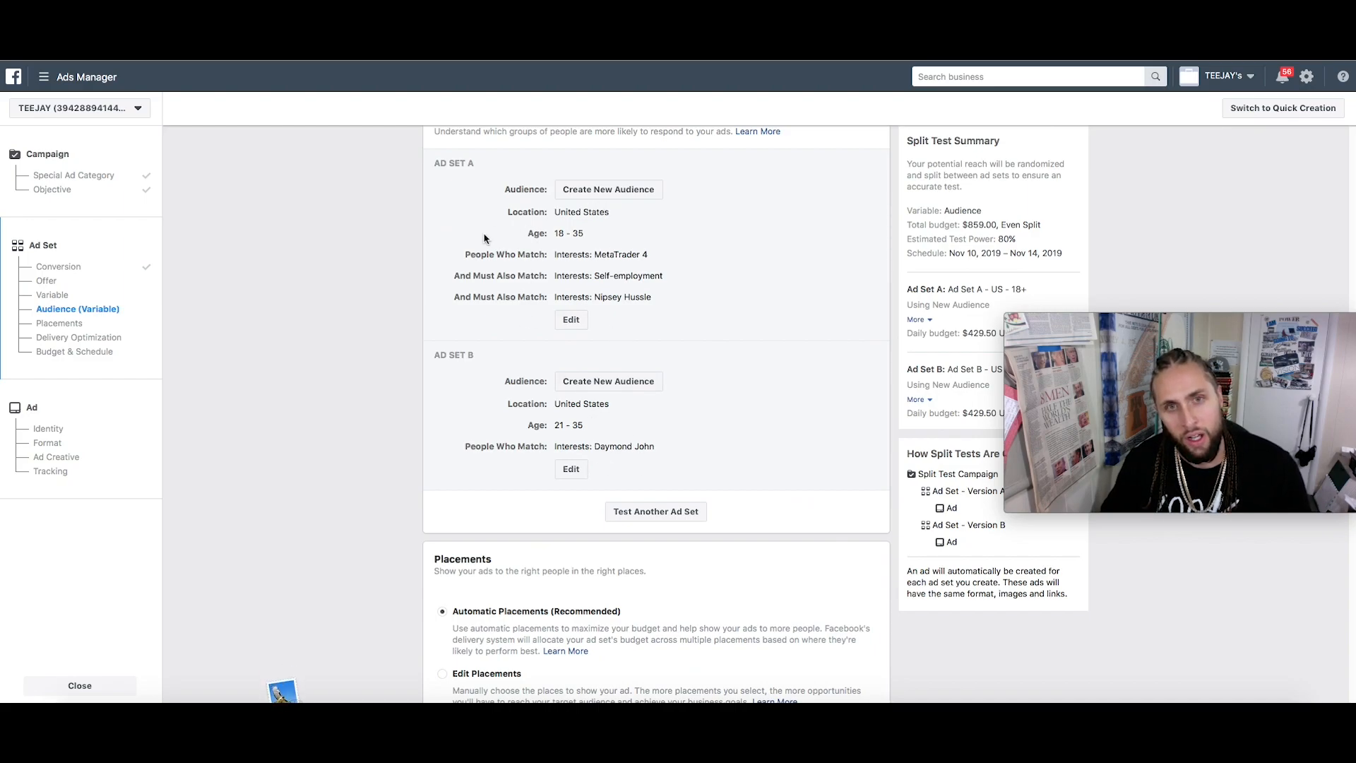
# Switch to manual placements and exclude Instagram and Audience Network
pyautogui.scroll(-3, 506, 248)
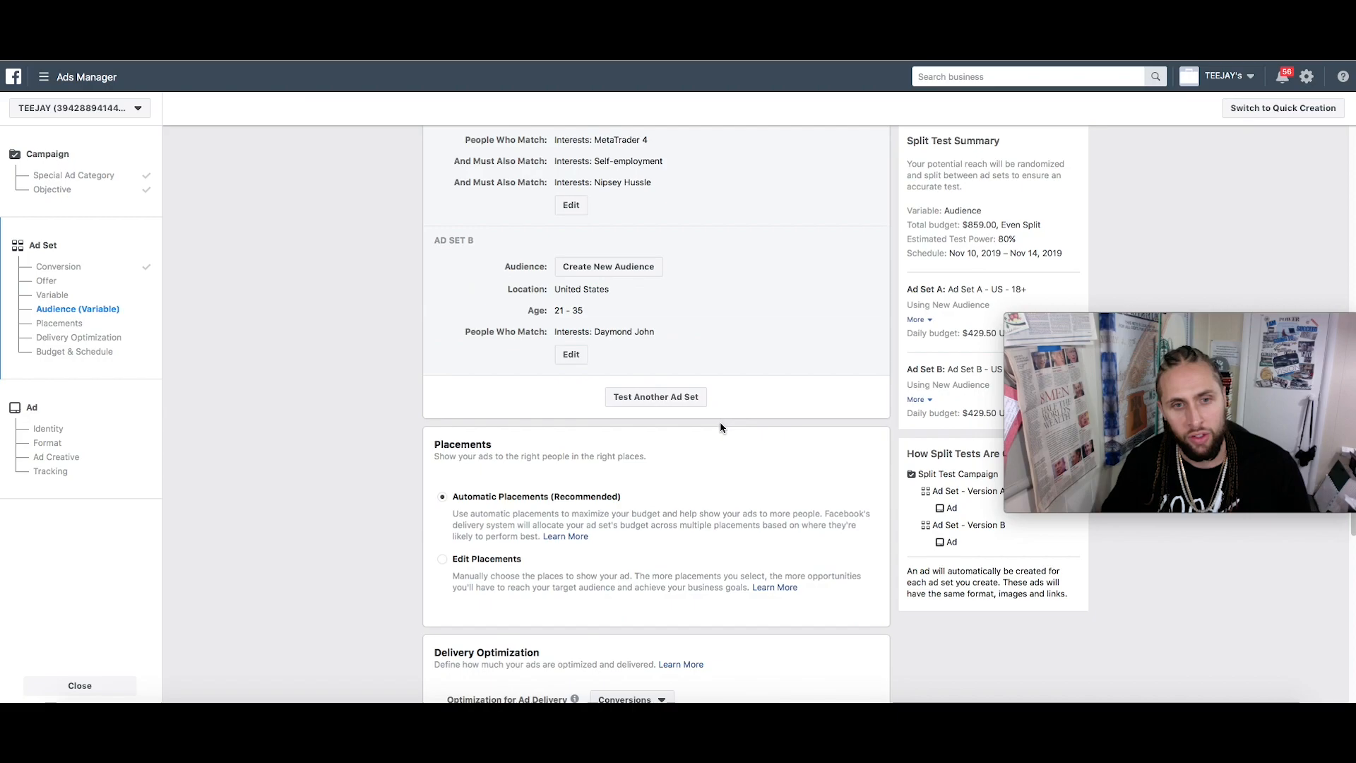
pyautogui.click(443, 559)
pyautogui.scroll(-3, 579, 520)
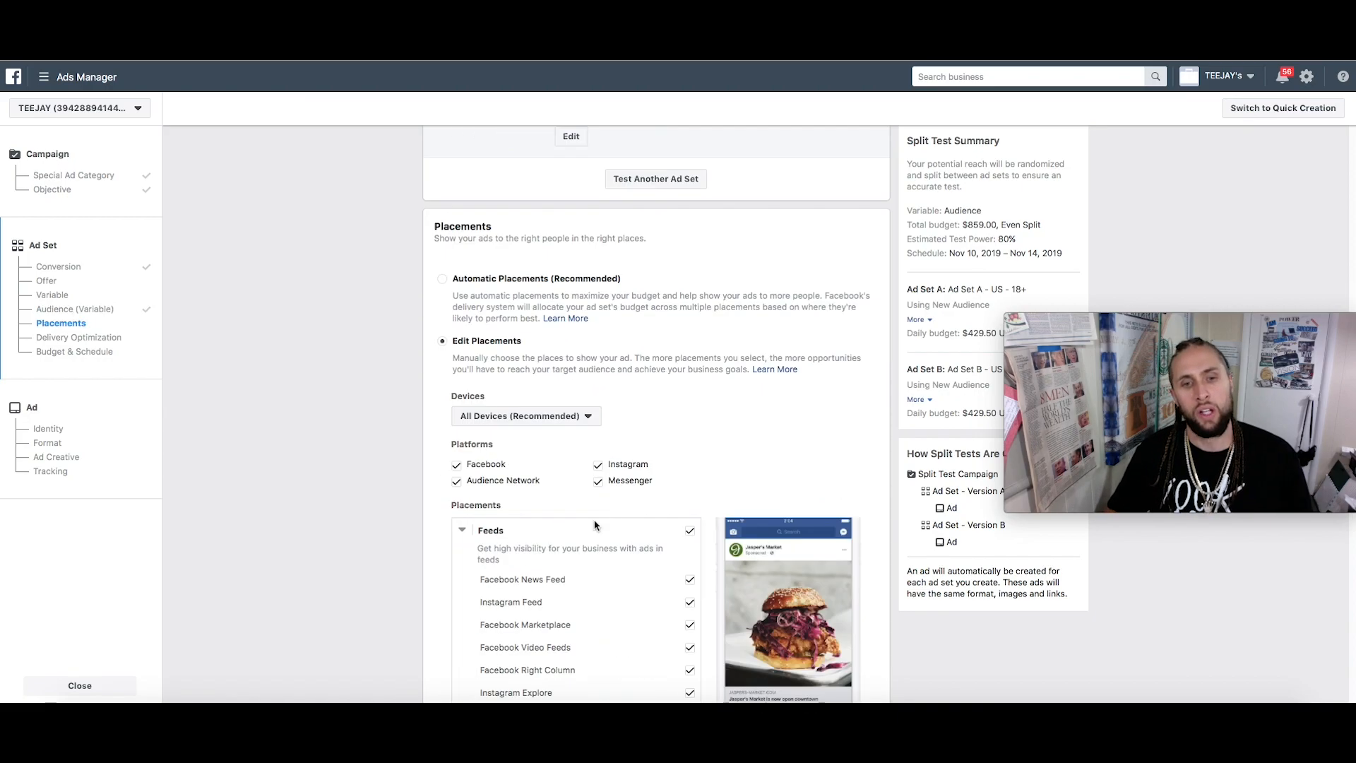
pyautogui.click(597, 464)
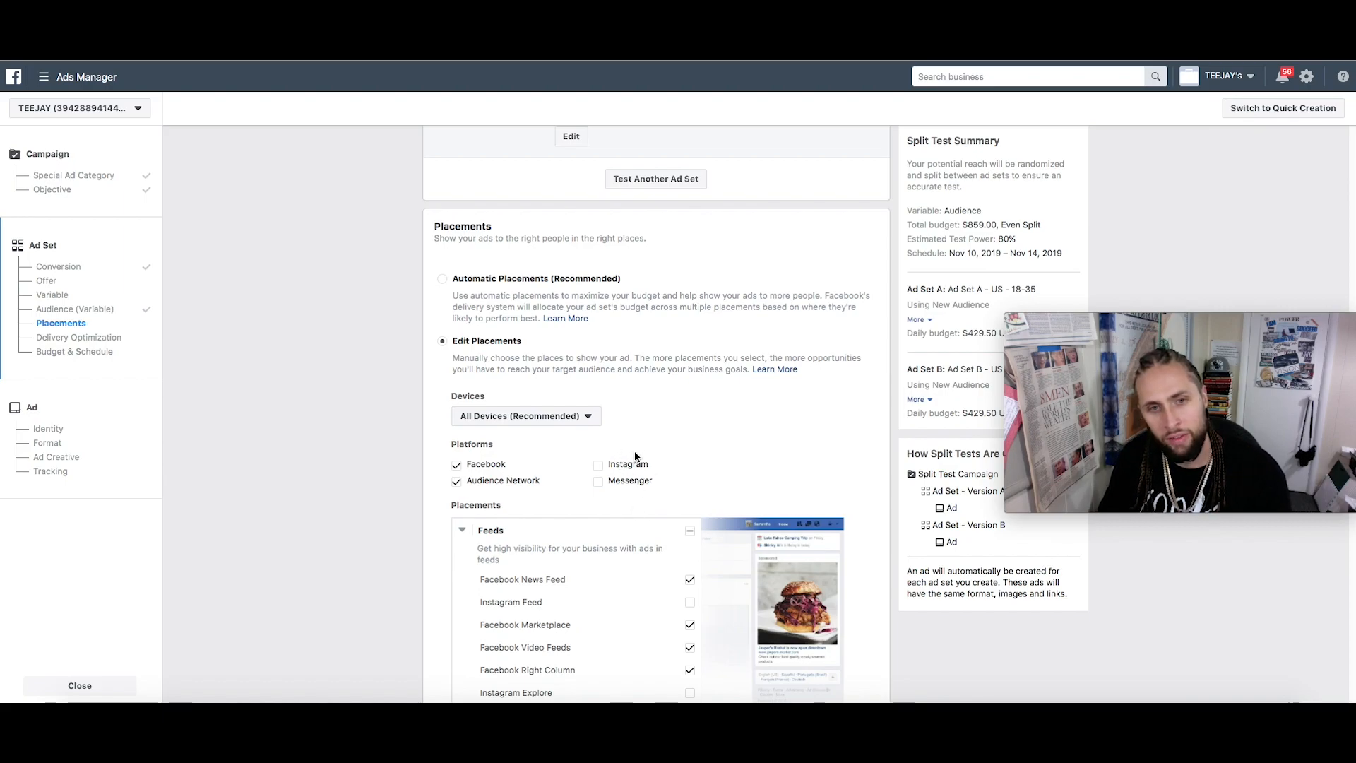
pyautogui.click(456, 483)
# Turn off the Facebook Right Column, Facebook Stories and In-Article placements
pyautogui.scroll(-3, 715, 507)
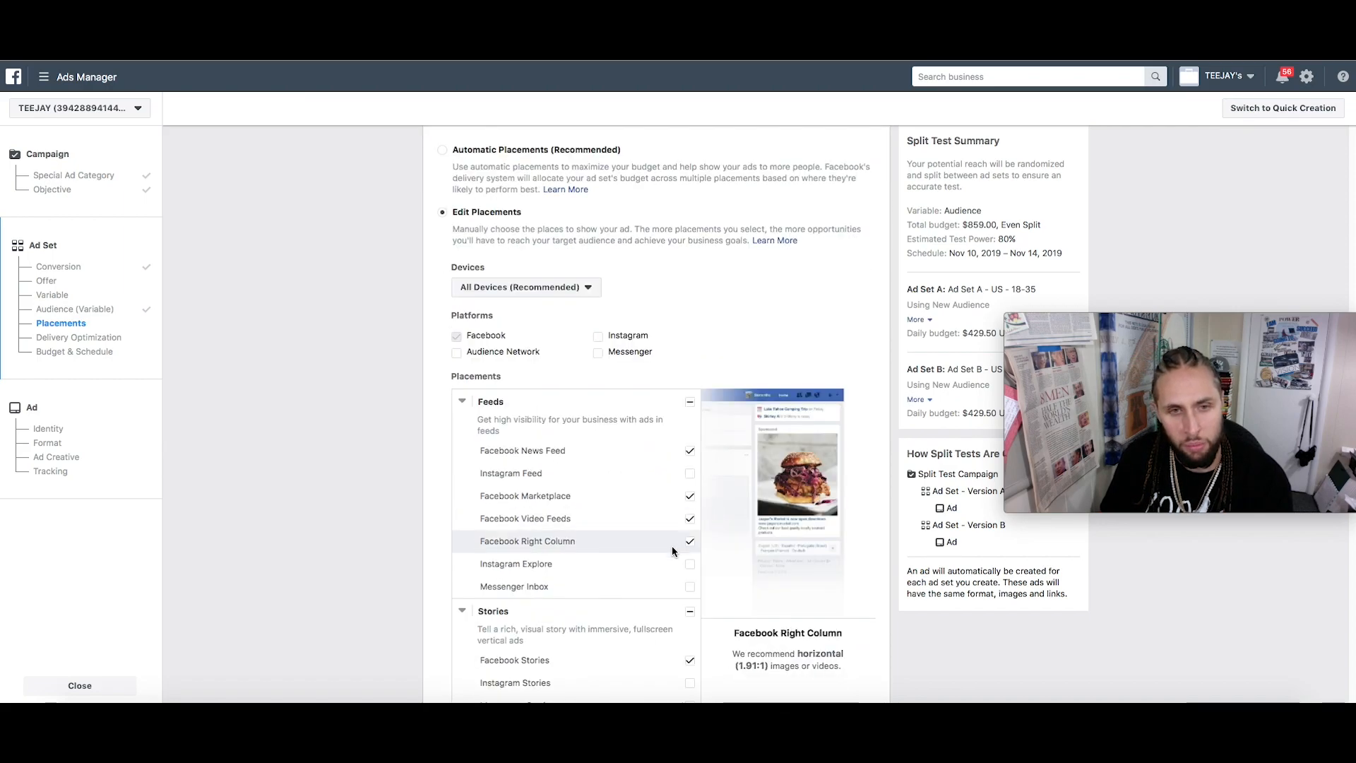
pyautogui.click(690, 545)
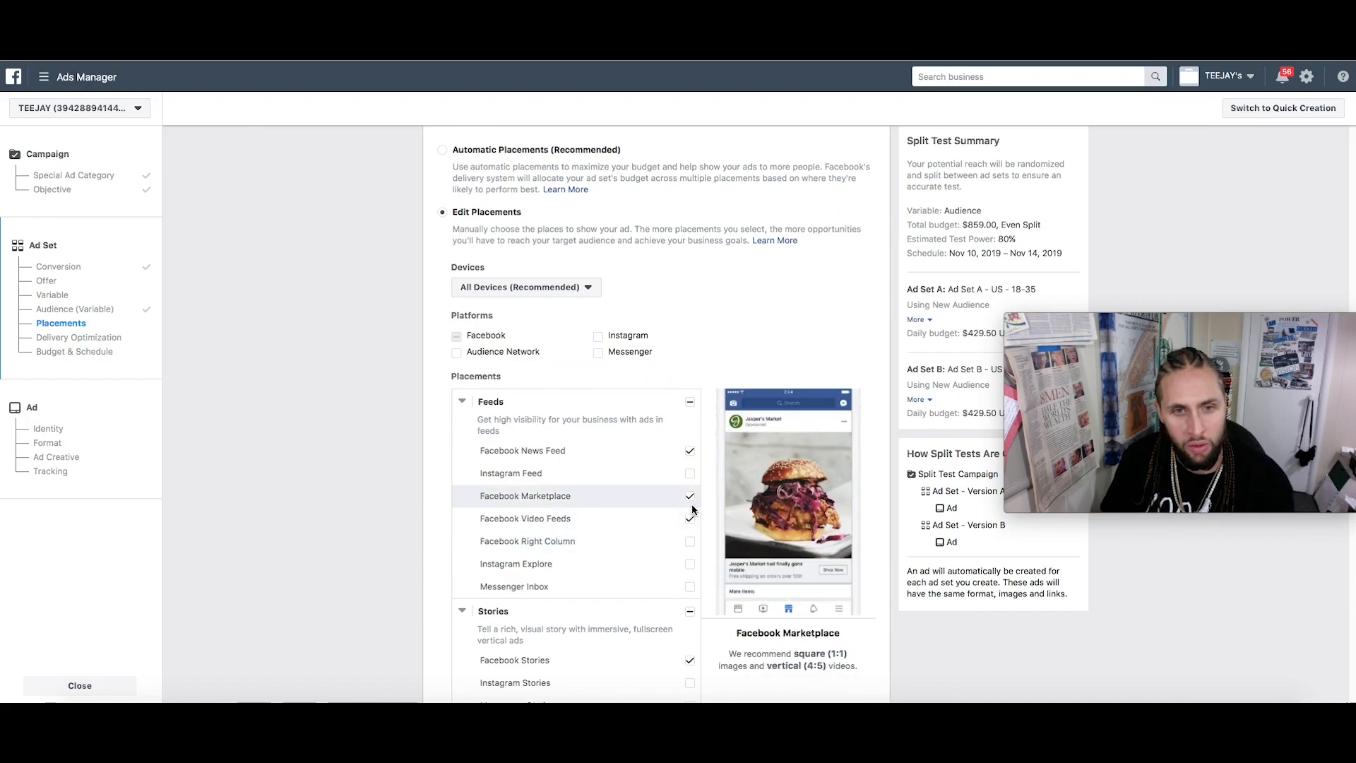
pyautogui.scroll(-2, 689, 480)
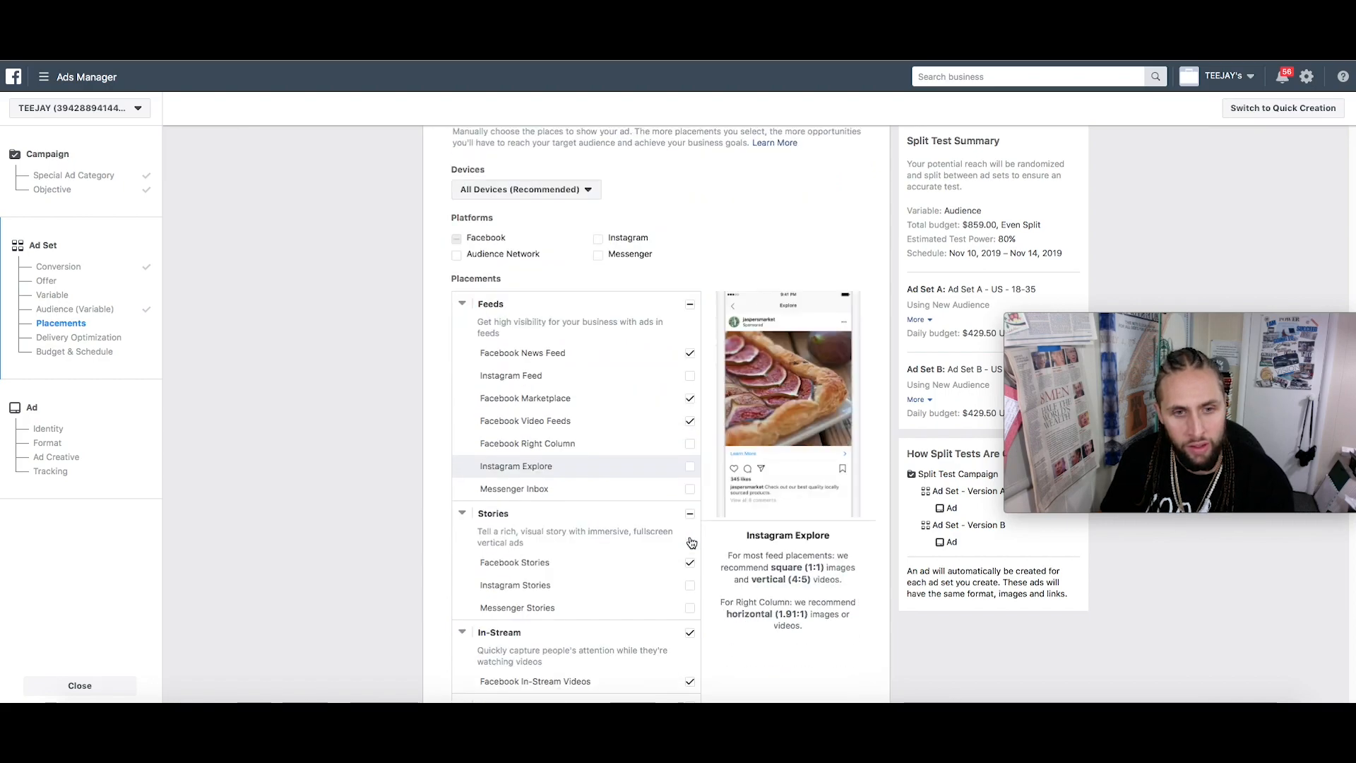
pyautogui.click(692, 564)
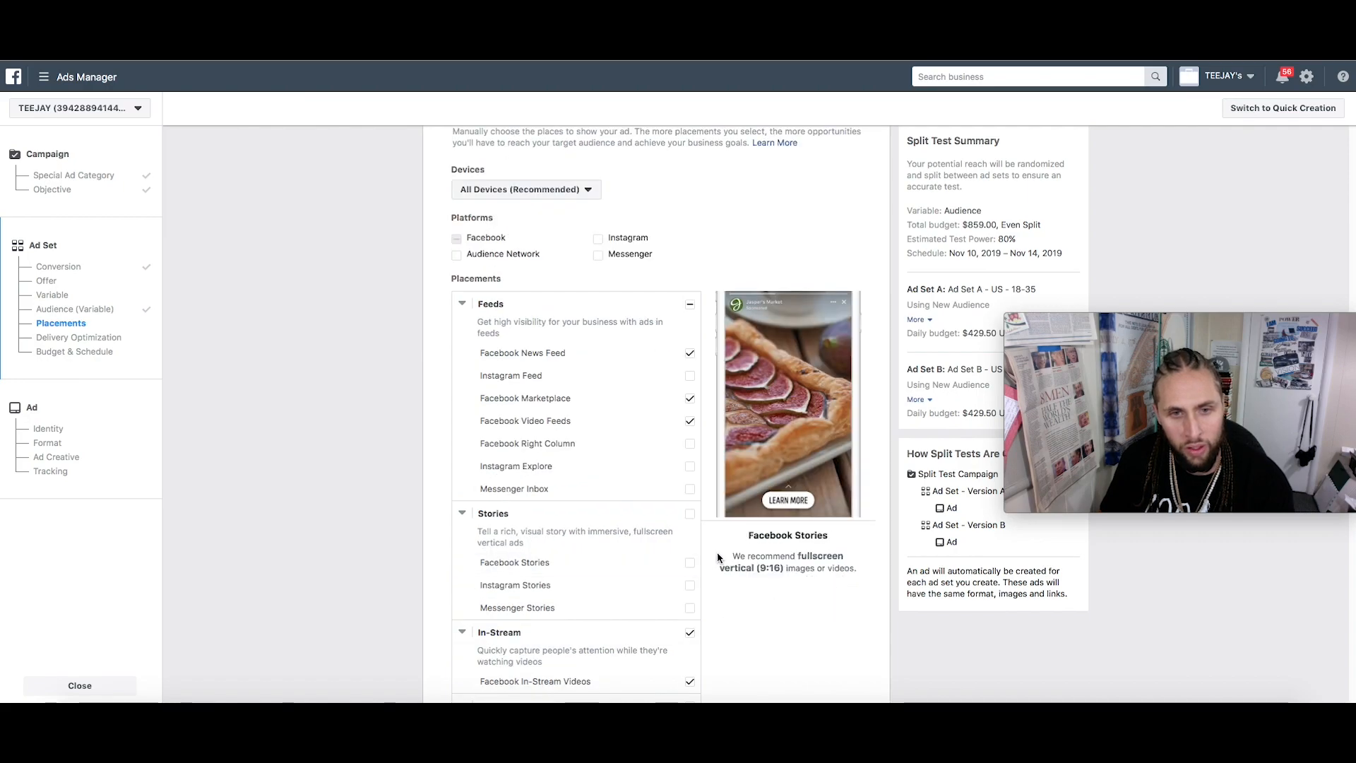
pyautogui.scroll(-2, 717, 552)
pyautogui.scroll(-5, 717, 552)
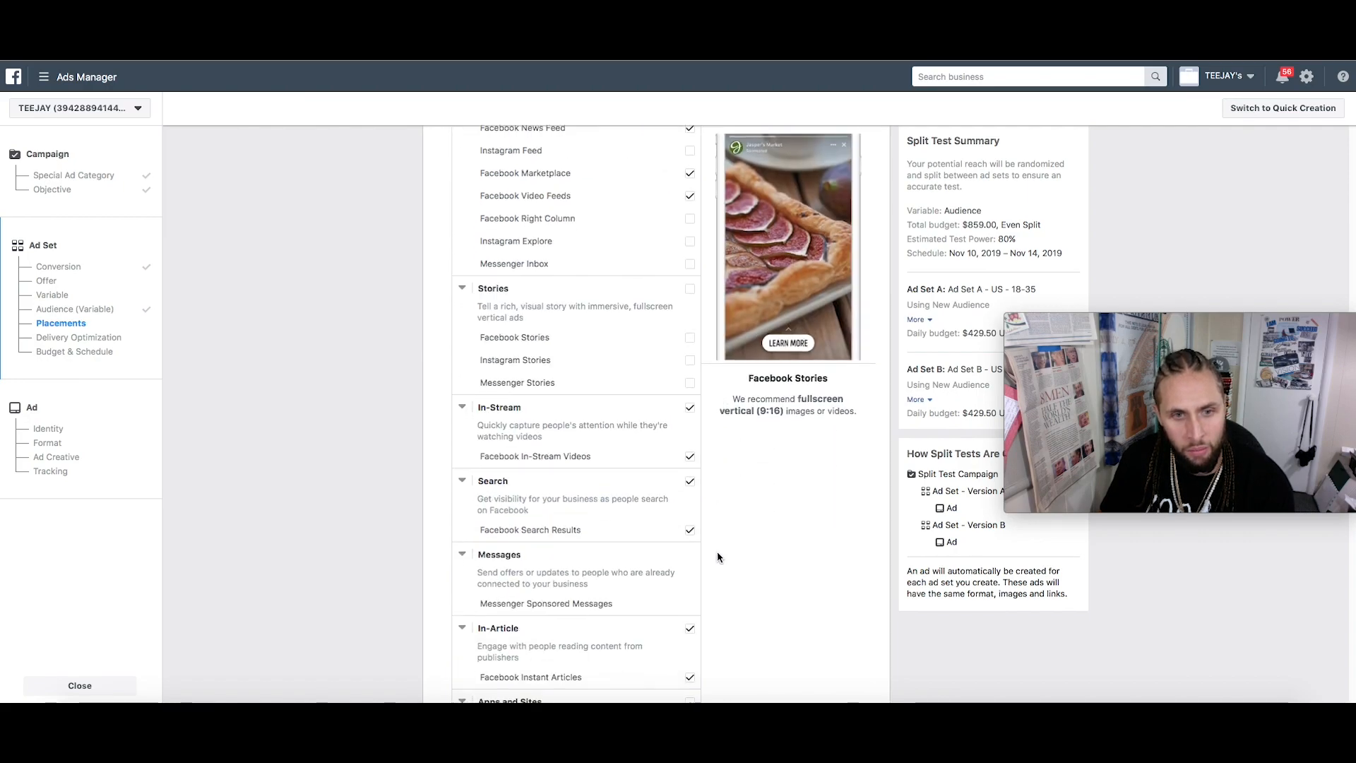
pyautogui.click(693, 481)
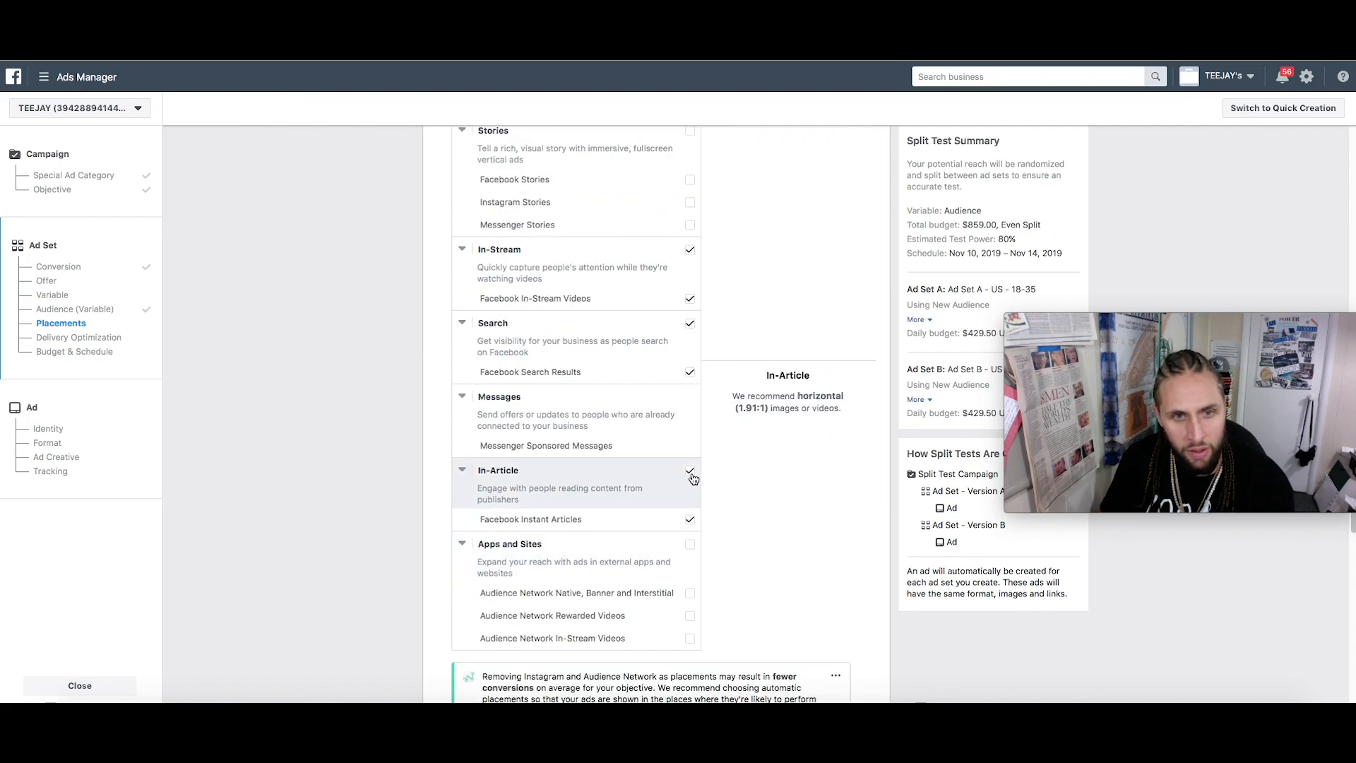
pyautogui.scroll(-3, 694, 480)
pyautogui.scroll(3, 694, 479)
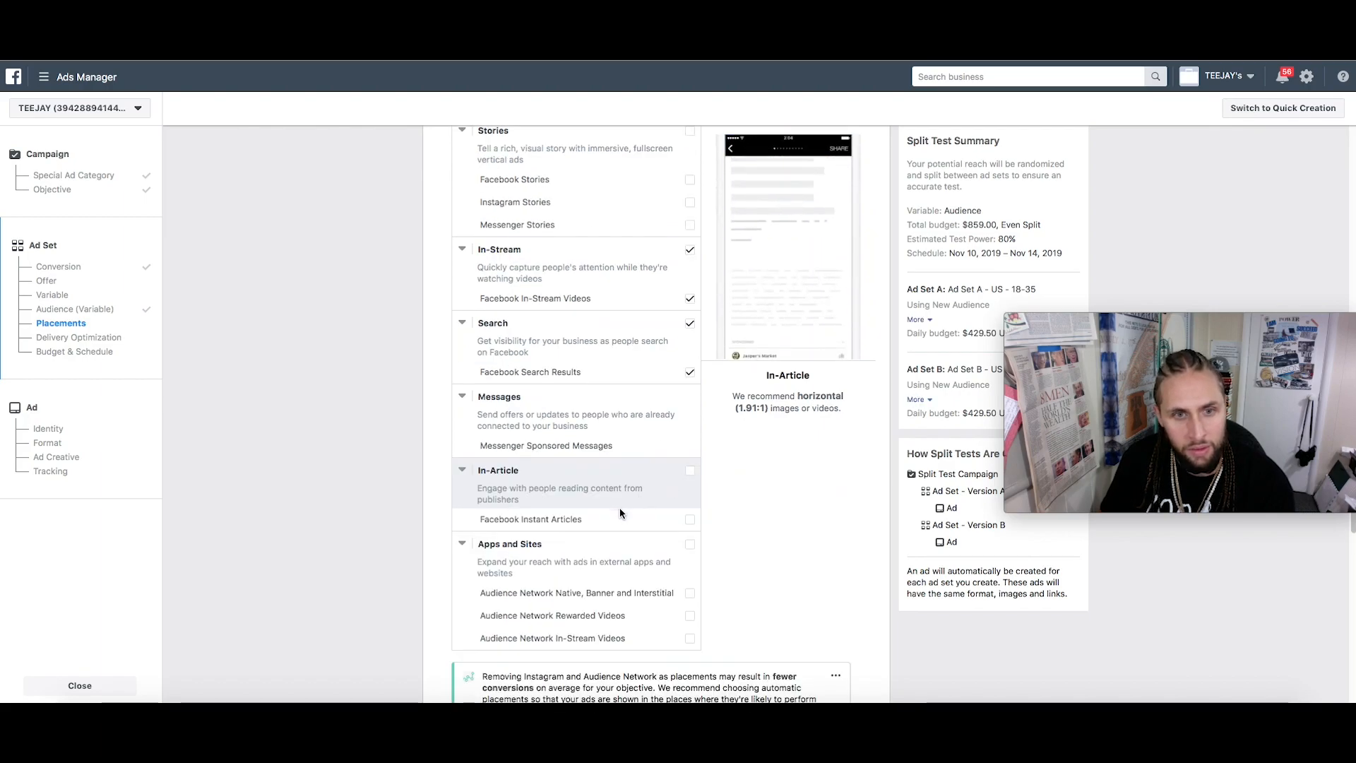
pyautogui.scroll(-1, 620, 508)
pyautogui.scroll(-8, 620, 513)
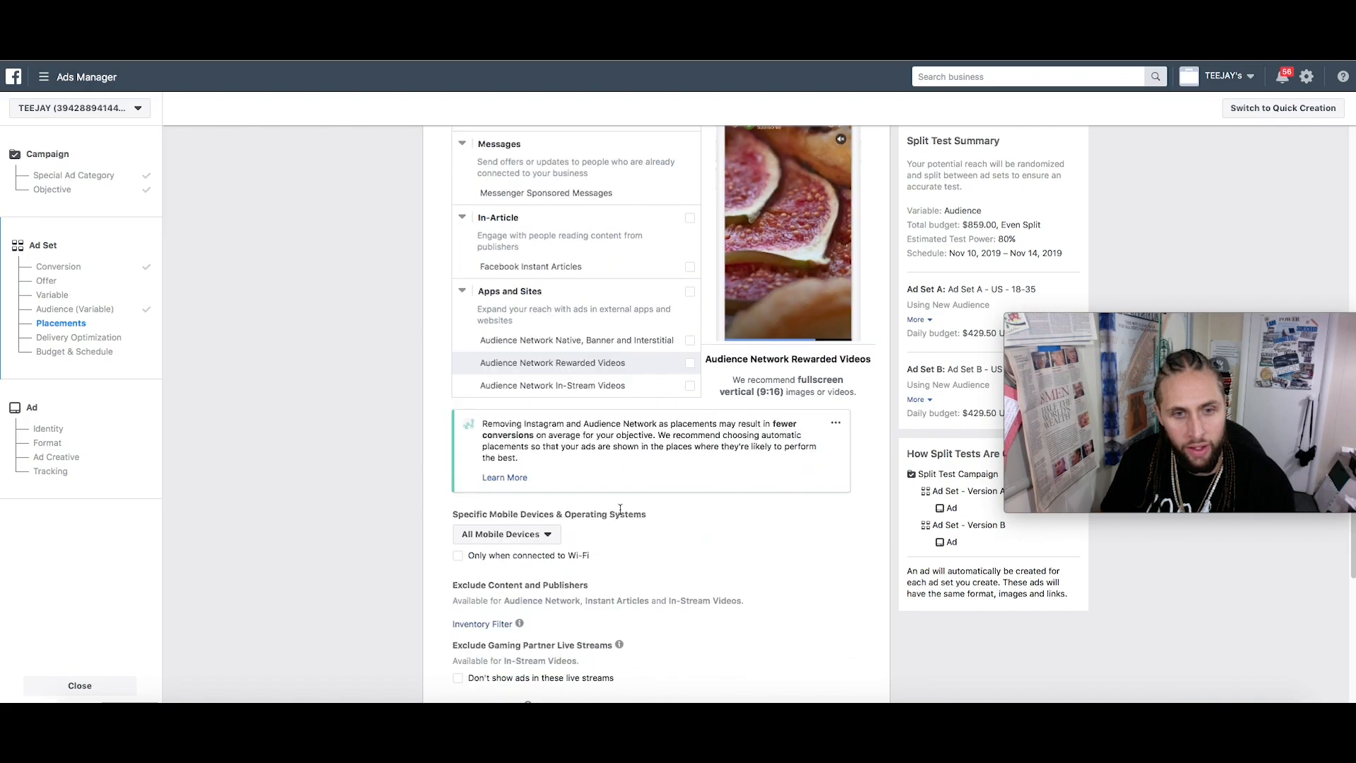
pyautogui.scroll(-8, 620, 514)
# Set the split test daily budget to $5.00 over 4 days, $20.00 total
pyautogui.moveTo(712, 519); pyautogui.dragTo(661, 531)
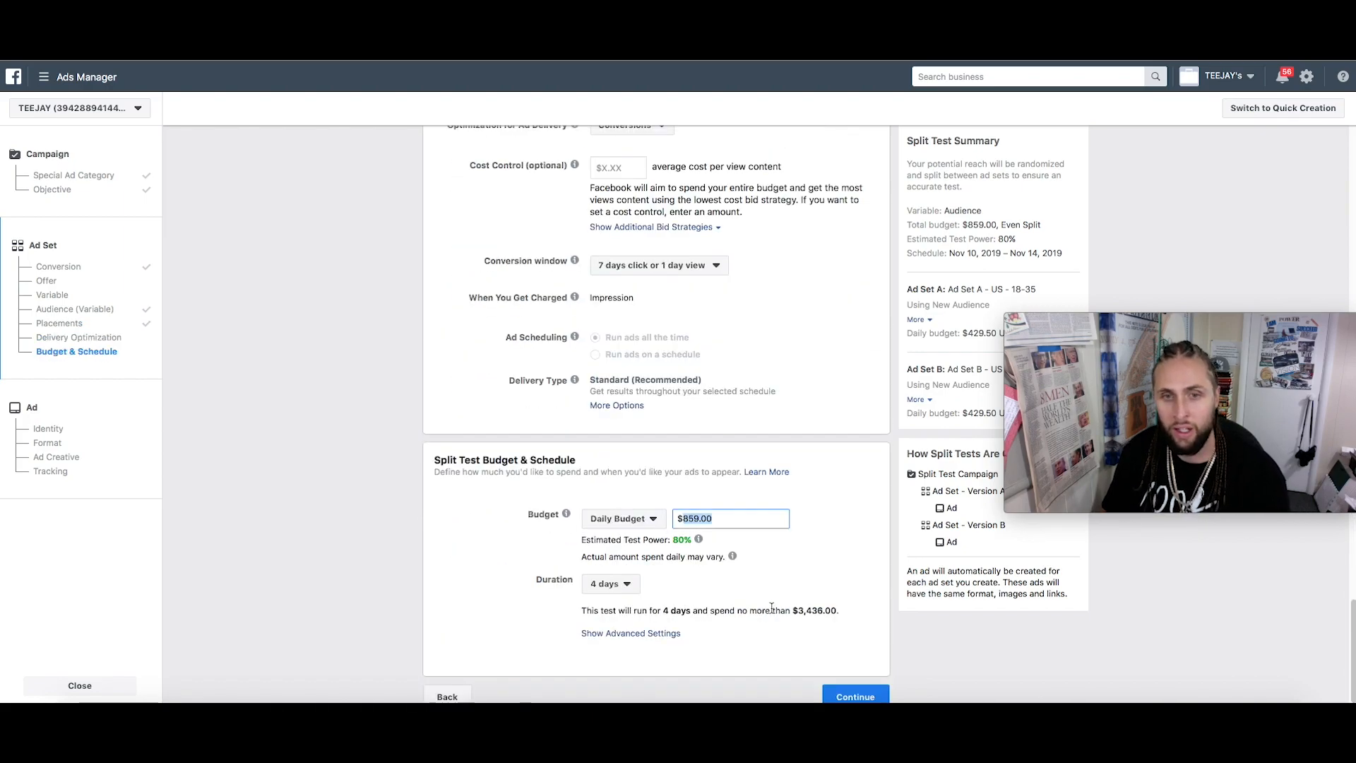
pyautogui.write('5.00')
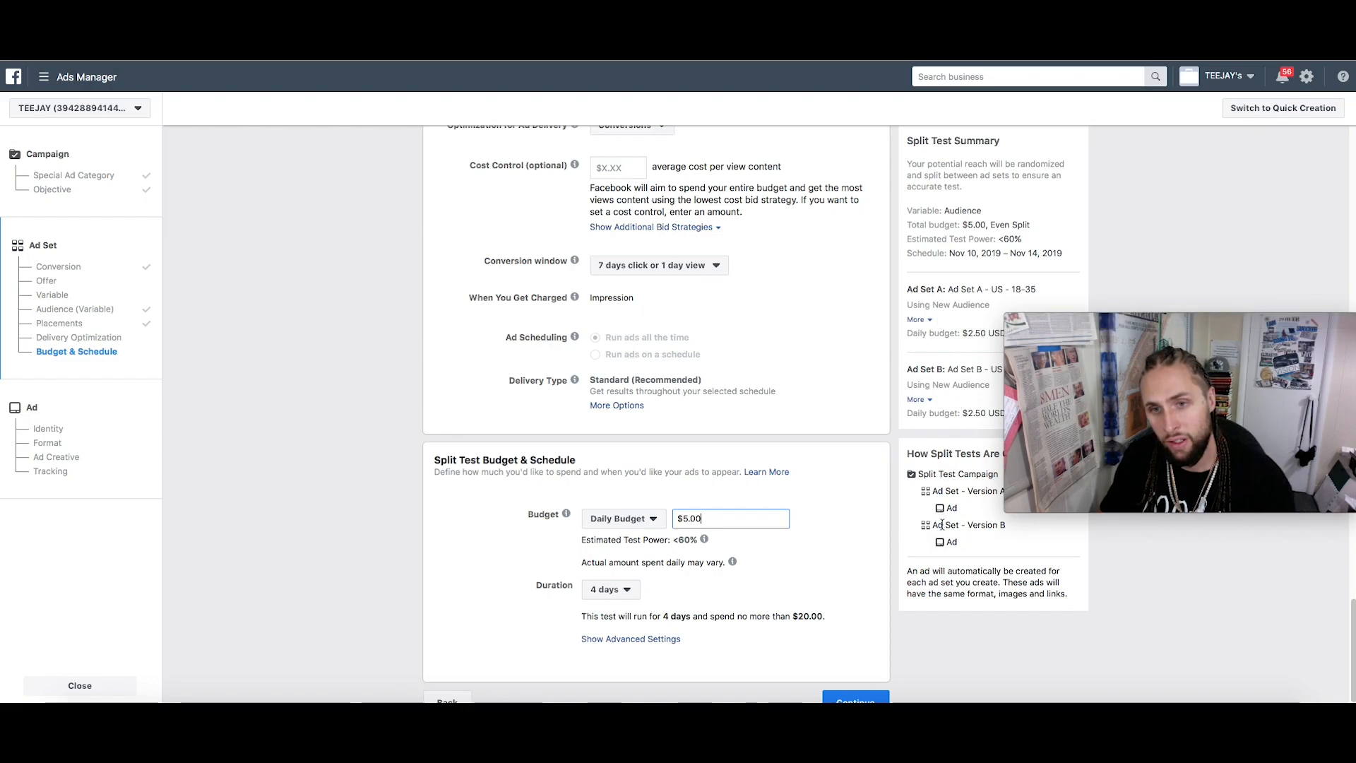
pyautogui.scroll(-1, 840, 483)
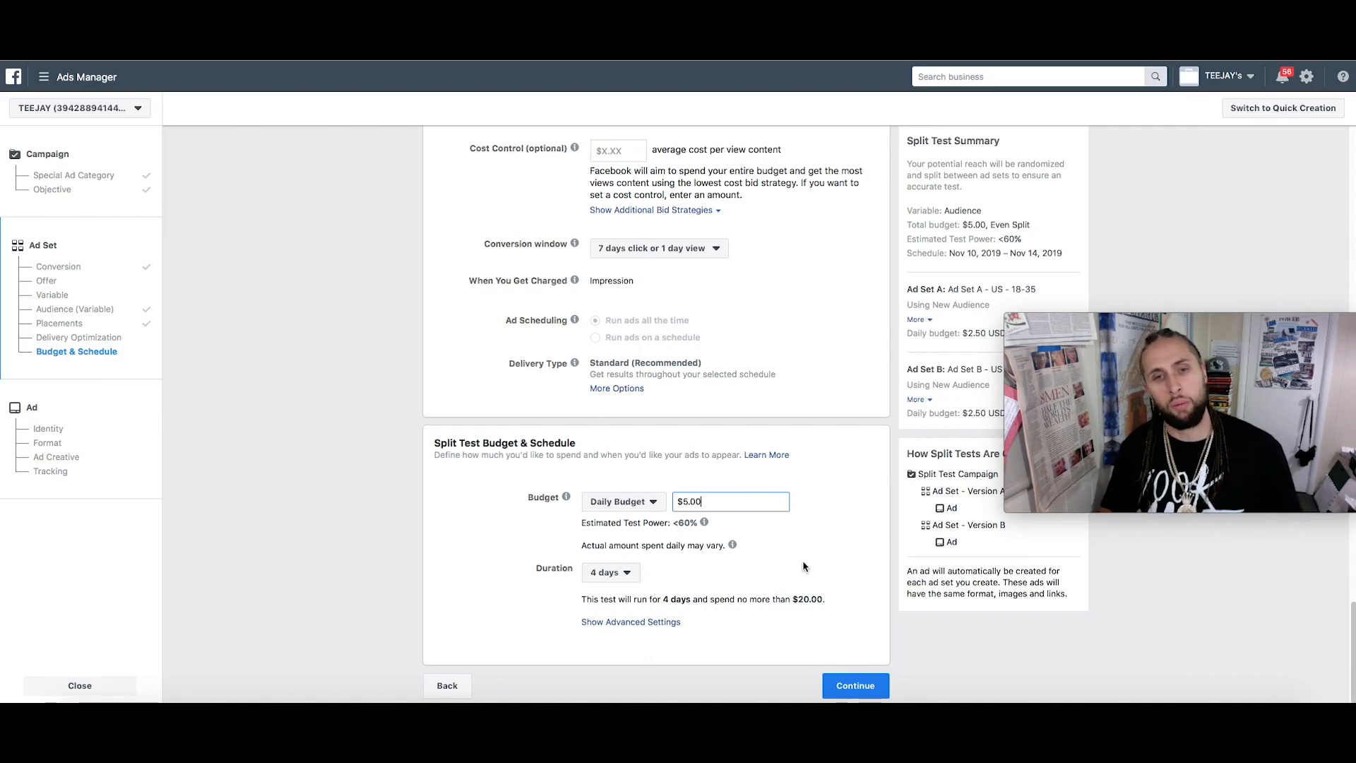
# Continue to the Ad step and use the existing Ambitious Minds Streetwear page post
pyautogui.click(856, 686)
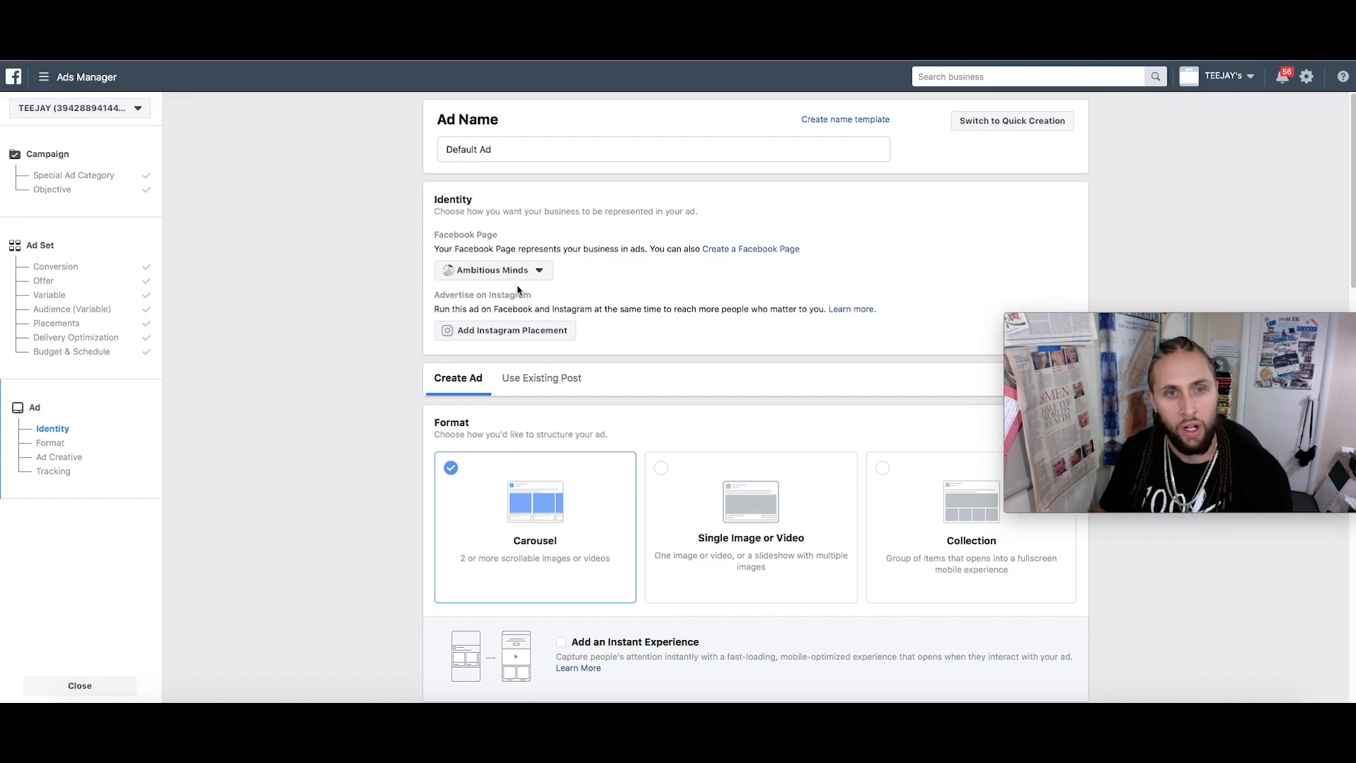
pyautogui.click(548, 381)
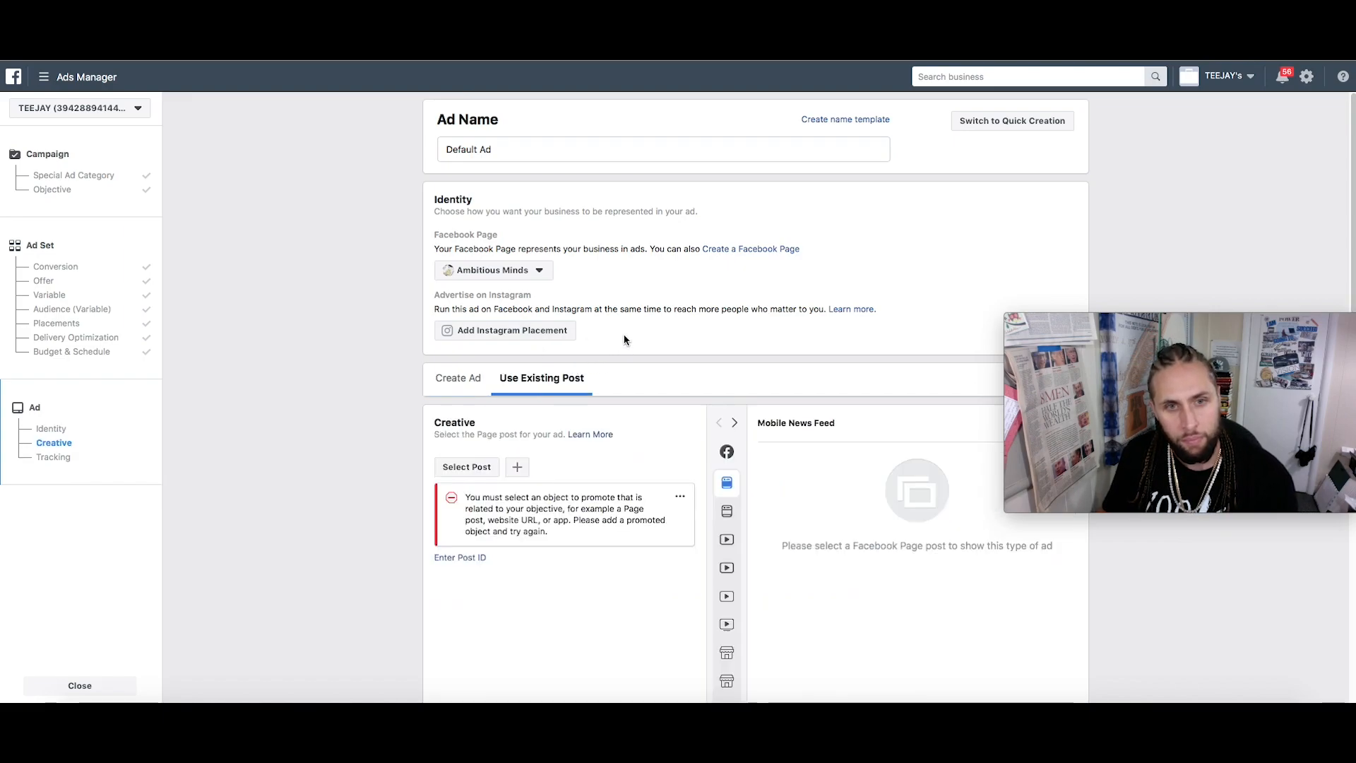
pyautogui.scroll(-2, 519, 374)
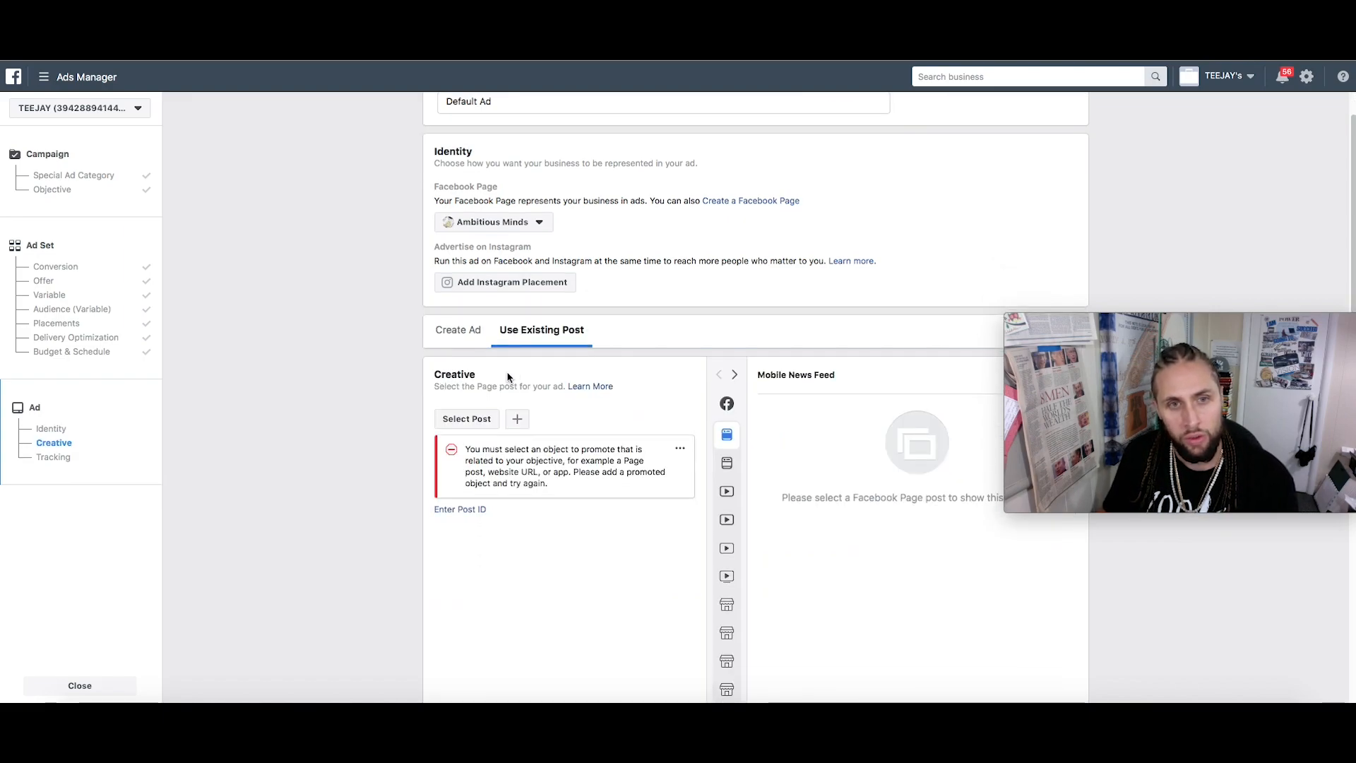
pyautogui.click(466, 418)
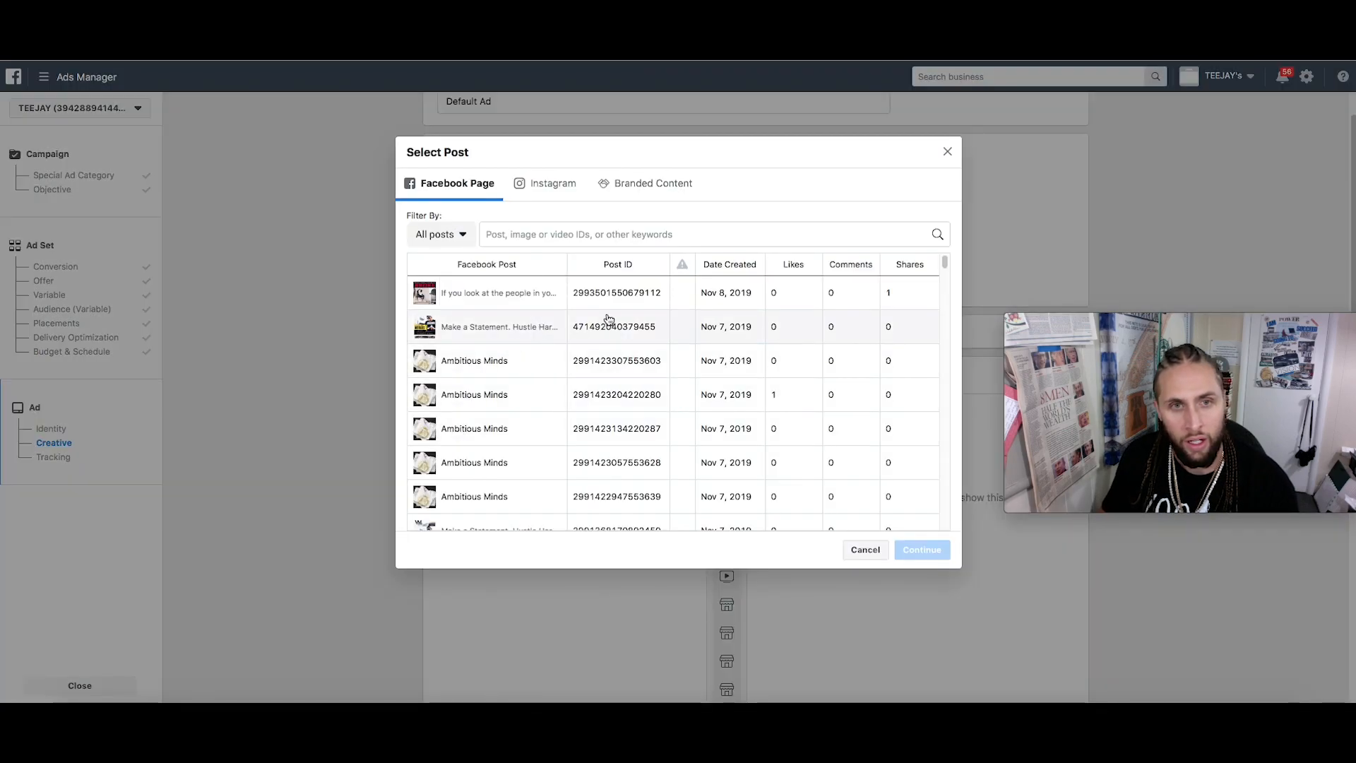
pyautogui.scroll(-5, 569, 416)
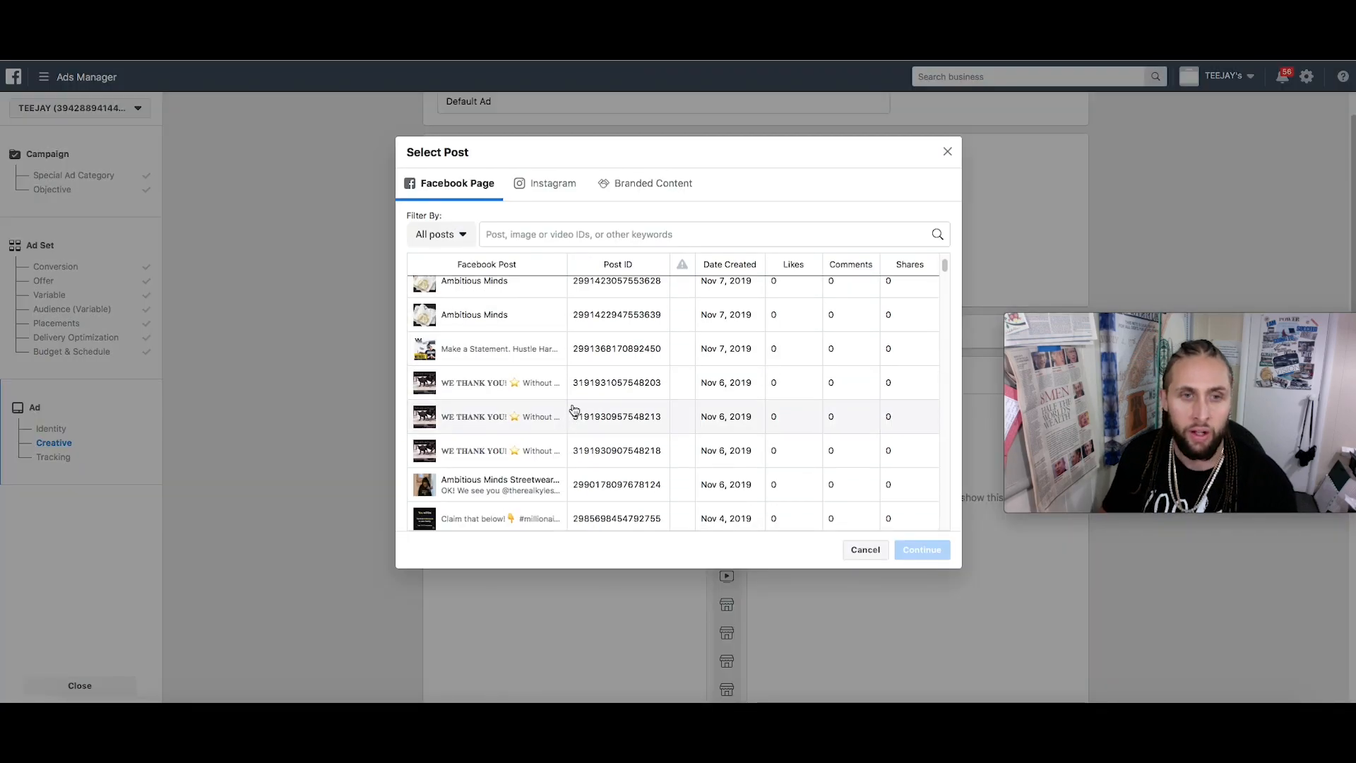
pyautogui.scroll(-5, 572, 415)
pyautogui.scroll(5, 577, 386)
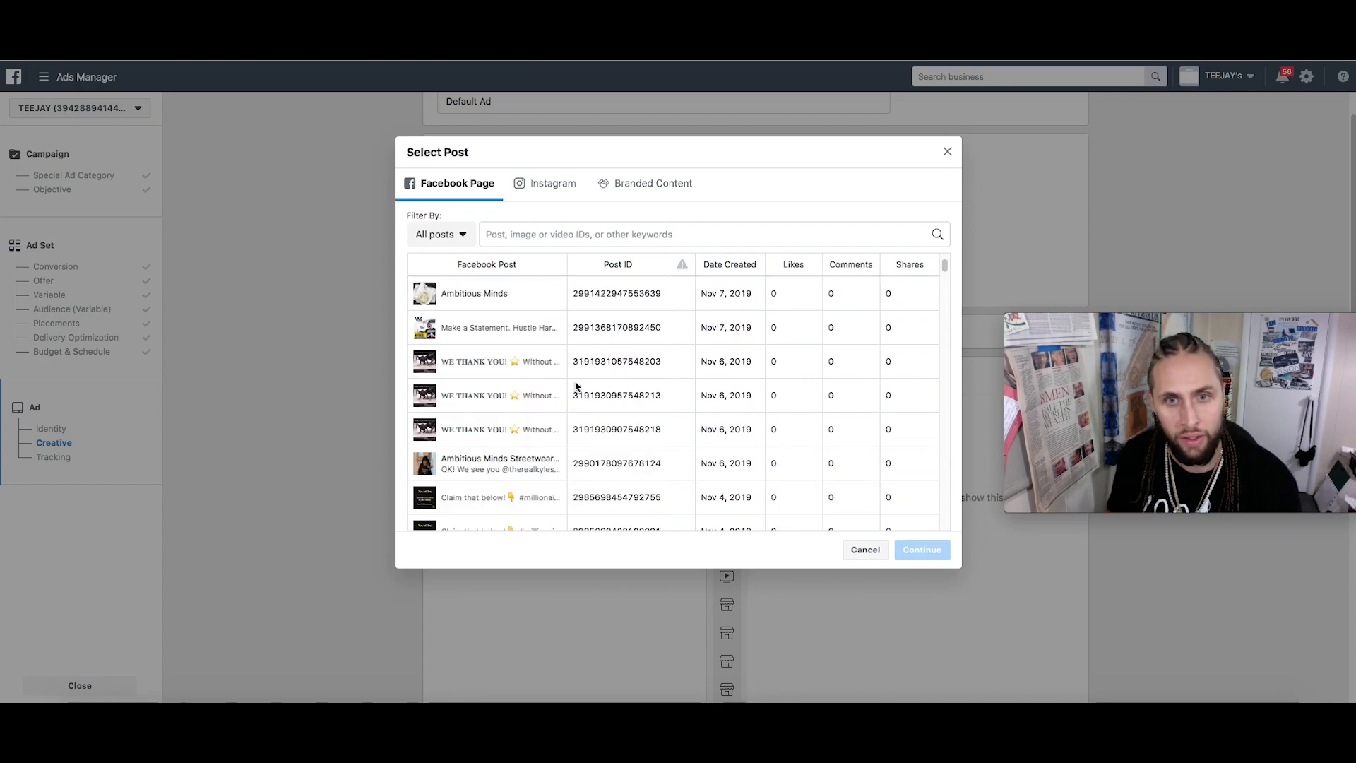
pyautogui.click(514, 464)
pyautogui.click(918, 549)
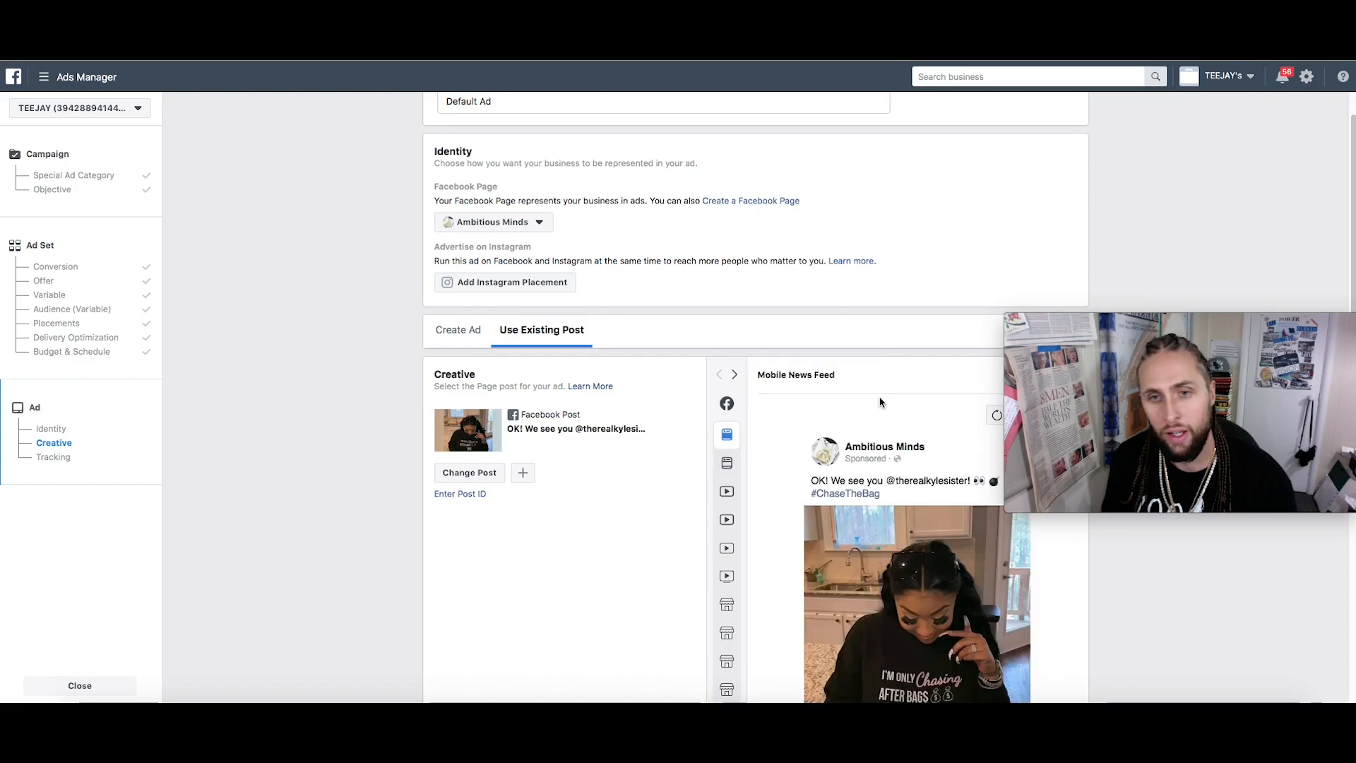
pyautogui.scroll(-3, 879, 402)
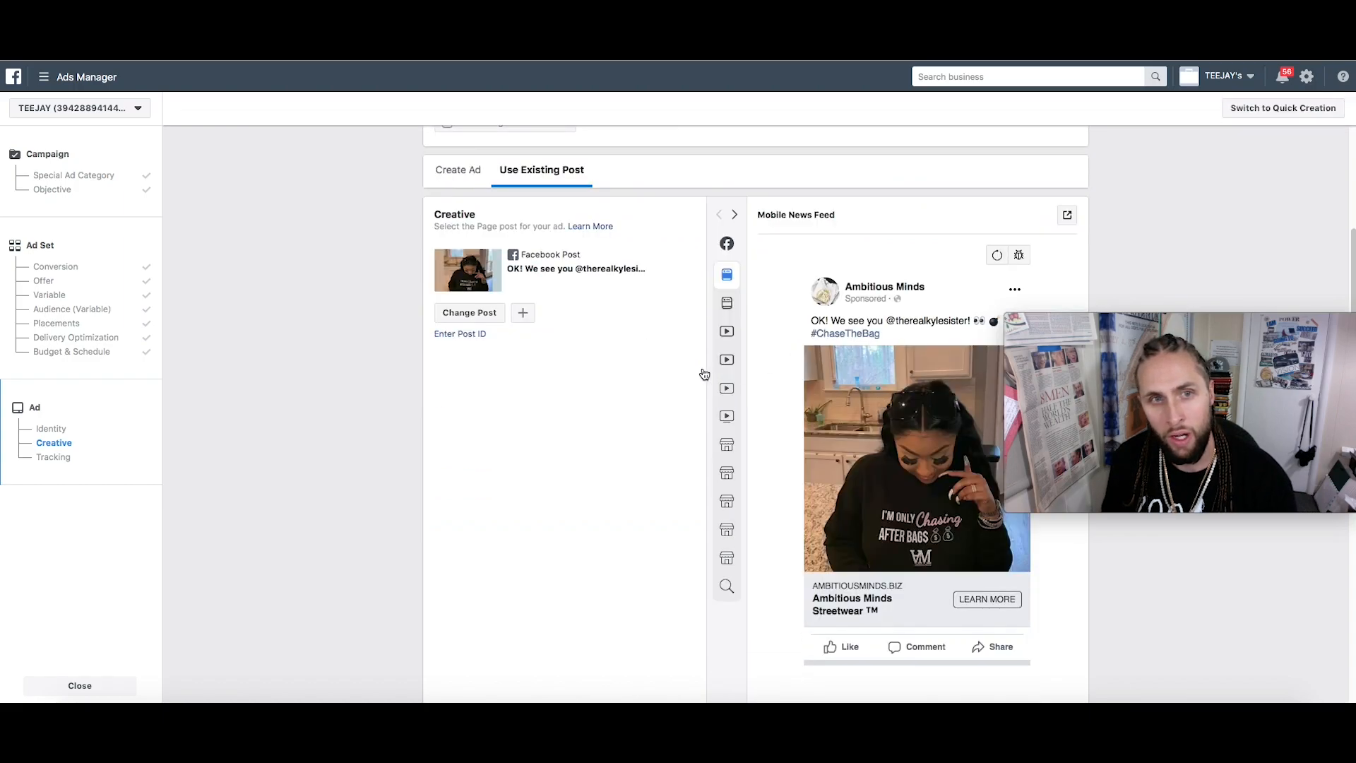
pyautogui.scroll(-2, 904, 339)
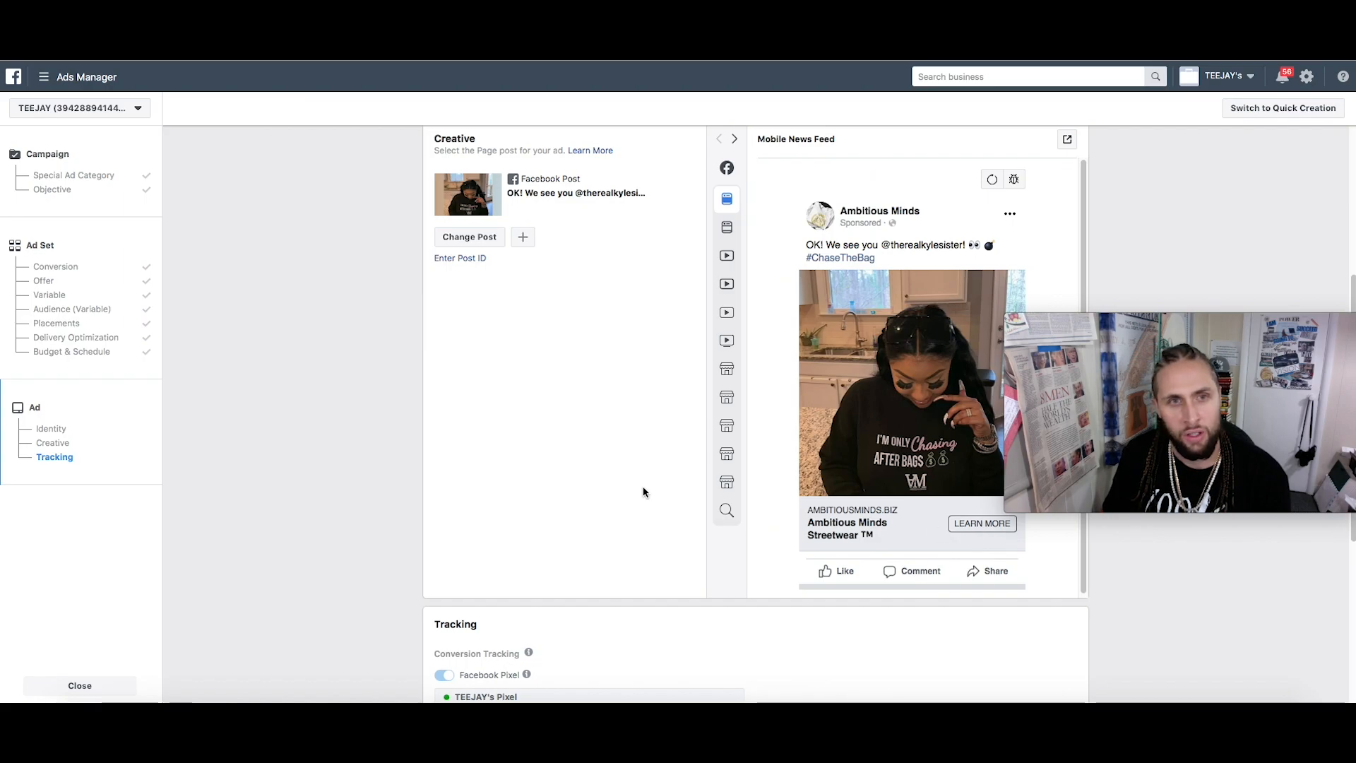
pyautogui.scroll(3, 643, 486)
pyautogui.scroll(-2, 642, 486)
pyautogui.scroll(-4, 643, 486)
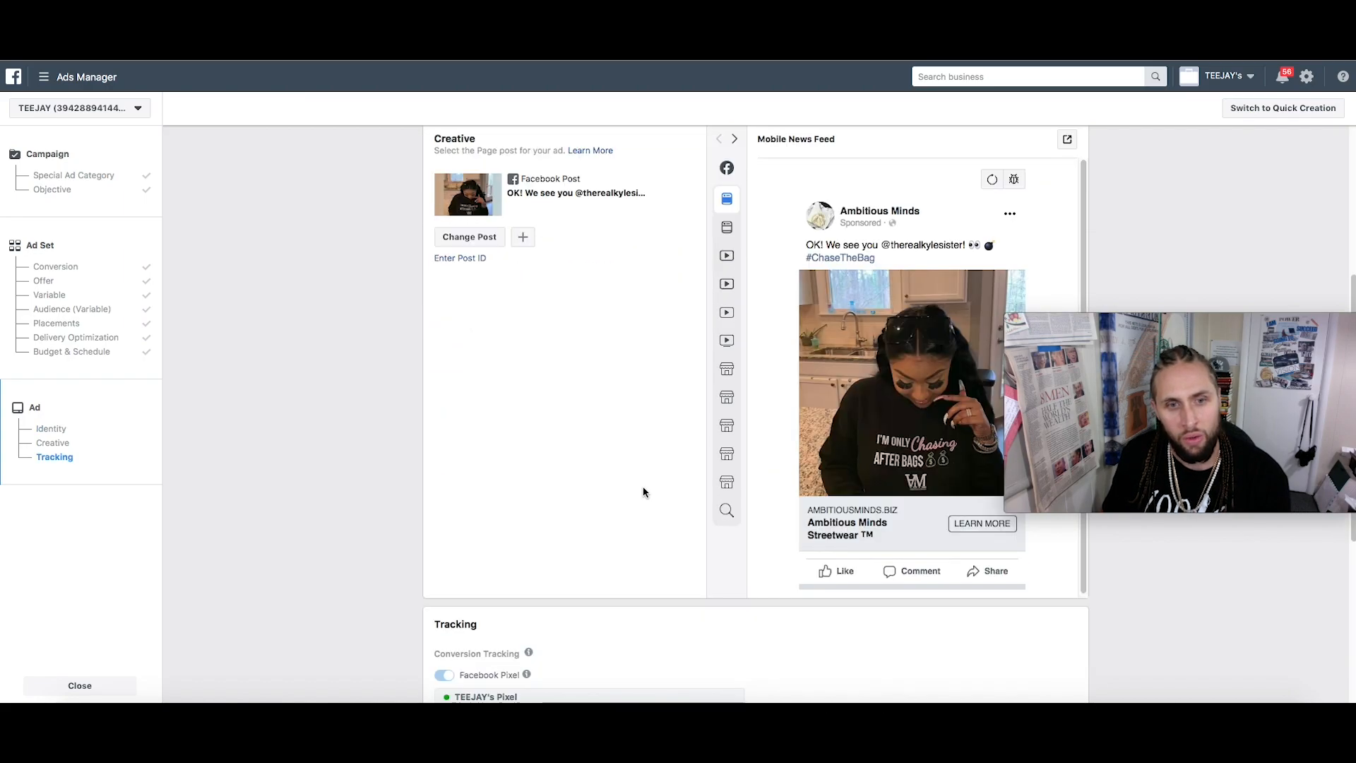
pyautogui.scroll(7, 643, 486)
# Switch the ad back to creating a new ad
pyautogui.click(487, 373)
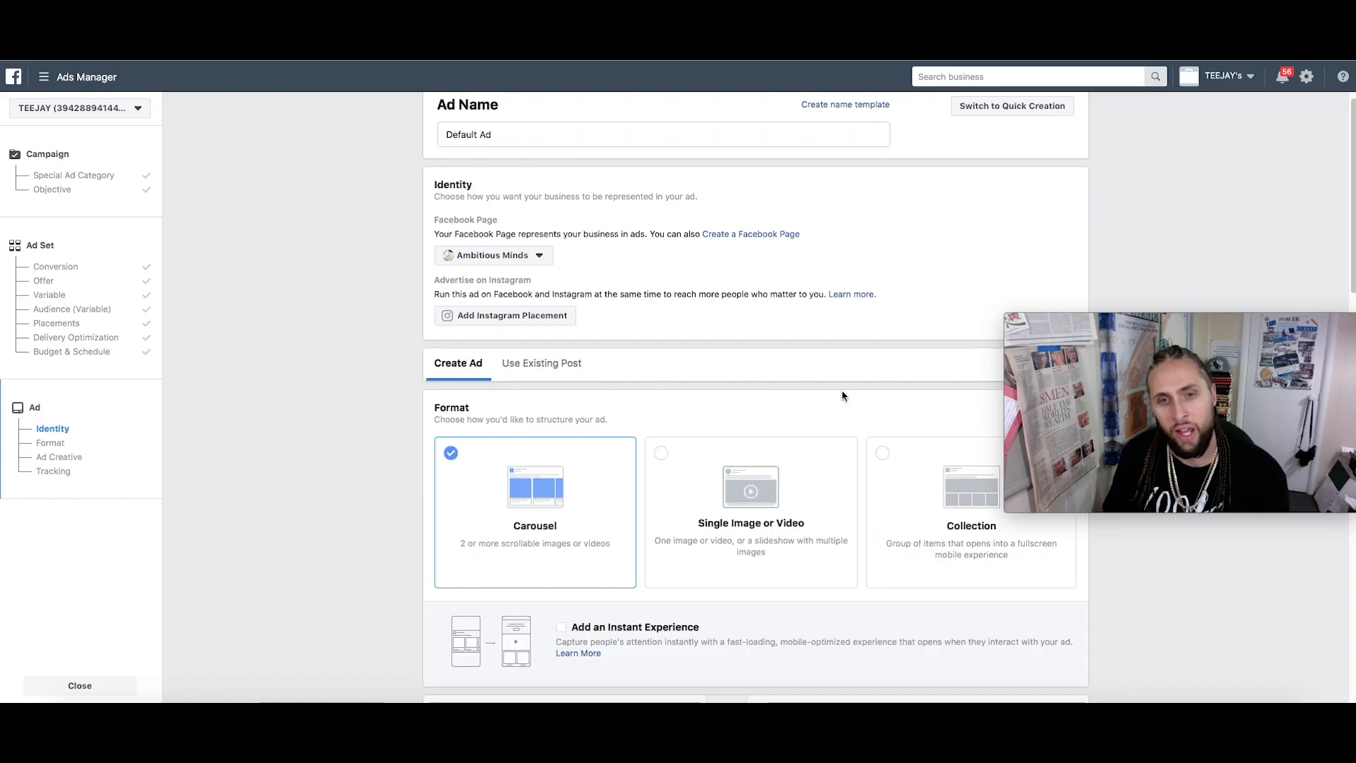
pyautogui.scroll(-3, 842, 396)
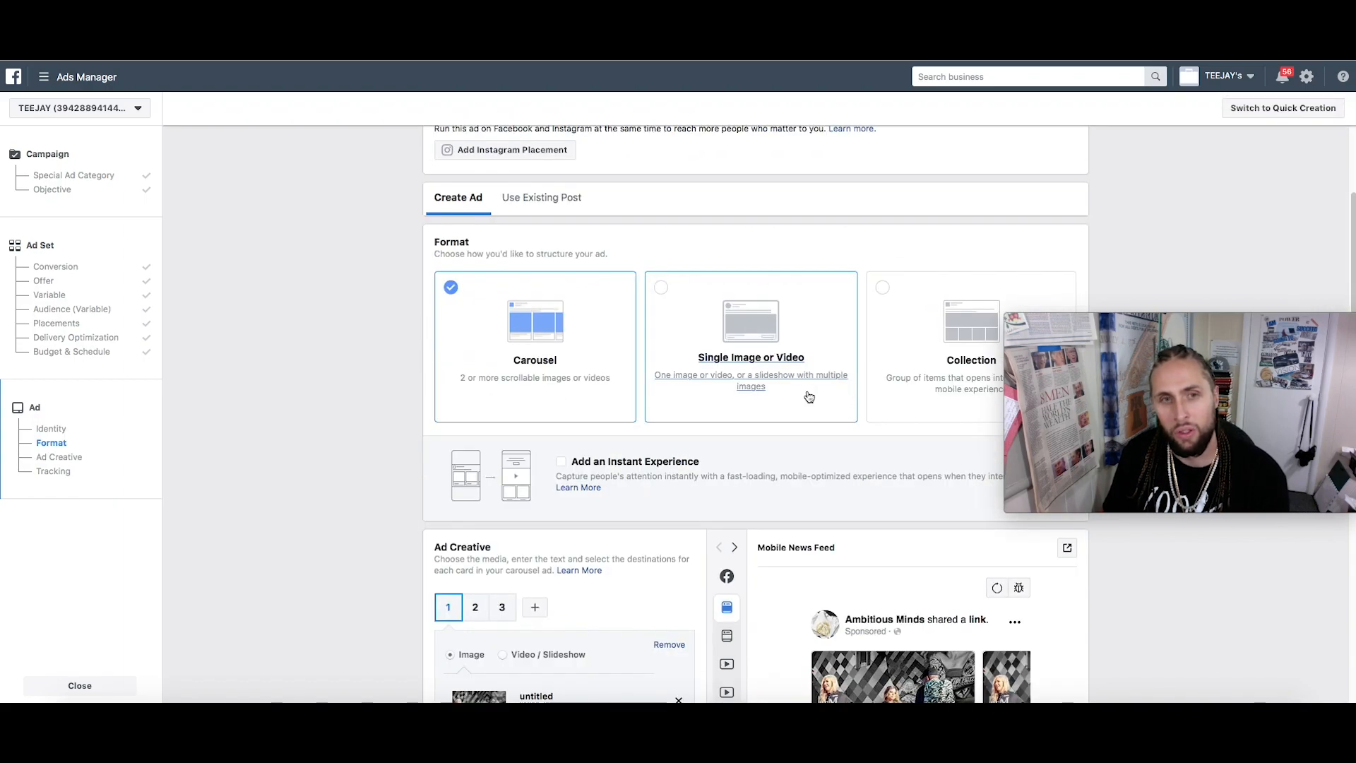
pyautogui.scroll(-1, 748, 443)
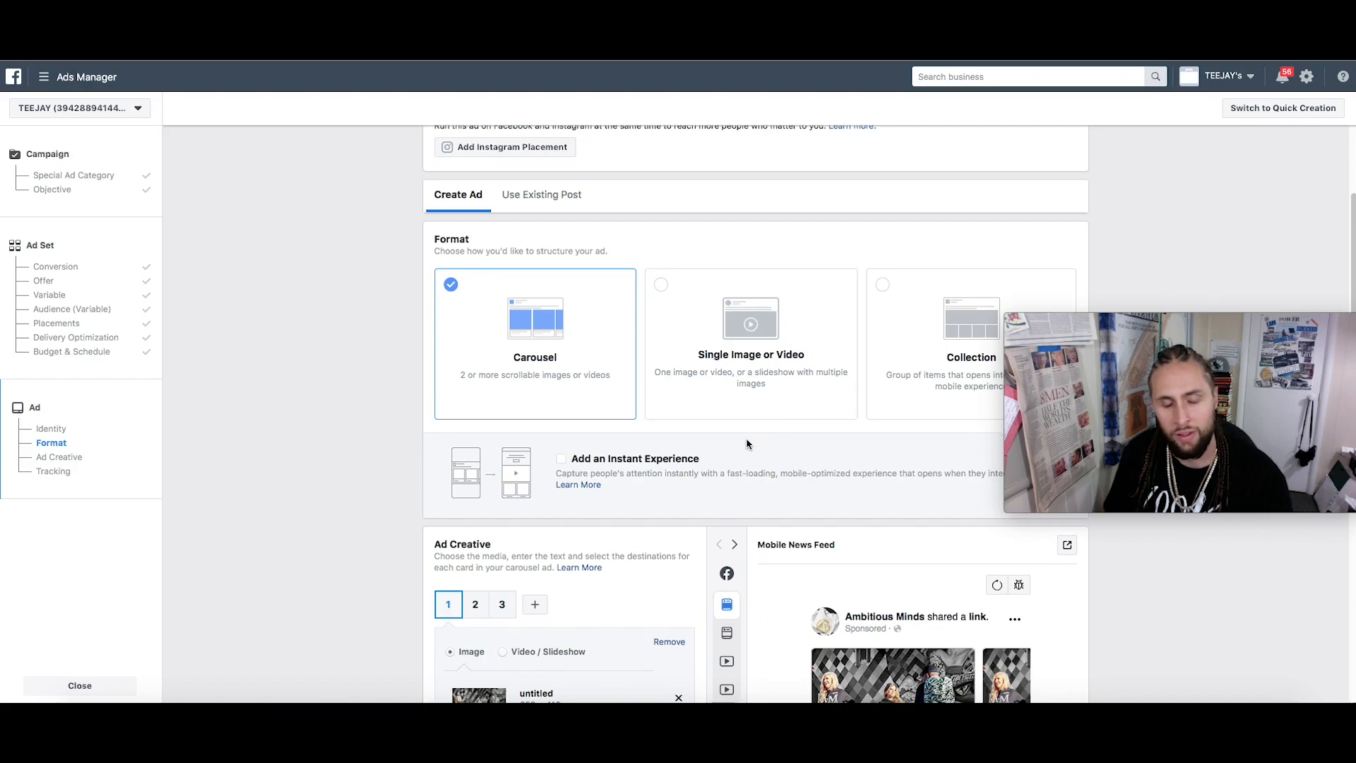
pyautogui.scroll(-3, 749, 444)
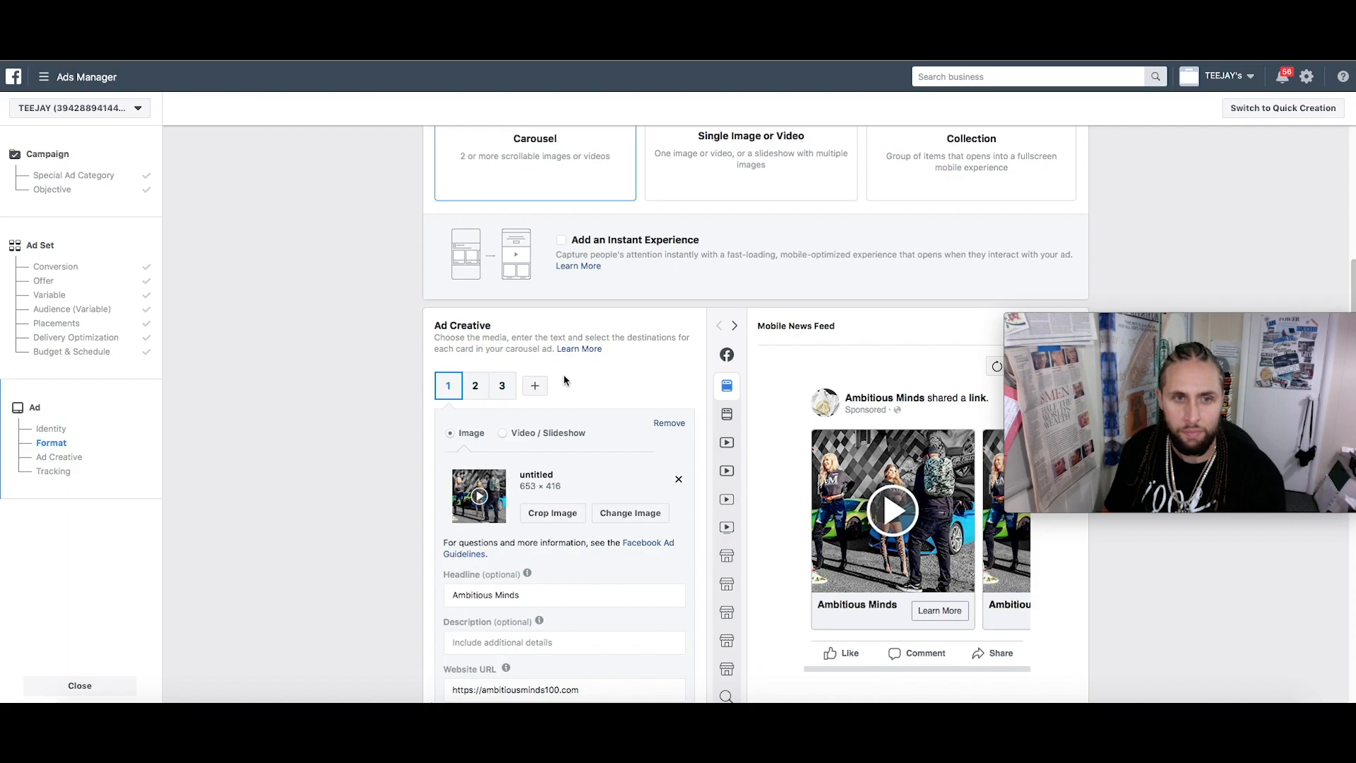
pyautogui.scroll(4, 576, 361)
# Settle on the Single Image or Video format after comparing it with Carousel
pyautogui.click(732, 408)
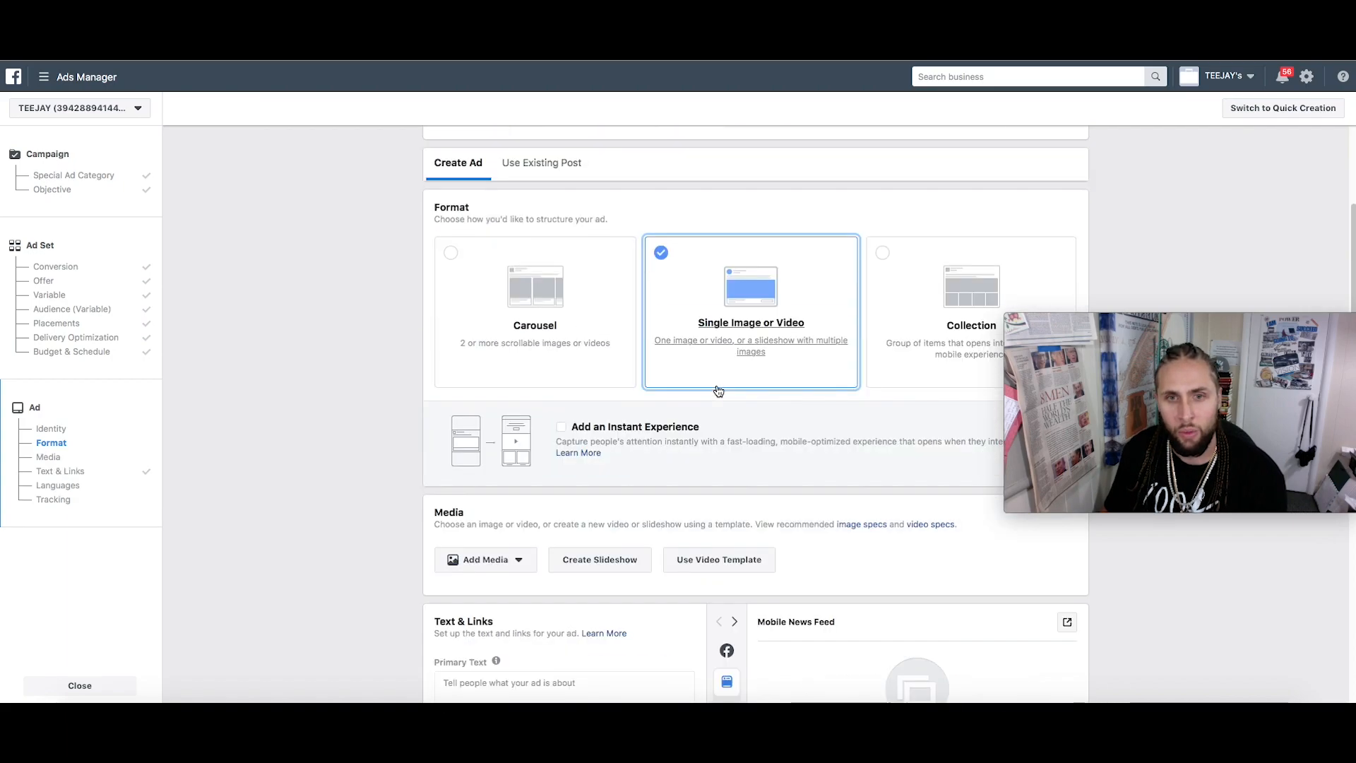
pyautogui.click(605, 336)
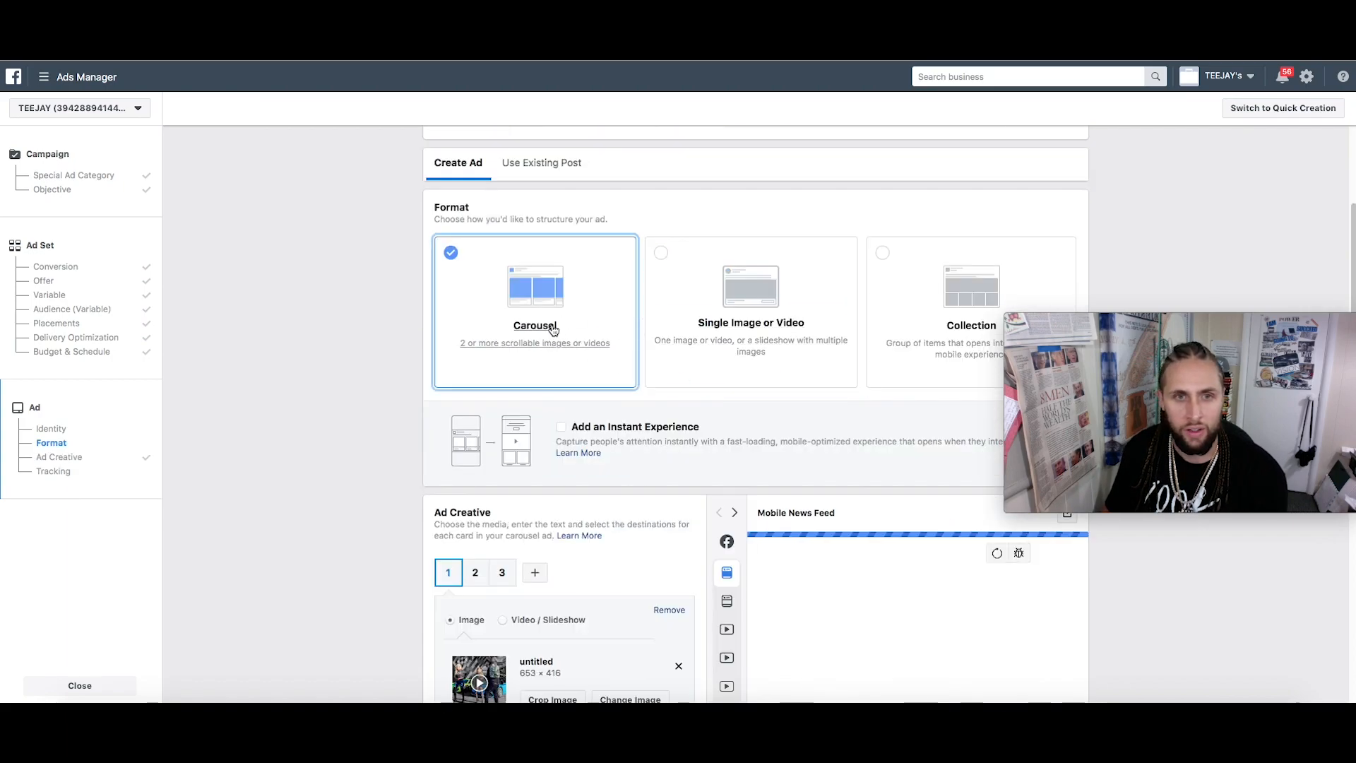
pyautogui.scroll(-4, 918, 628)
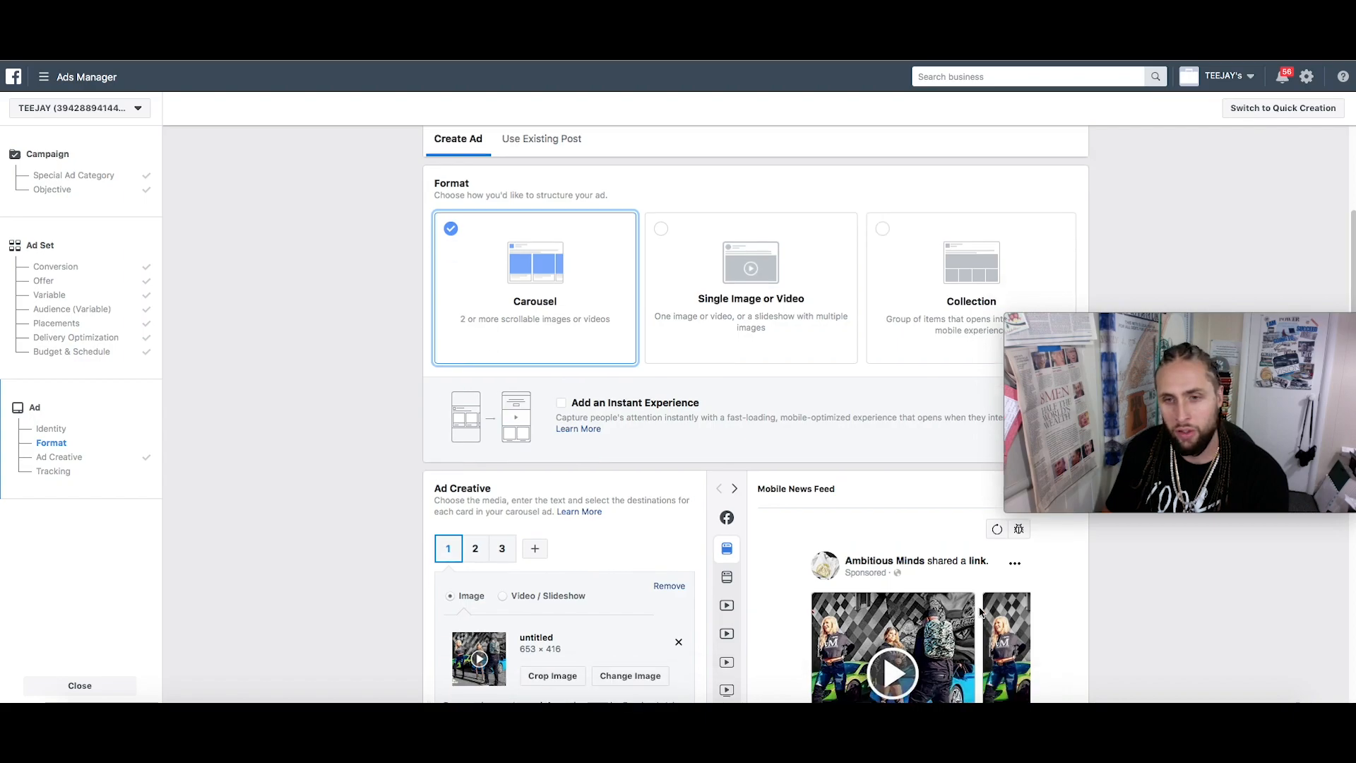
pyautogui.scroll(4, 762, 388)
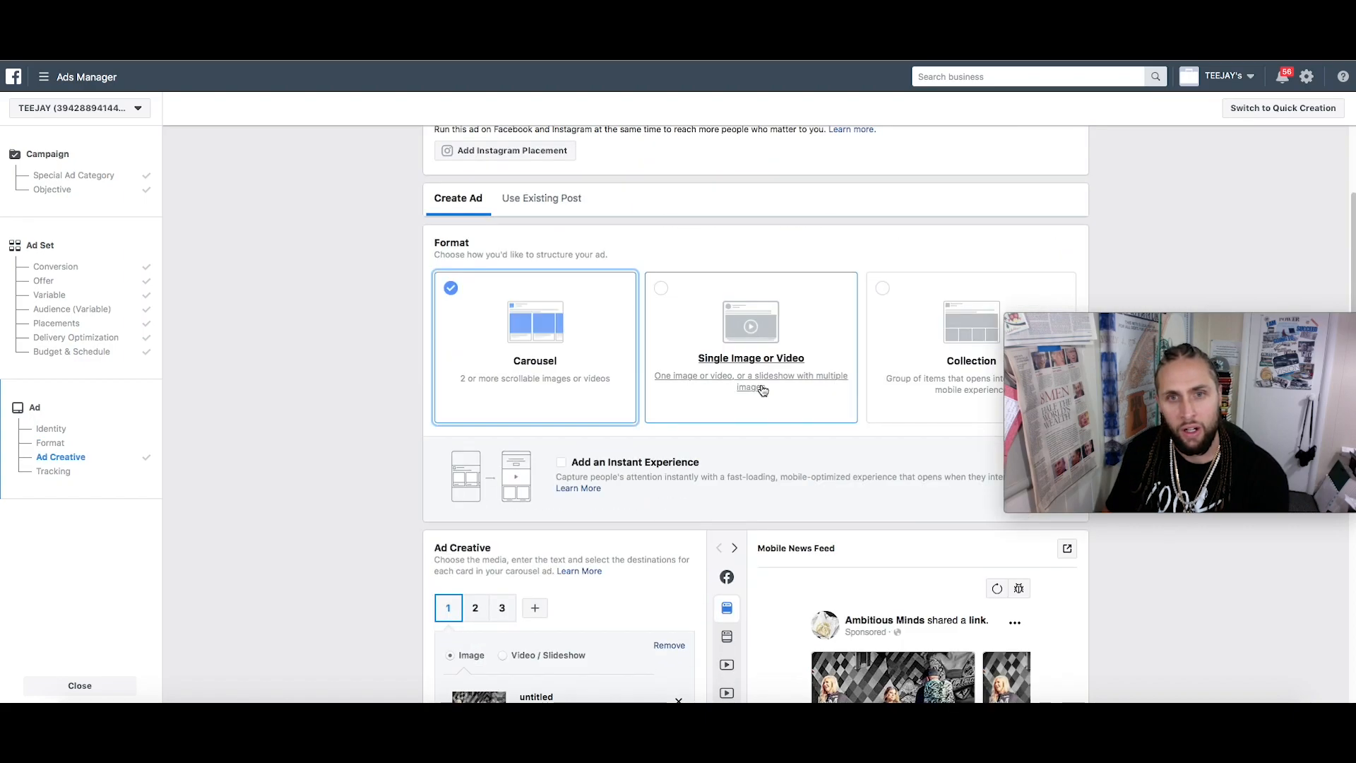
pyautogui.click(783, 332)
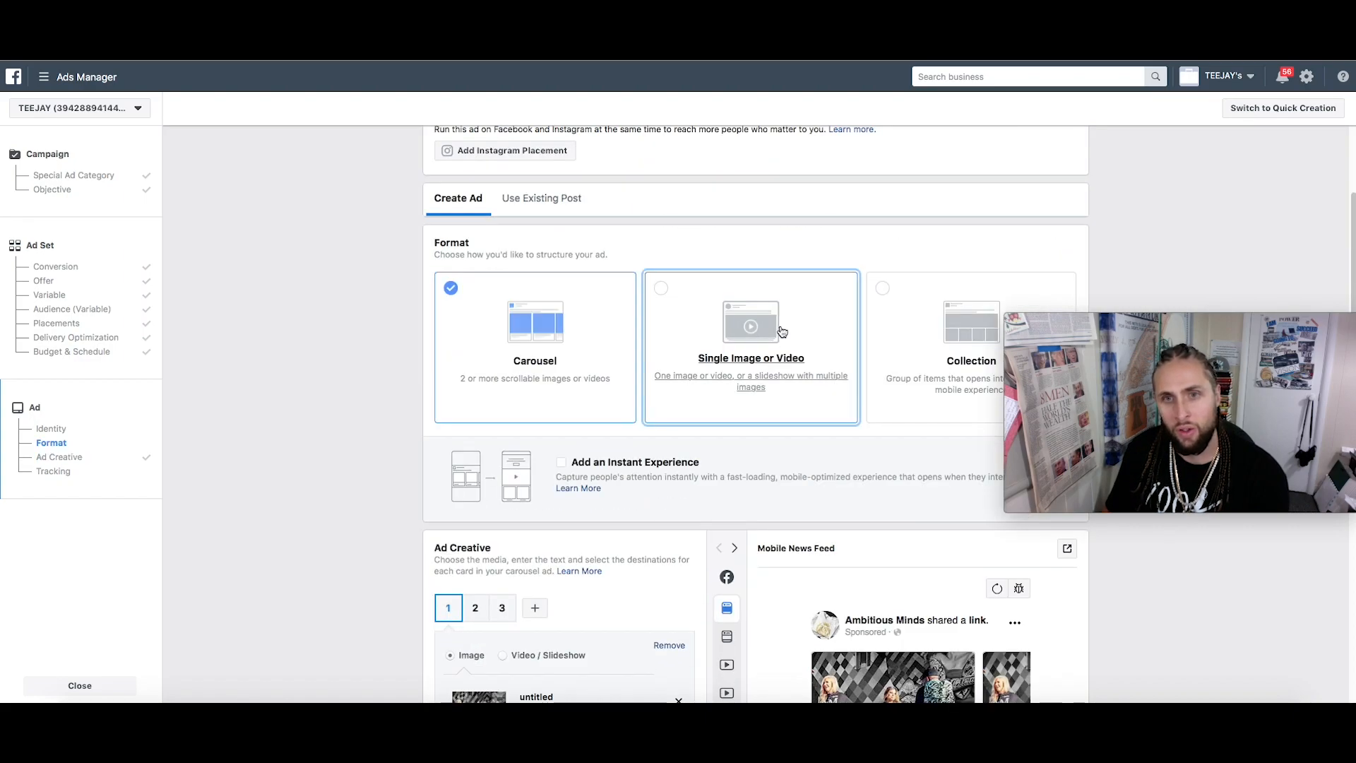
pyautogui.click(601, 362)
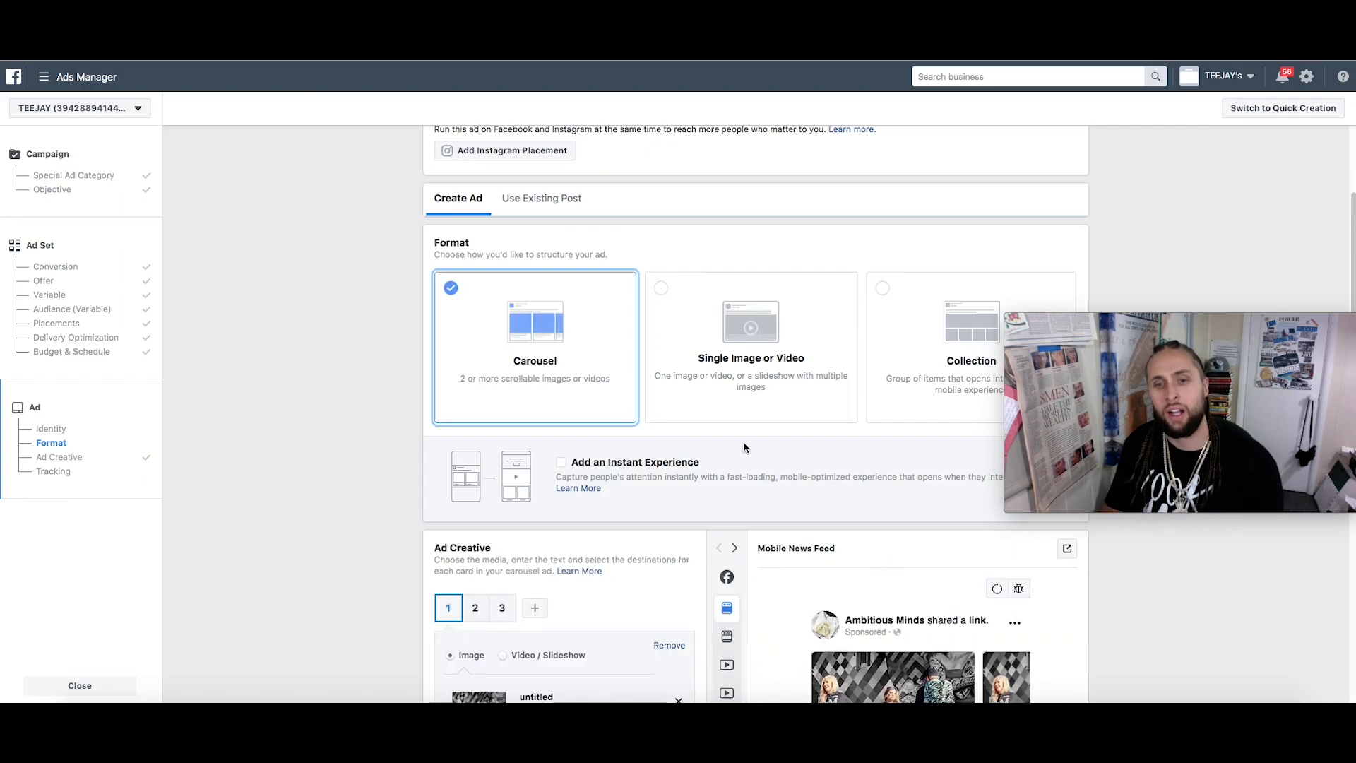
pyautogui.scroll(-2, 934, 641)
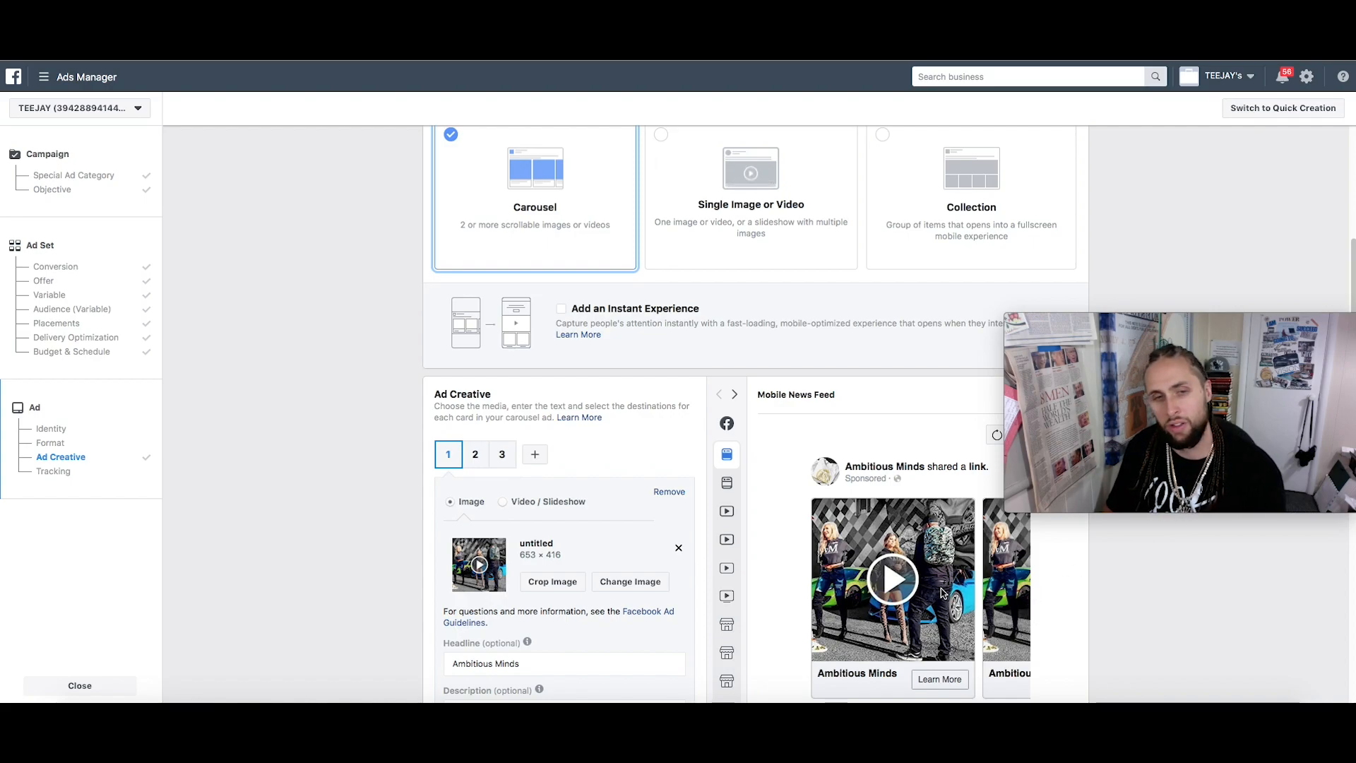
pyautogui.scroll(2, 911, 630)
pyautogui.click(813, 338)
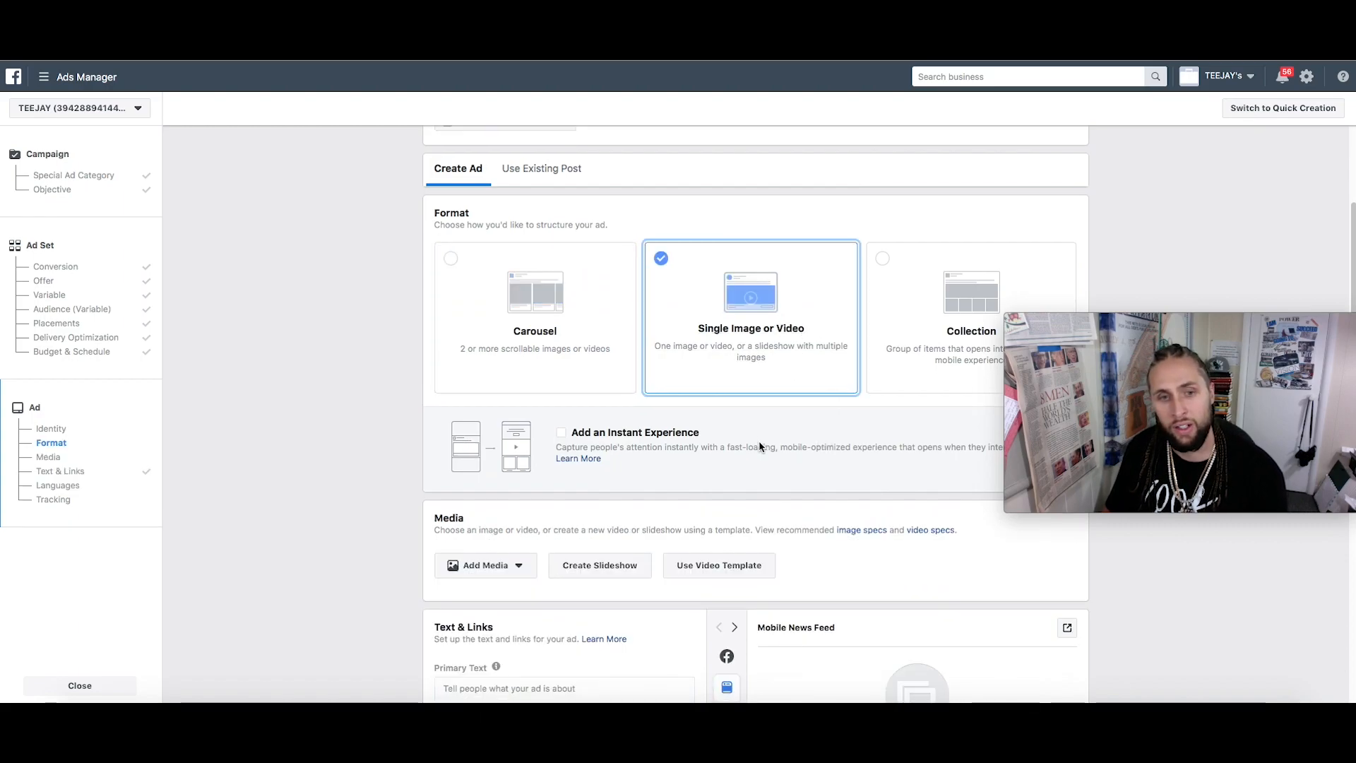
pyautogui.scroll(-1, 856, 339)
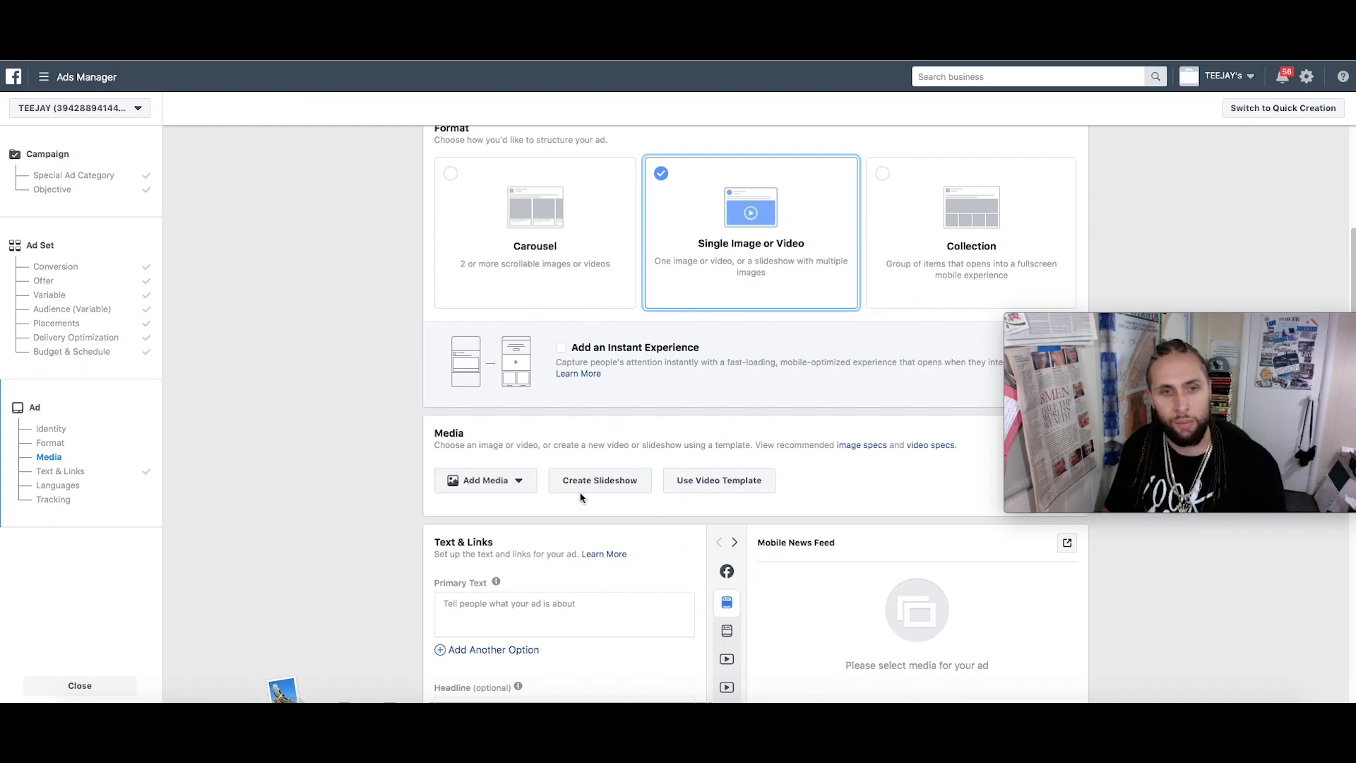
pyautogui.scroll(-1, 632, 498)
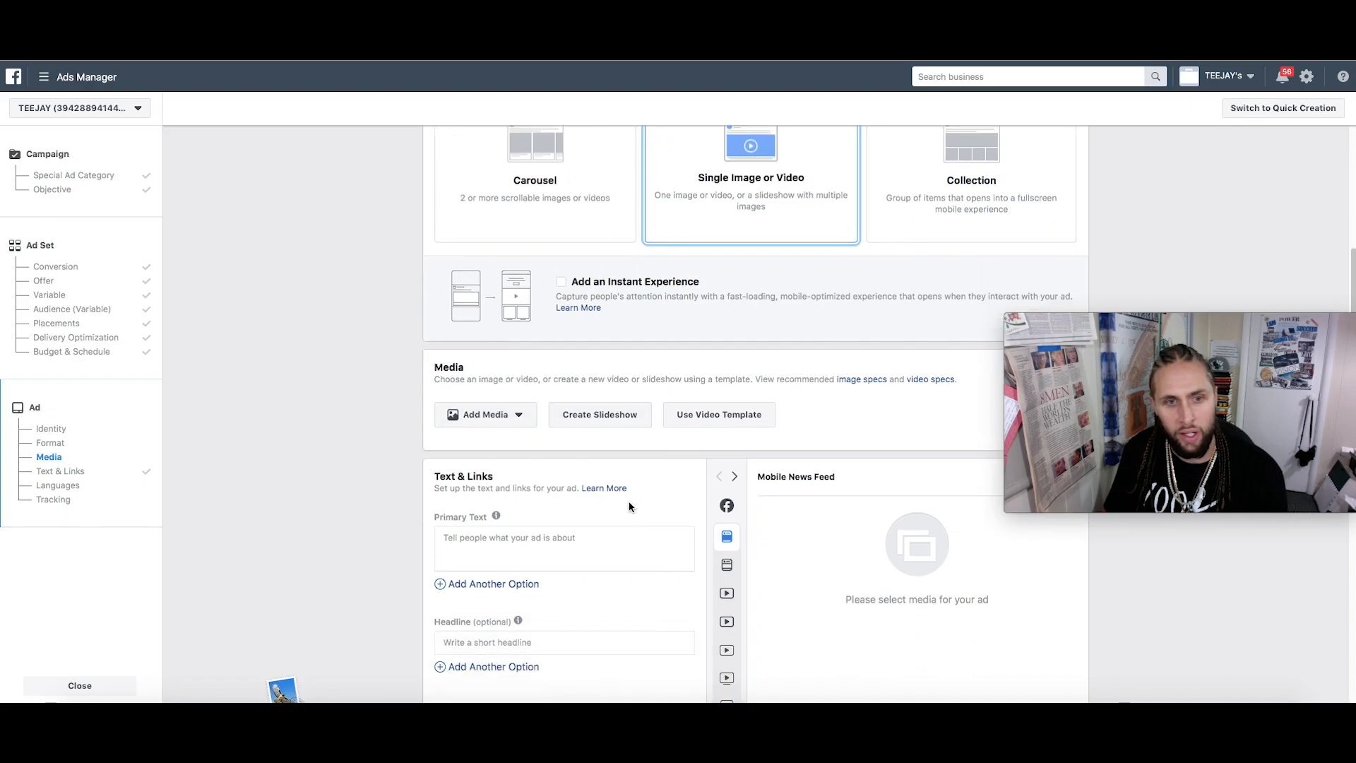
pyautogui.scroll(2, 533, 494)
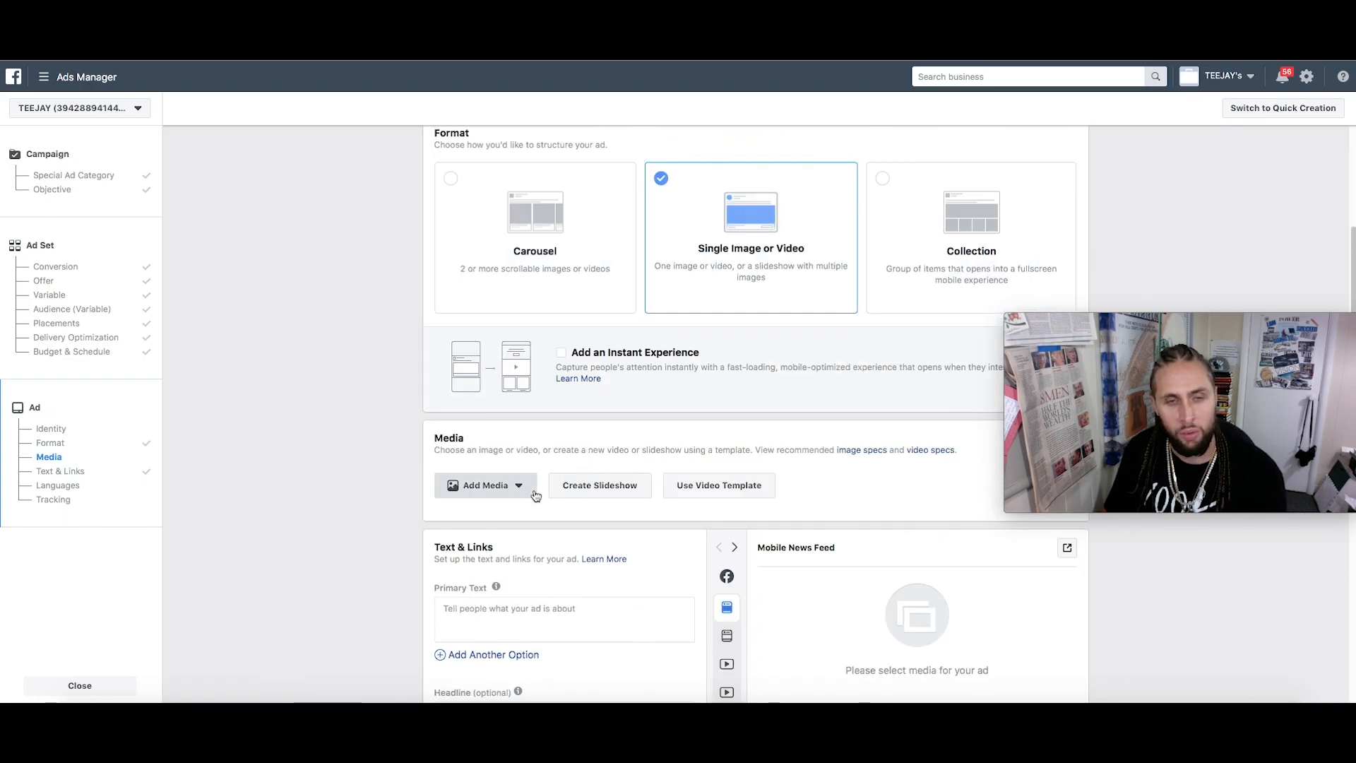
# Add the 0:38, 720 × 720 video from the Page's videos as the ad media
pyautogui.click(534, 494)
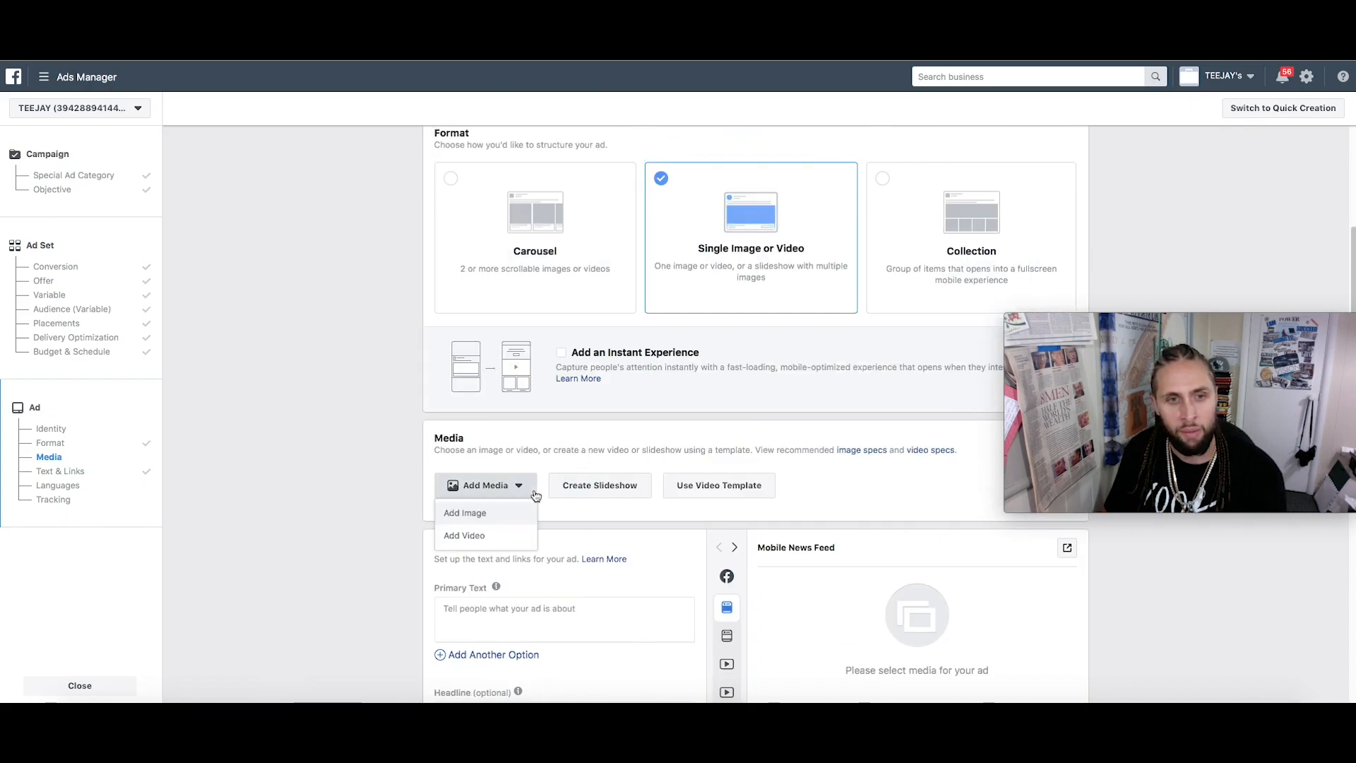
pyautogui.click(488, 541)
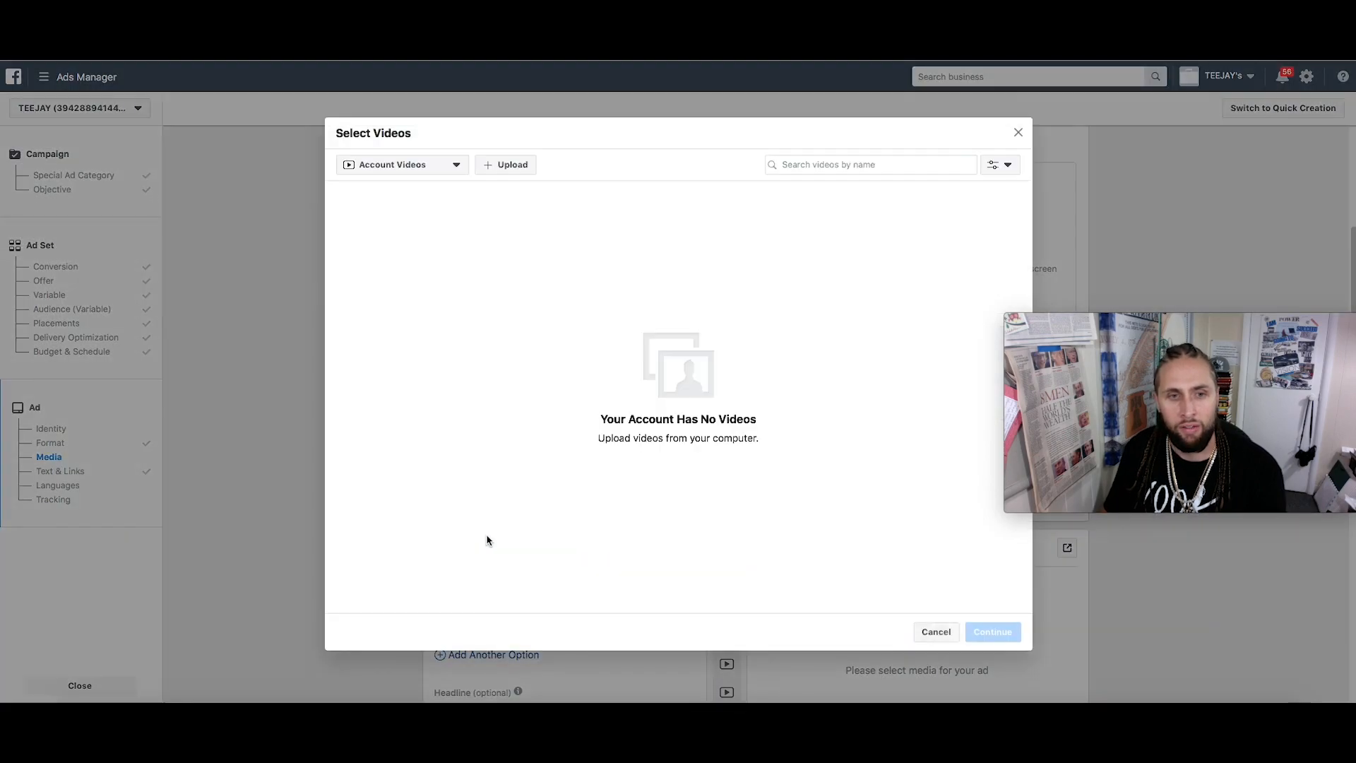
pyautogui.click(456, 170)
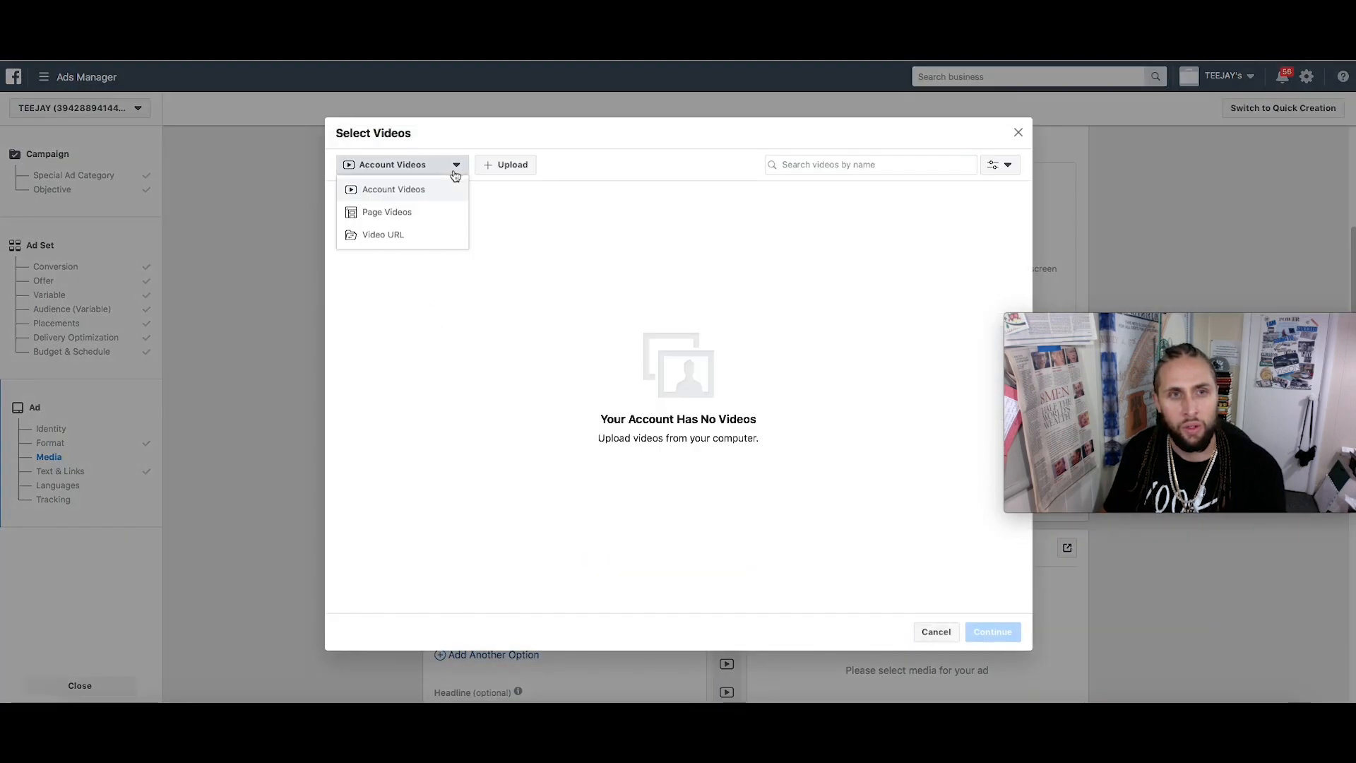
pyautogui.click(439, 213)
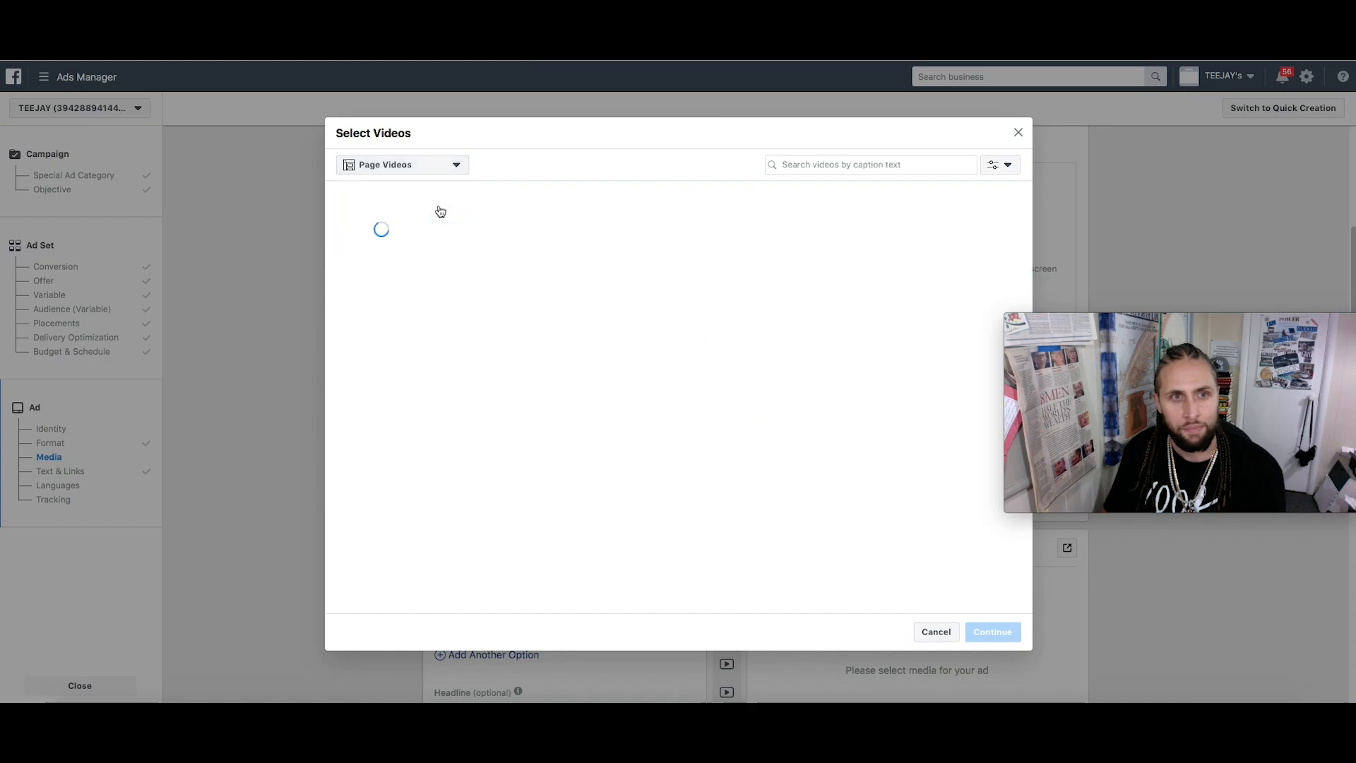
pyautogui.moveTo(397, 231)
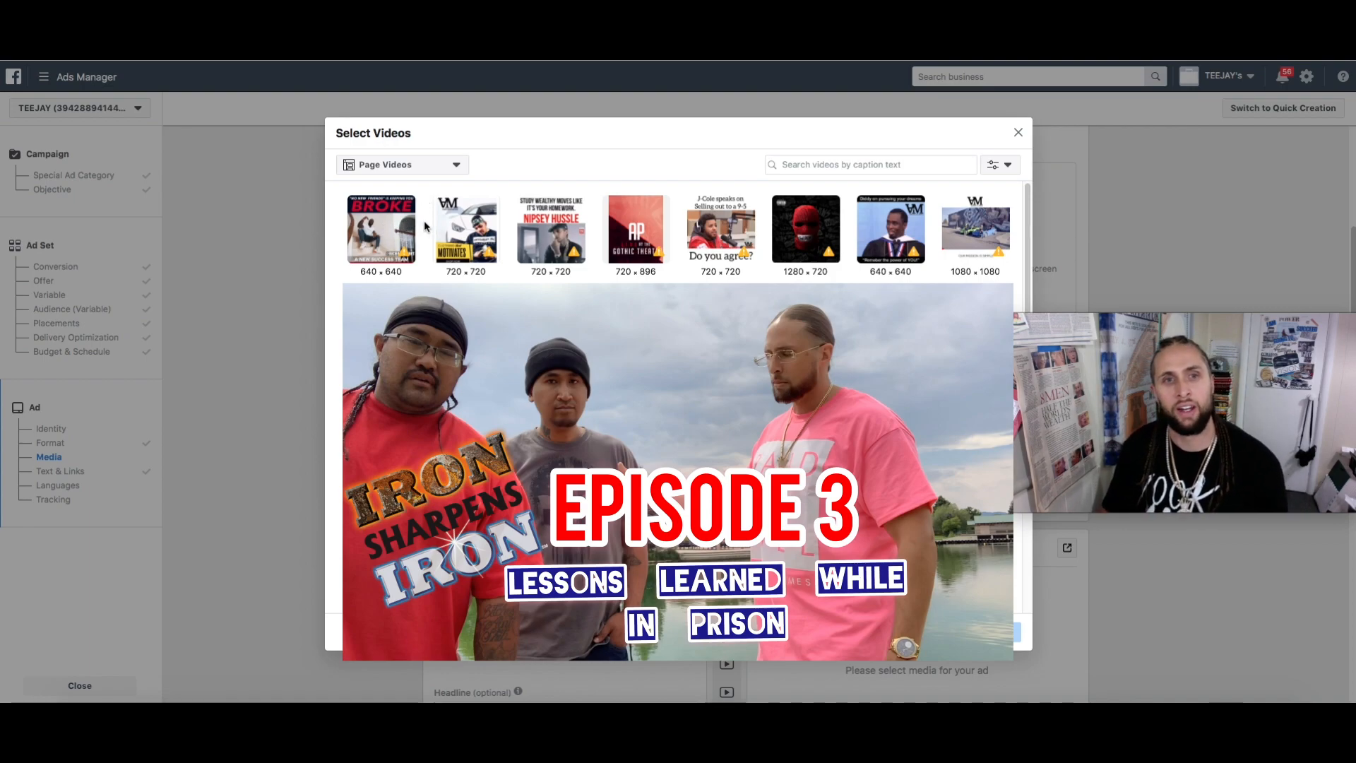
pyautogui.moveTo(484, 260)
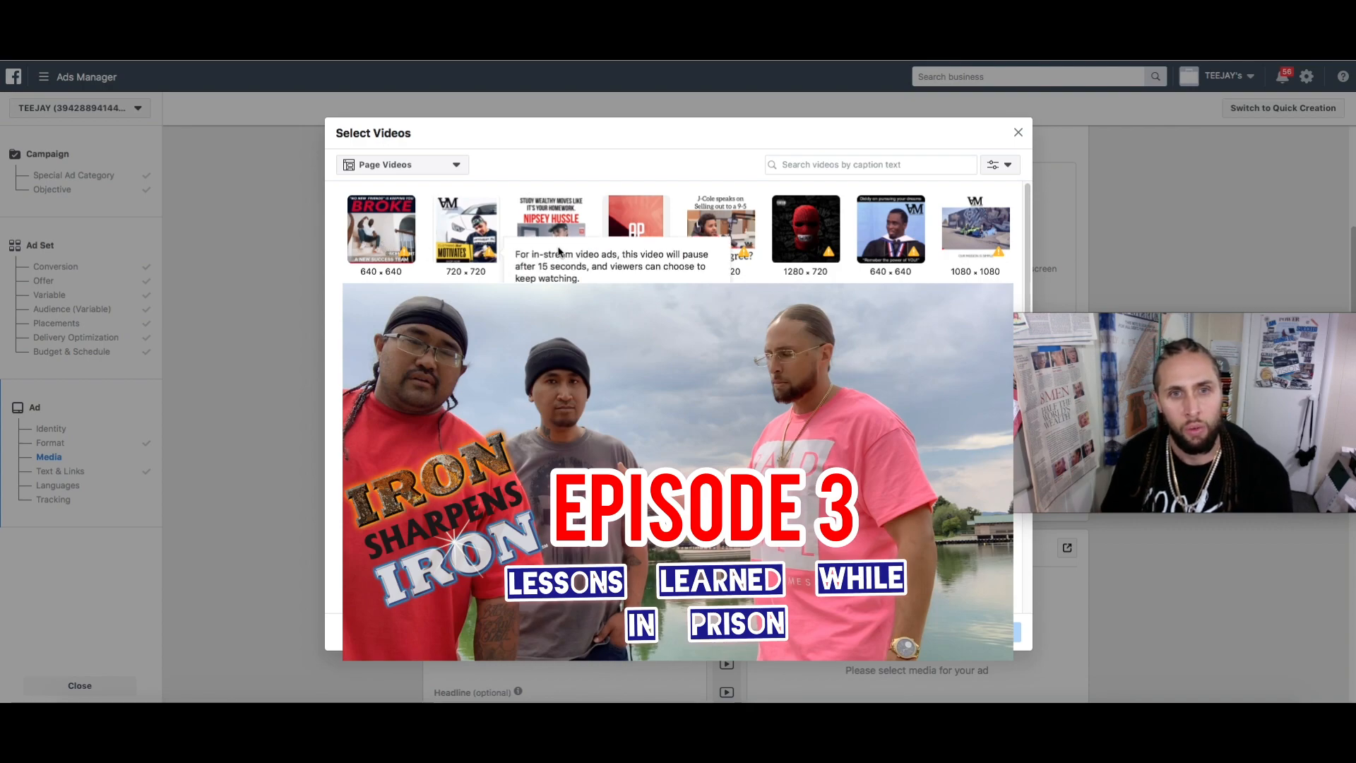
pyautogui.click(467, 245)
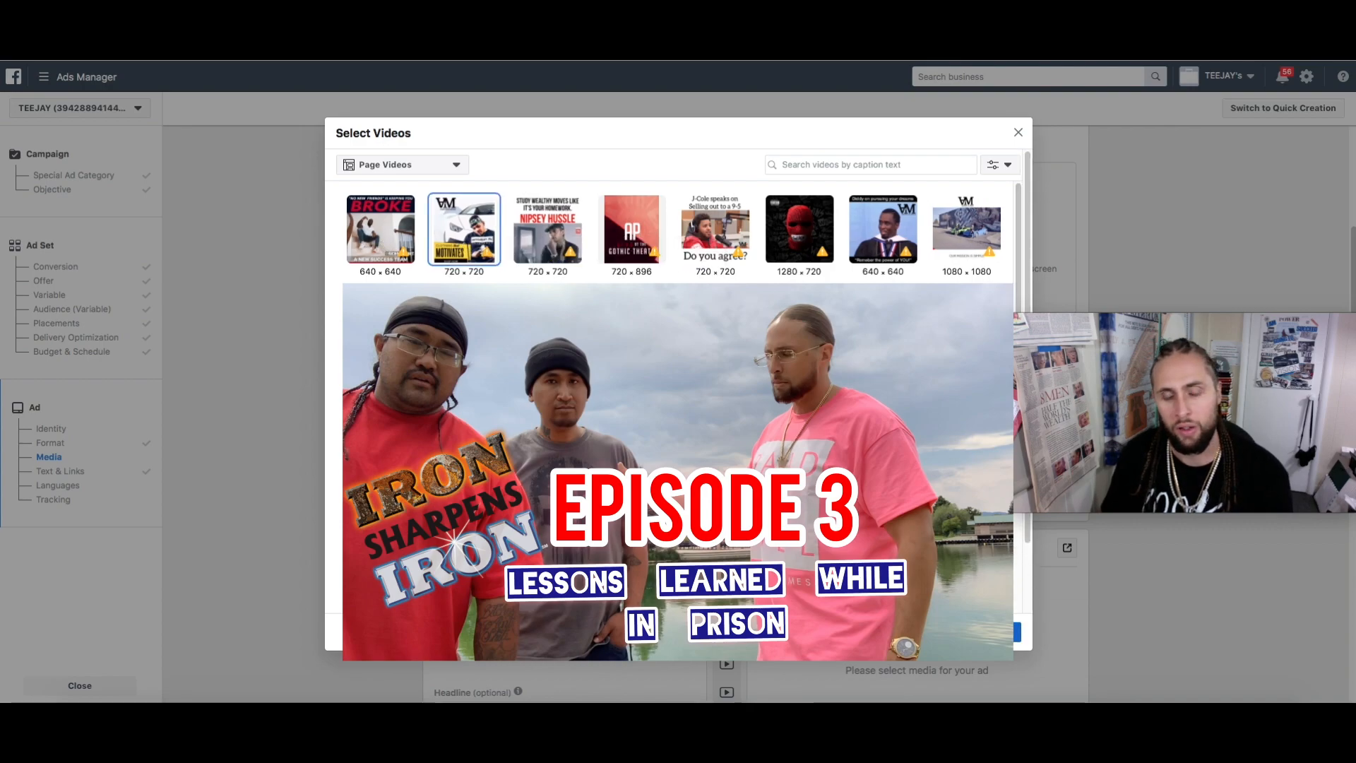
pyautogui.click(992, 631)
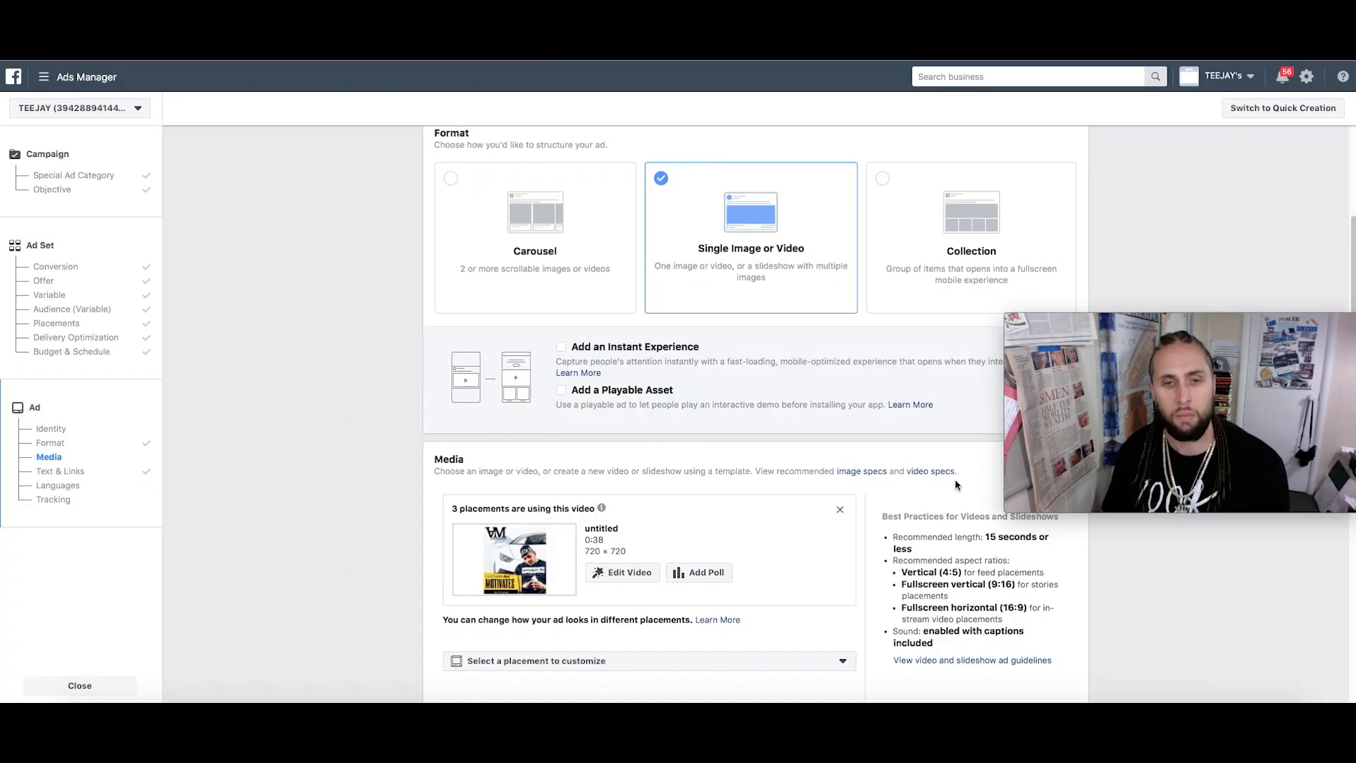
pyautogui.scroll(-5, 606, 514)
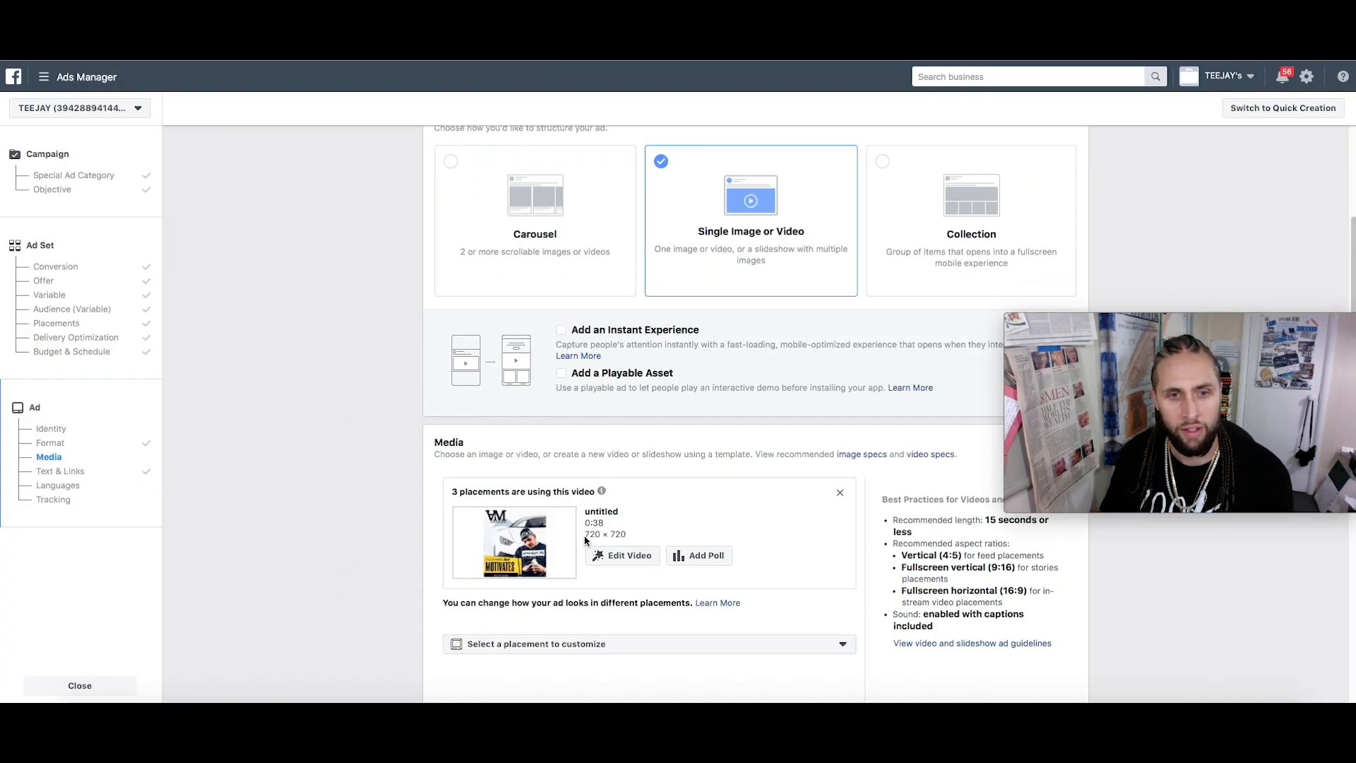
pyautogui.scroll(-2, 777, 494)
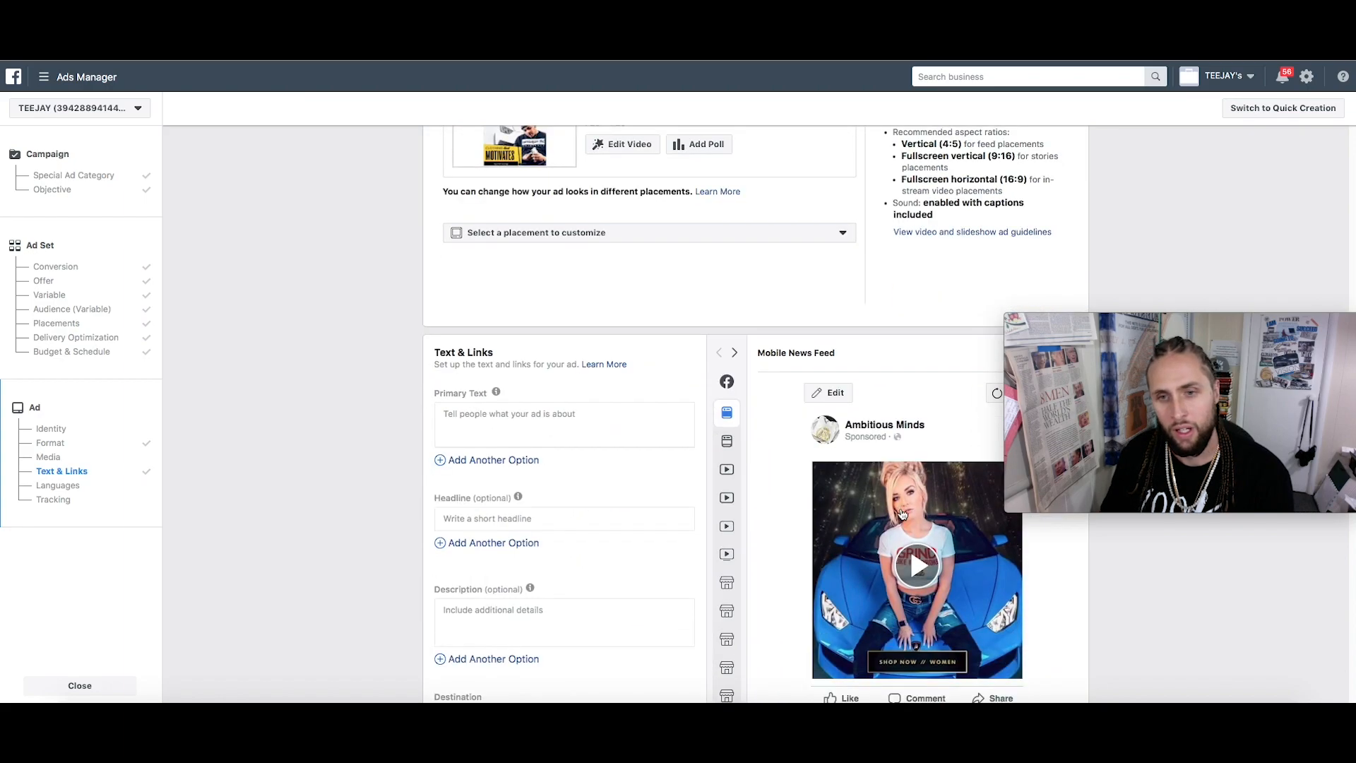
pyautogui.click(555, 394)
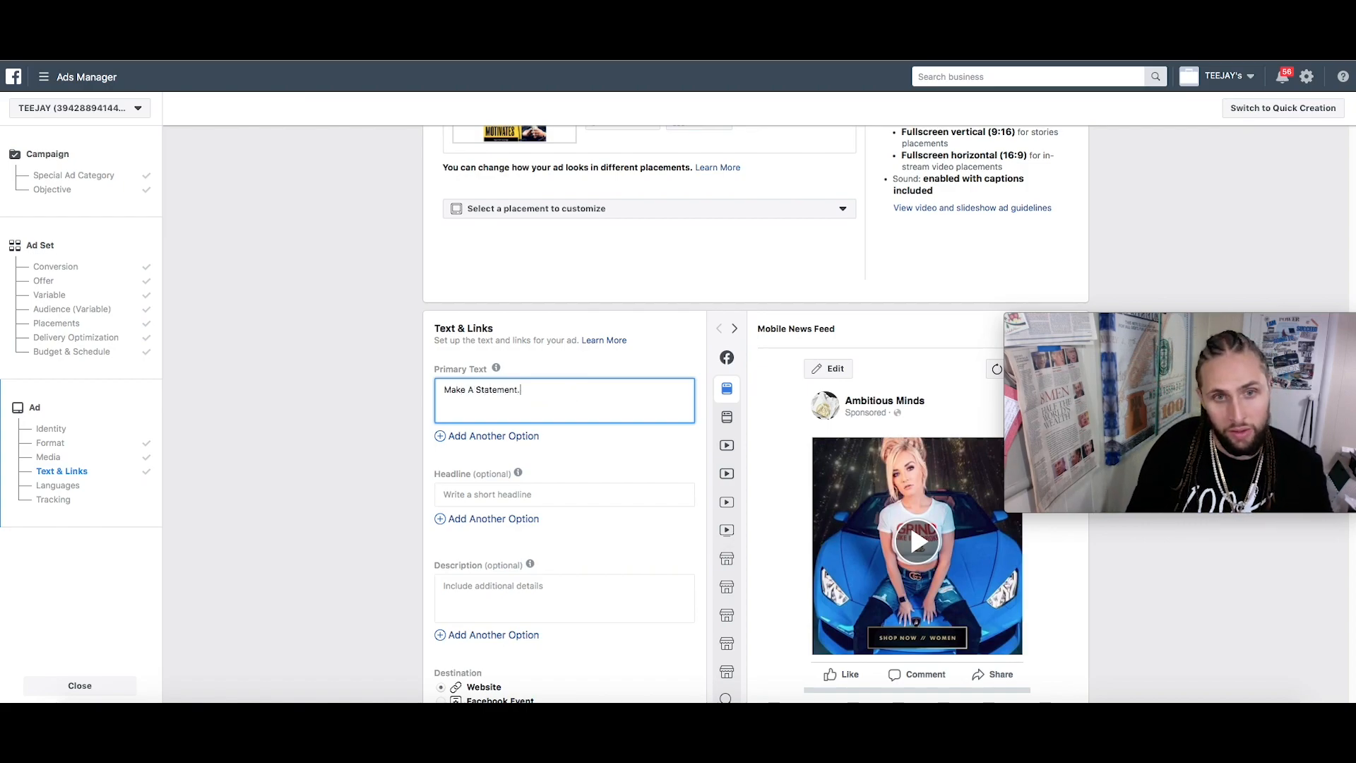
pyautogui.write('Make A Statement.')
pyautogui.press('Return')
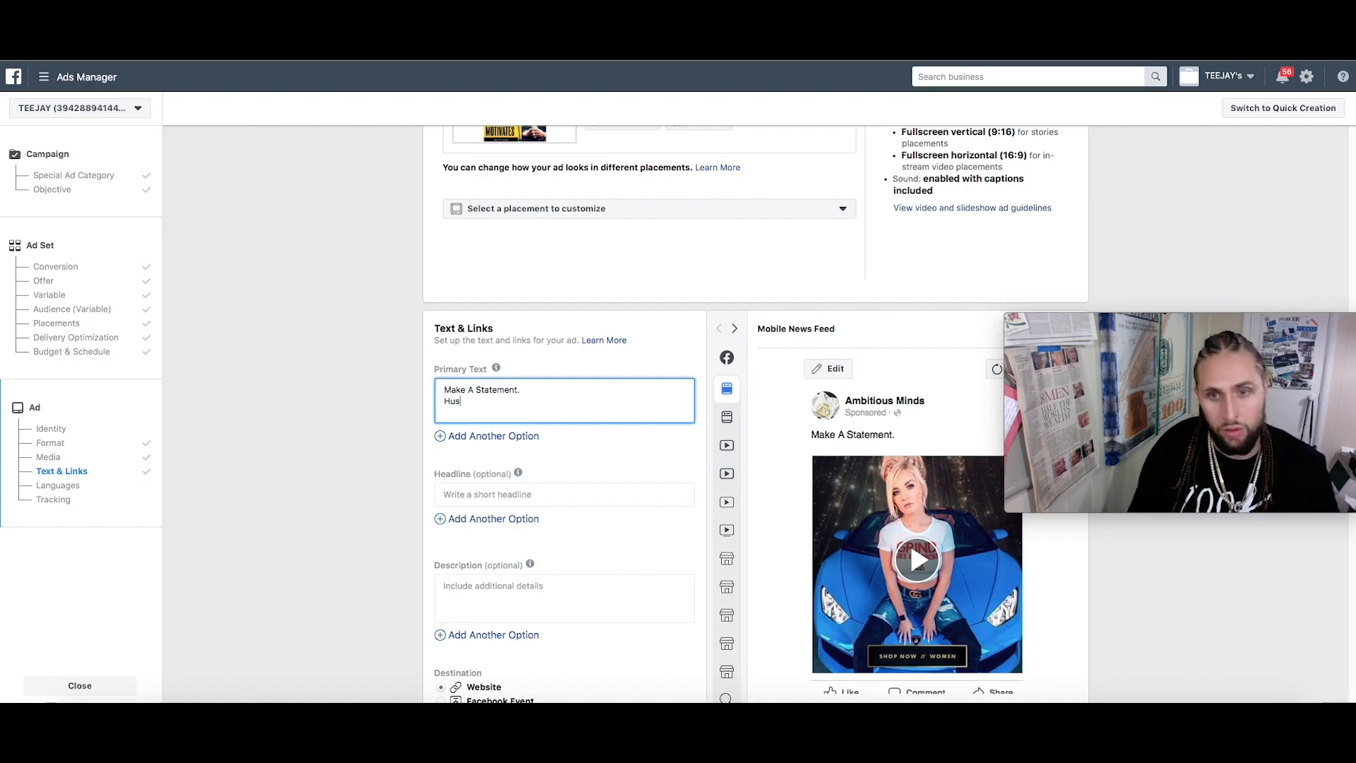
pyautogui.write('Hustle Harder')
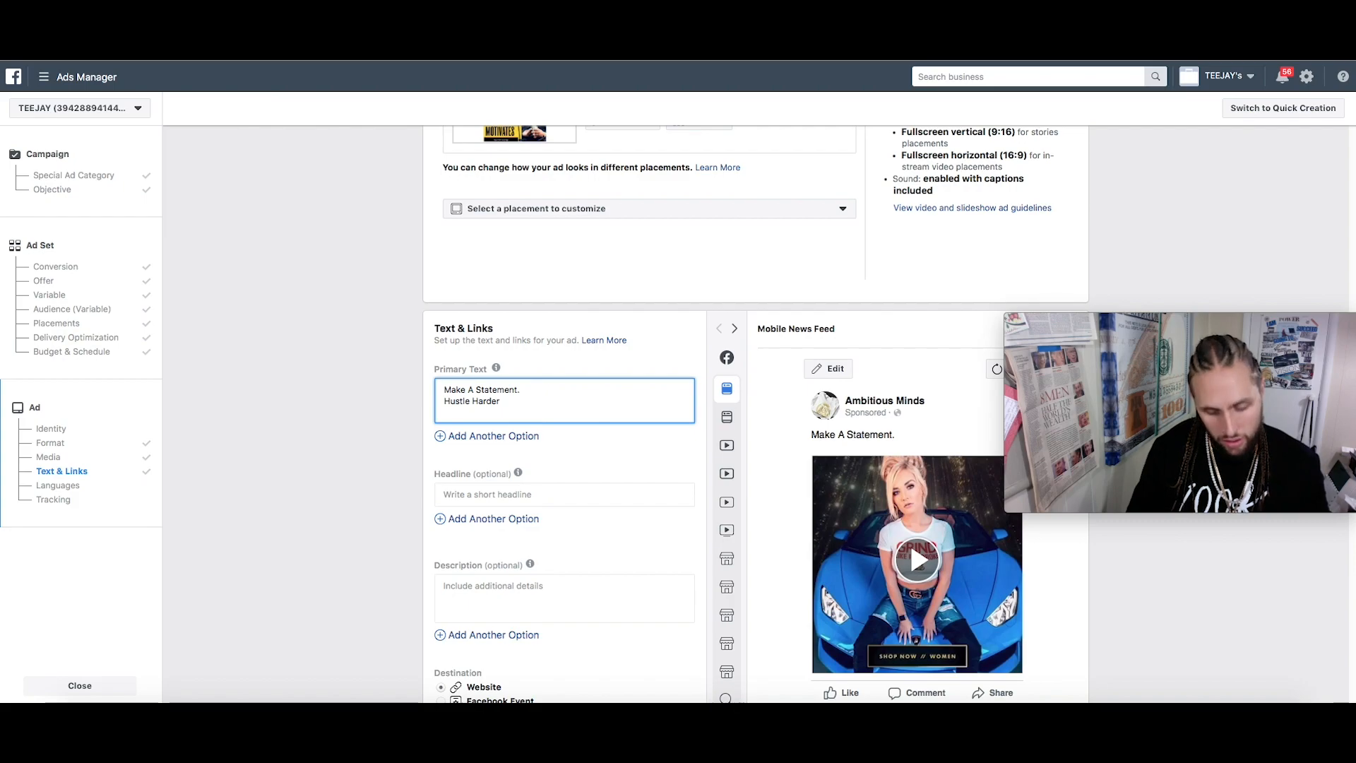
pyautogui.write('.co.')
pyautogui.press('Return')
pyautogui.write('http')
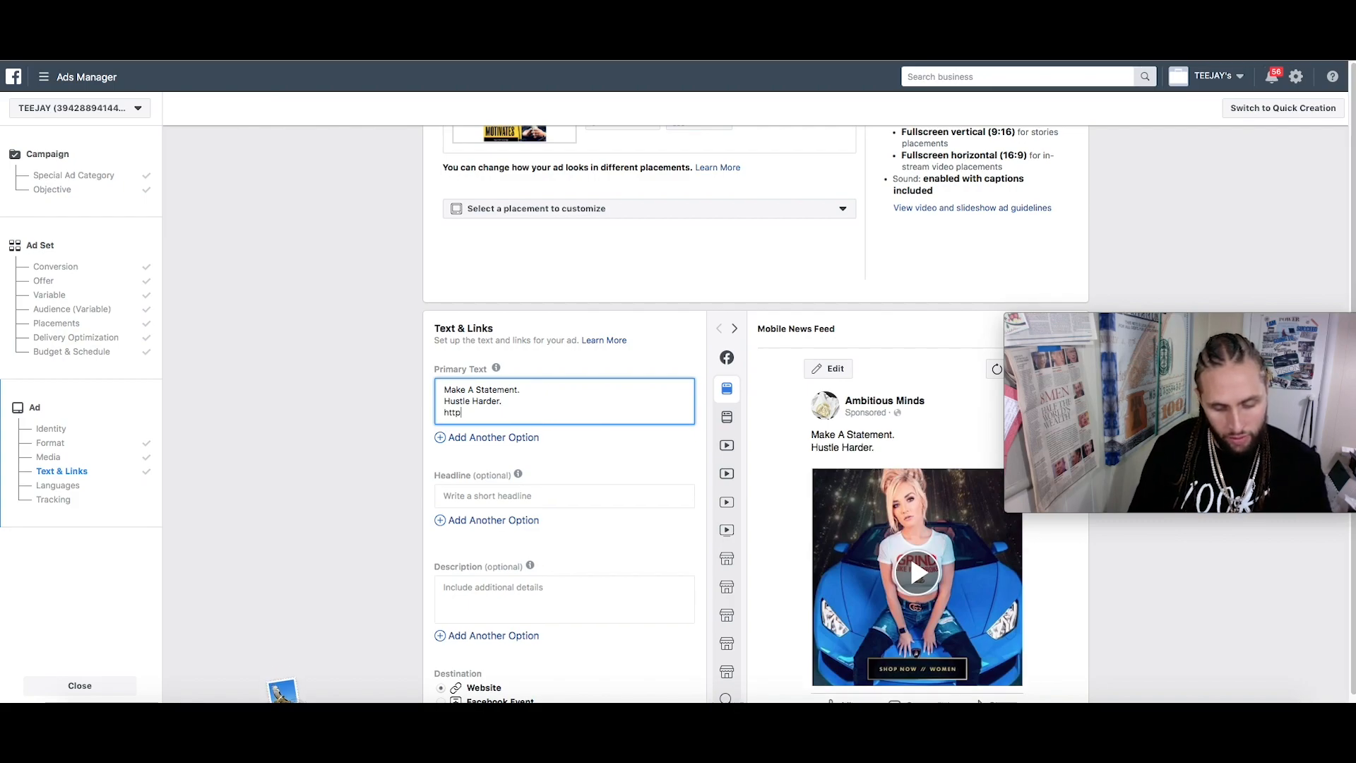
pyautogui.write('://w')
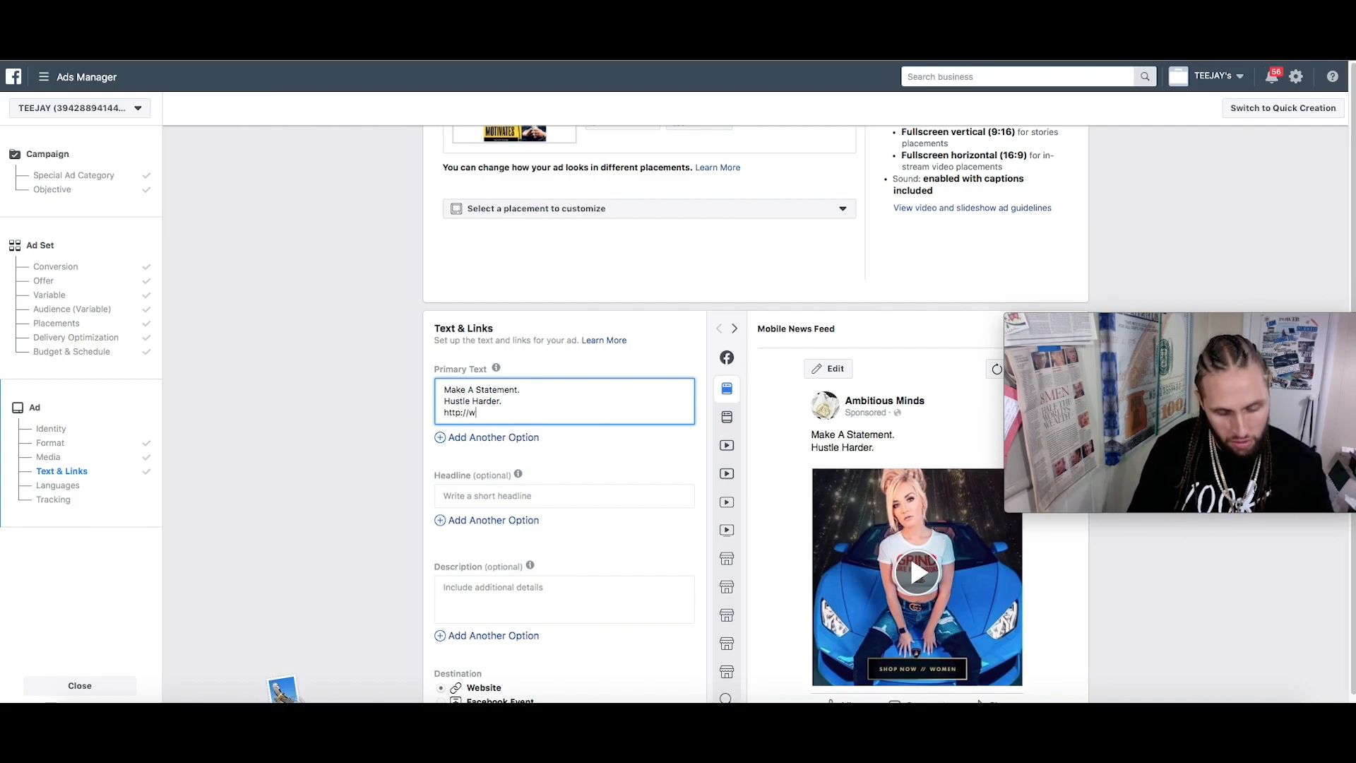
pyautogui.write('ww.AmbitiousMinds100.com')
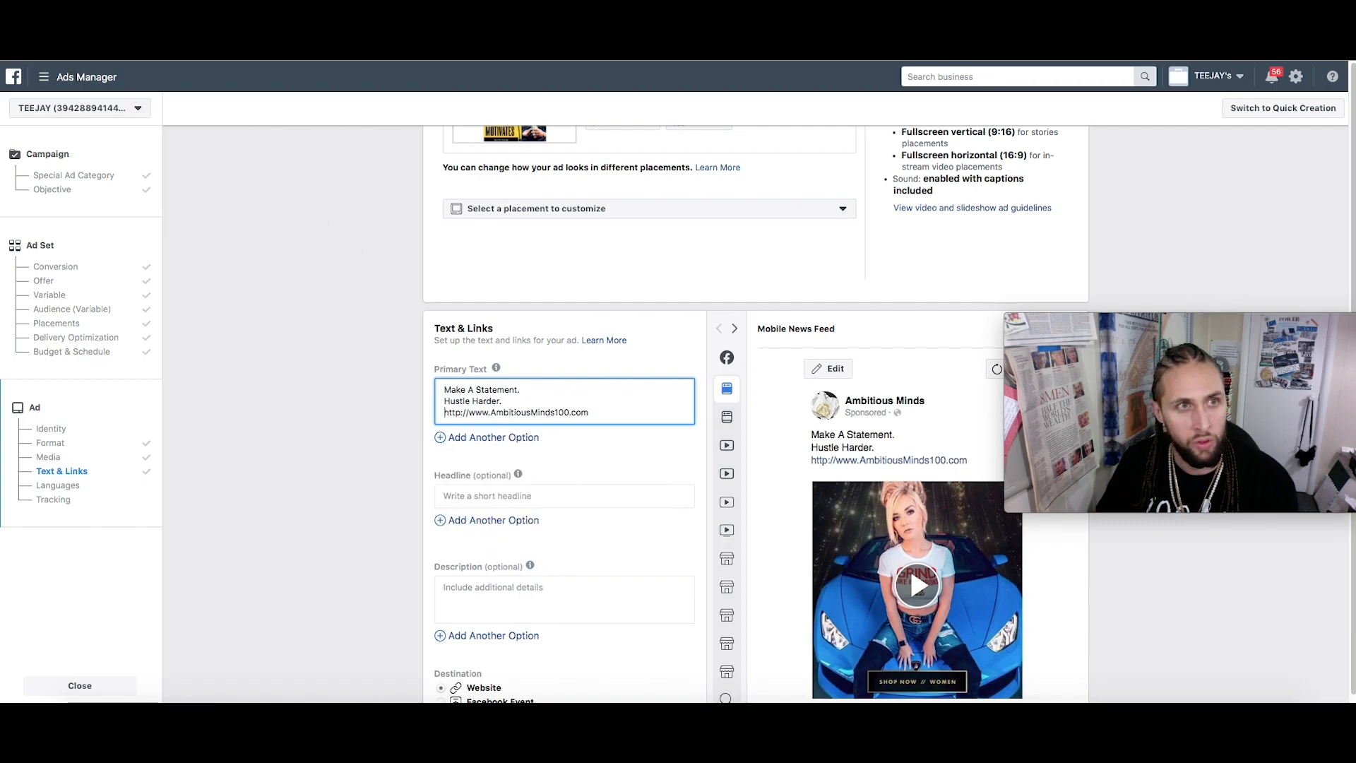
pyautogui.click(115, 7)
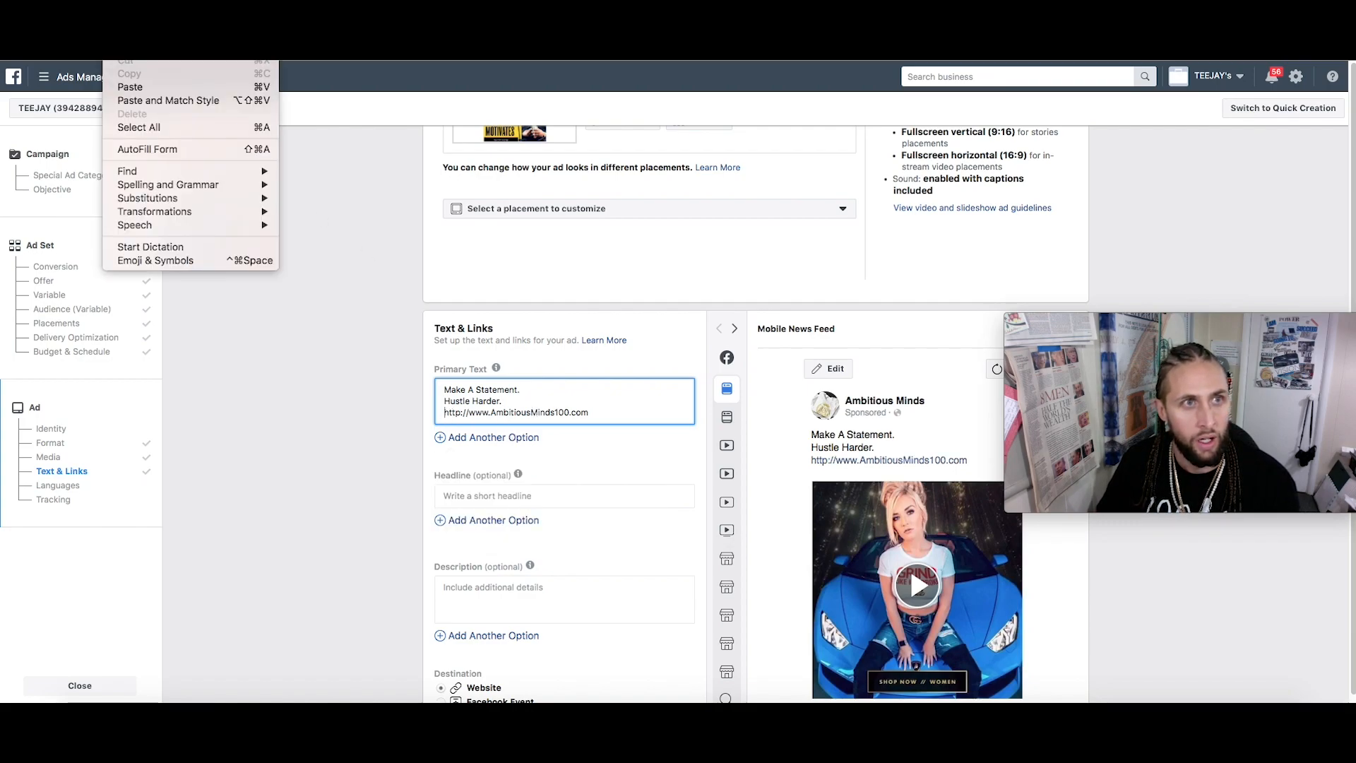
pyautogui.click(200, 261)
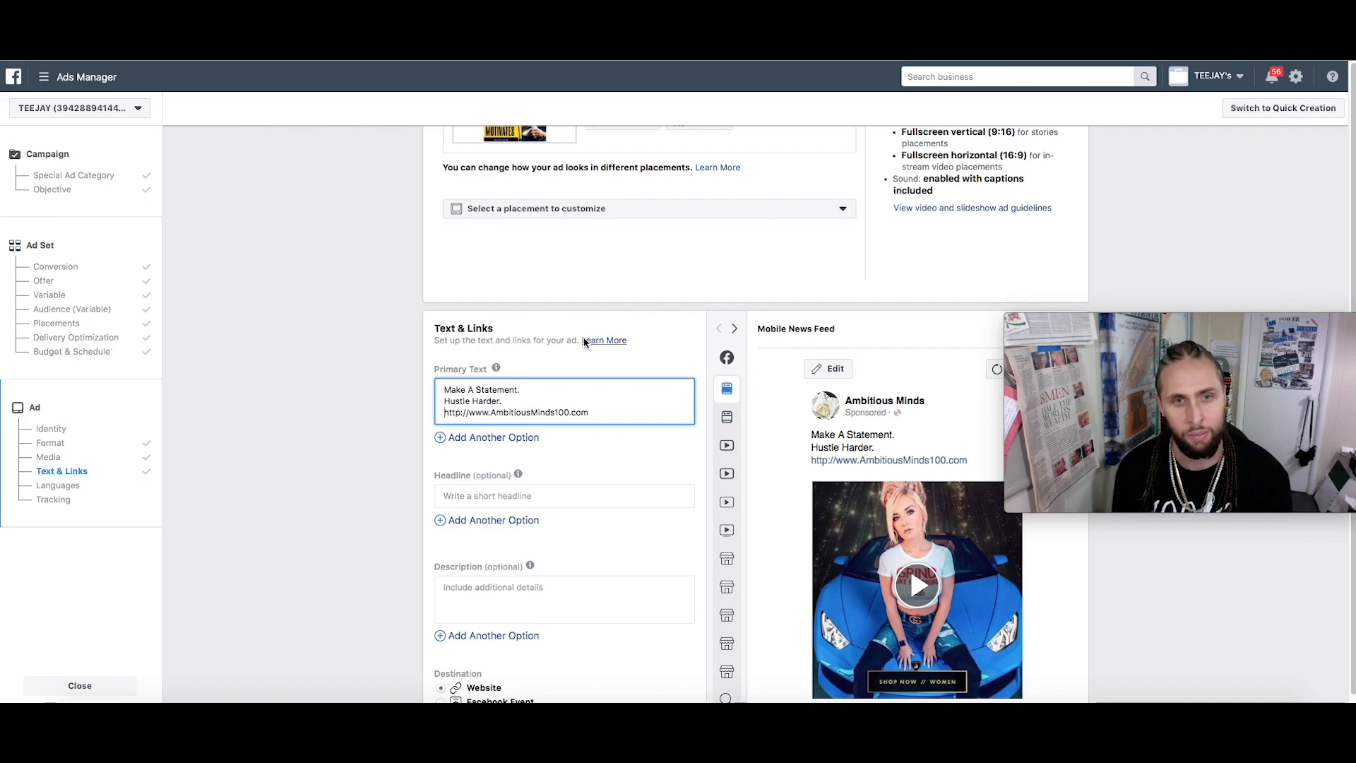
pyautogui.press('ctrl+super+space')
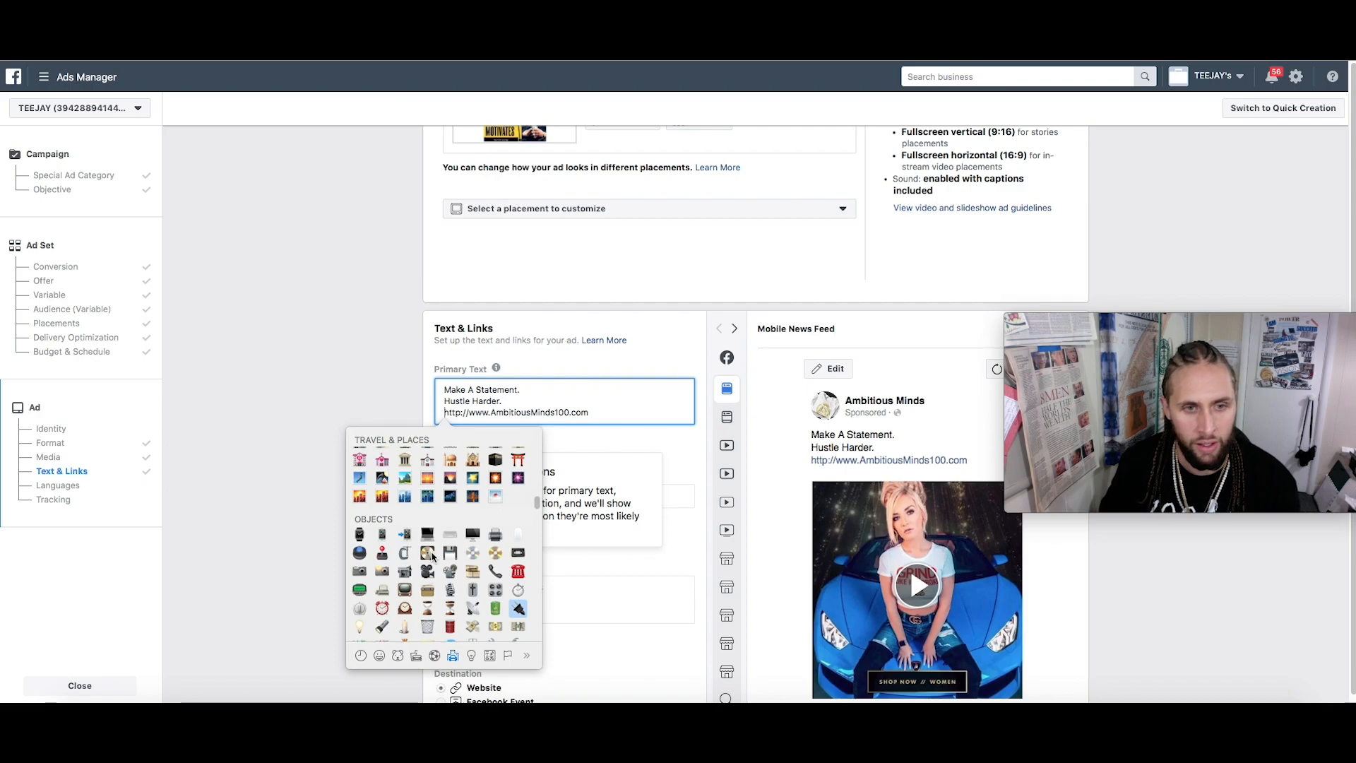
pyautogui.scroll(15, 427, 526)
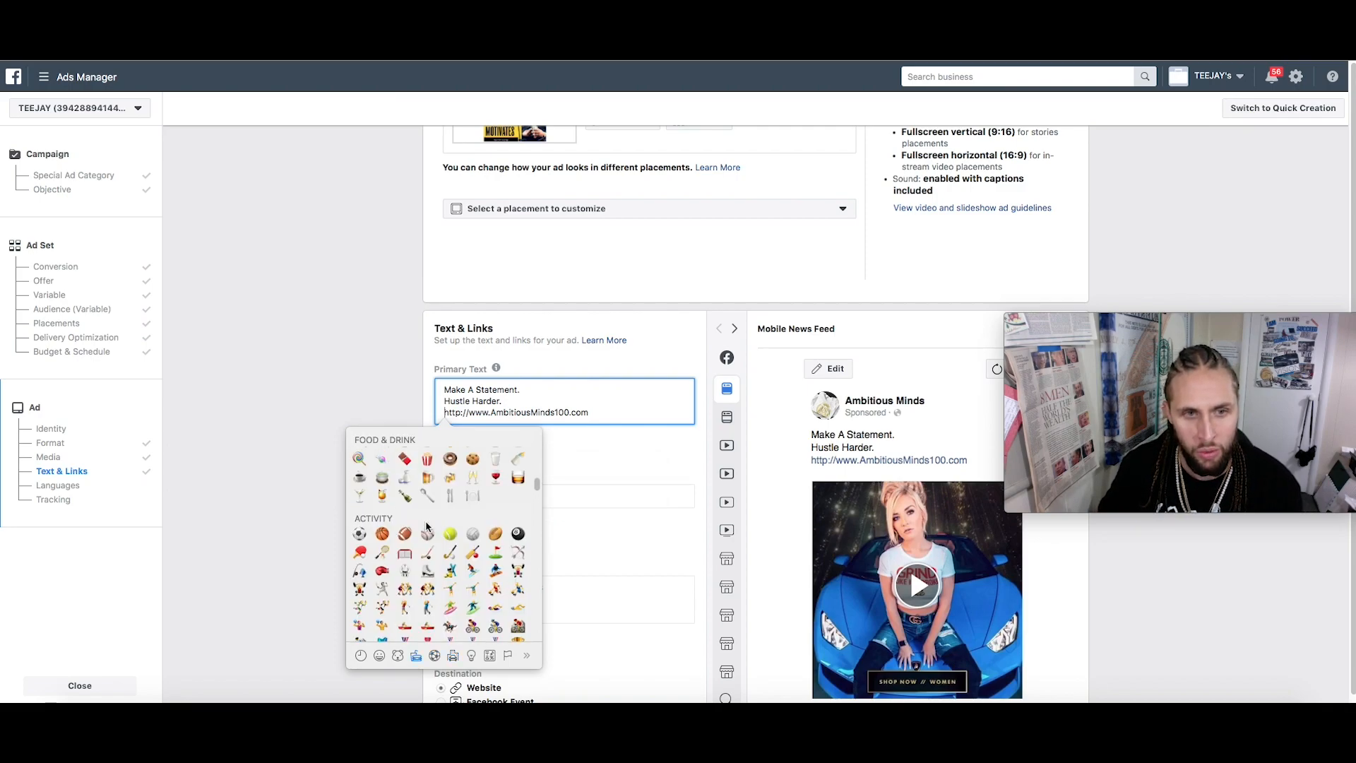
pyautogui.scroll(3, 427, 526)
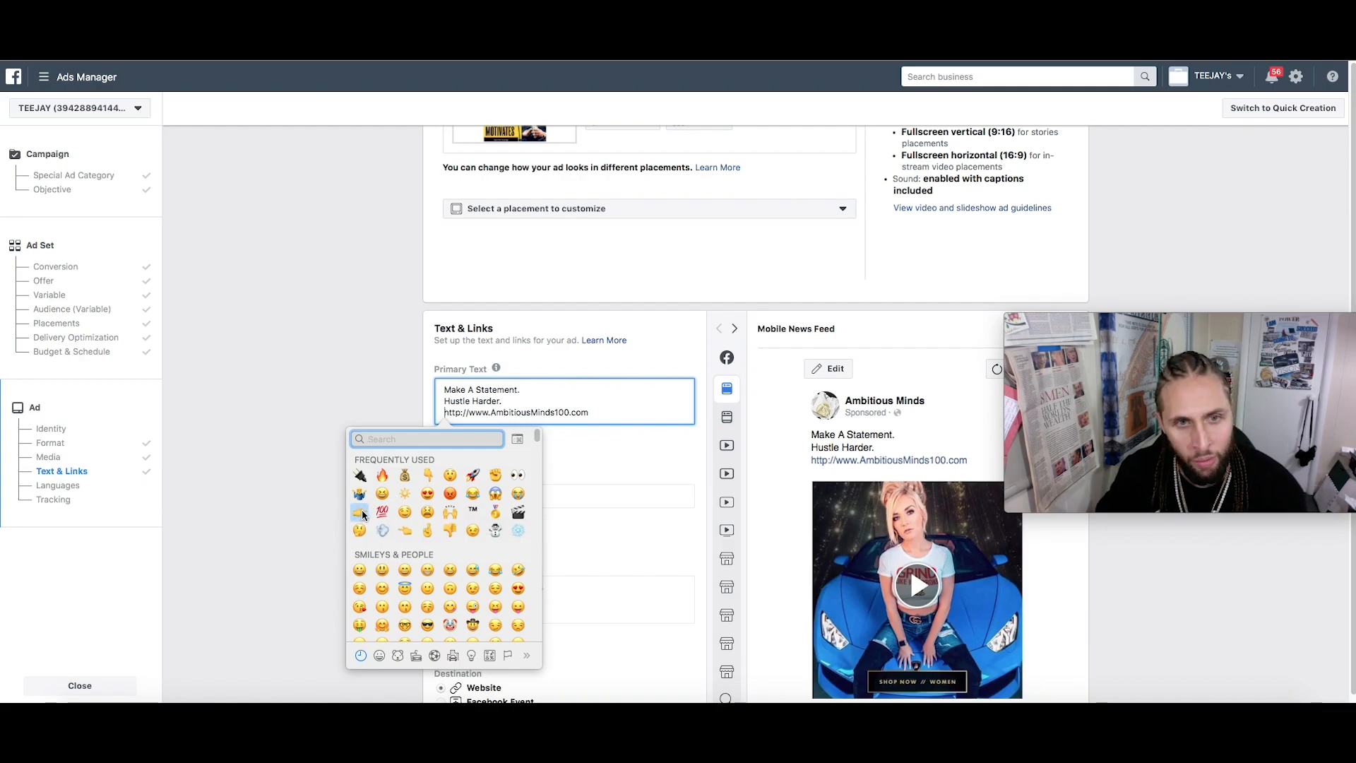
pyautogui.press('Escape')
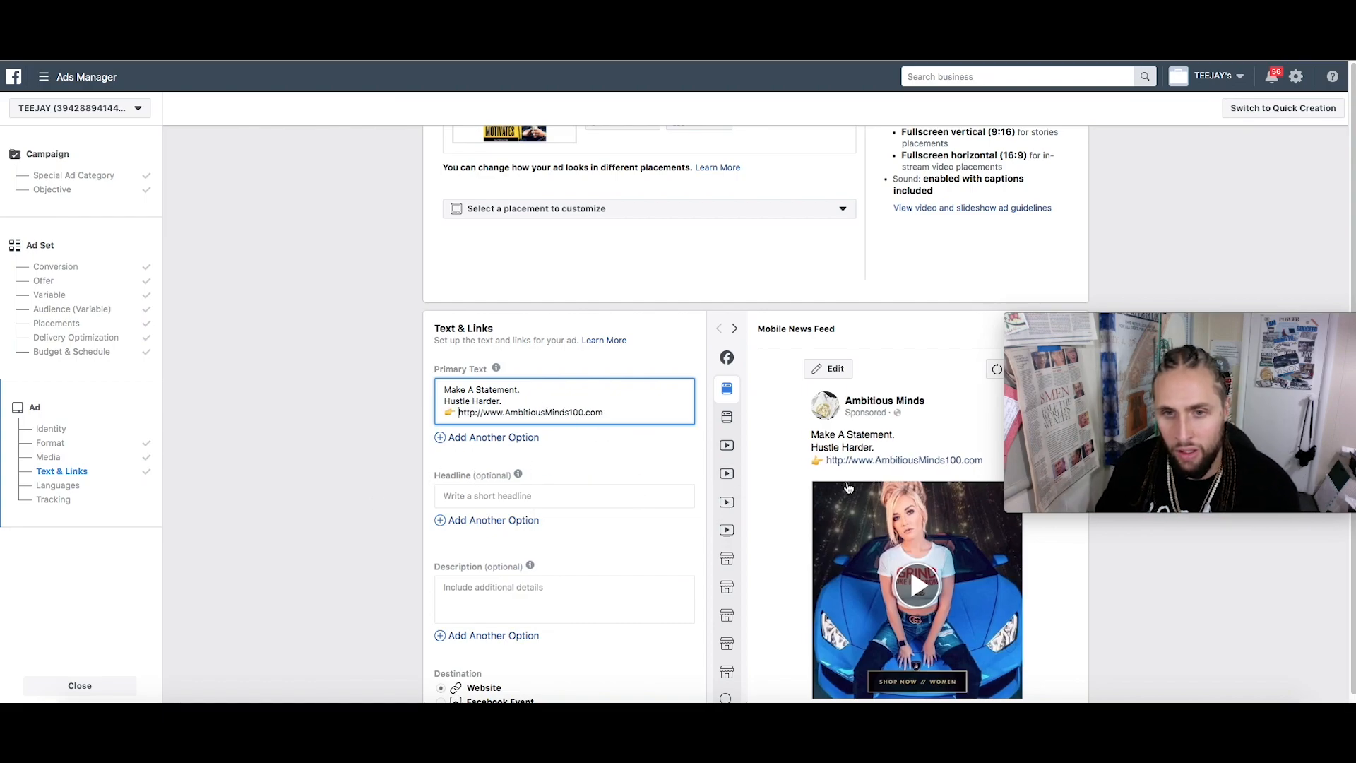
pyautogui.scroll(-1, 895, 448)
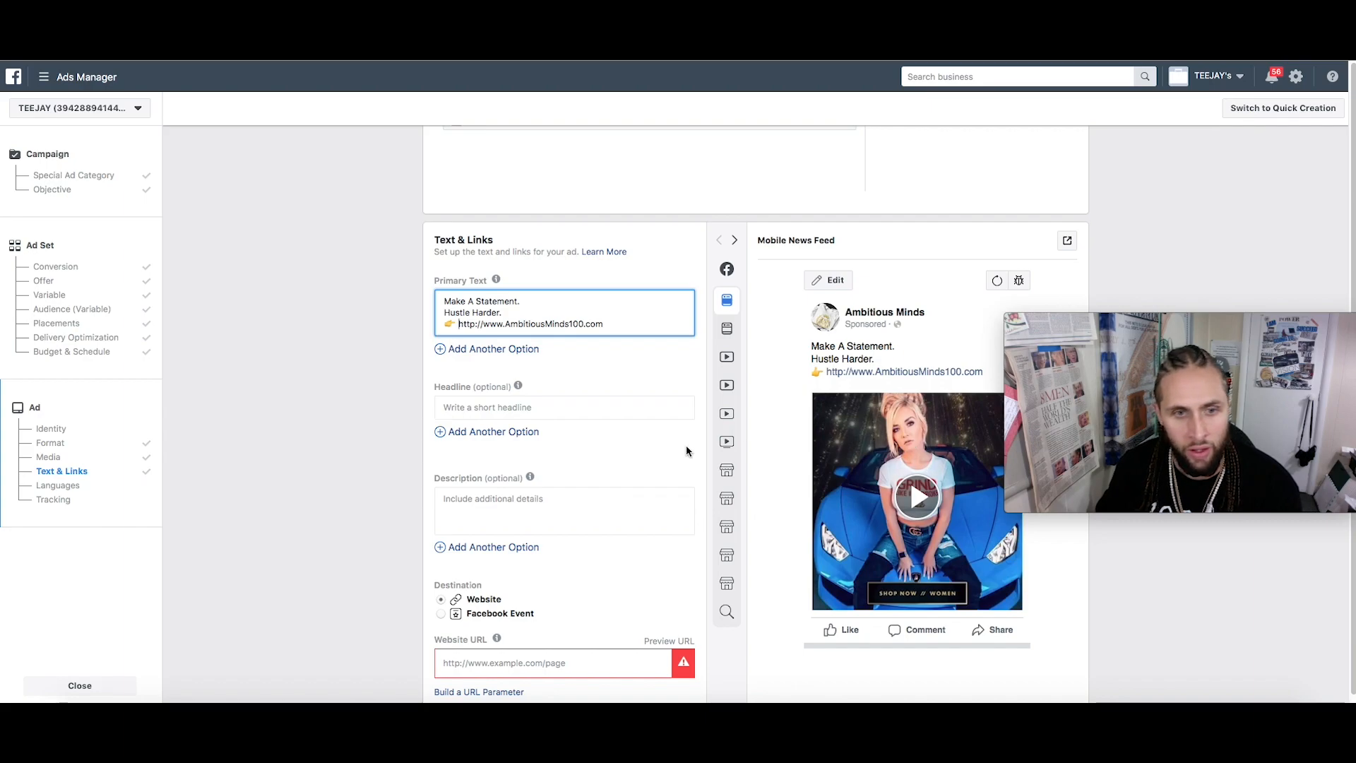
# Enter HUSTLE HARDER as the ad headline
pyautogui.scroll(-1, 684, 457)
pyautogui.click(503, 390)
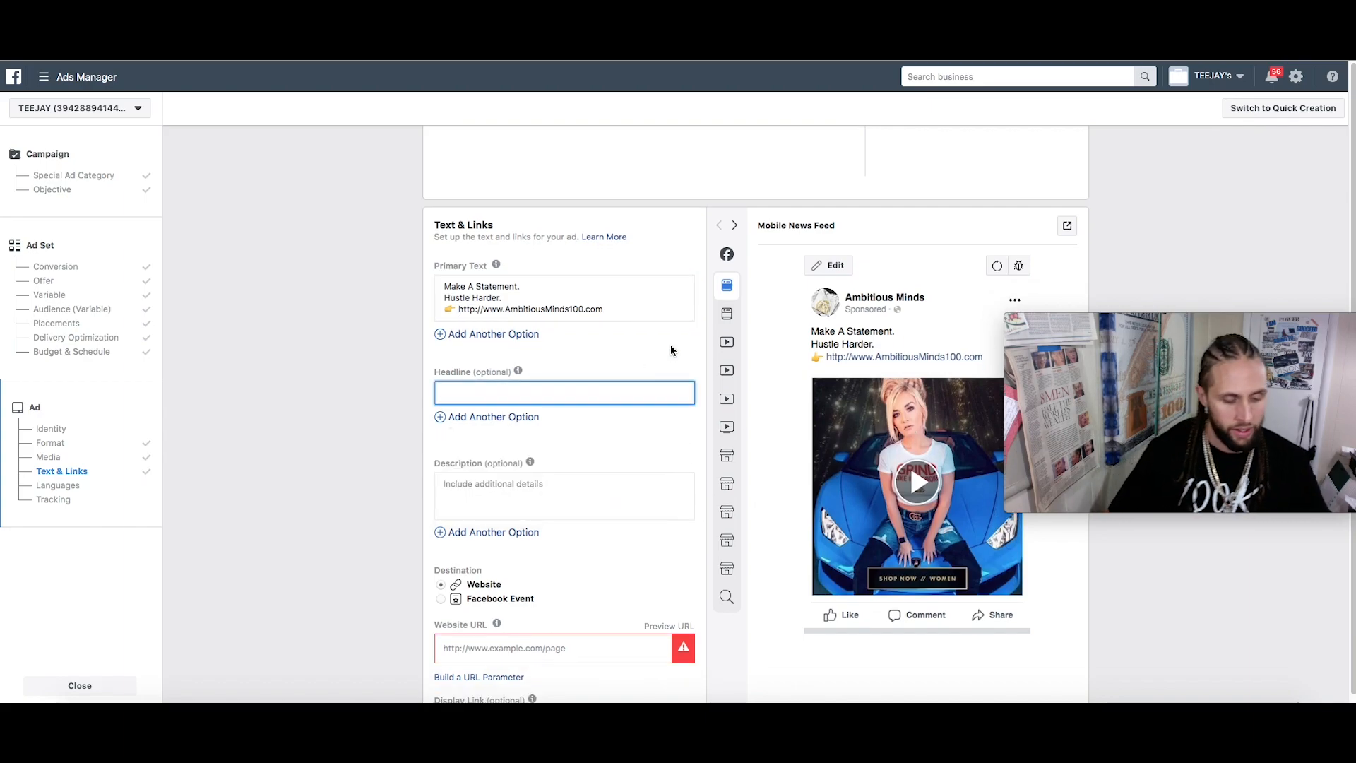
pyautogui.write('HUSTLE HARDER')
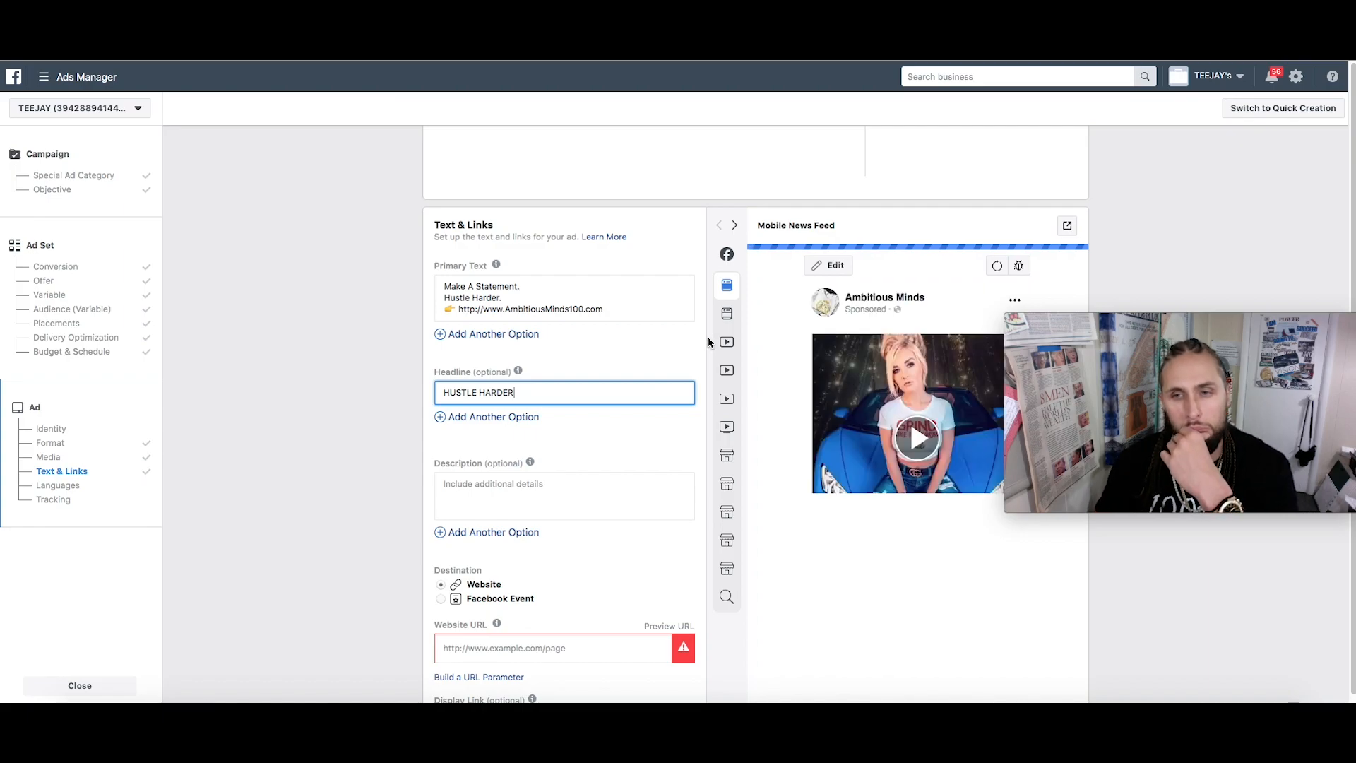
# Switch the ad preview to the Desktop News Feed placement
pyautogui.moveTo(724, 375)
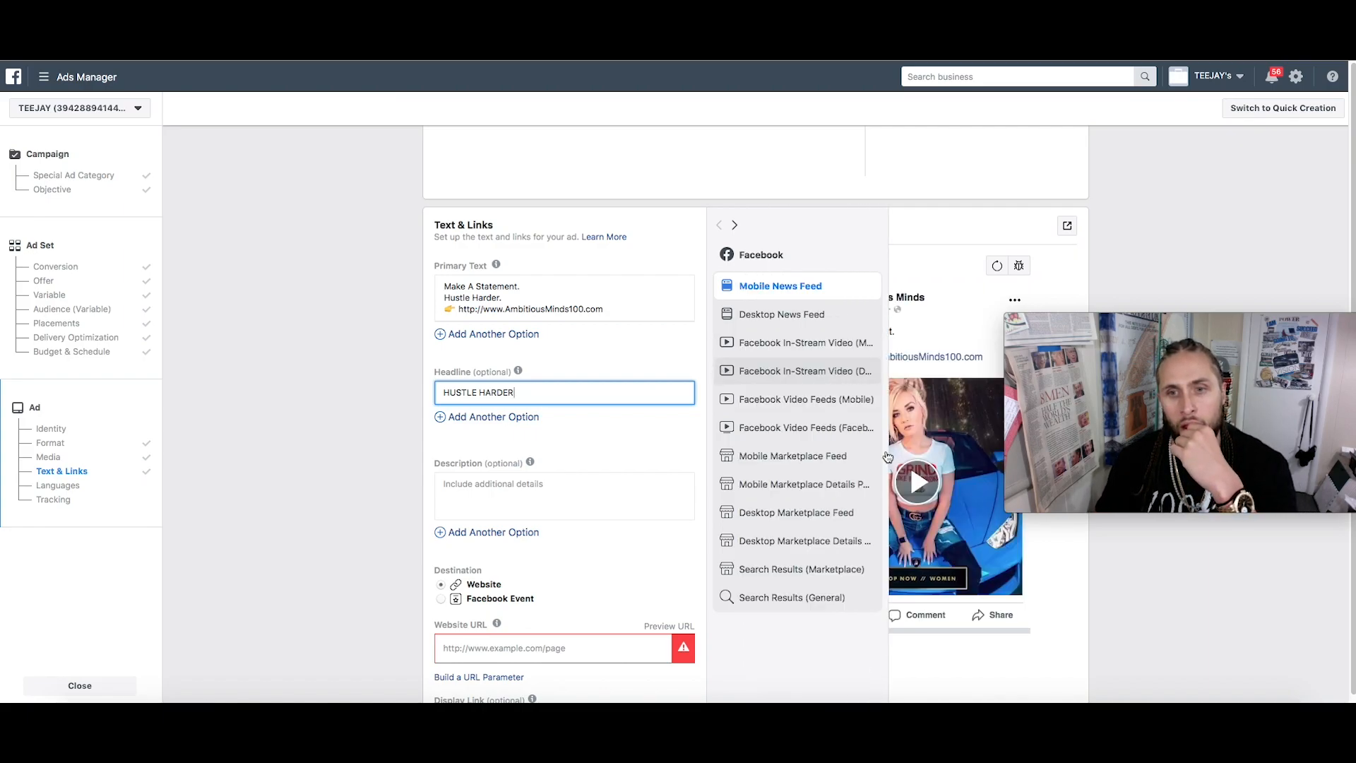
pyautogui.scroll(-2, 927, 550)
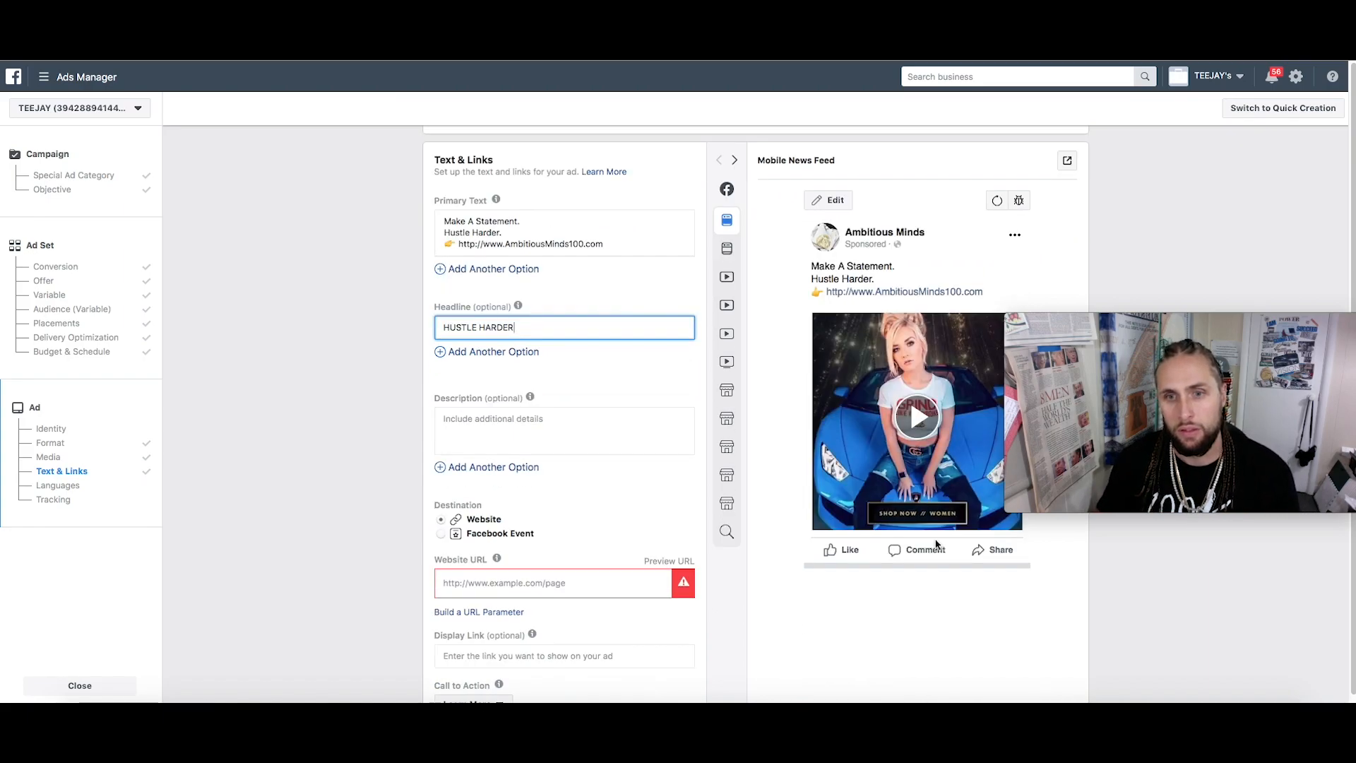
pyautogui.click(769, 253)
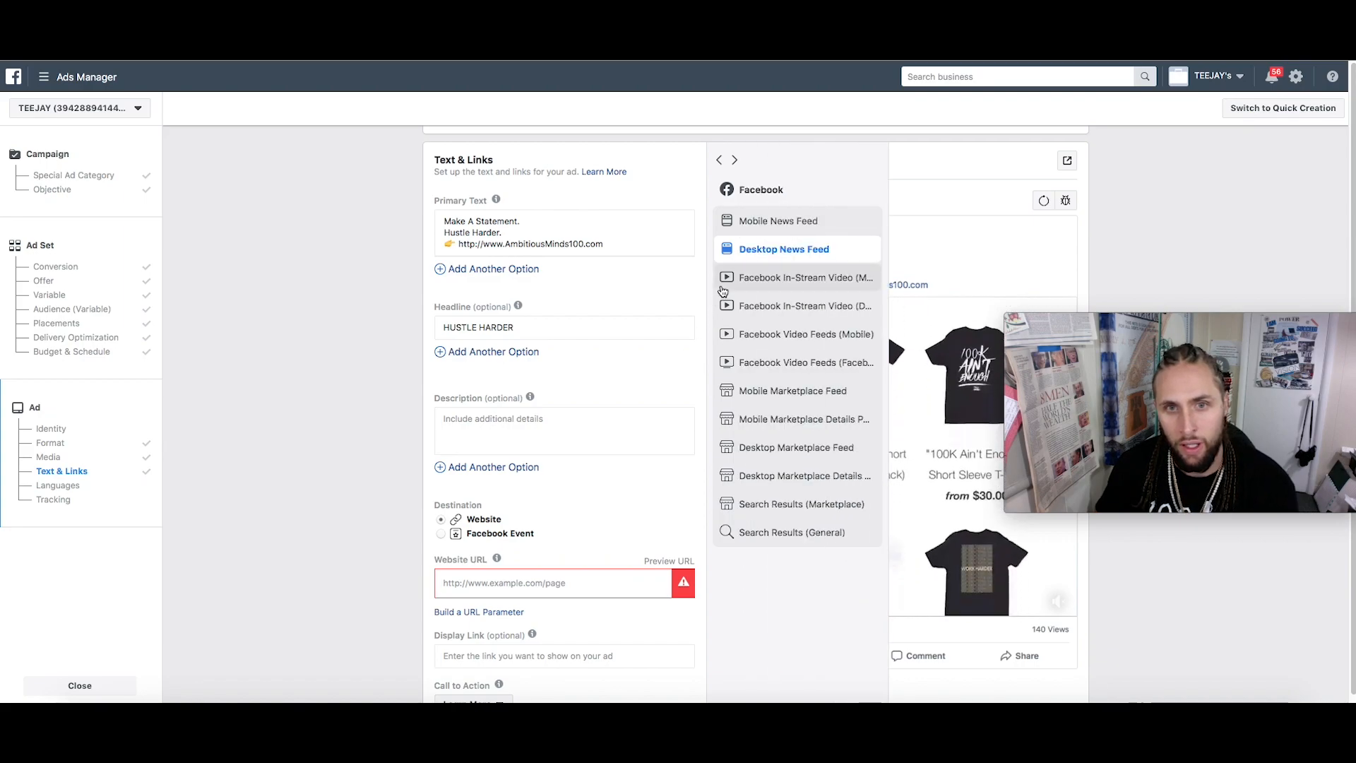
pyautogui.click(550, 427)
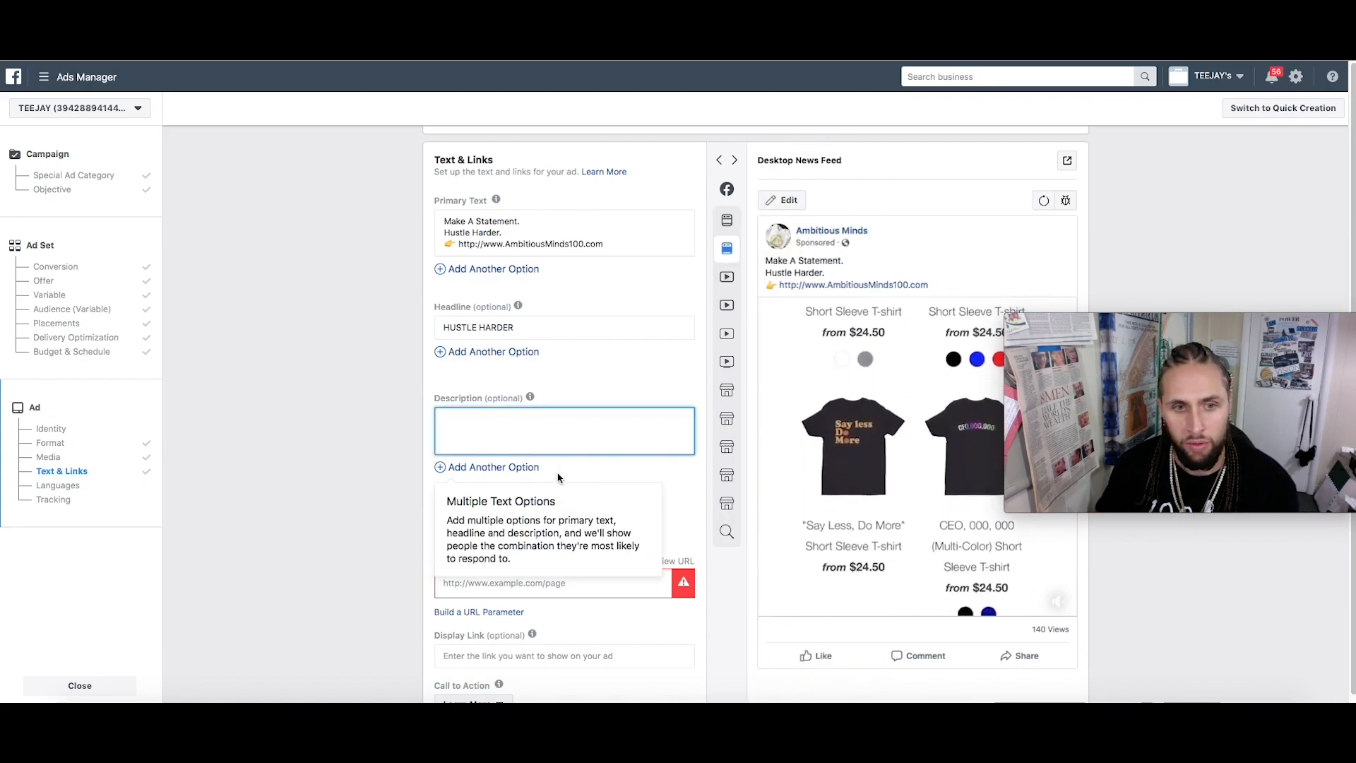
pyautogui.click(572, 582)
pyautogui.write('htt')
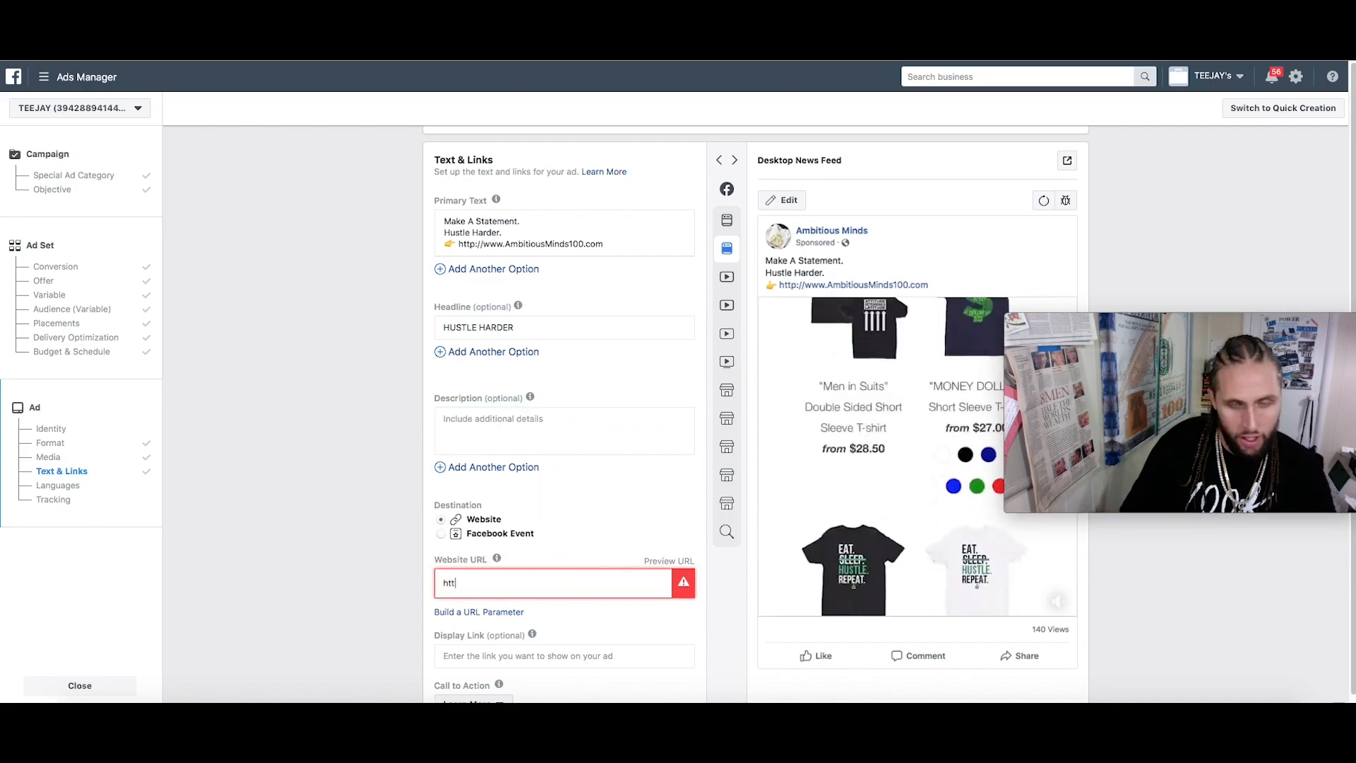
pyautogui.write('p://www.Ambitiou')
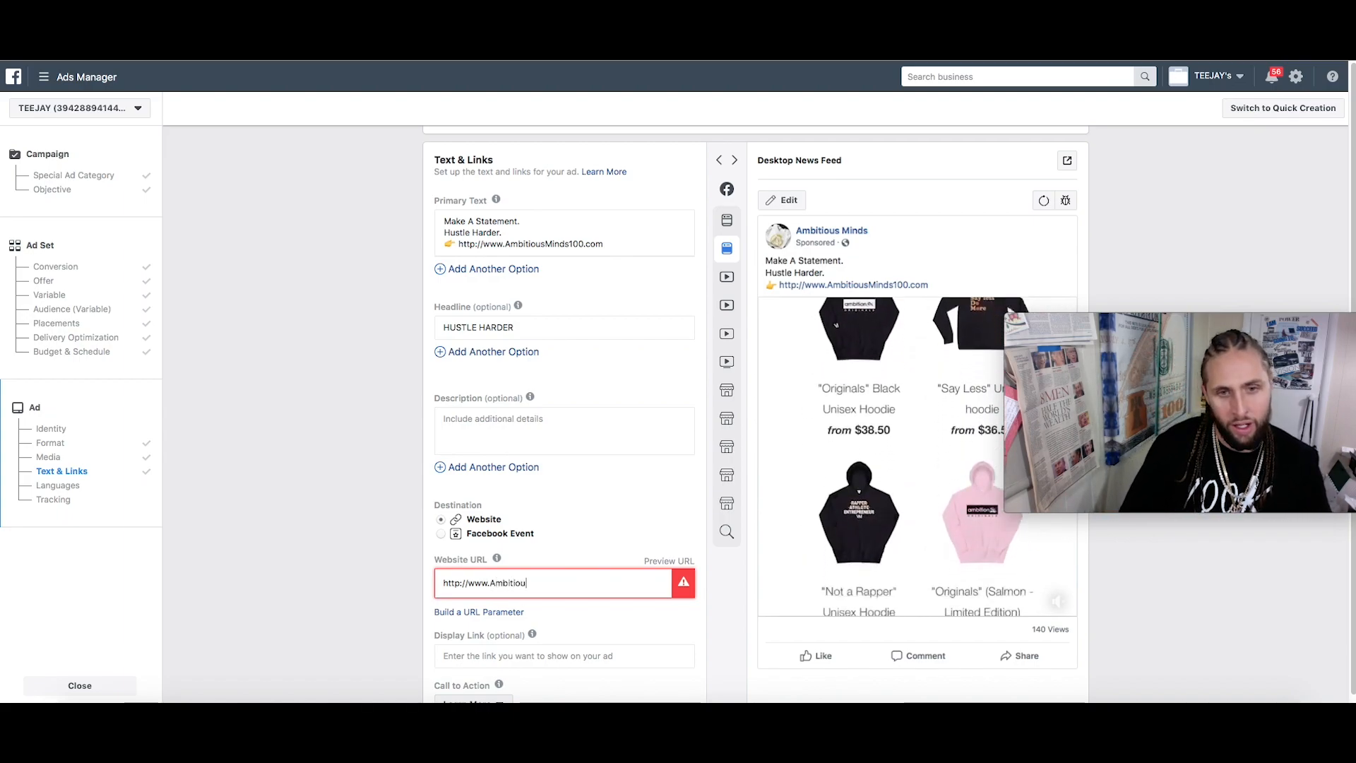
pyautogui.write('.com')
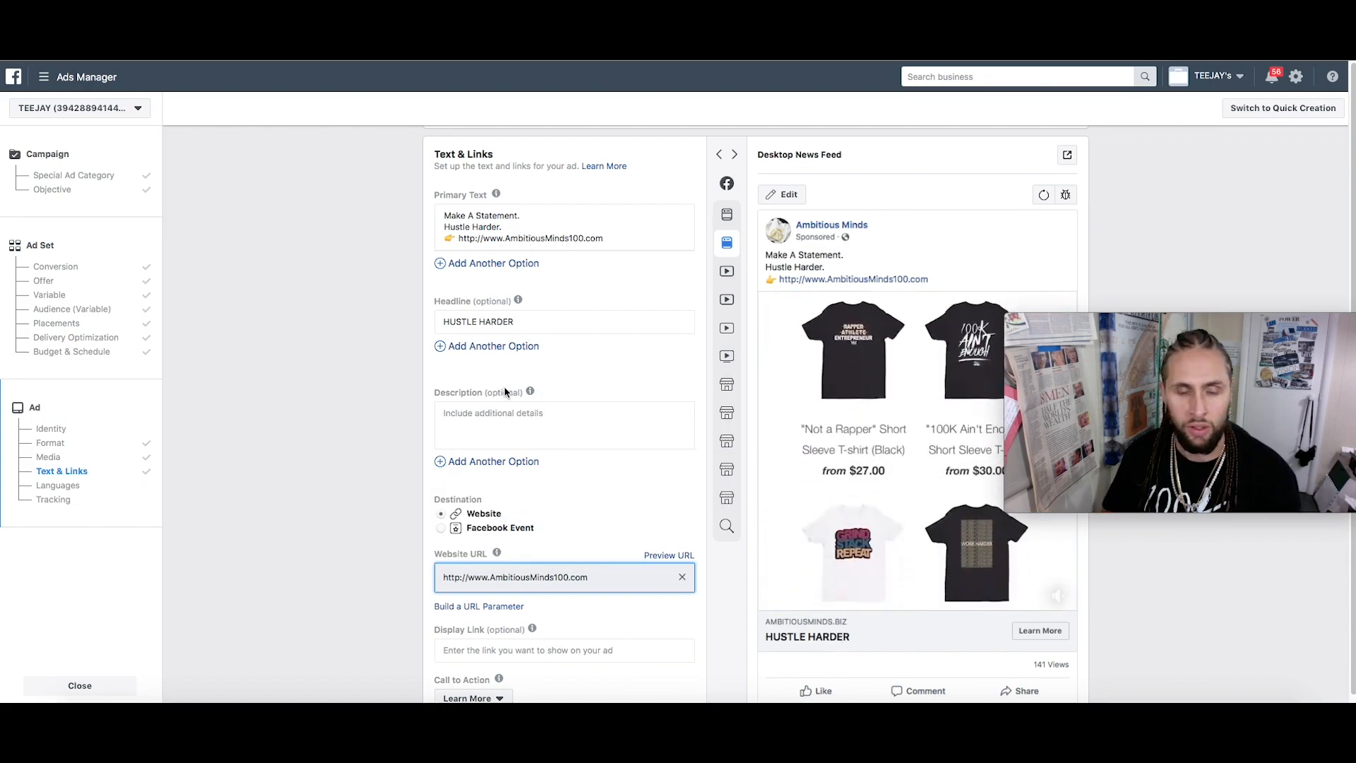
pyautogui.click(536, 432)
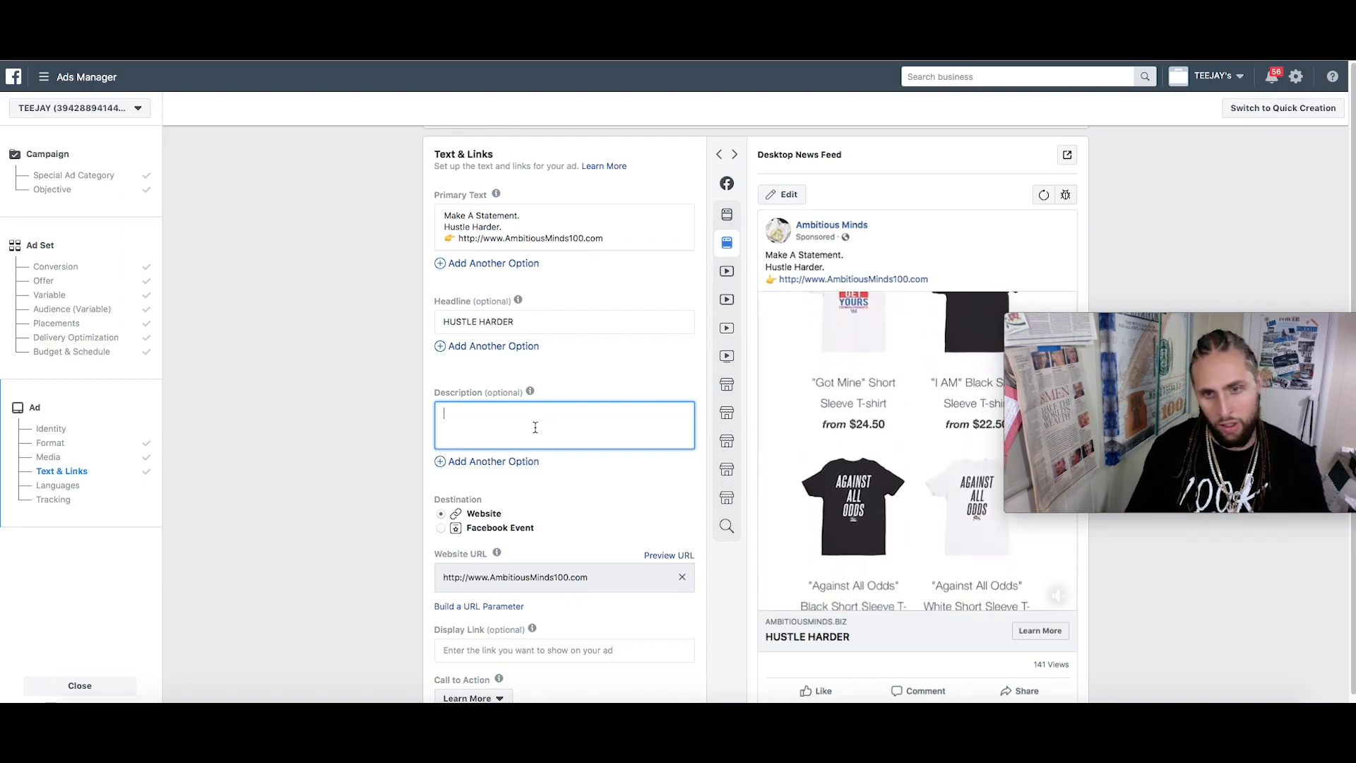
# Replace the headline with CLOTHING THAT MAKES A STATEMENT
pyautogui.moveTo(521, 321); pyautogui.dragTo(439, 322)
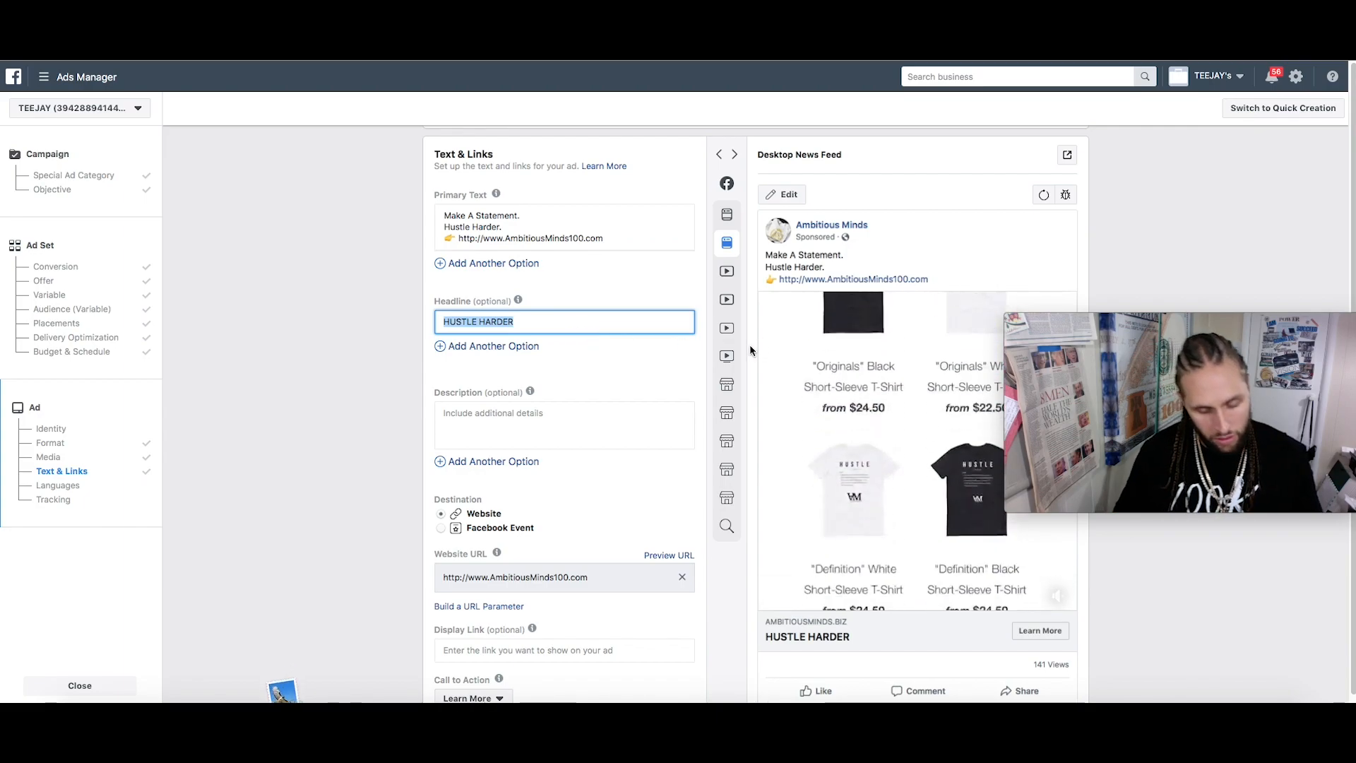
pyautogui.write('CLOTHIN')
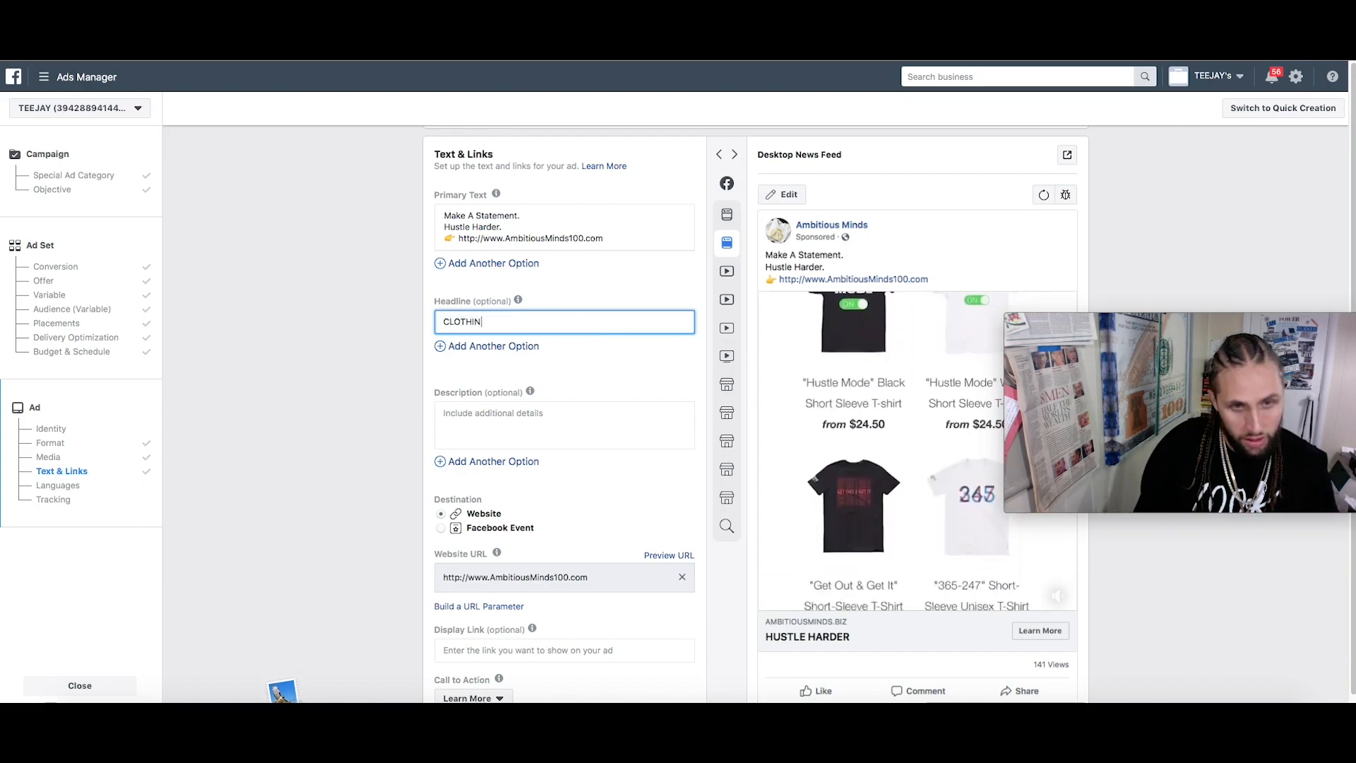
pyautogui.write('G THAT M')
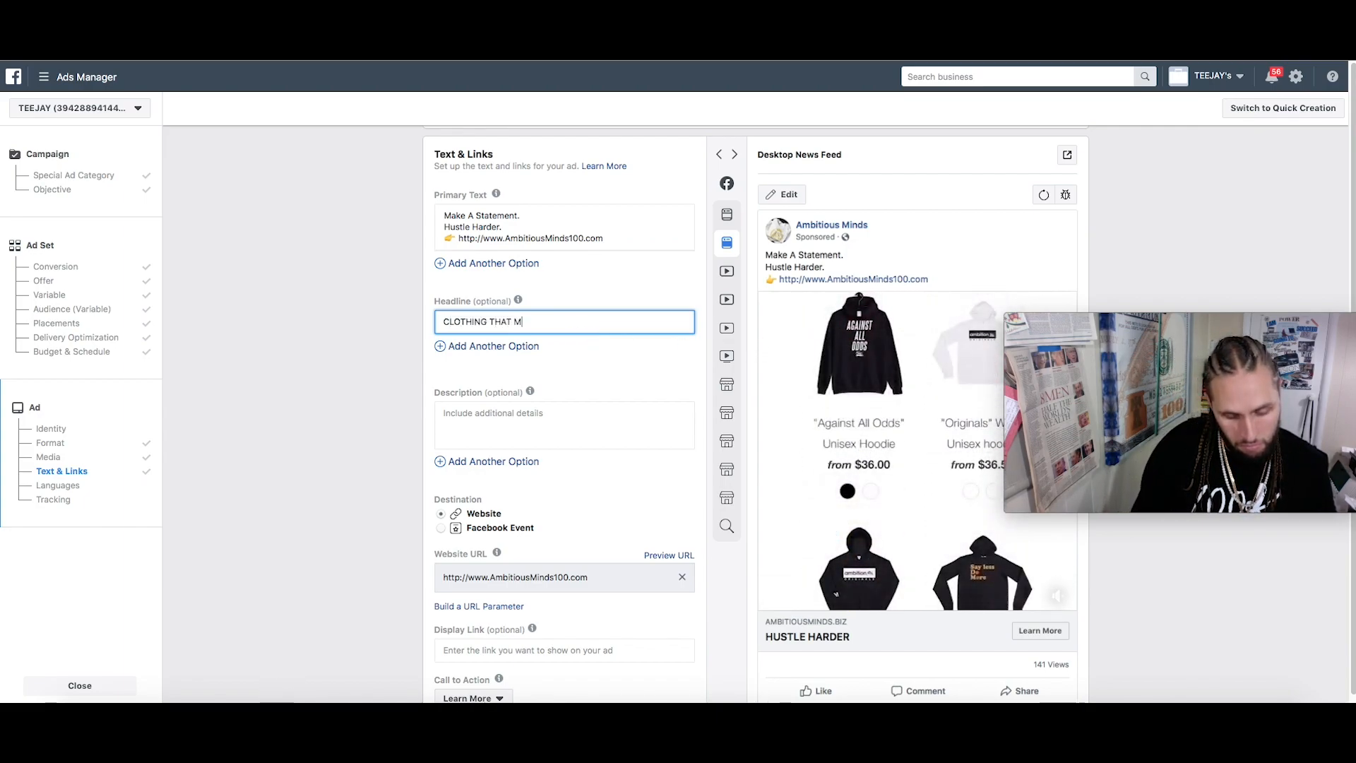
pyautogui.write('AKES A STATEMENT')
pyautogui.click(601, 421)
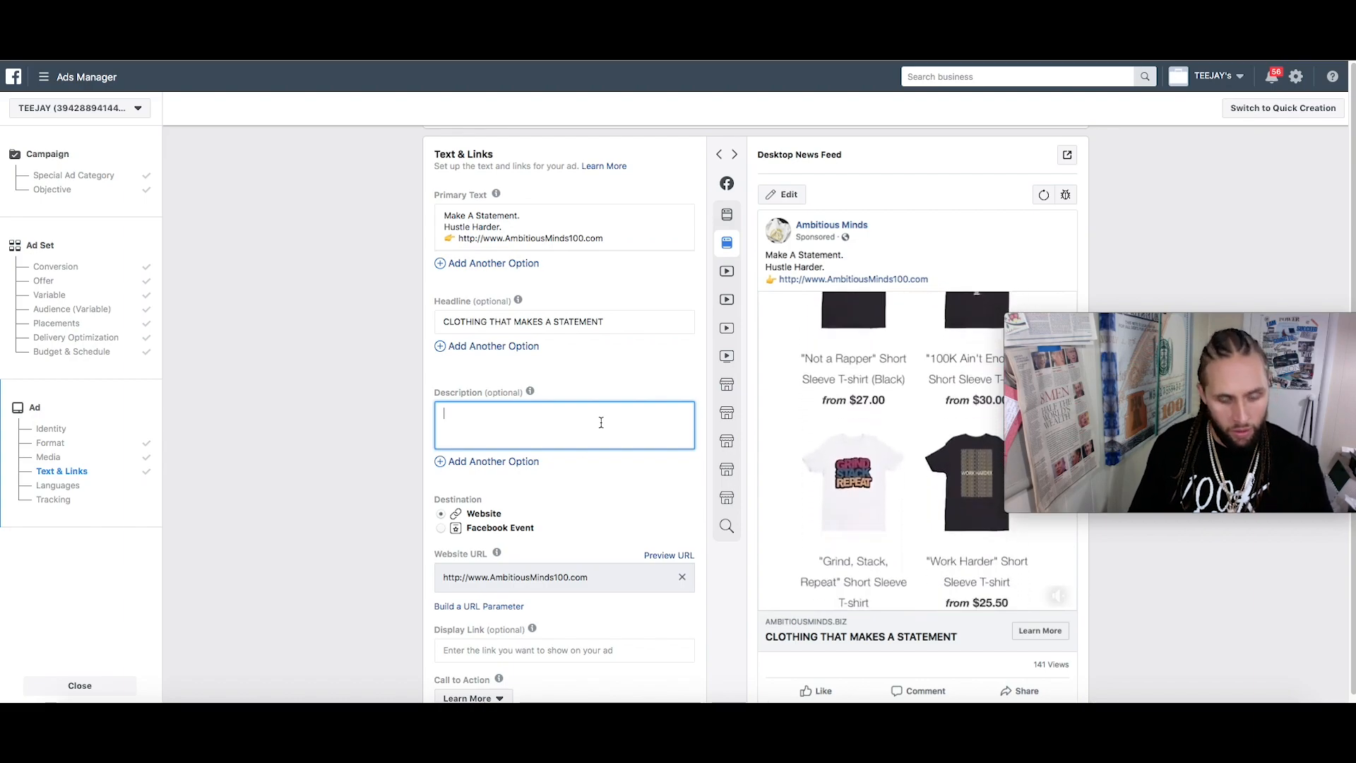
# Try 'going to put nothing here' as the description, then clear it back to blank
pyautogui.write('going')
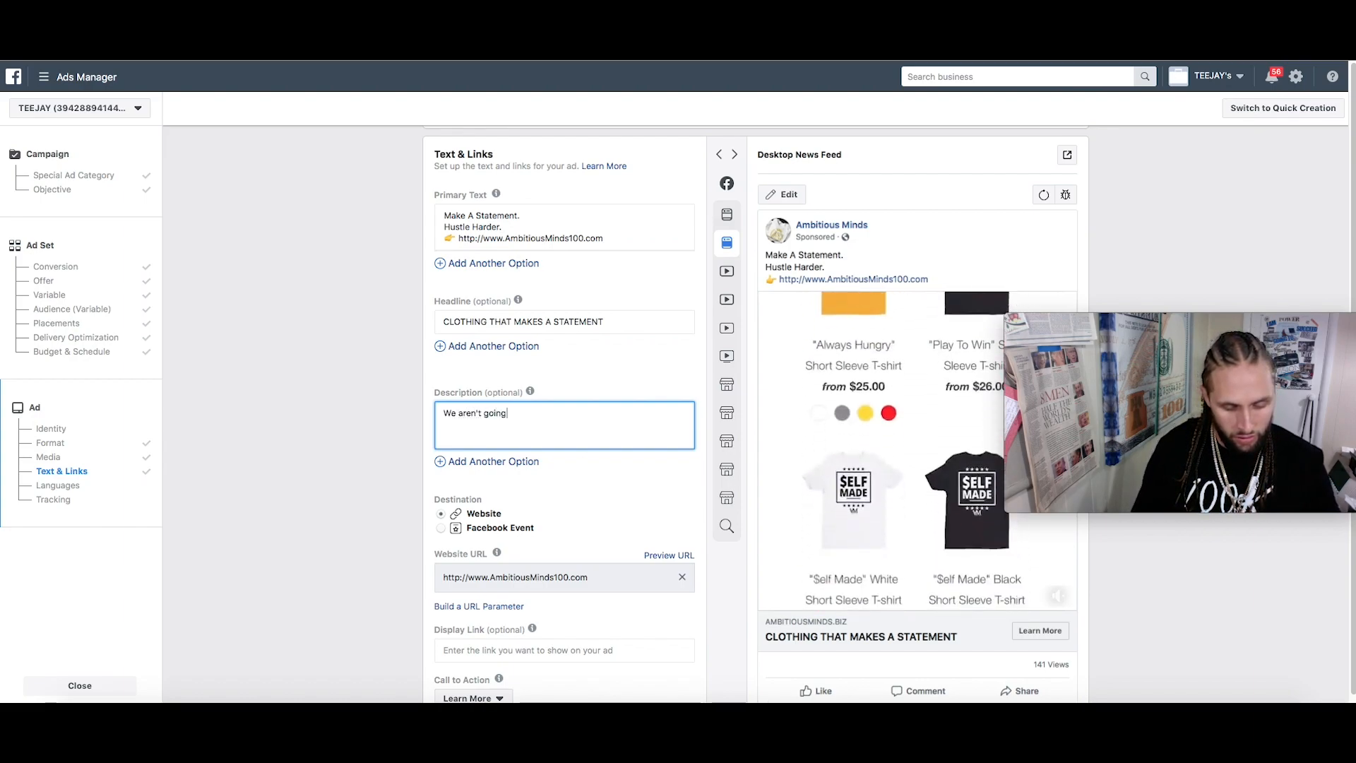
pyautogui.write(' to put nothing here')
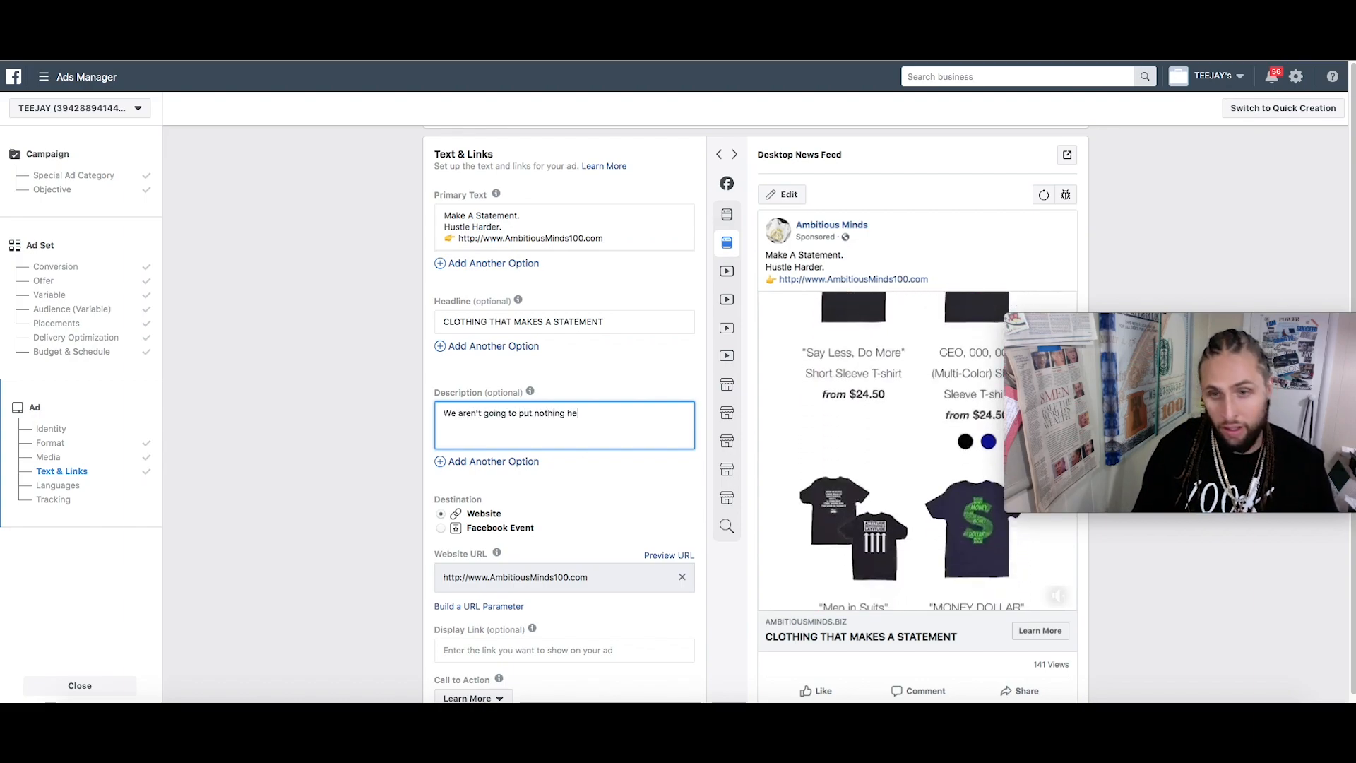
pyautogui.click(641, 485)
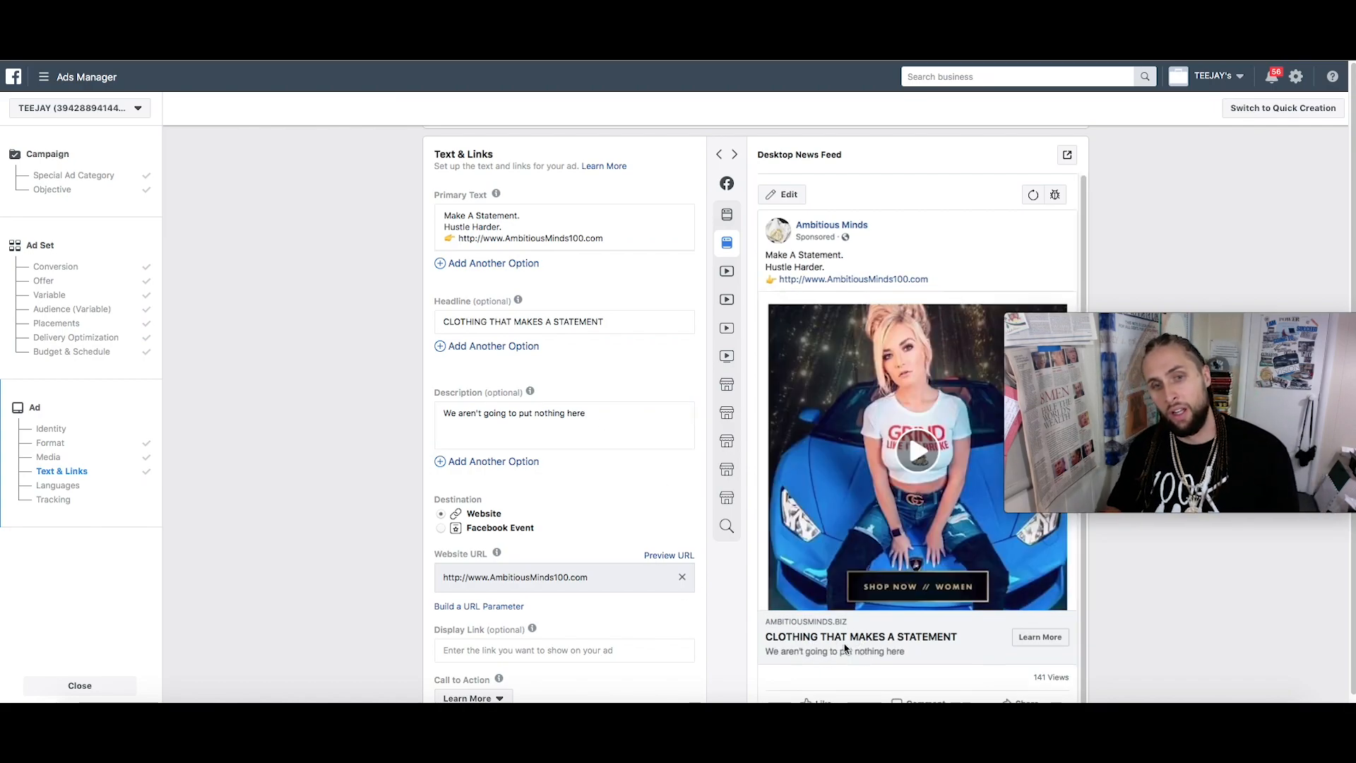
pyautogui.click(542, 420)
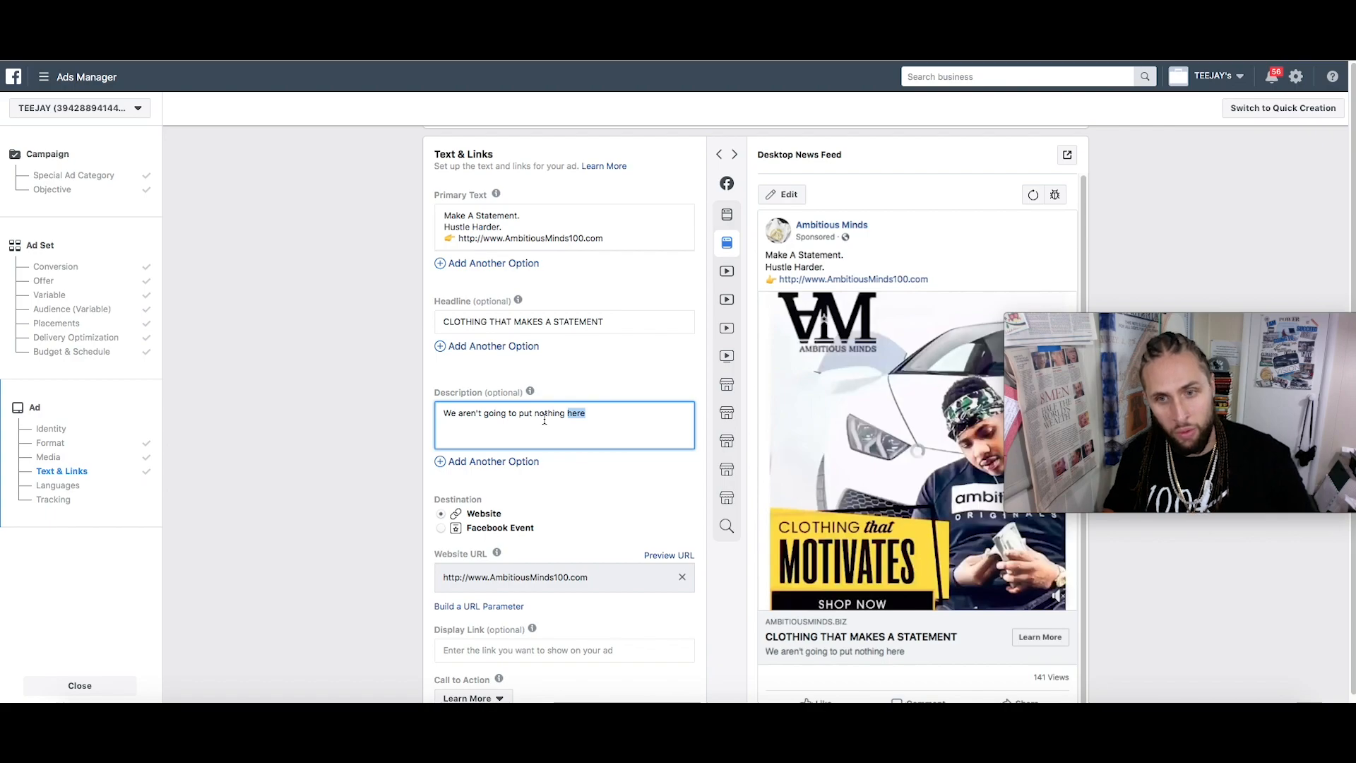
pyautogui.hotkey('ctrl', 'a')
pyautogui.press('BackSpace')
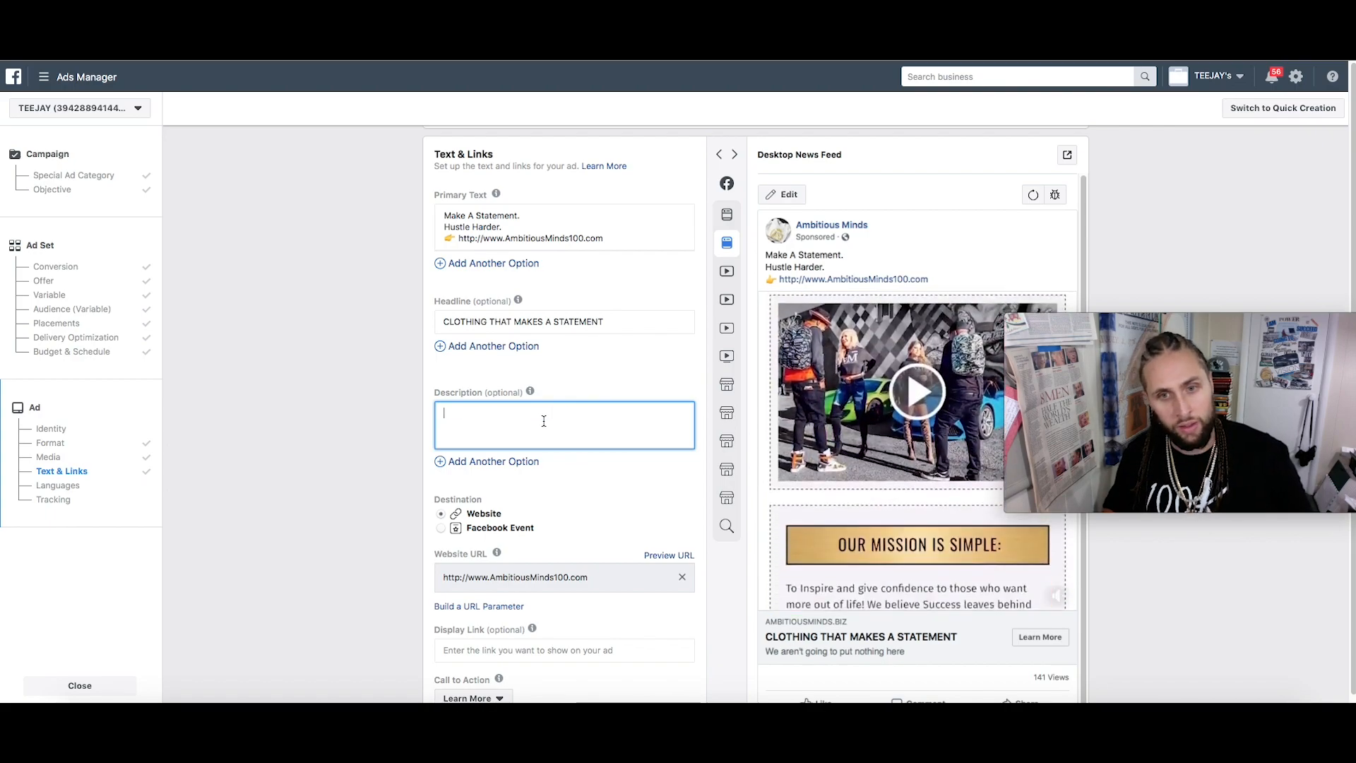
pyautogui.click(681, 489)
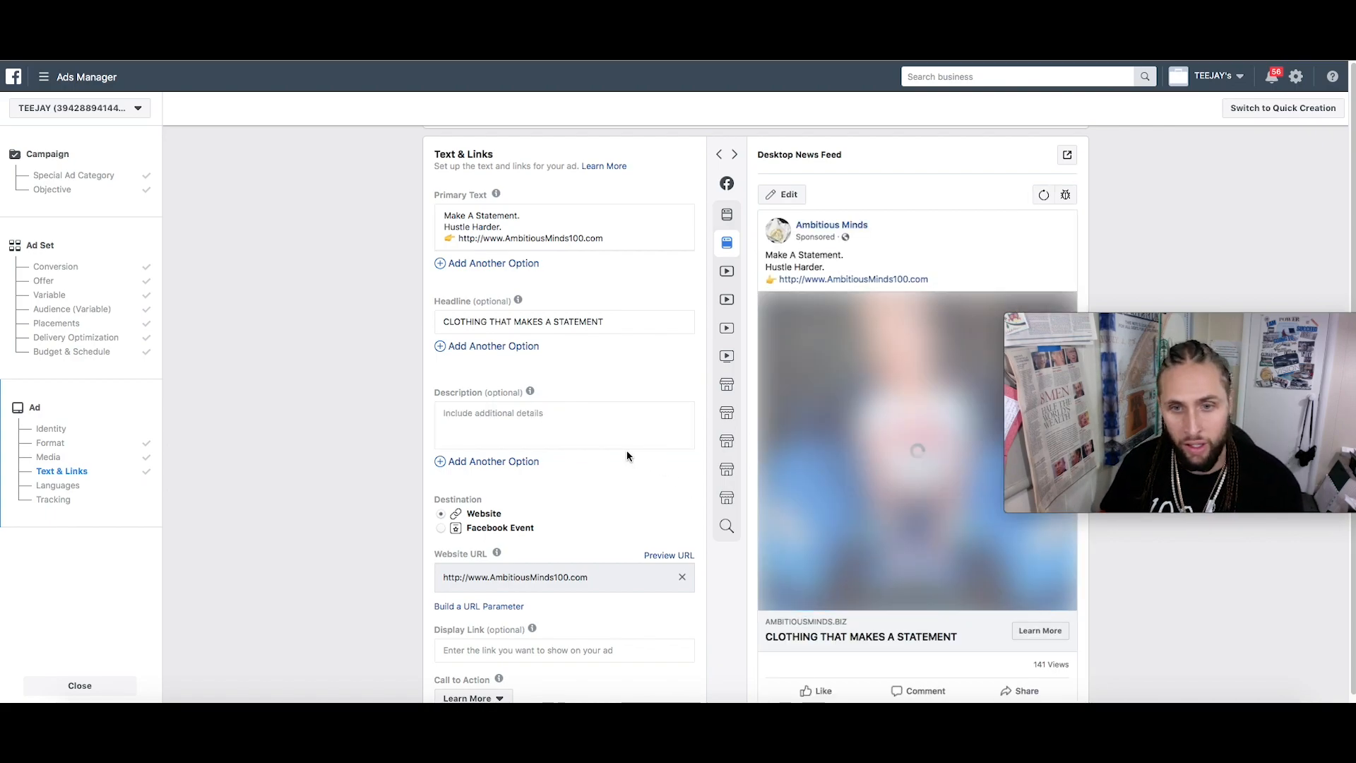
pyautogui.scroll(-3, 626, 456)
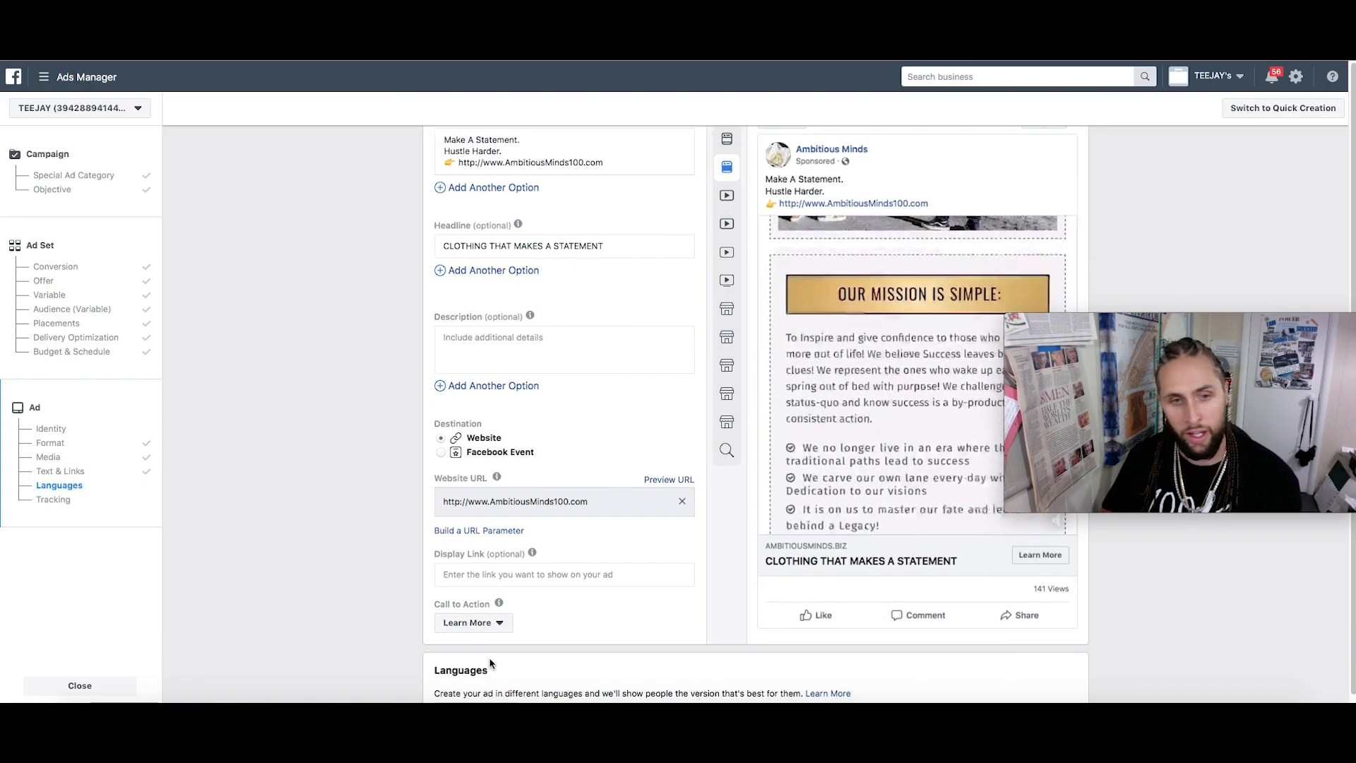
pyautogui.click(505, 621)
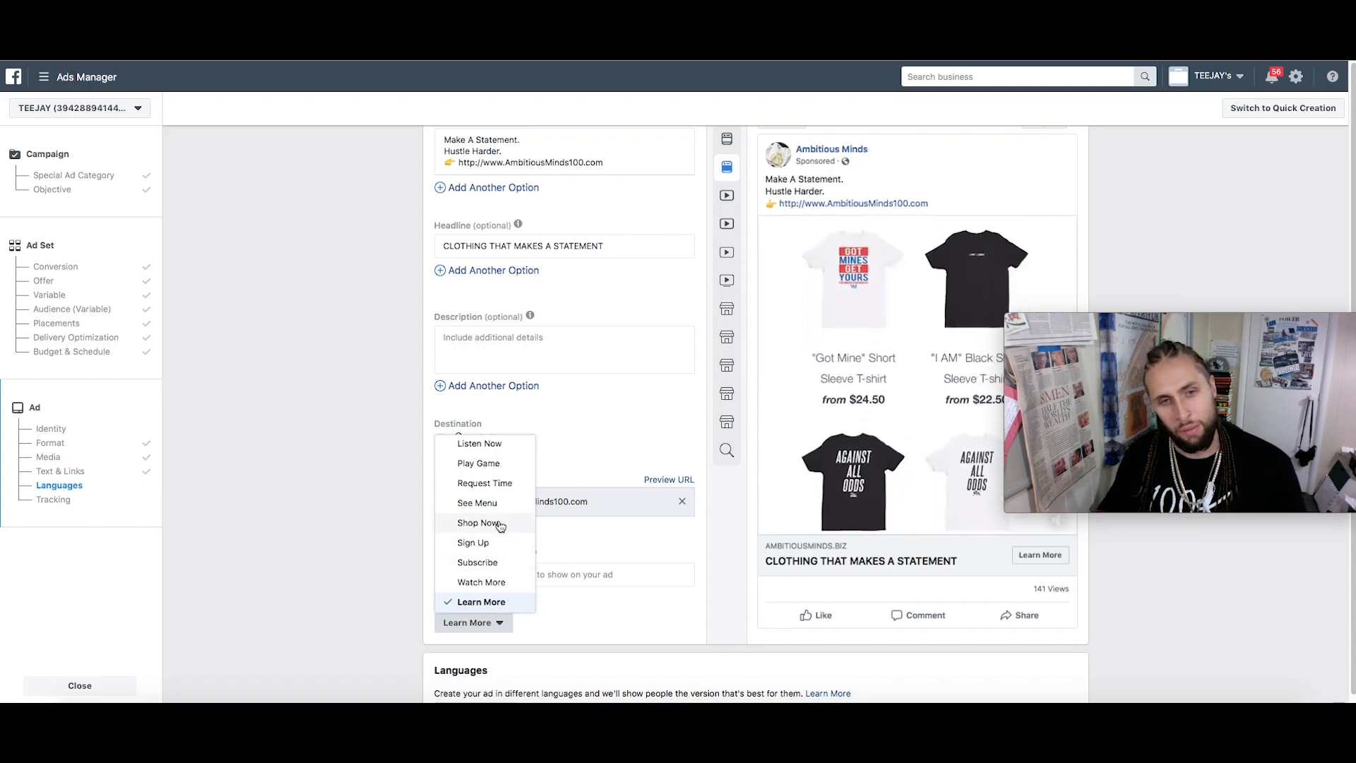
pyautogui.click(496, 617)
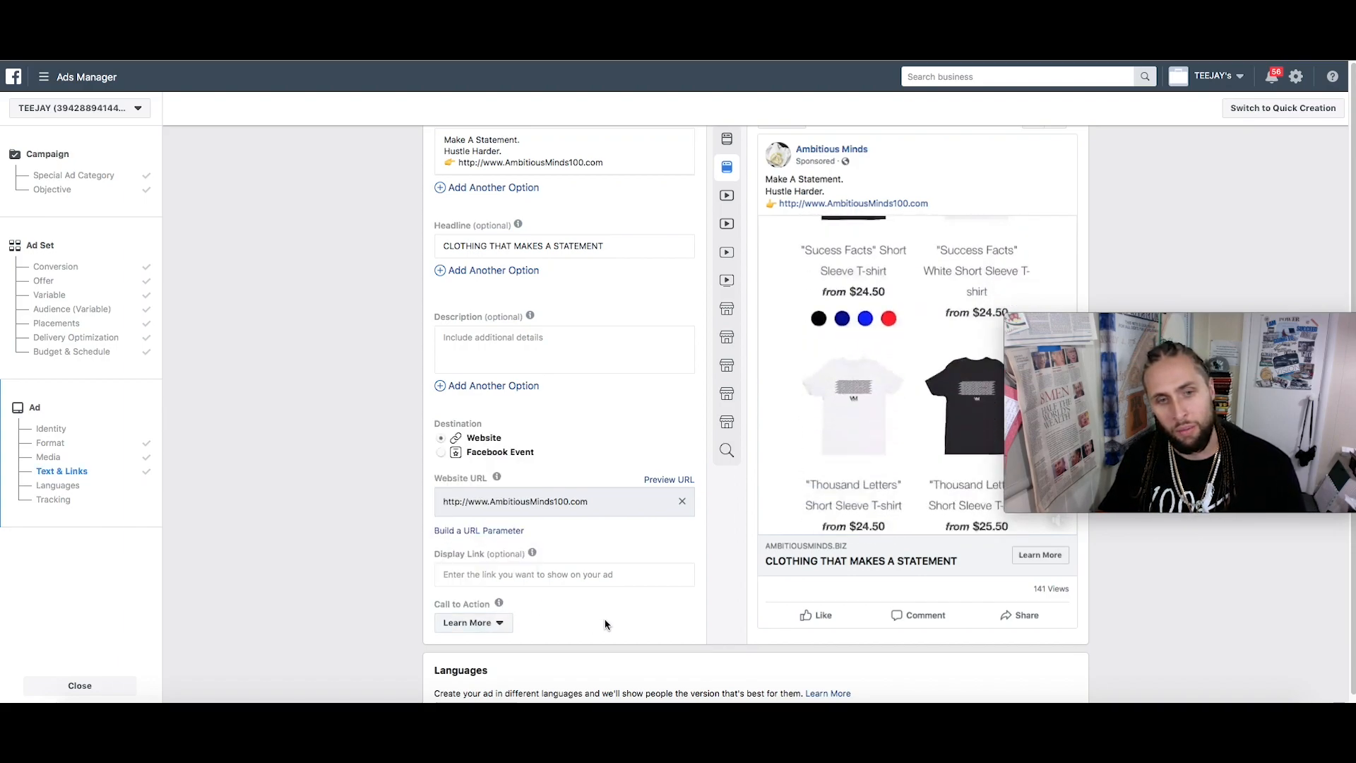
pyautogui.scroll(-8, 565, 572)
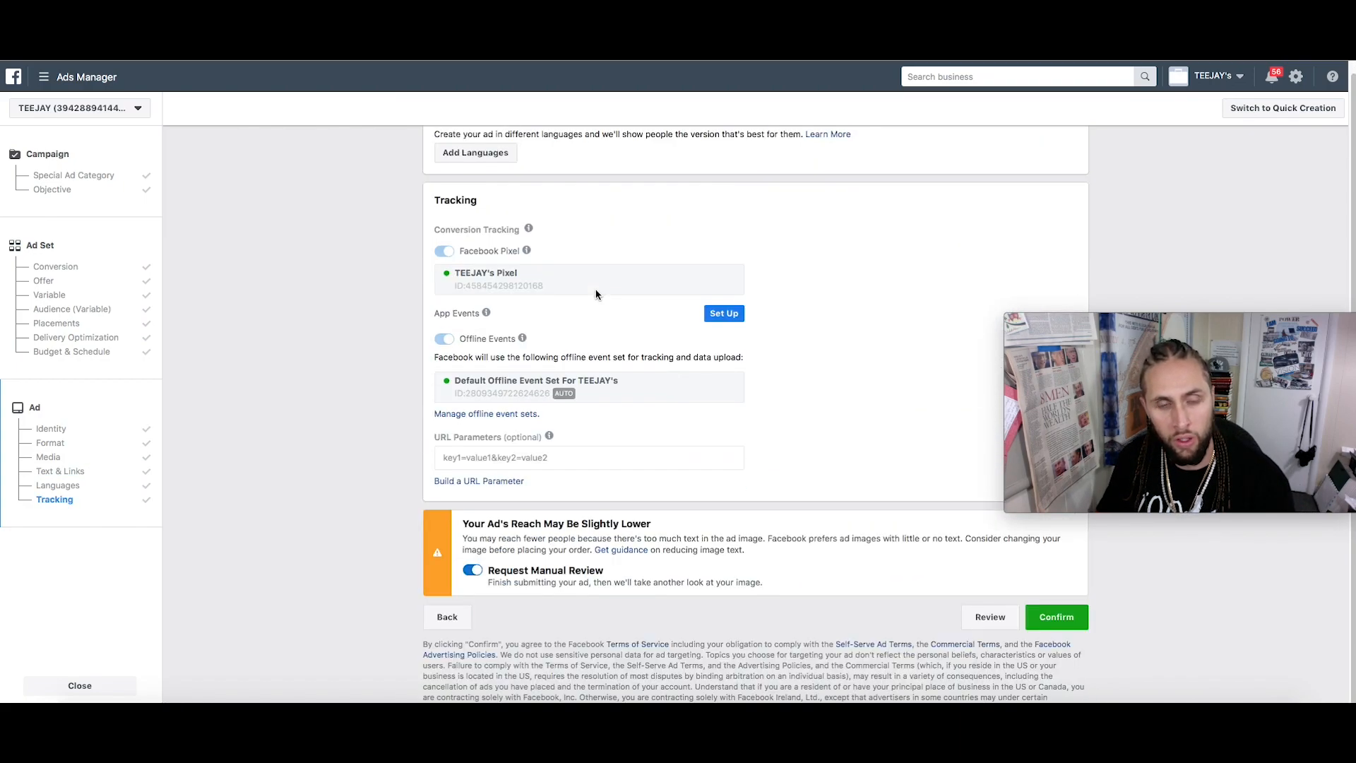
pyautogui.scroll(-1, 595, 296)
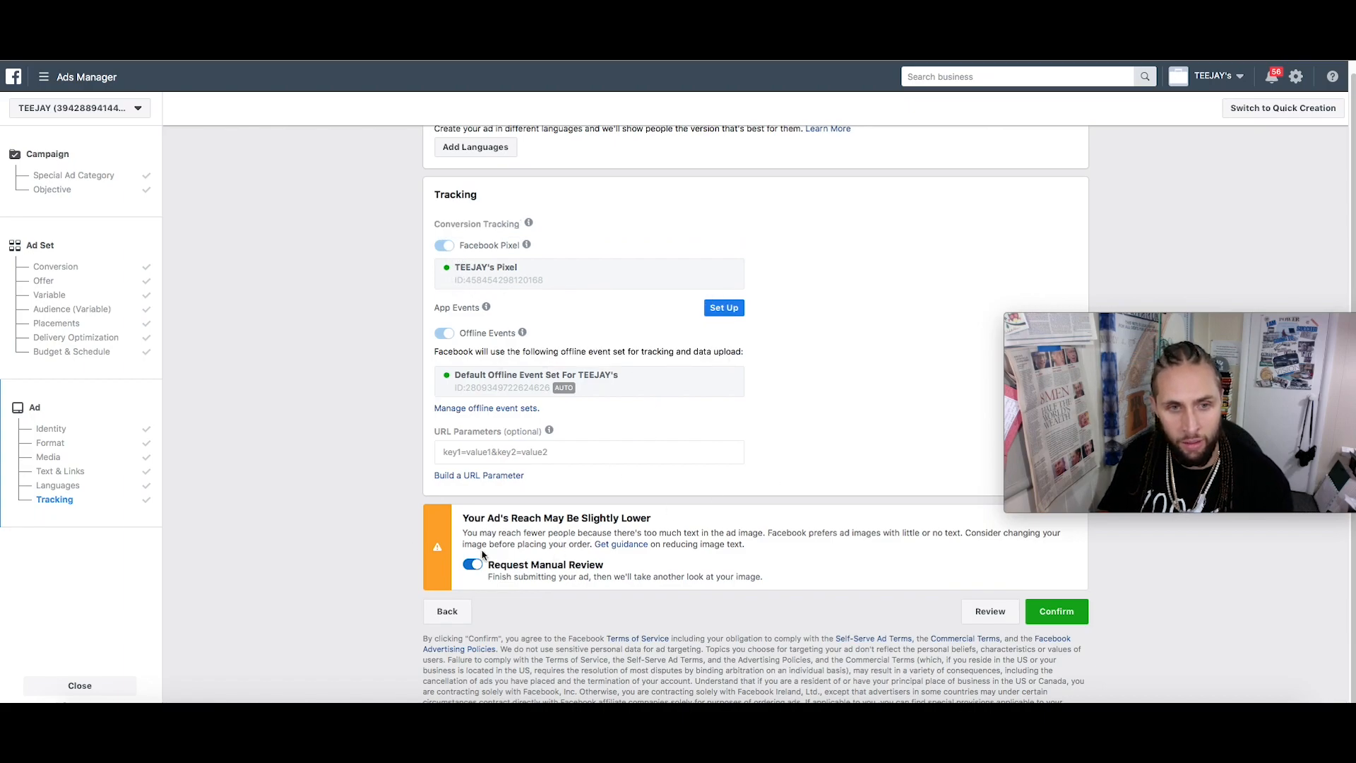
pyautogui.scroll(10, 824, 472)
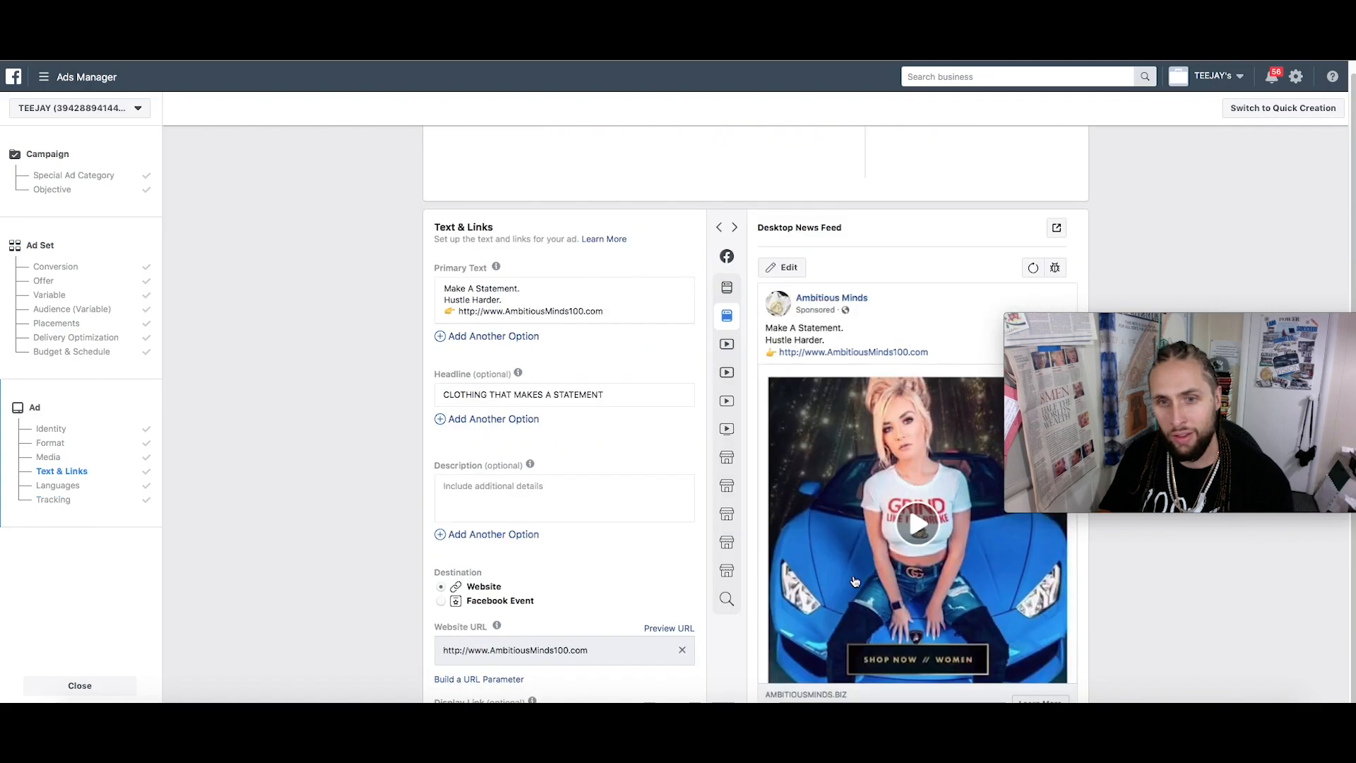
pyautogui.scroll(-10, 864, 466)
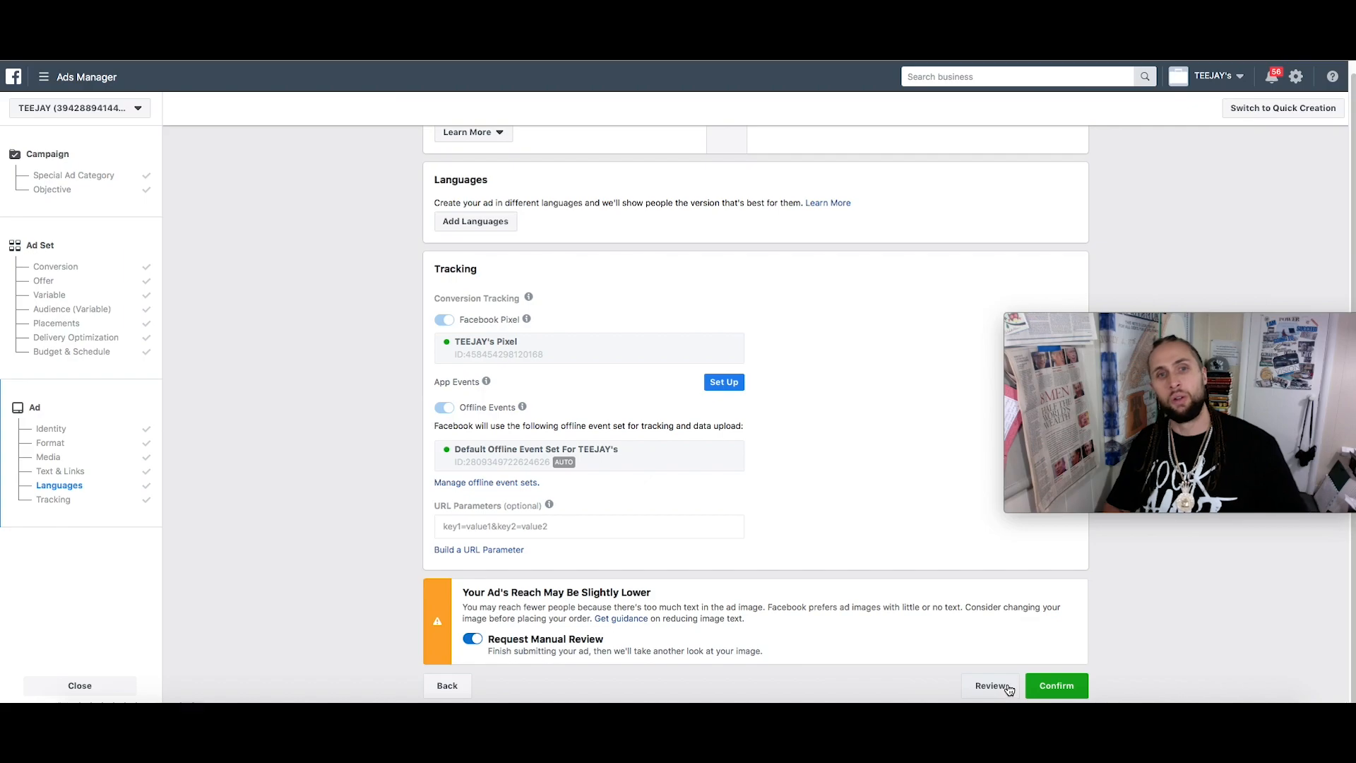
pyautogui.scroll(4, 793, 332)
pyautogui.scroll(-4, 980, 473)
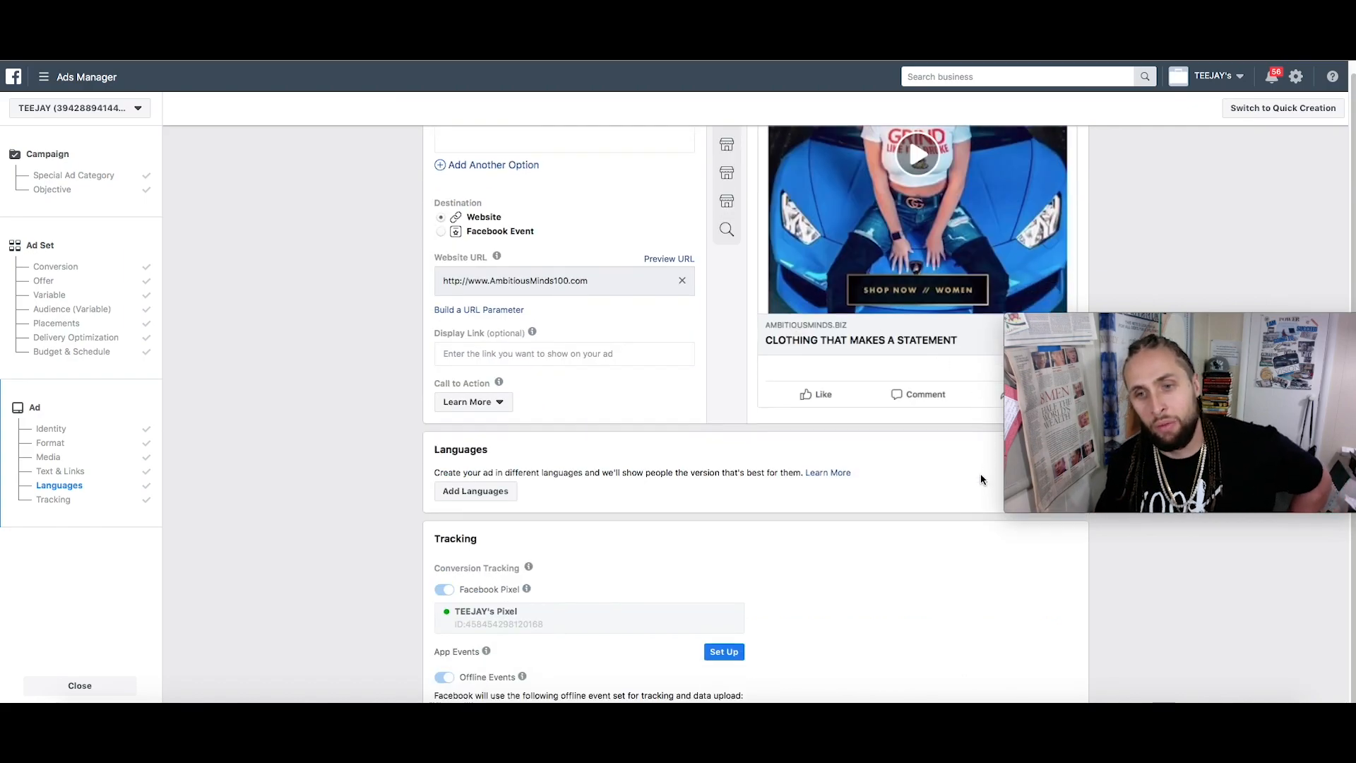
pyautogui.scroll(-2, 1106, 599)
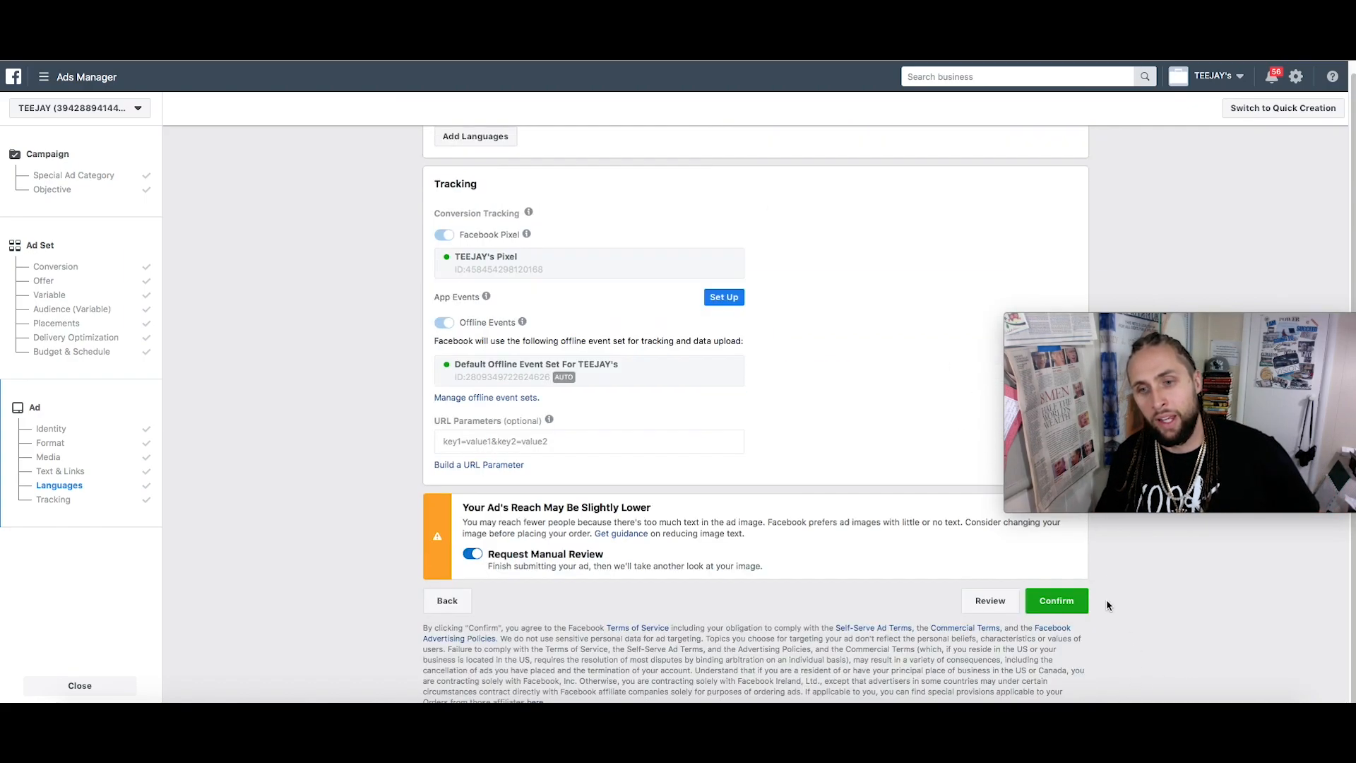
# Confirm publishing the Conversions/AM1 YT Video split test campaign
pyautogui.click(1068, 607)
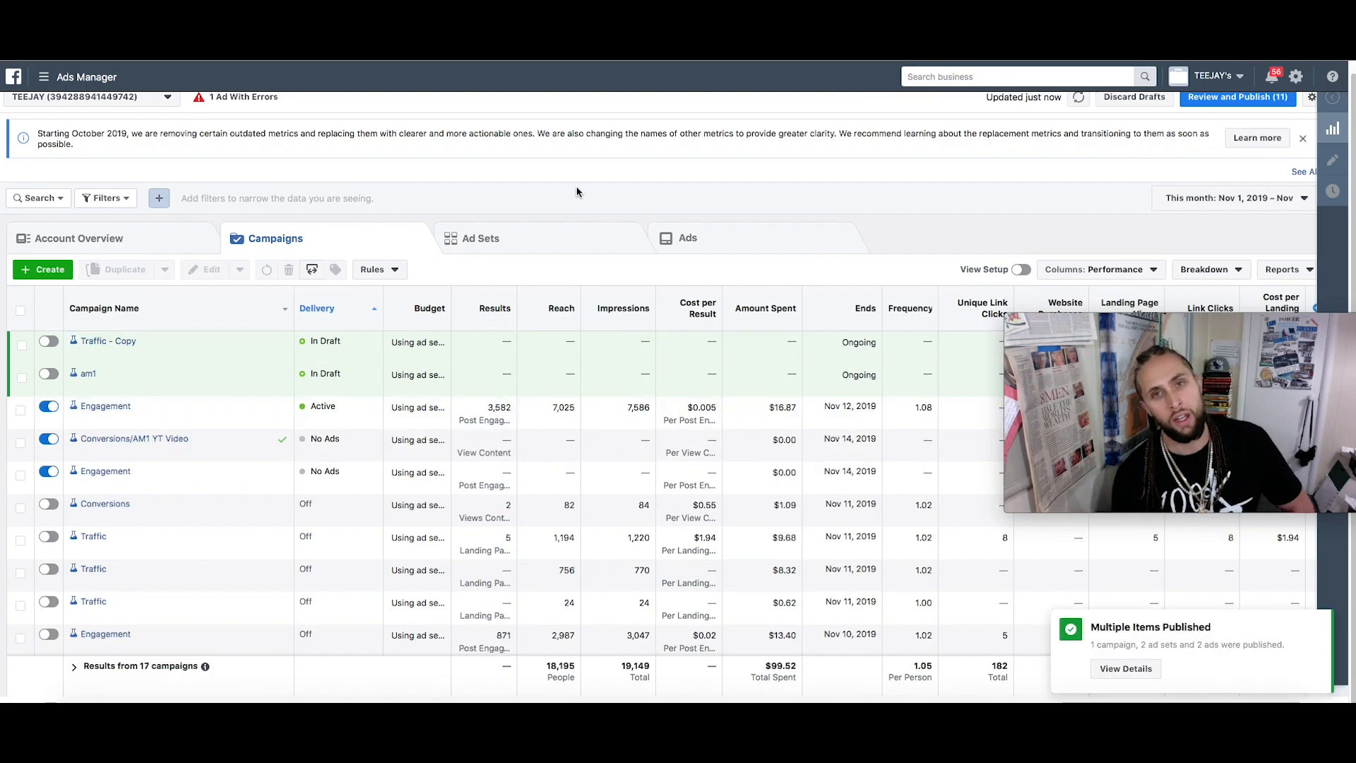
pyautogui.moveTo(1149, 437)
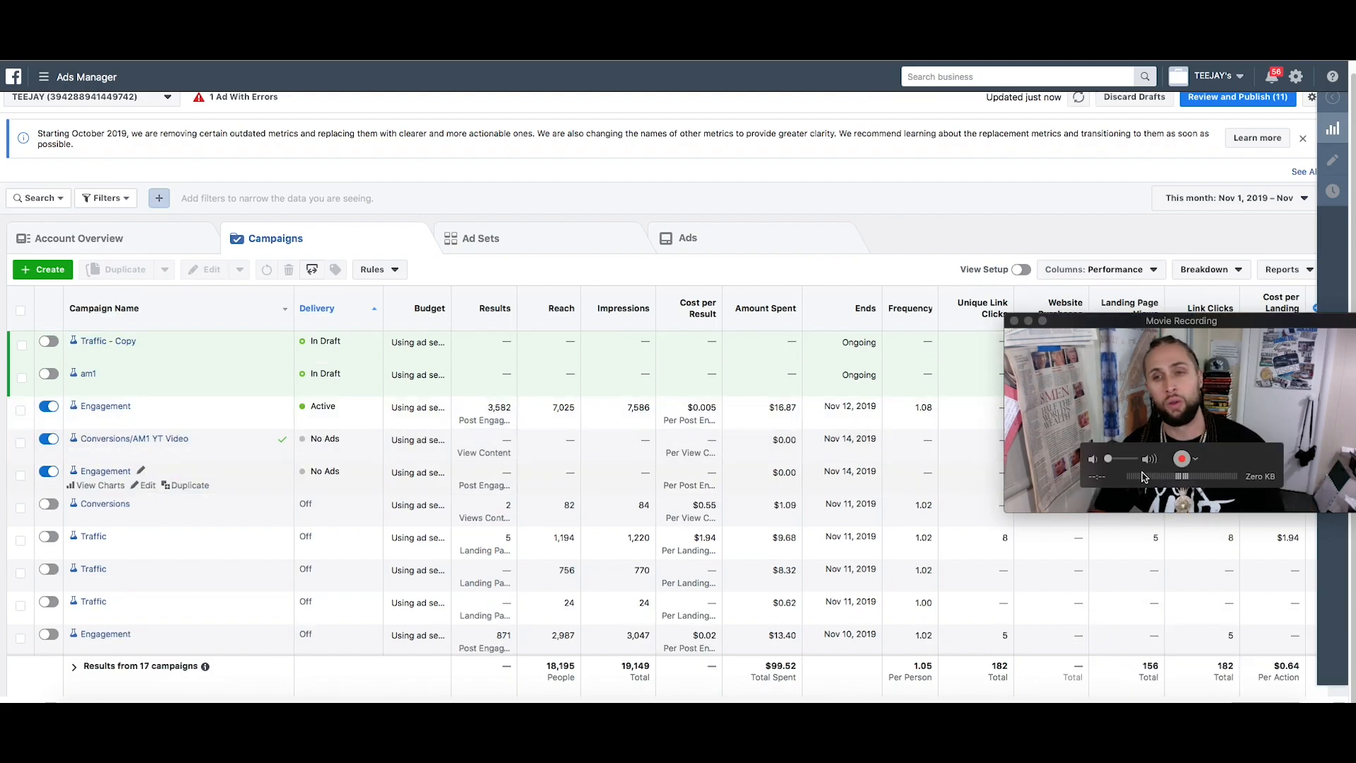